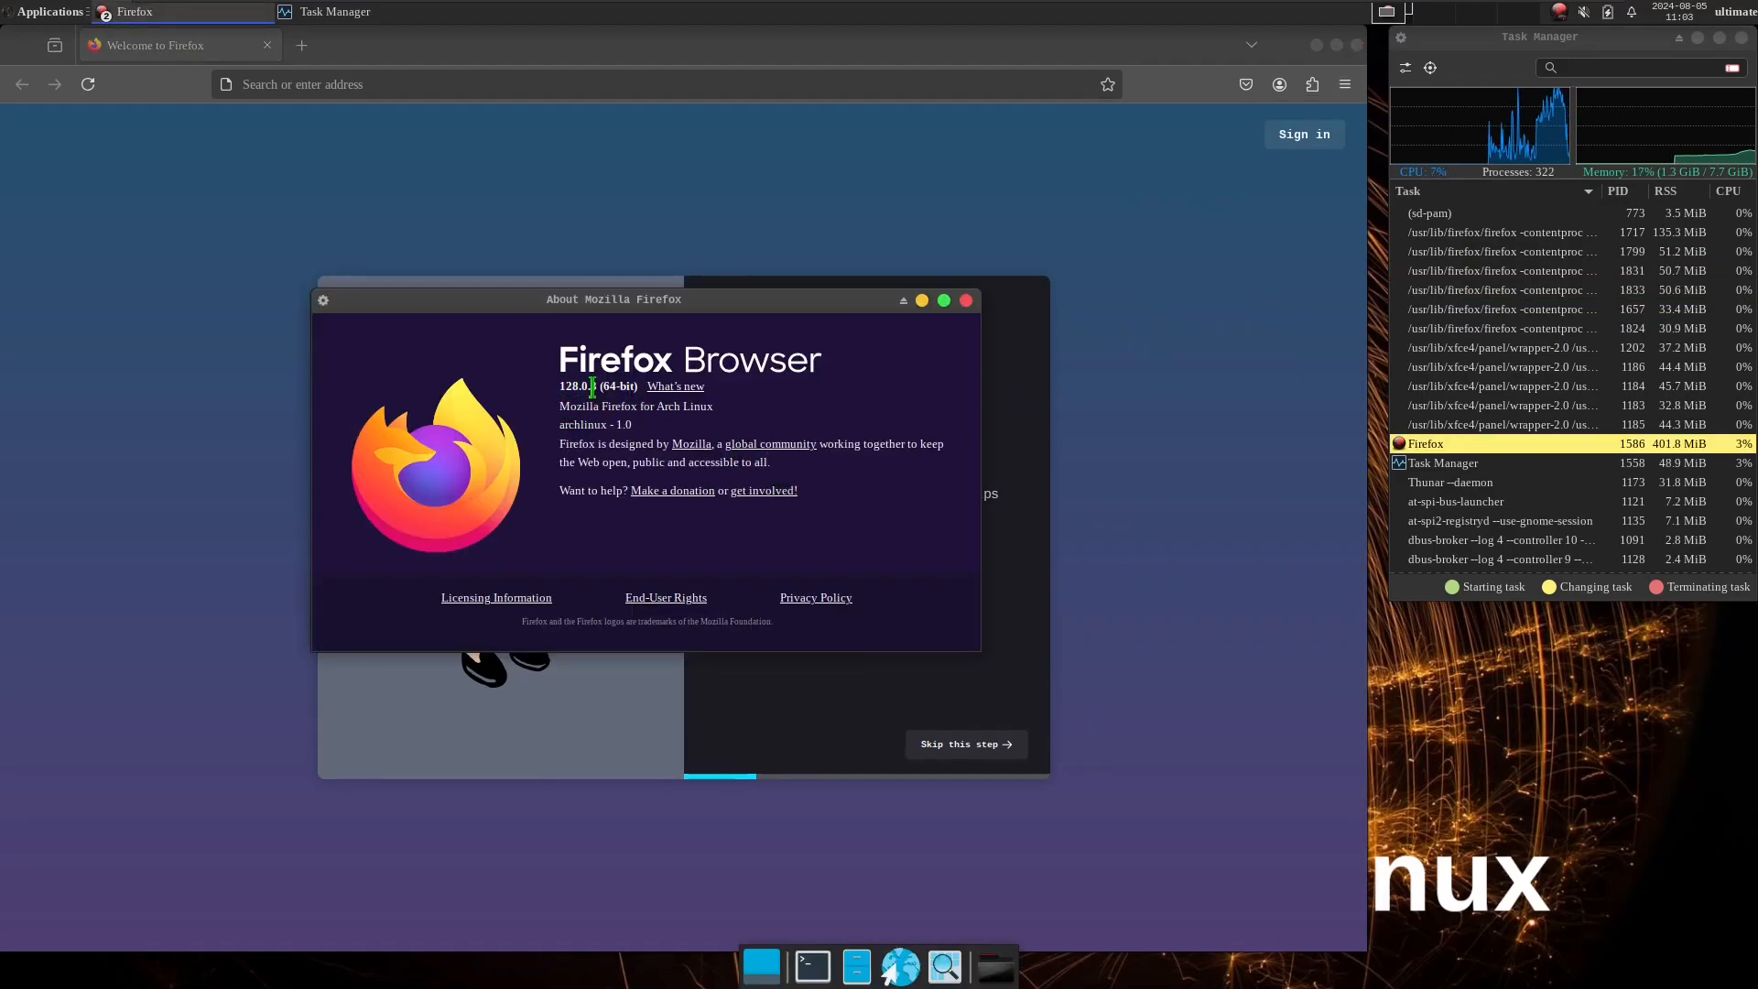
# Highlight the version number in the About Mozilla Firefox window and close that window.
pyautogui.moveTo(592, 387); pyautogui.dragTo(556, 390)
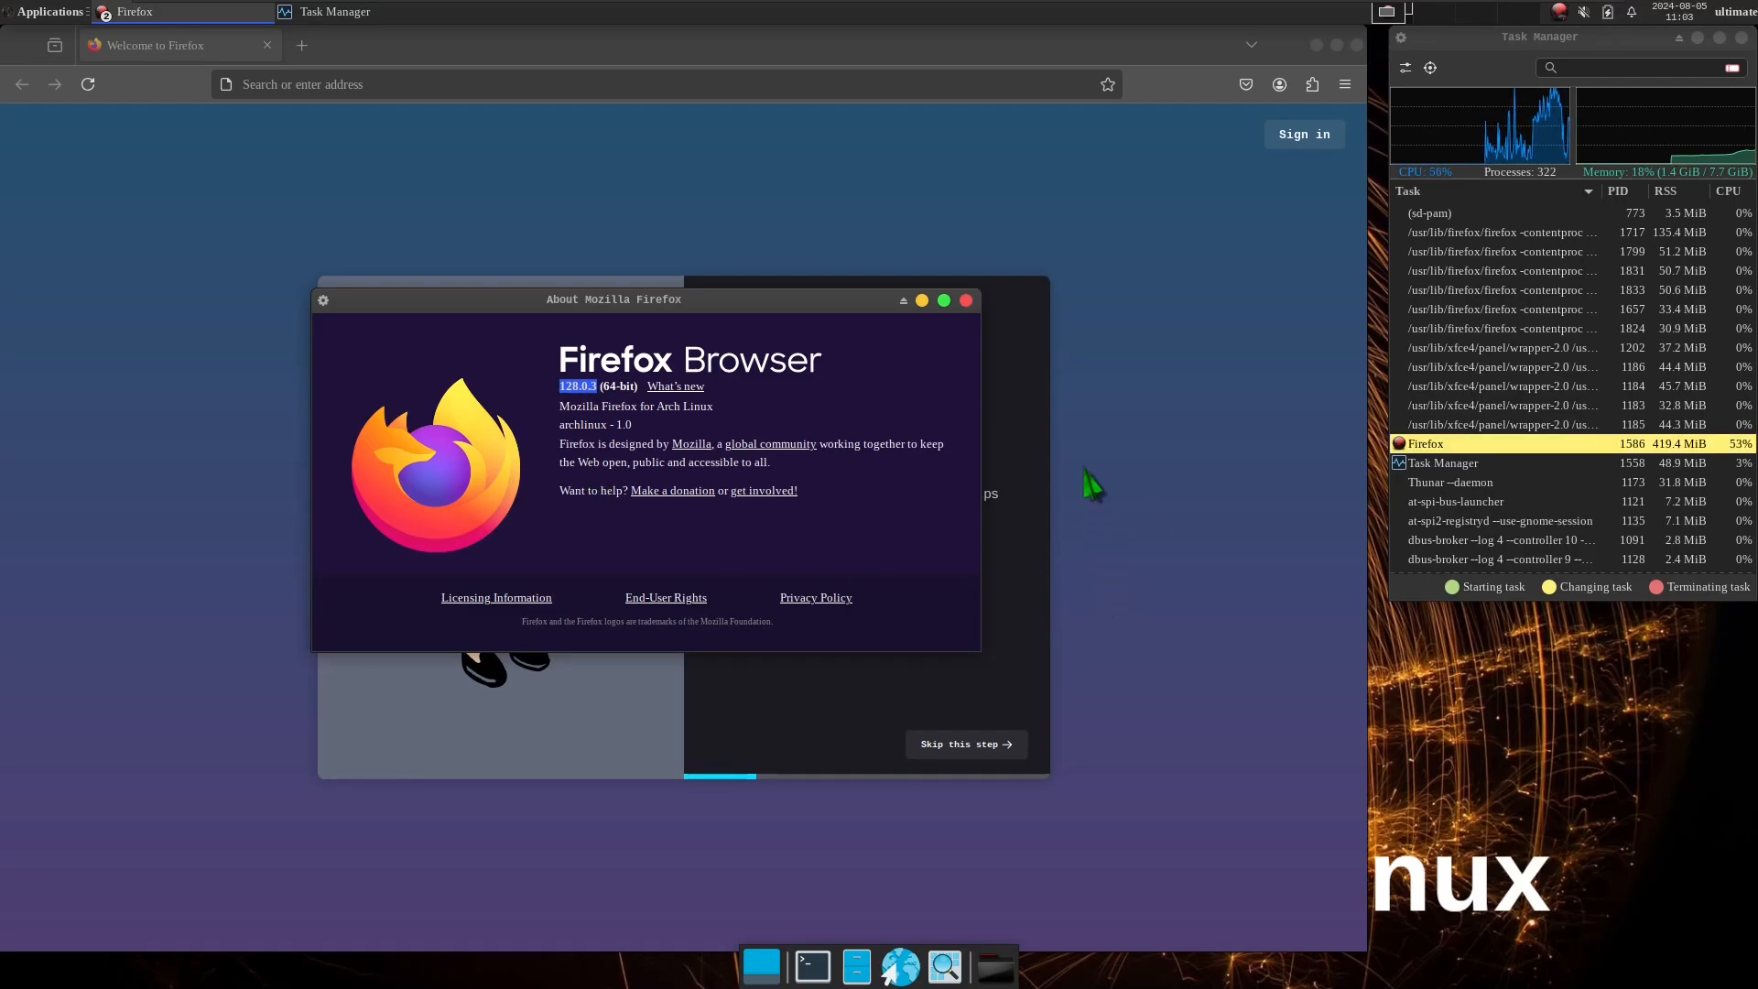
pyautogui.click(968, 304)
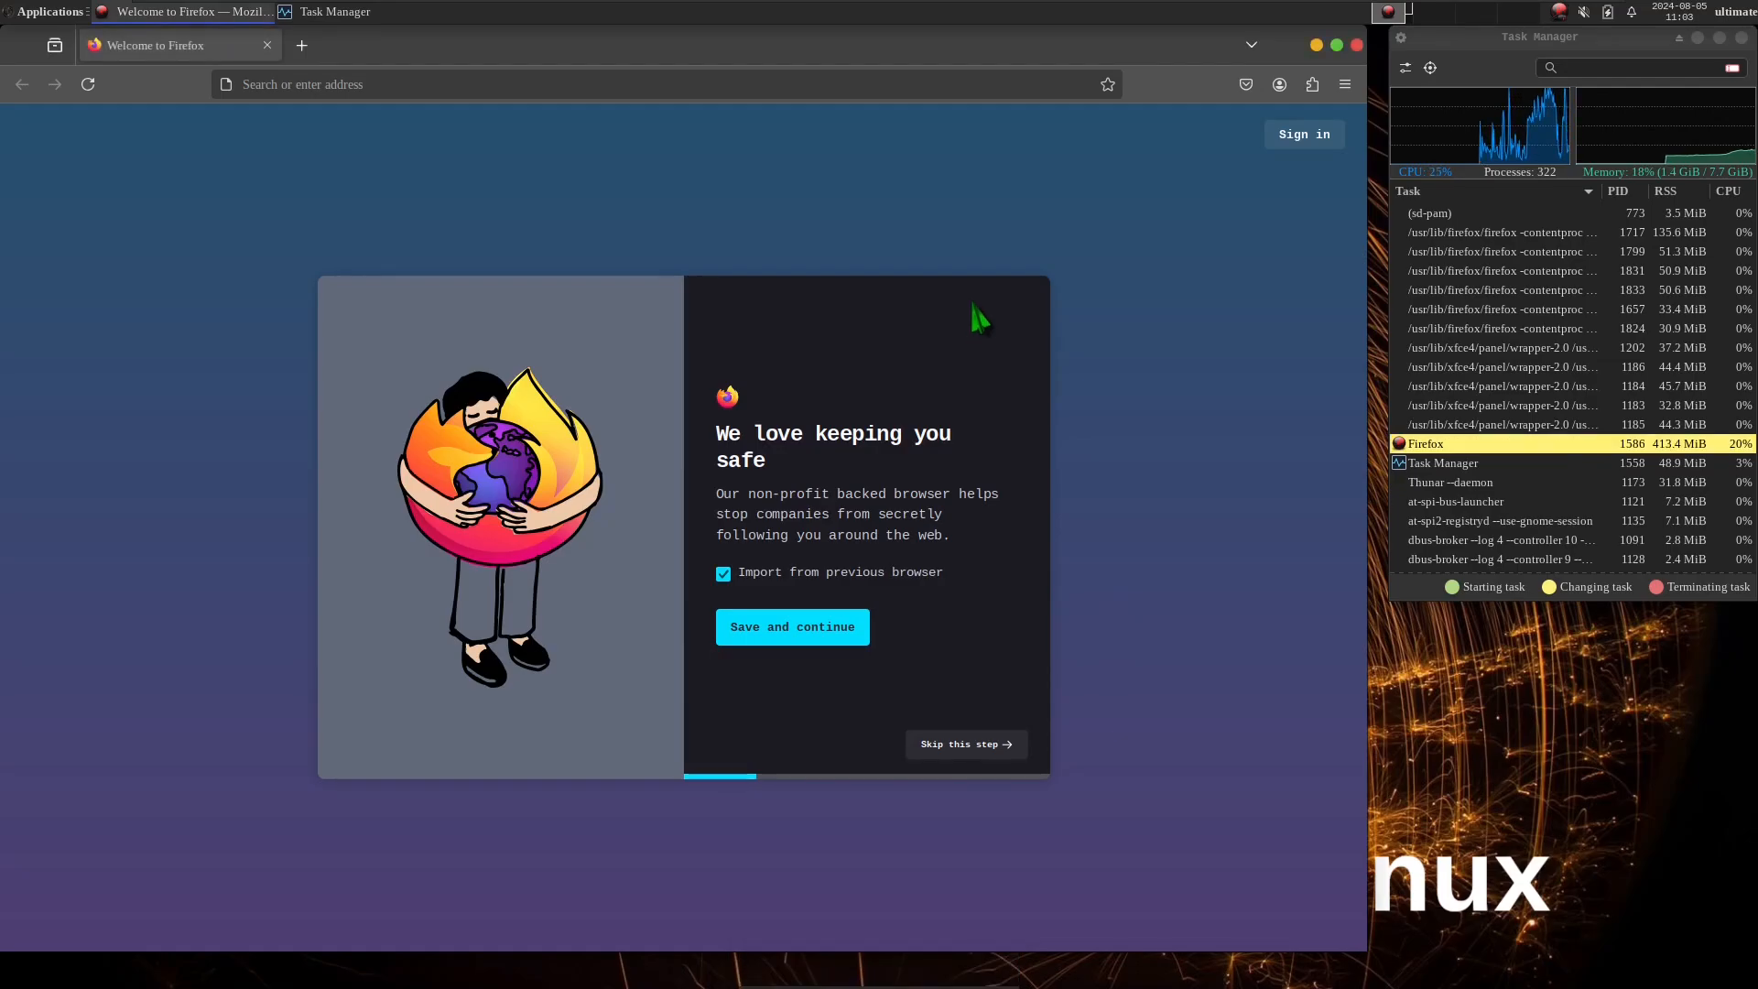
# Open the about:support troubleshooting page.
pyautogui.click(599, 82)
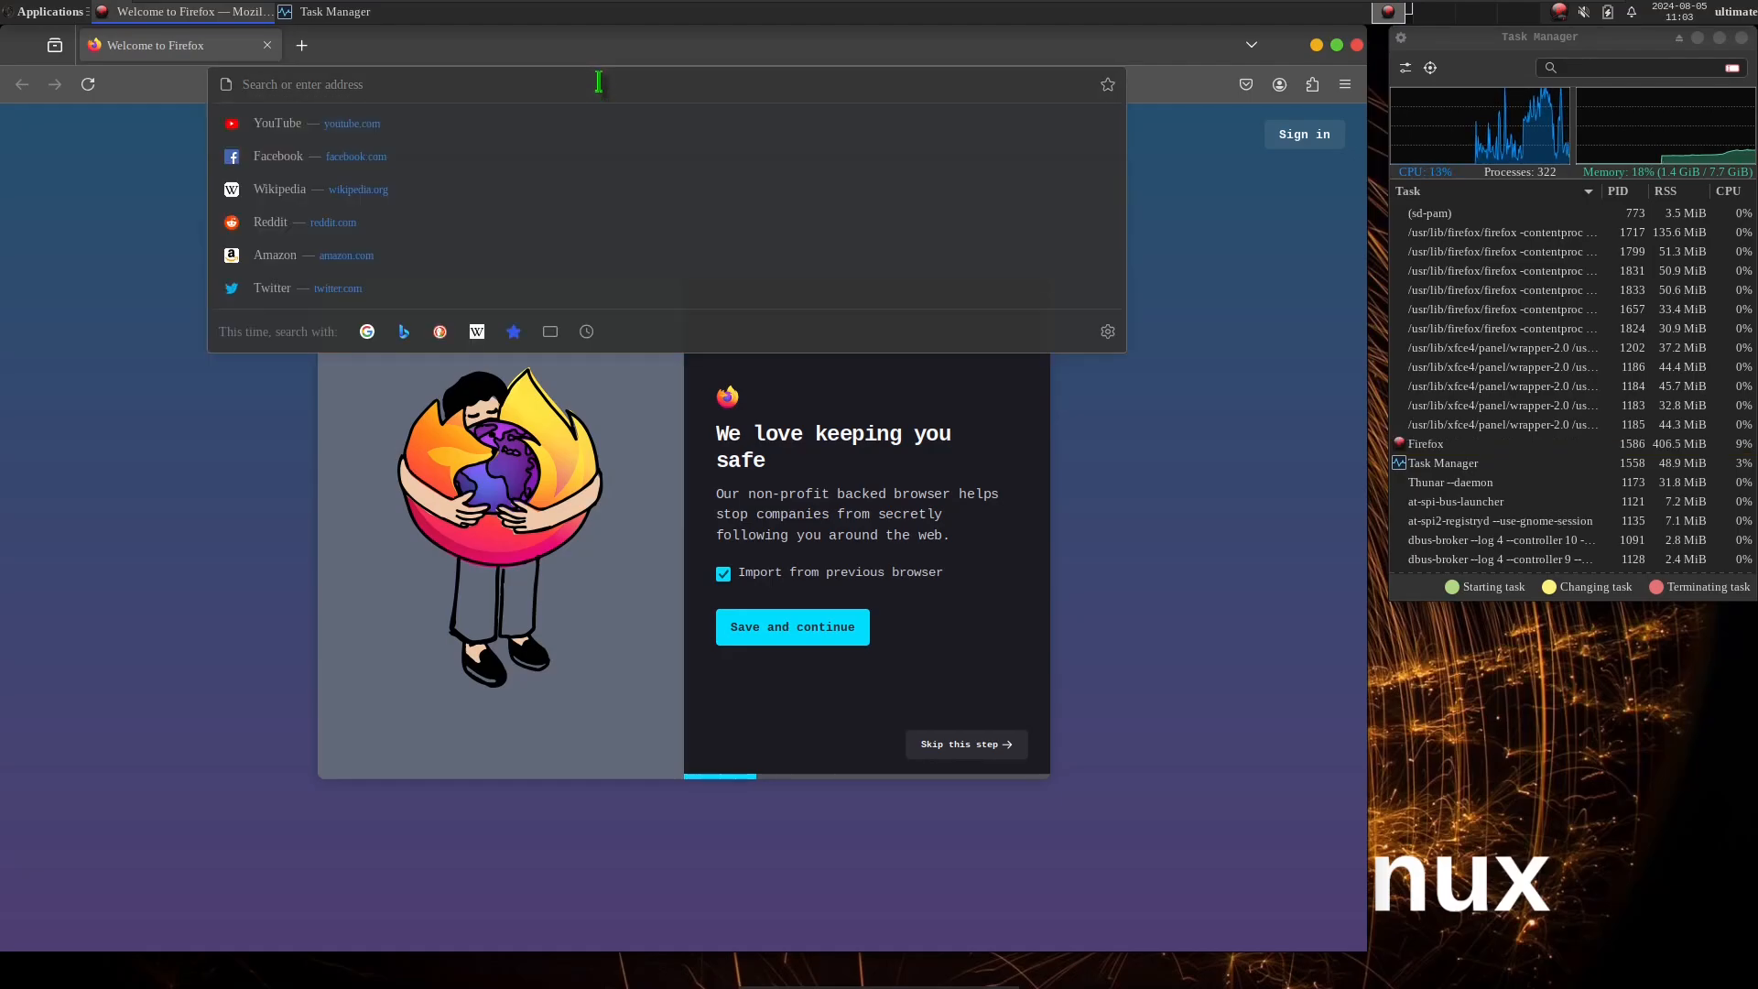
pyautogui.write('about')
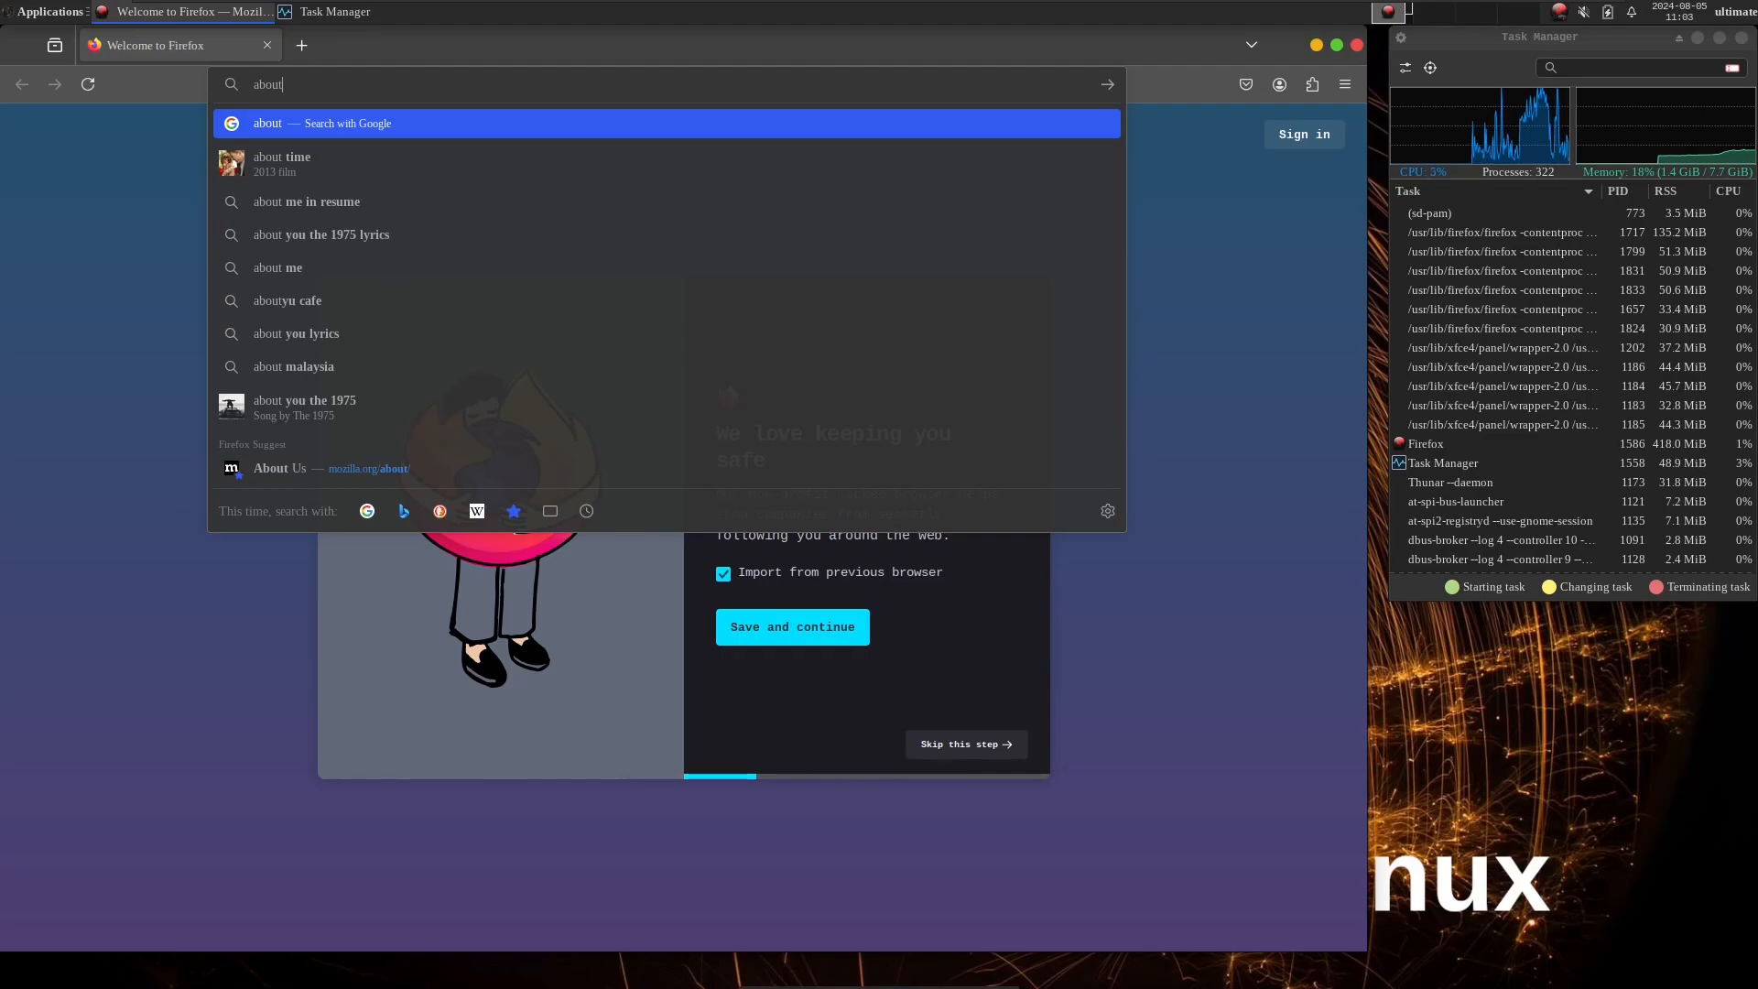
pyautogui.write(':support')
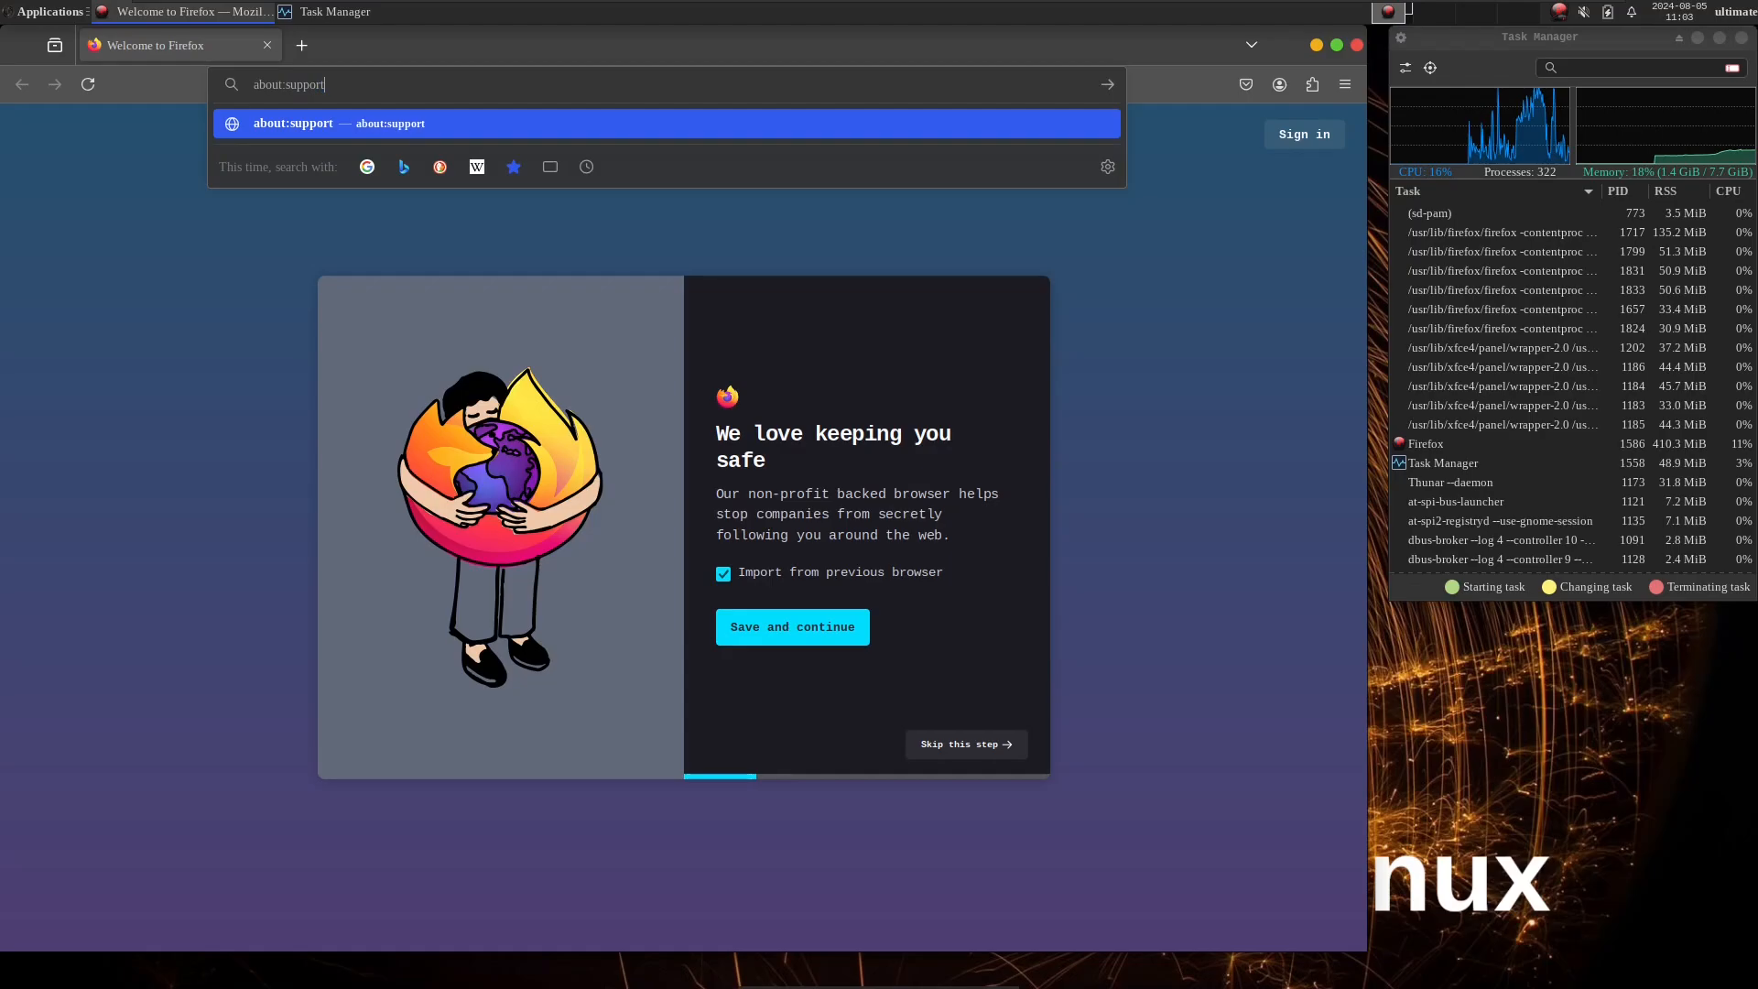
pyautogui.press('Return')
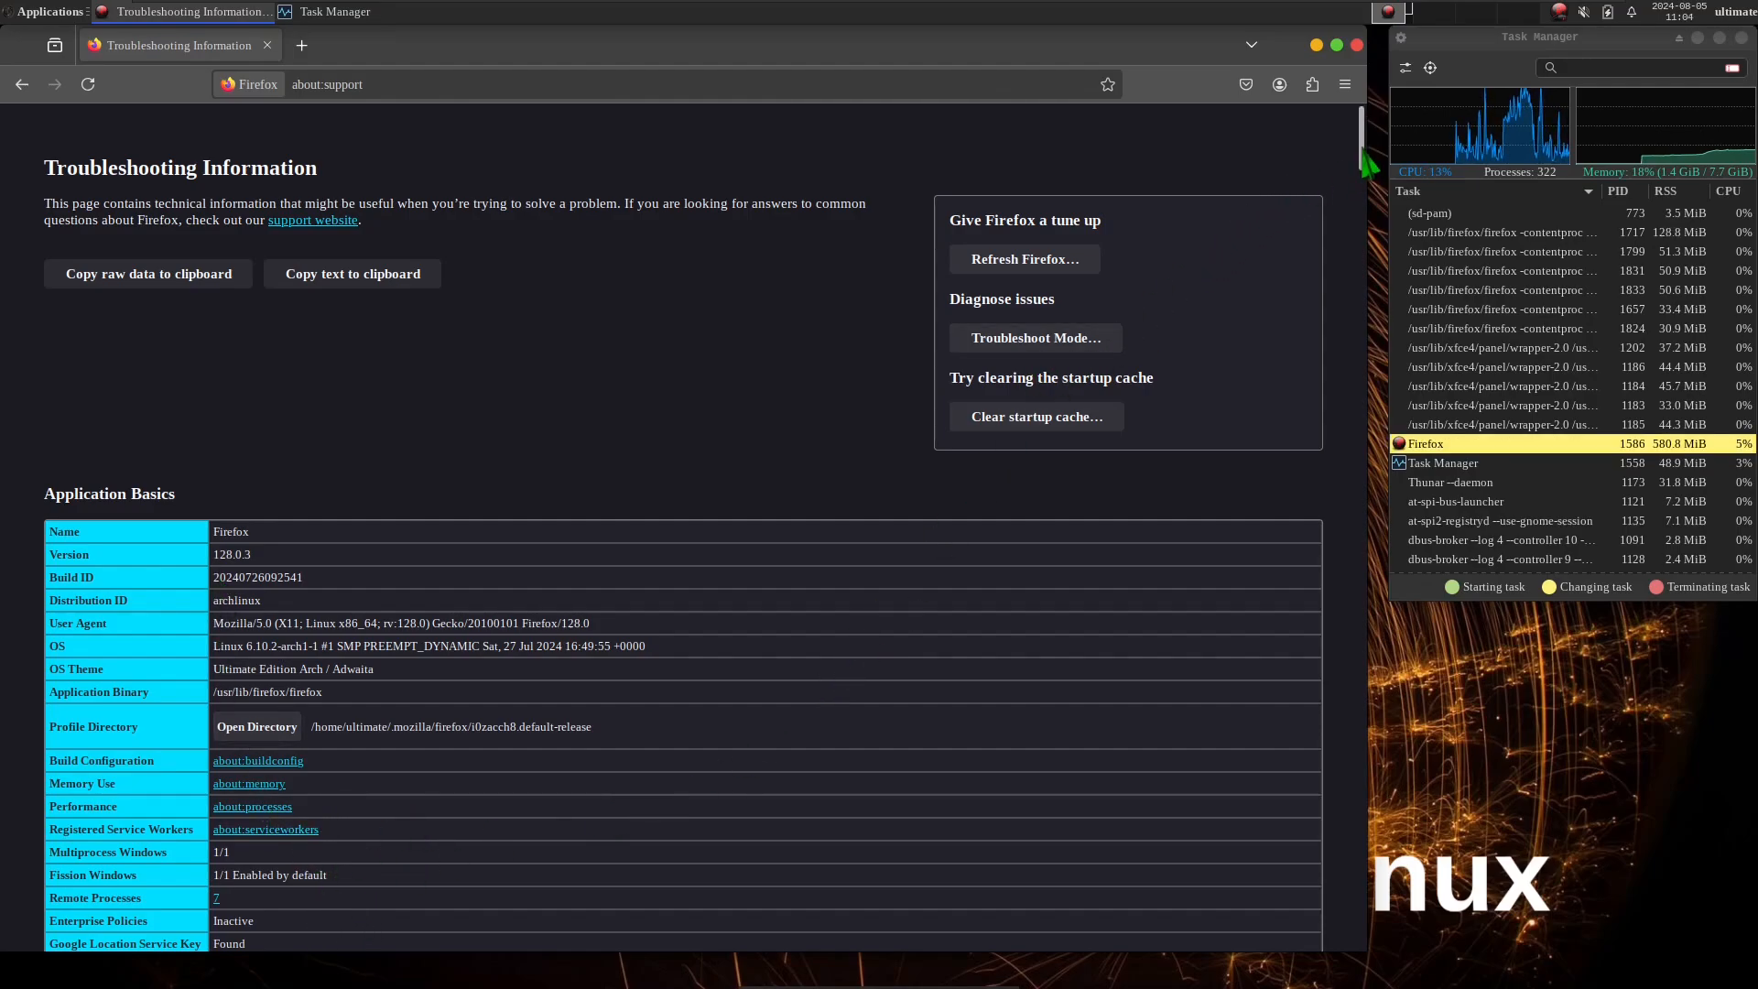
# Examine the troubleshooting information, including application basics, WebGL driver renderer and version, window protocol, desktop environment and GPU details.
pyautogui.scroll(-4, 412, 603)
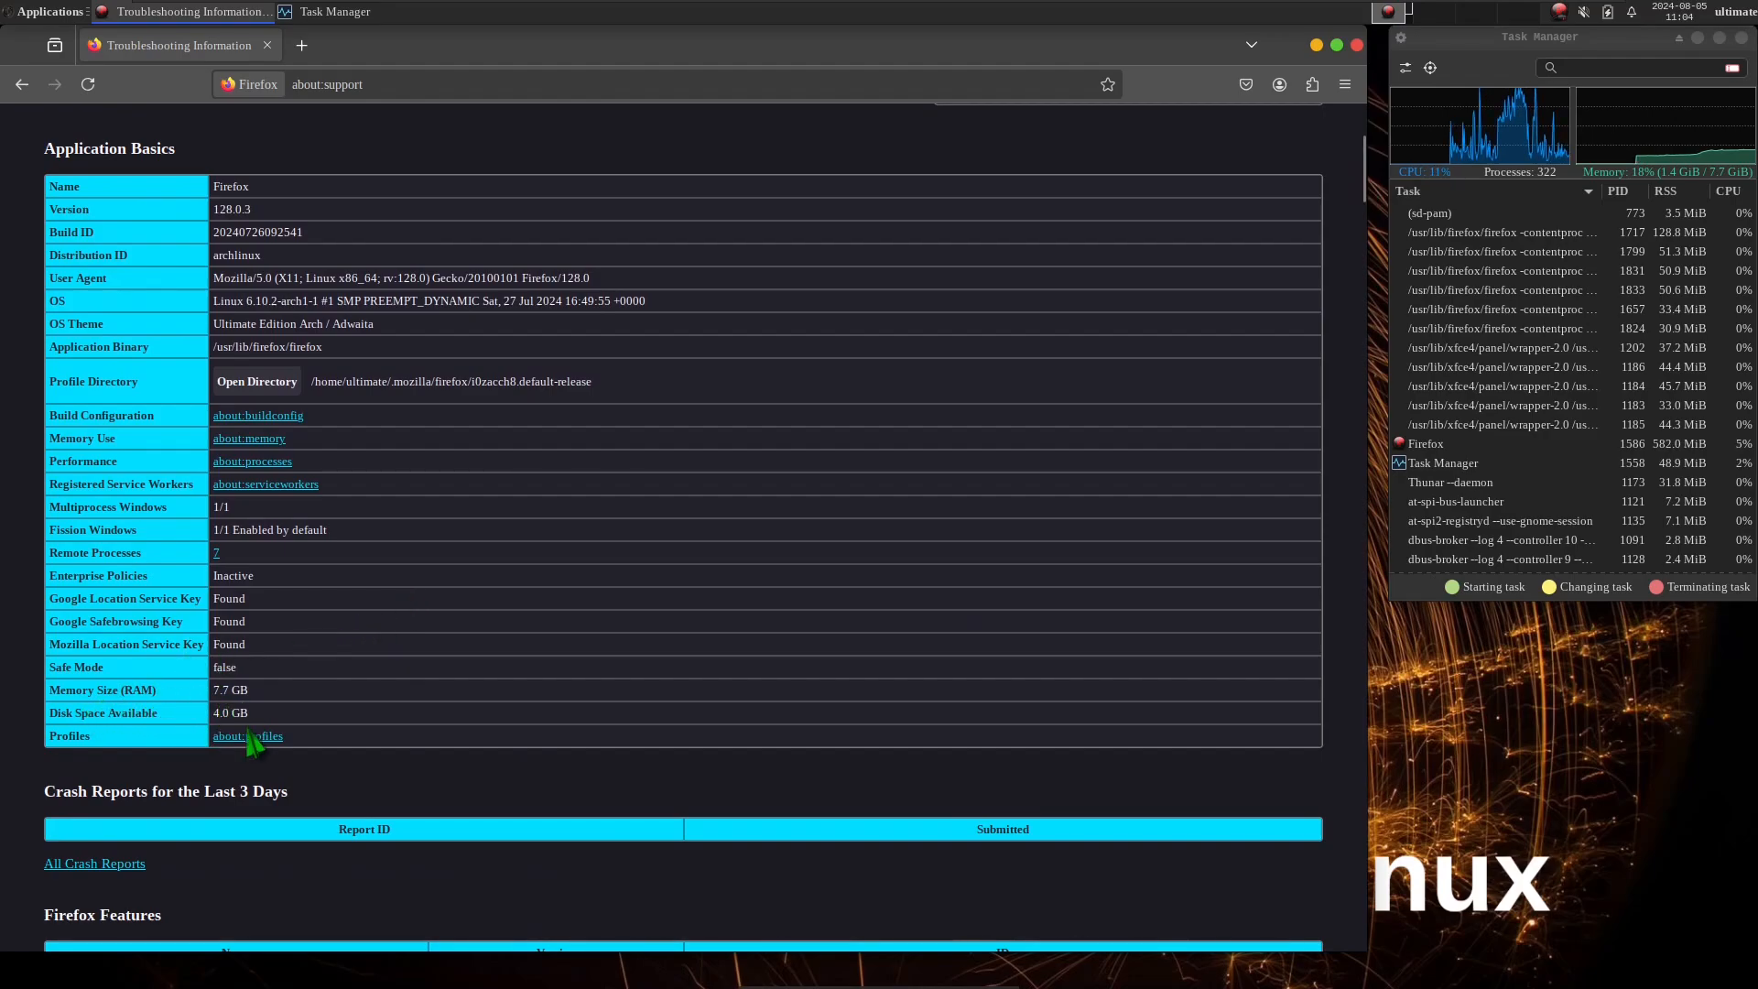
pyautogui.moveTo(1362, 183); pyautogui.dragTo(1362, 328)
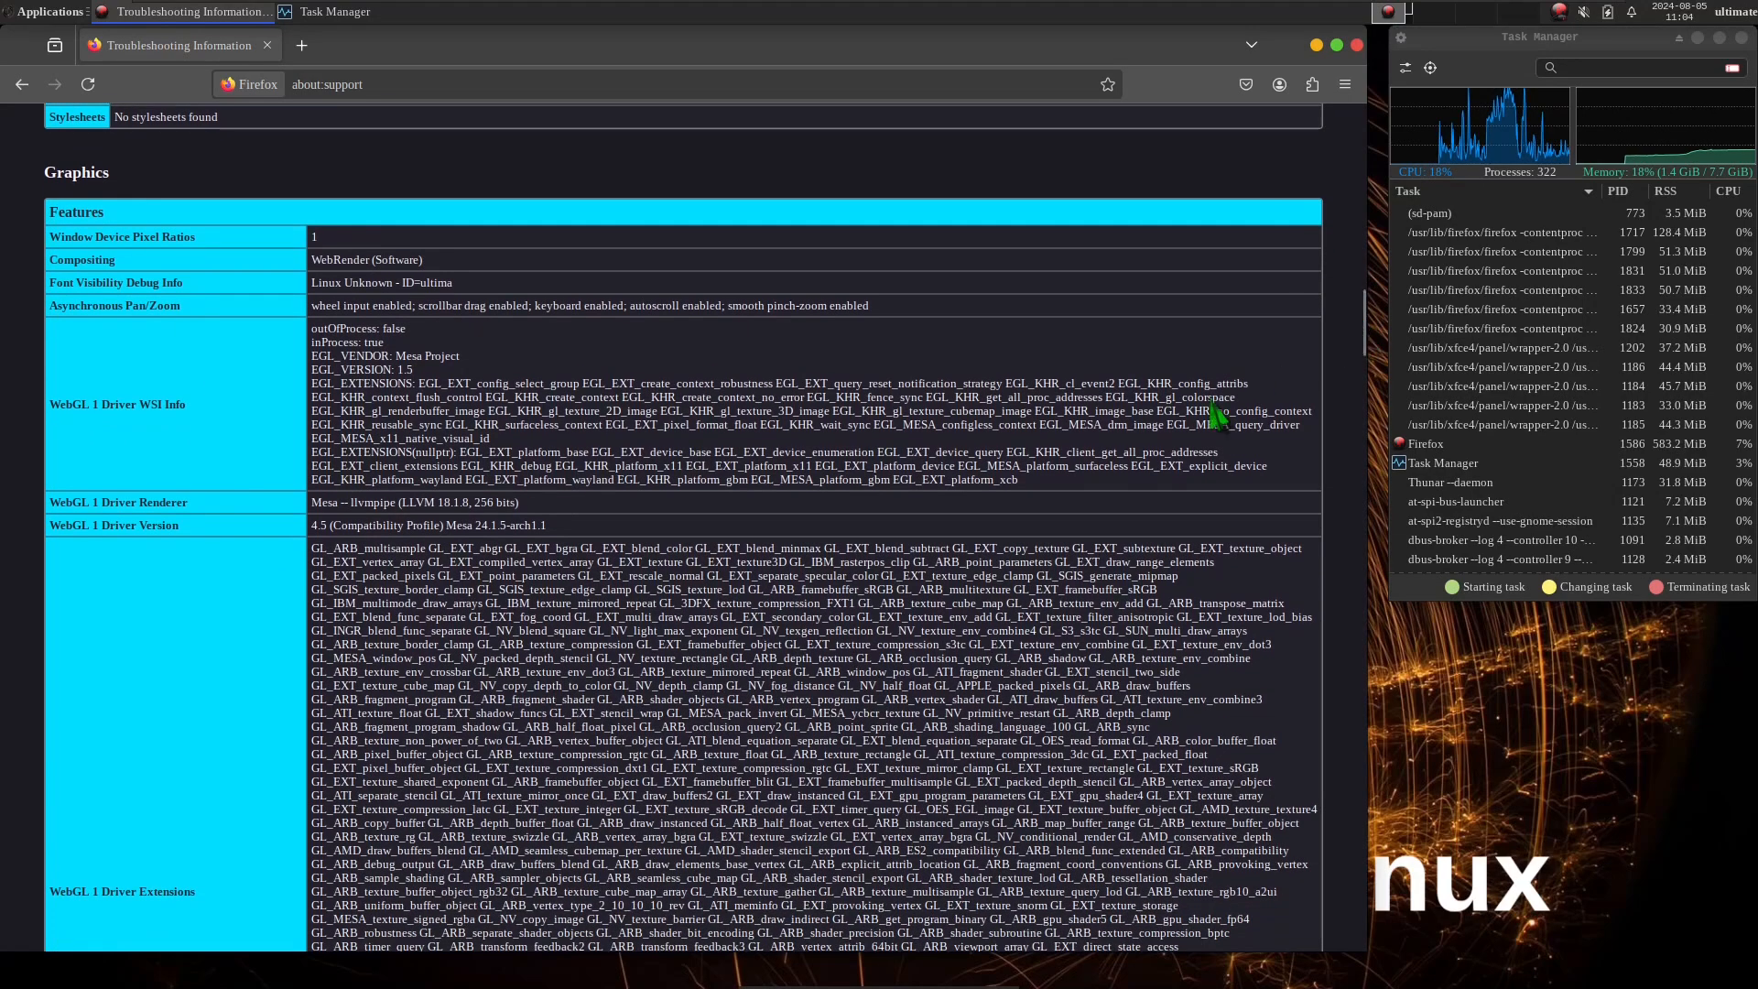
pyautogui.moveTo(572, 529); pyautogui.dragTo(397, 502)
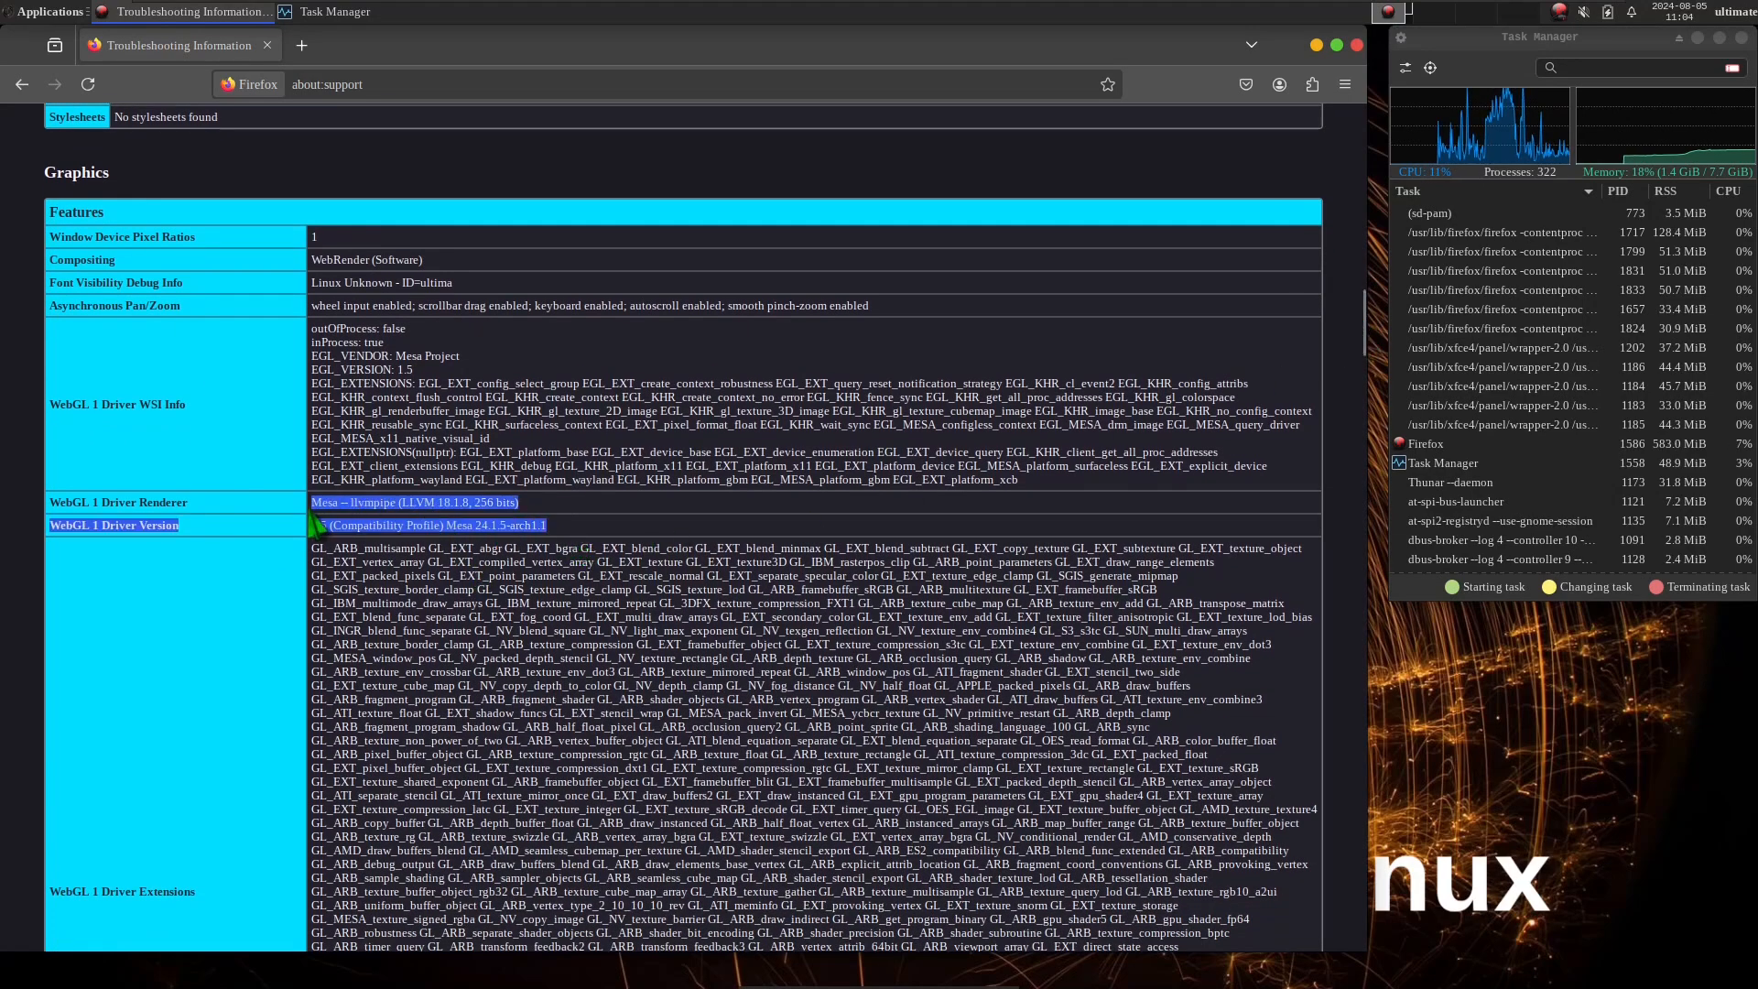
pyautogui.moveTo(1364, 318); pyautogui.dragTo(1374, 467)
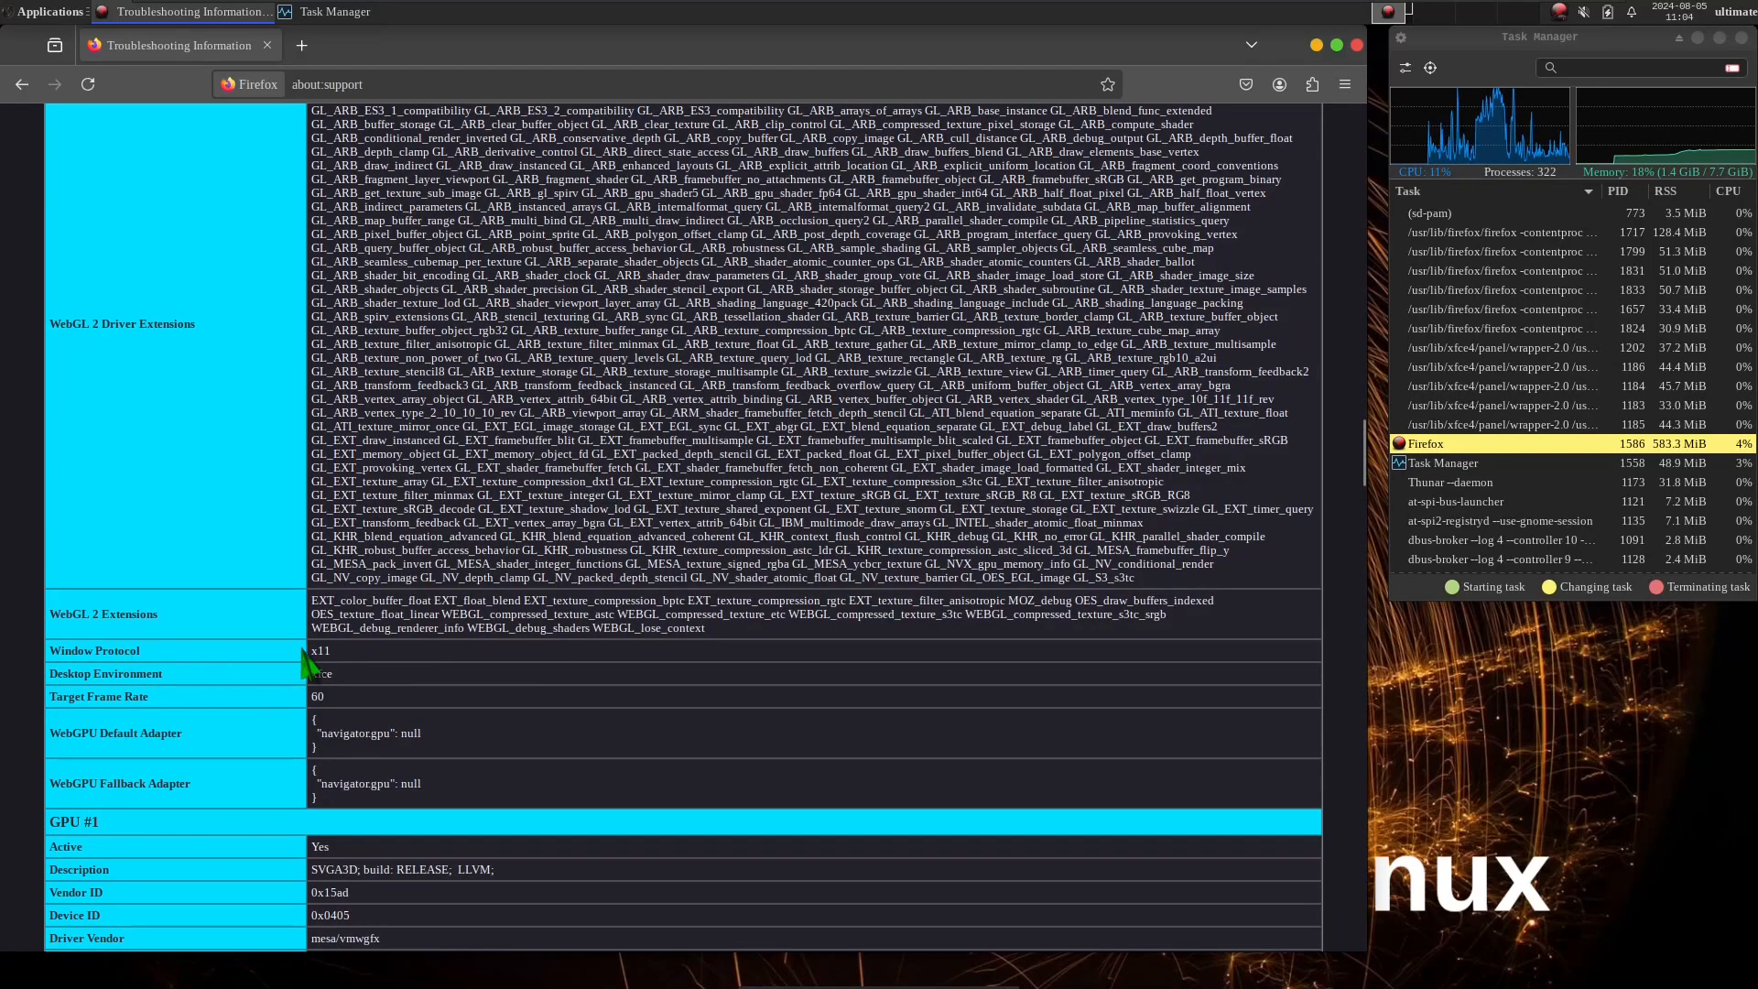
pyautogui.moveTo(333, 650); pyautogui.dragTo(307, 651)
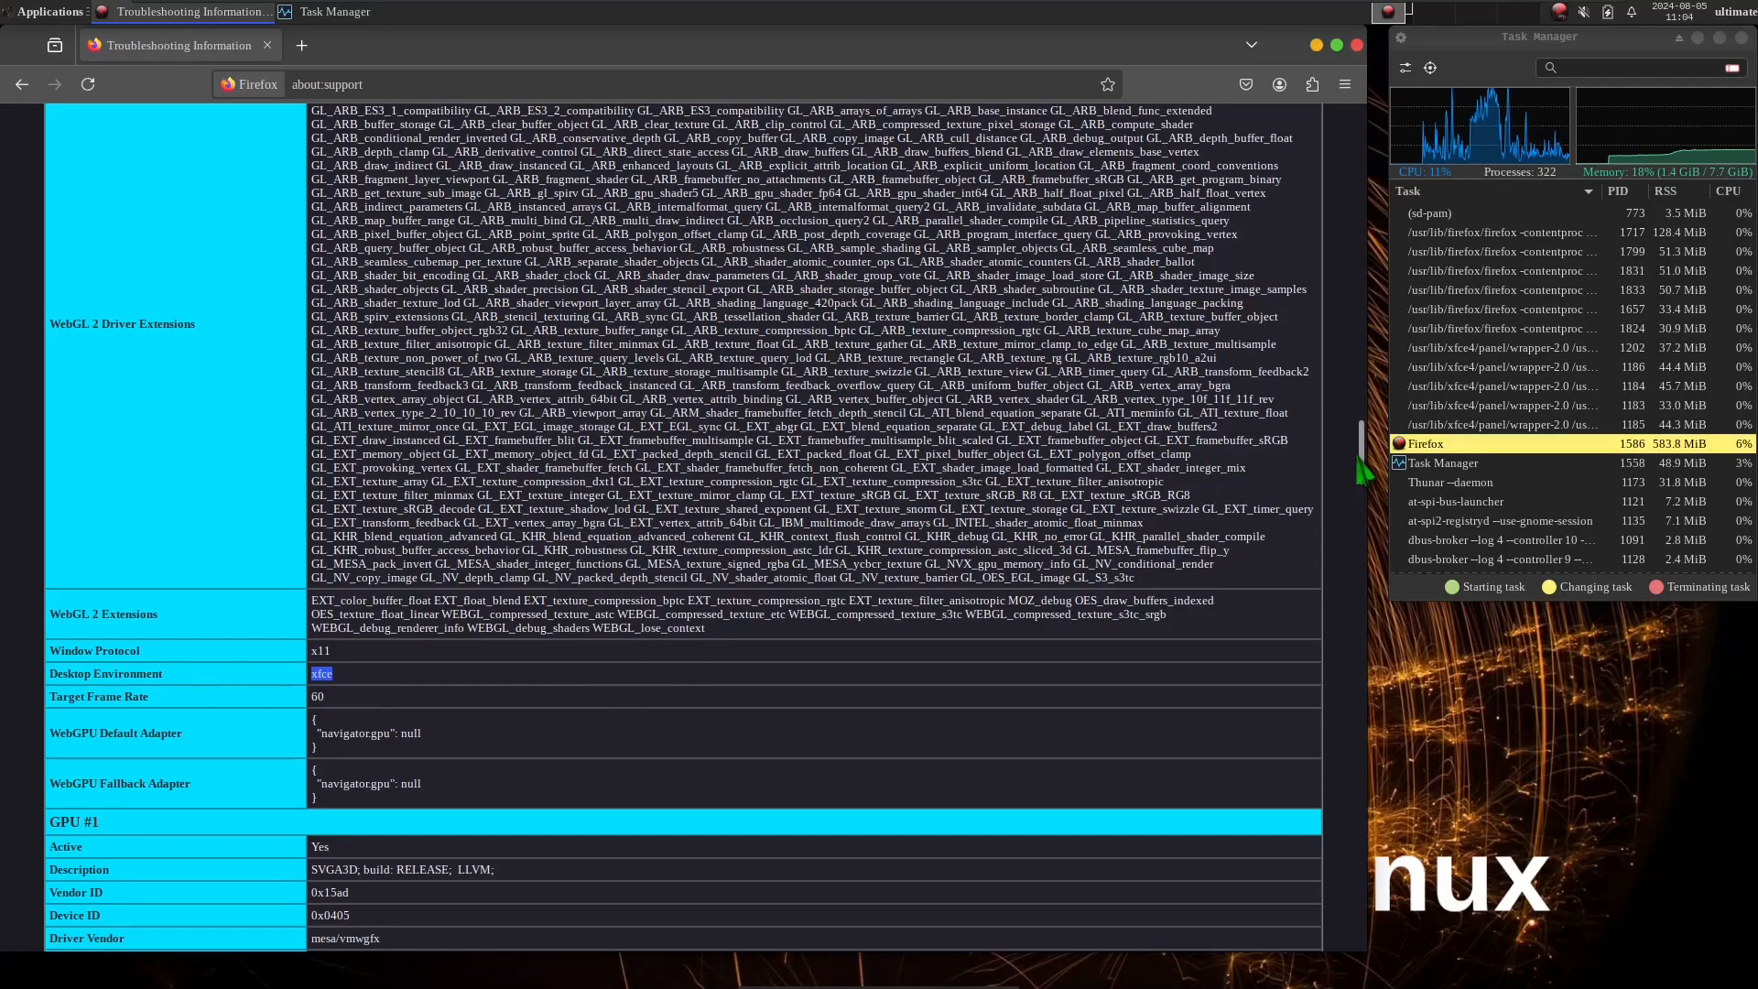
pyautogui.moveTo(1359, 461); pyautogui.dragTo(1361, 504)
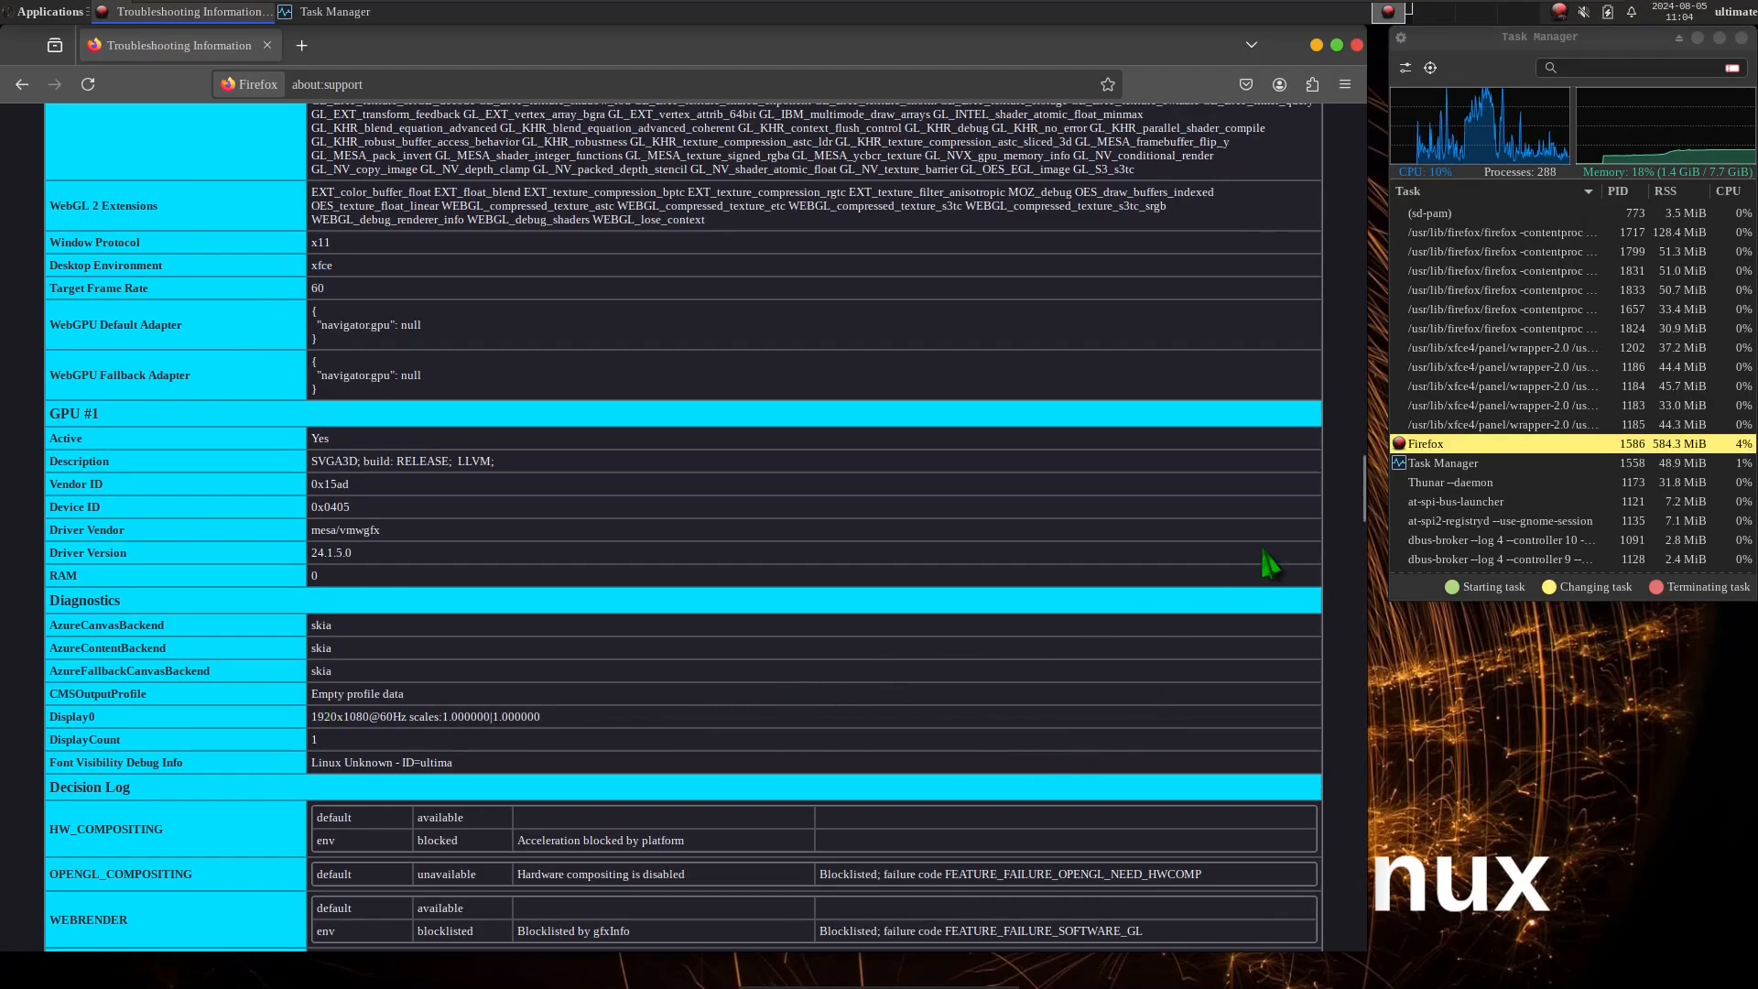
pyautogui.moveTo(1362, 484); pyautogui.dragTo(1319, 911)
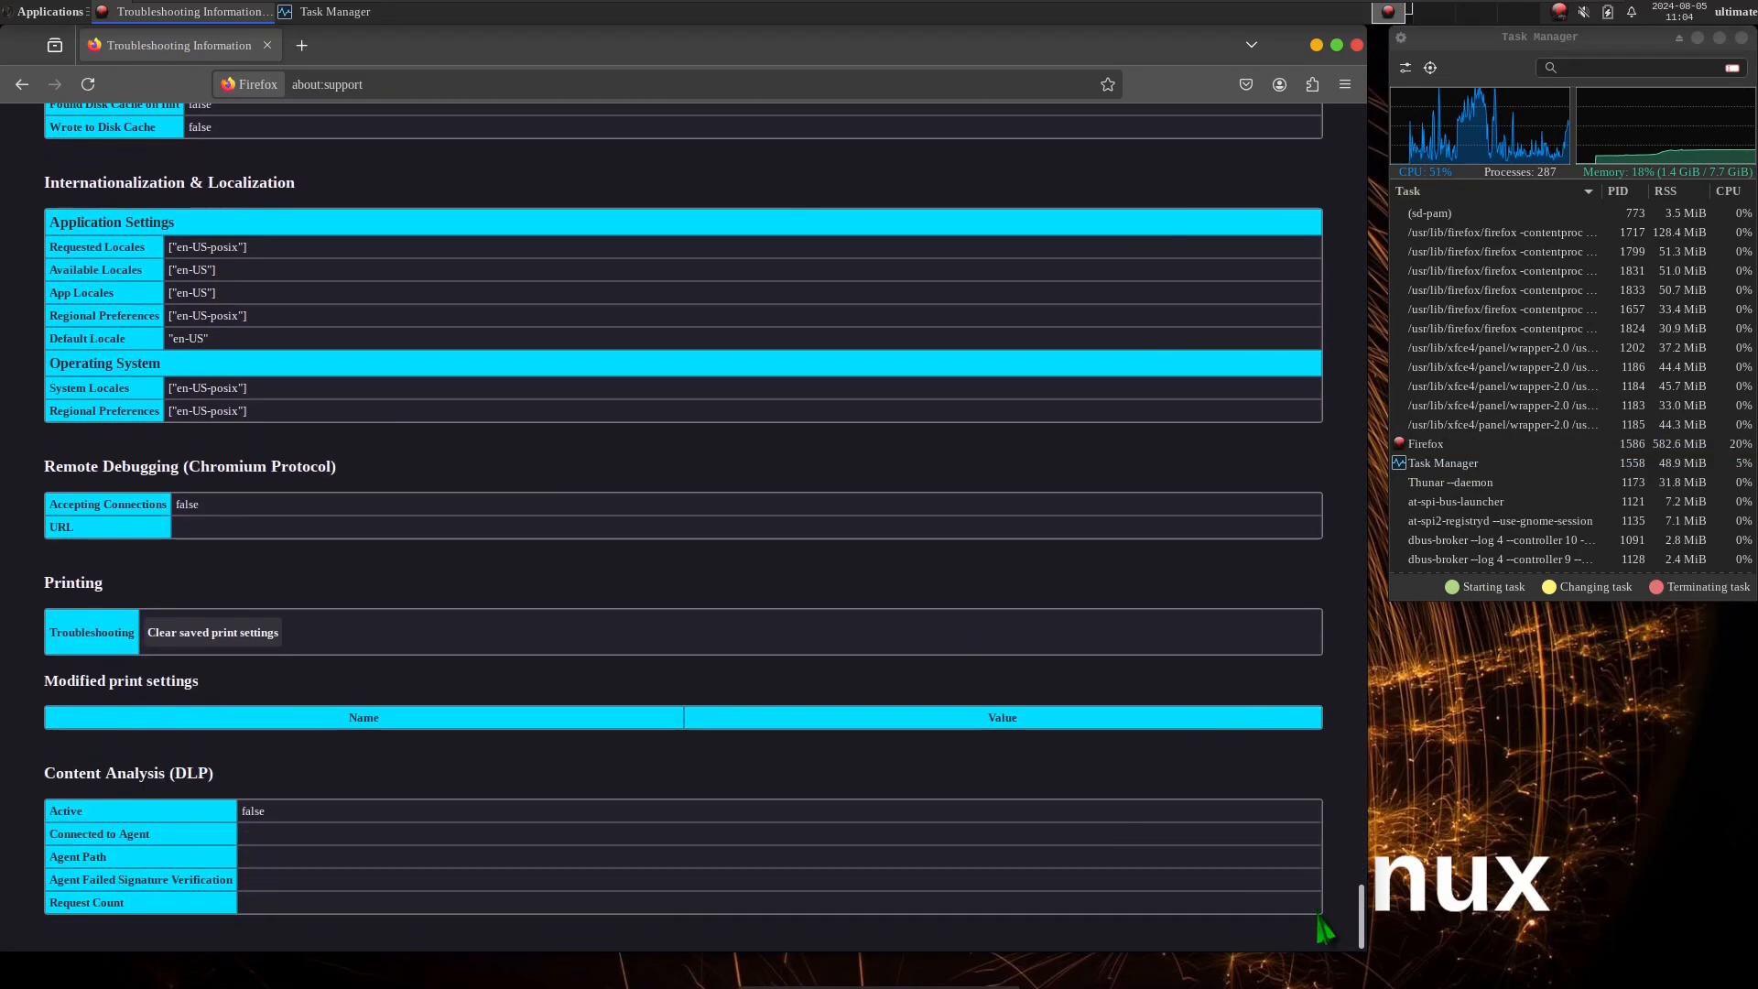
# Search Google for "ultimate arch linux" in place of the current page.
pyautogui.click(439, 89)
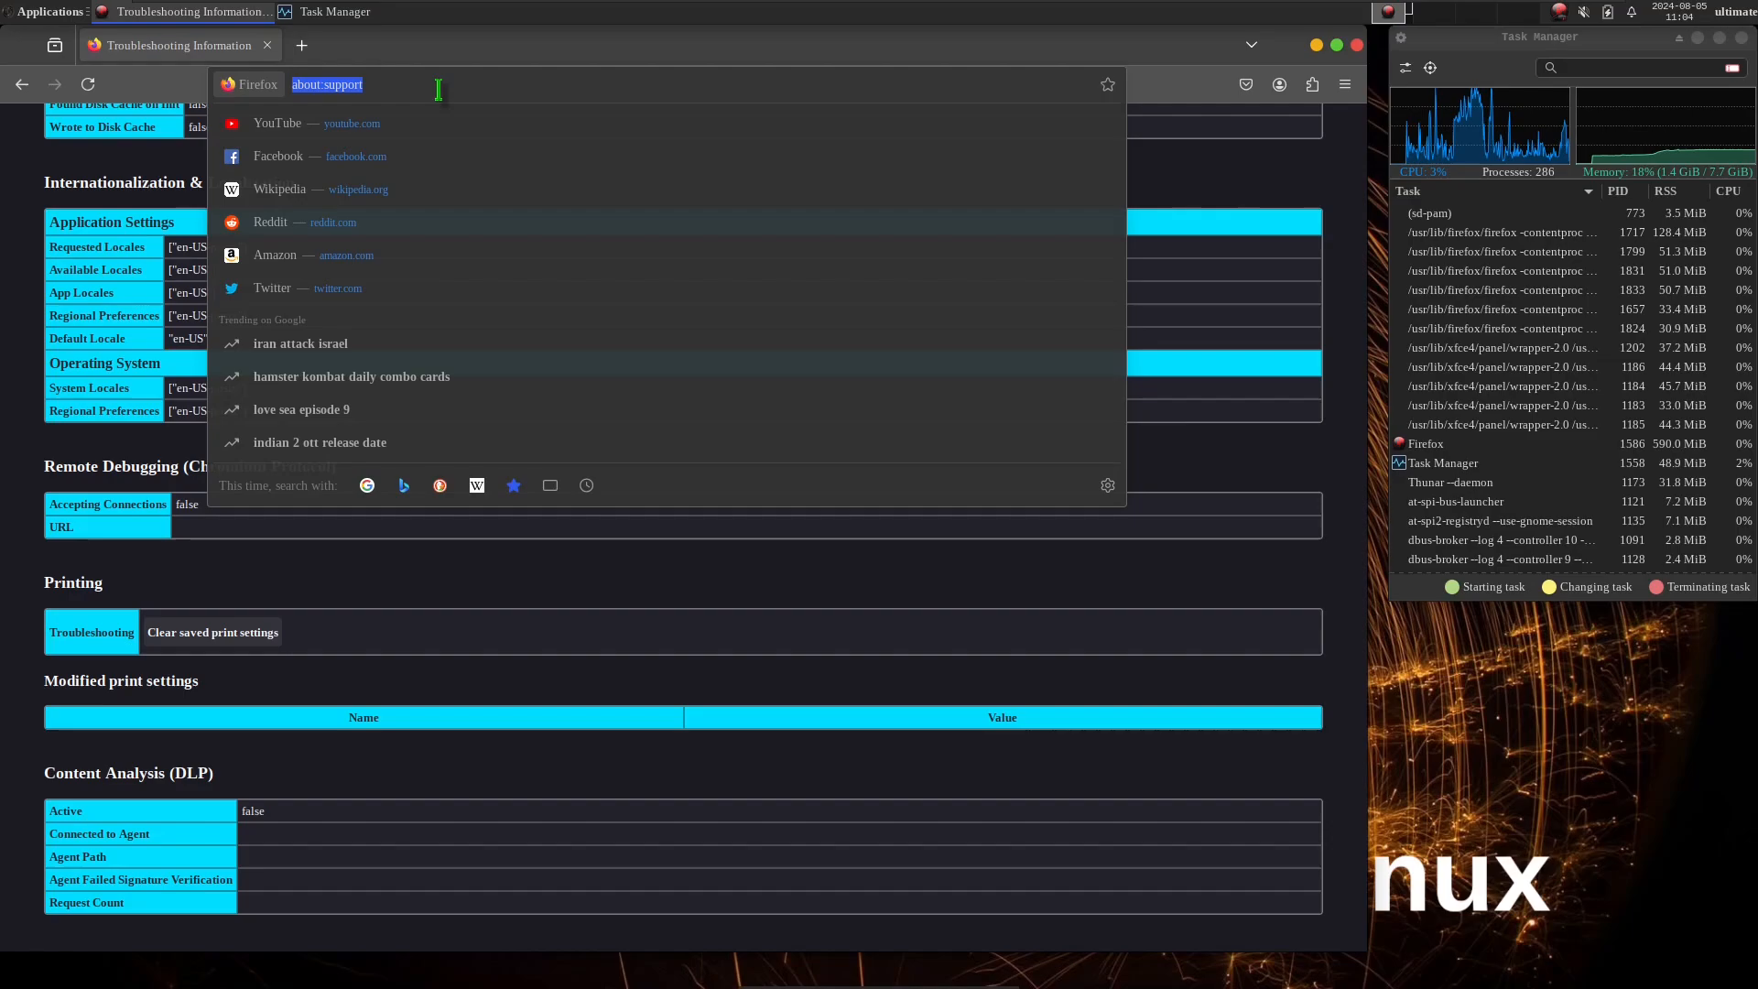
pyautogui.write('ultim')
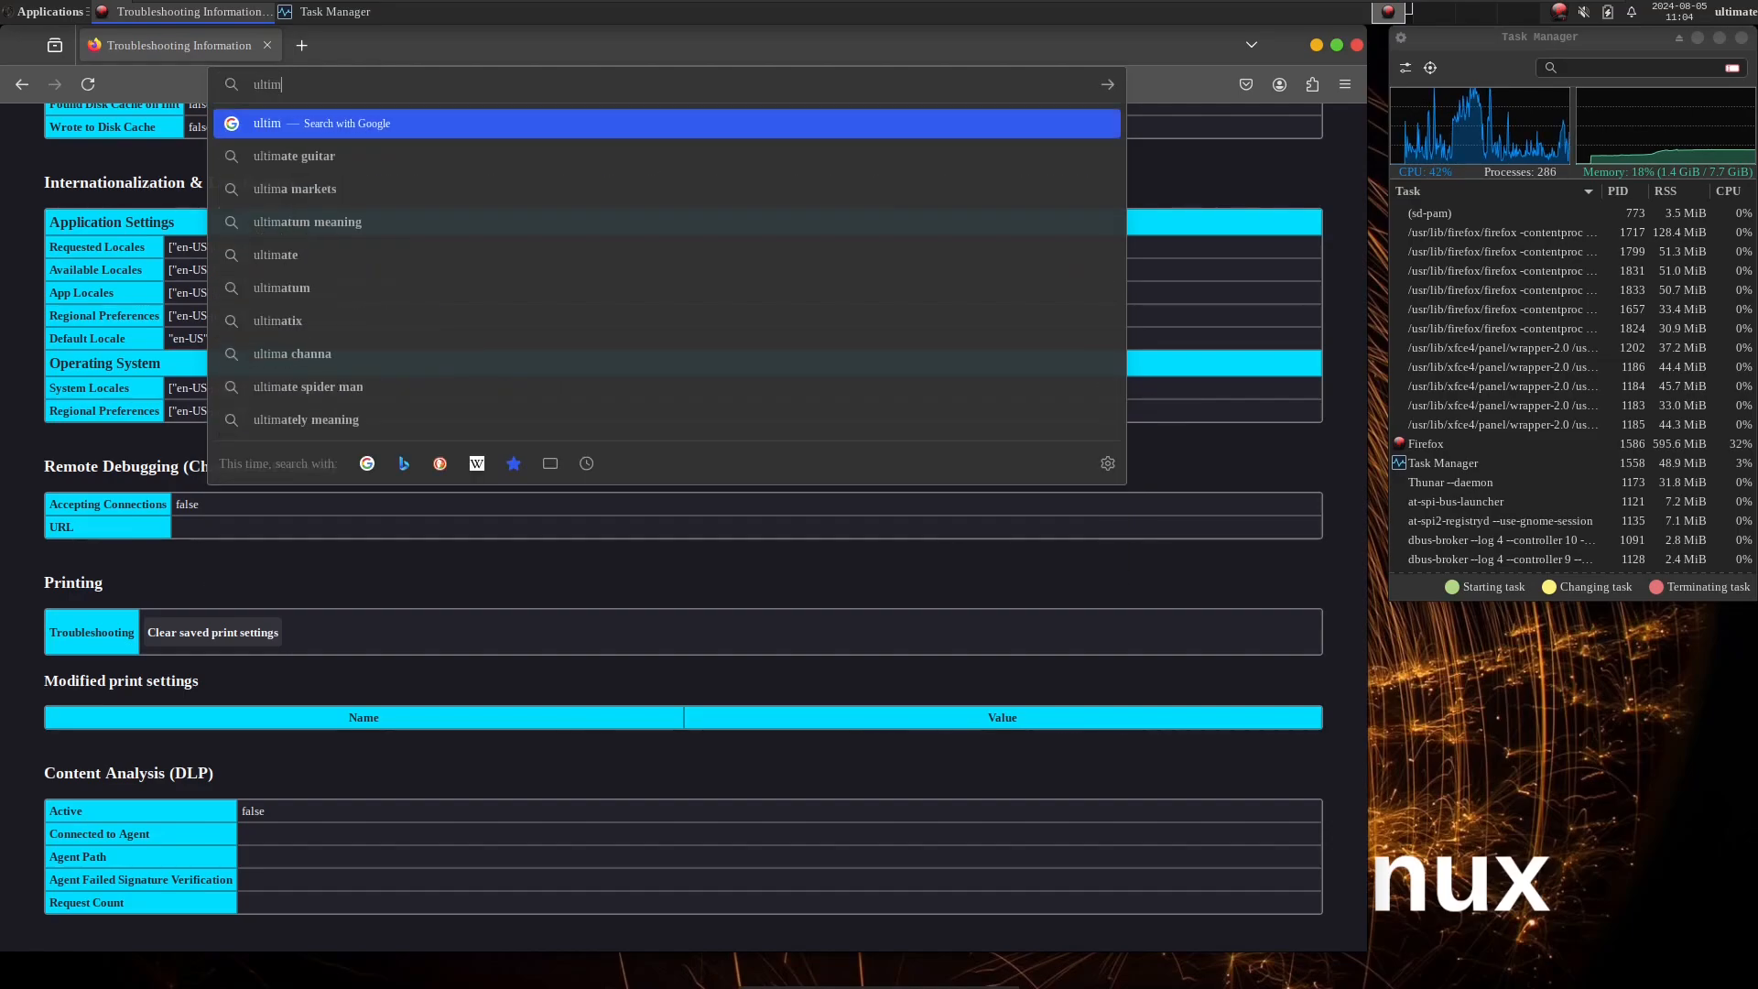
pyautogui.write('a')
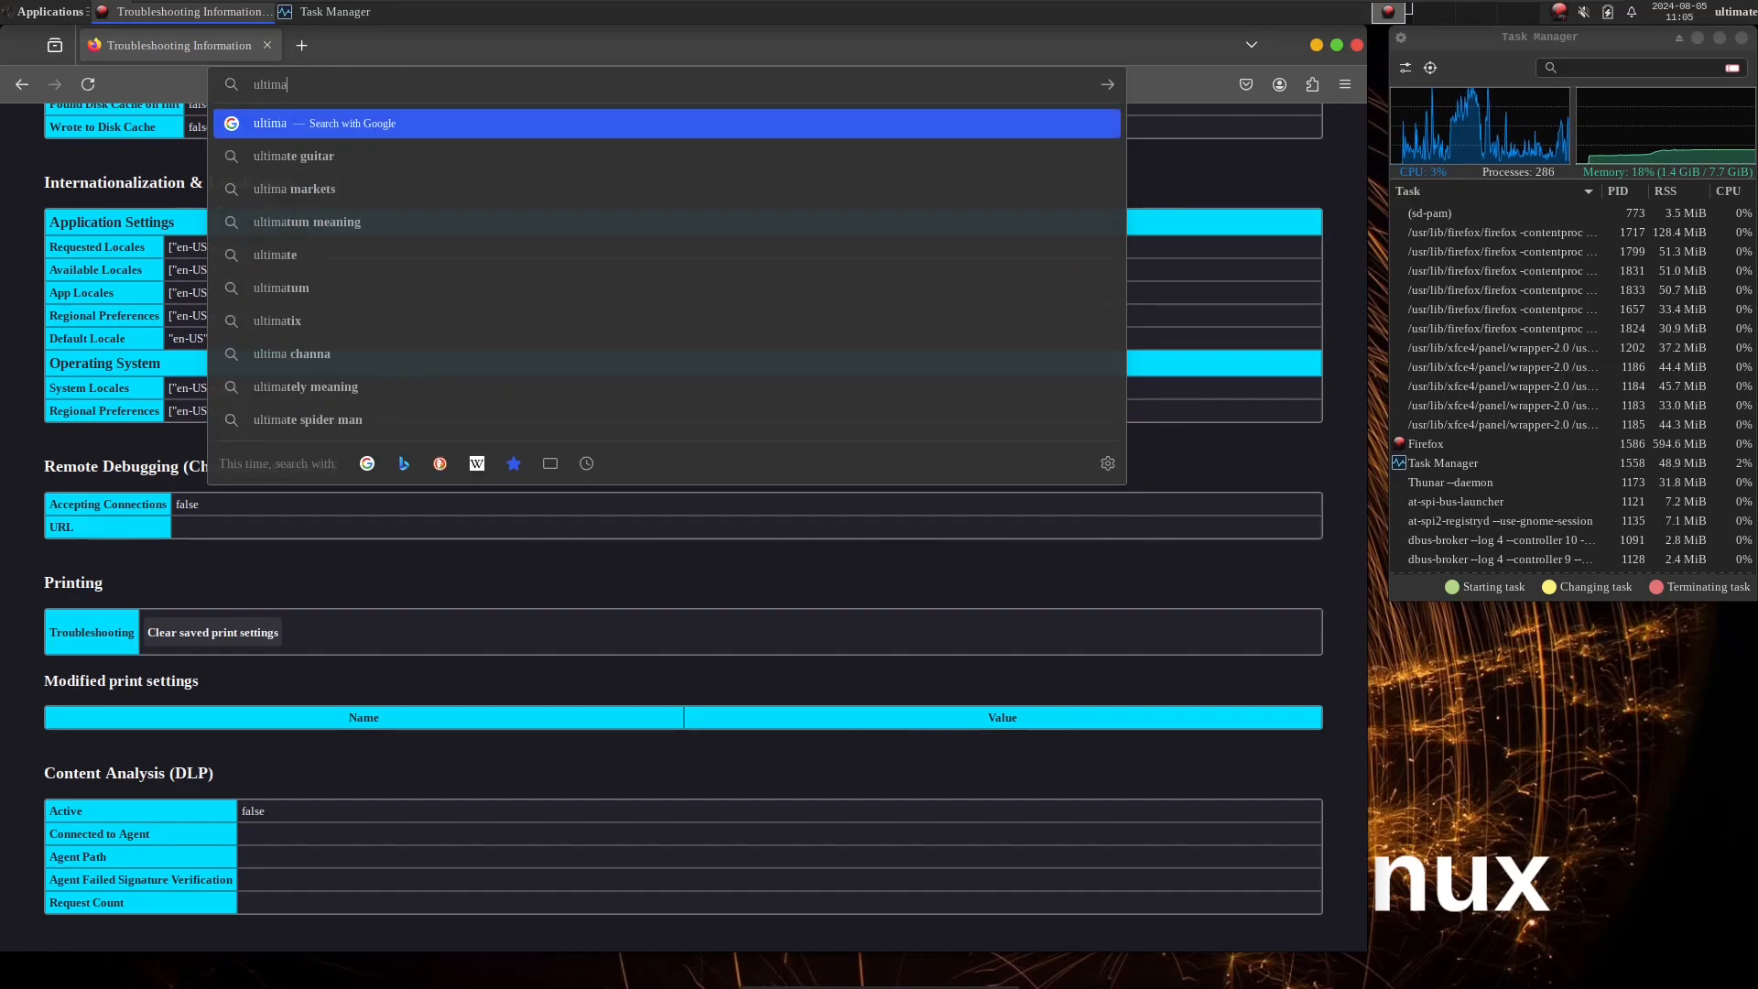
pyautogui.write('te a')
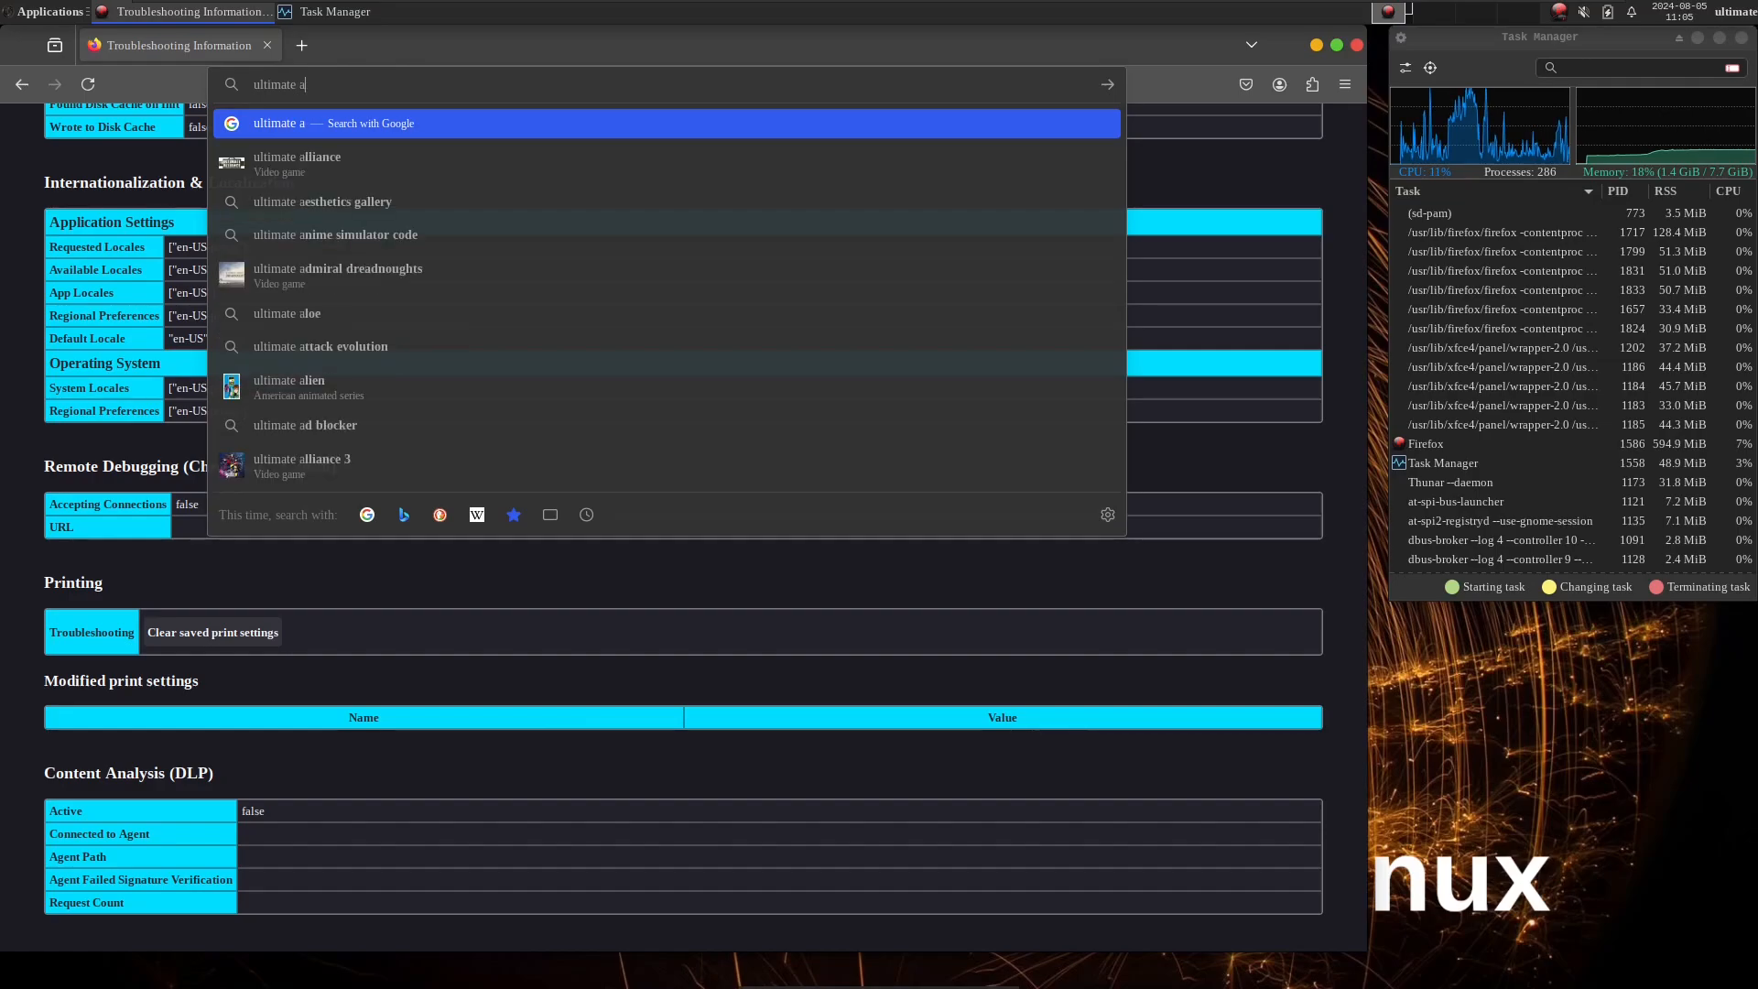
pyautogui.write('rch')
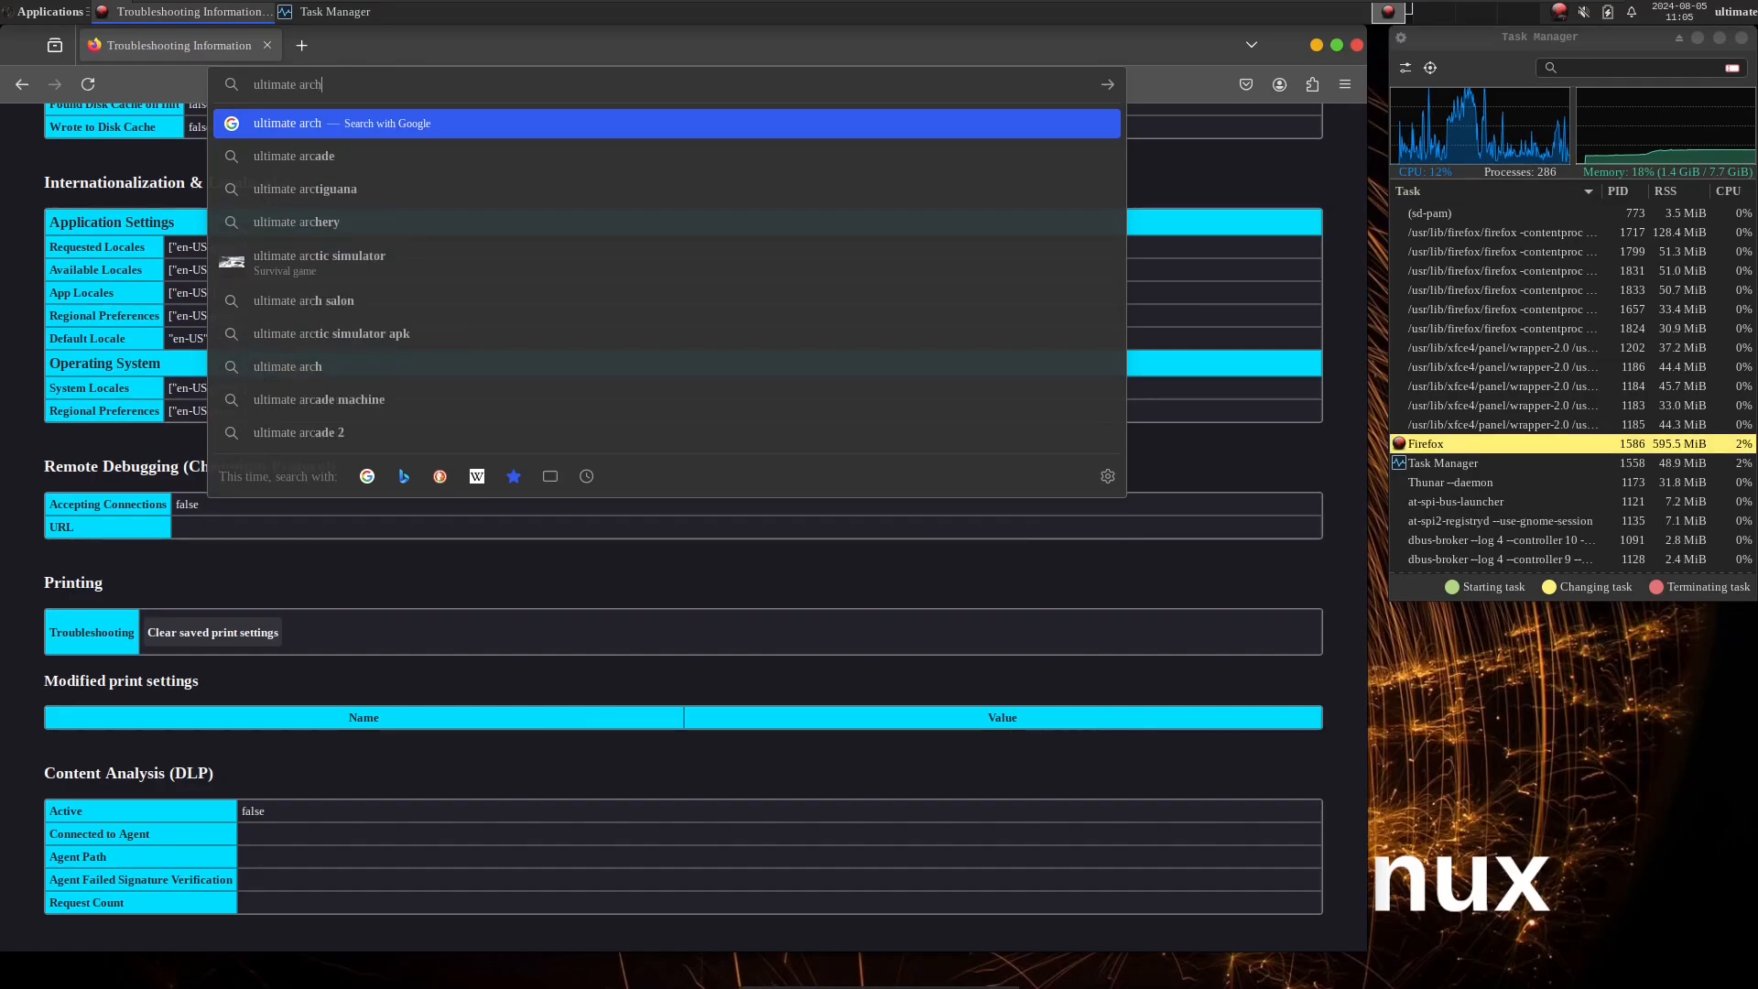
pyautogui.write(' linux')
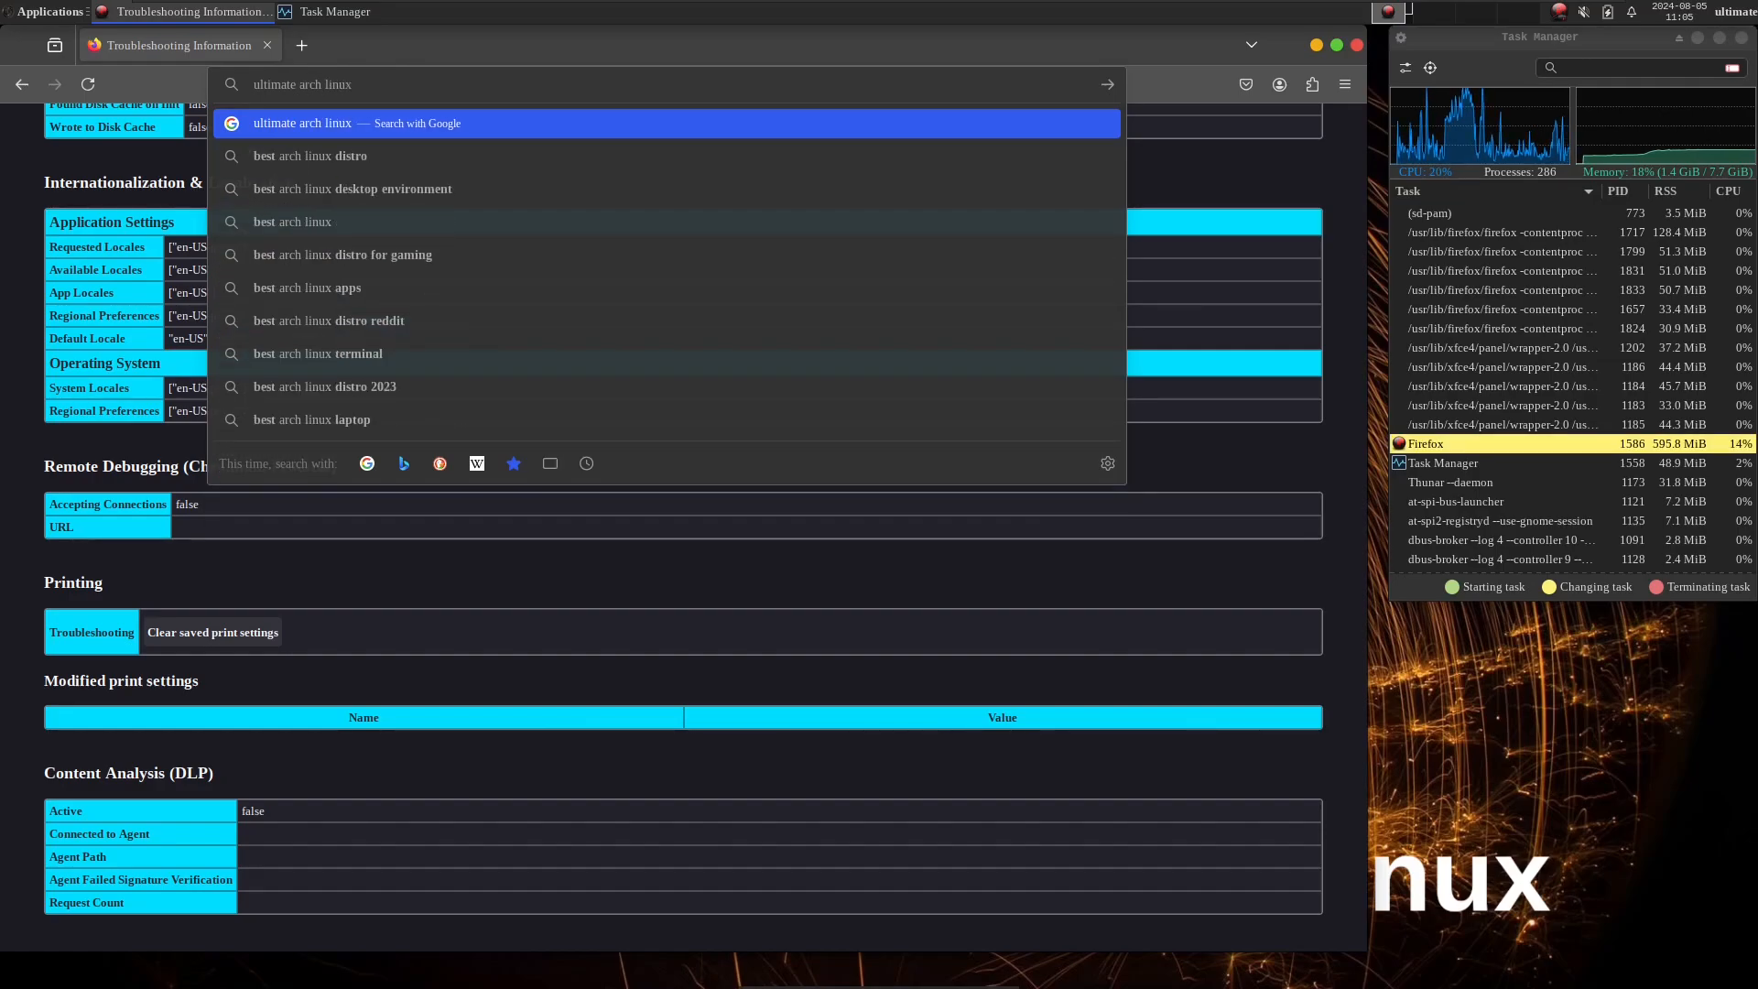
pyautogui.press('Return')
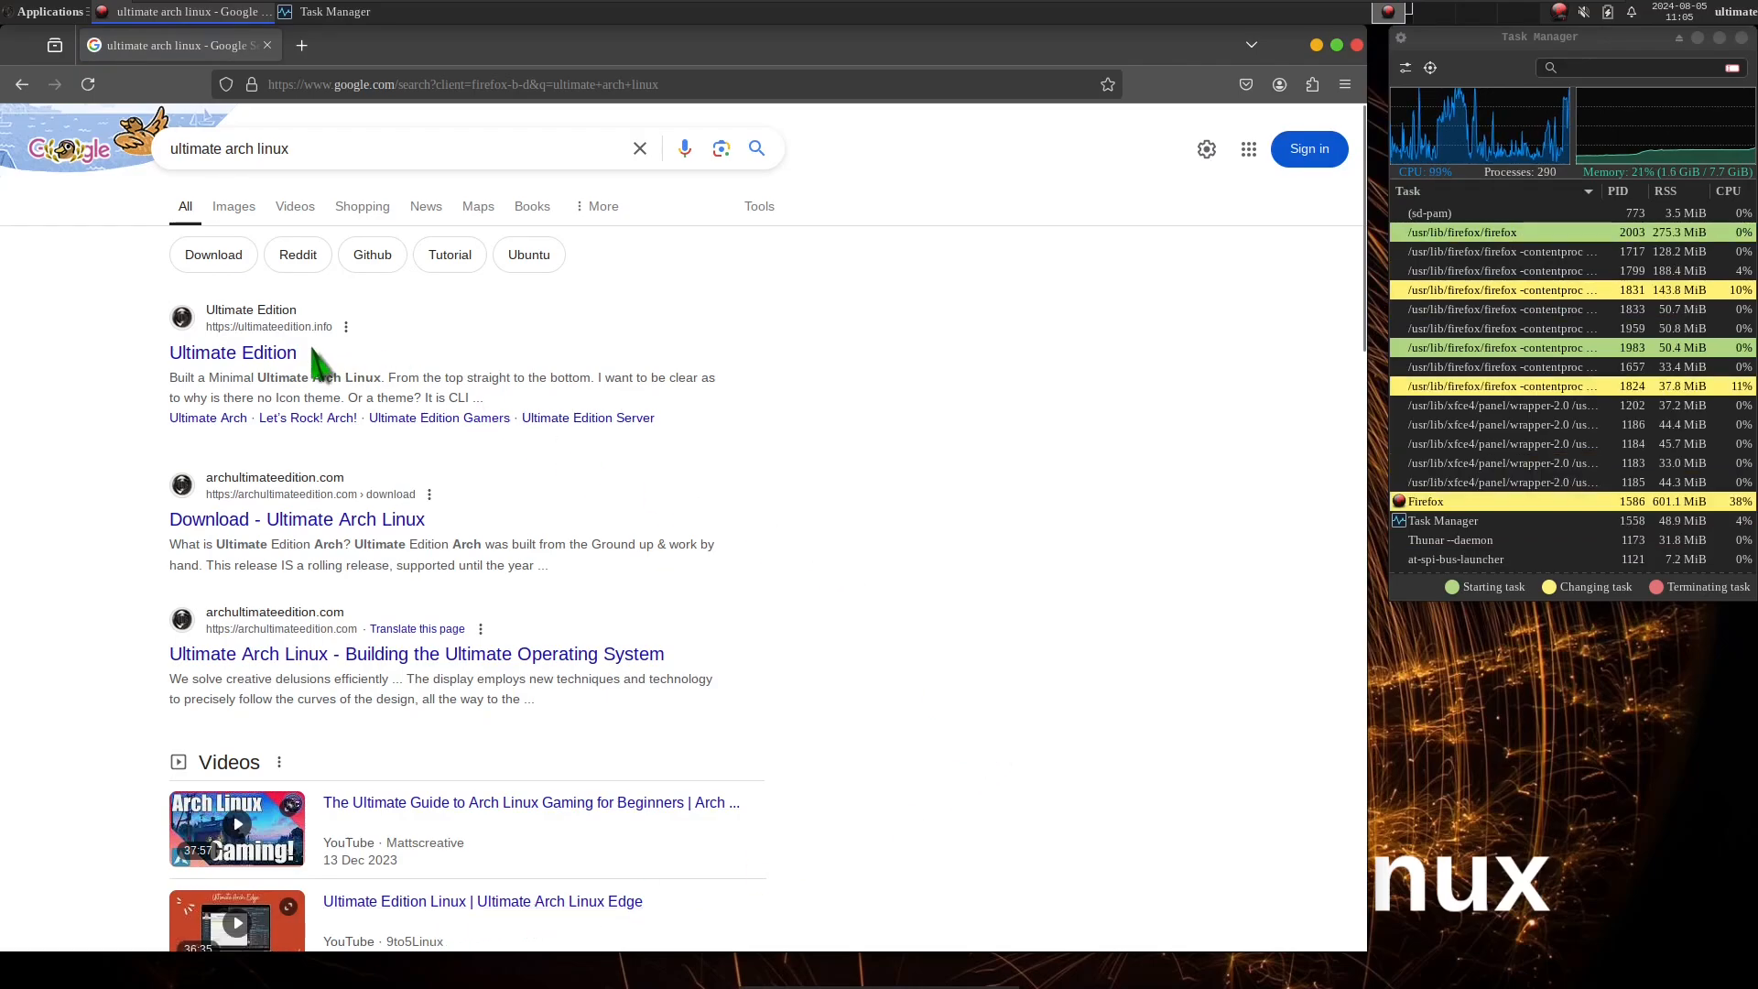
# Try to open the Ultimate Edition search result and leave the survey page for the Google home page.
pyautogui.click(286, 357)
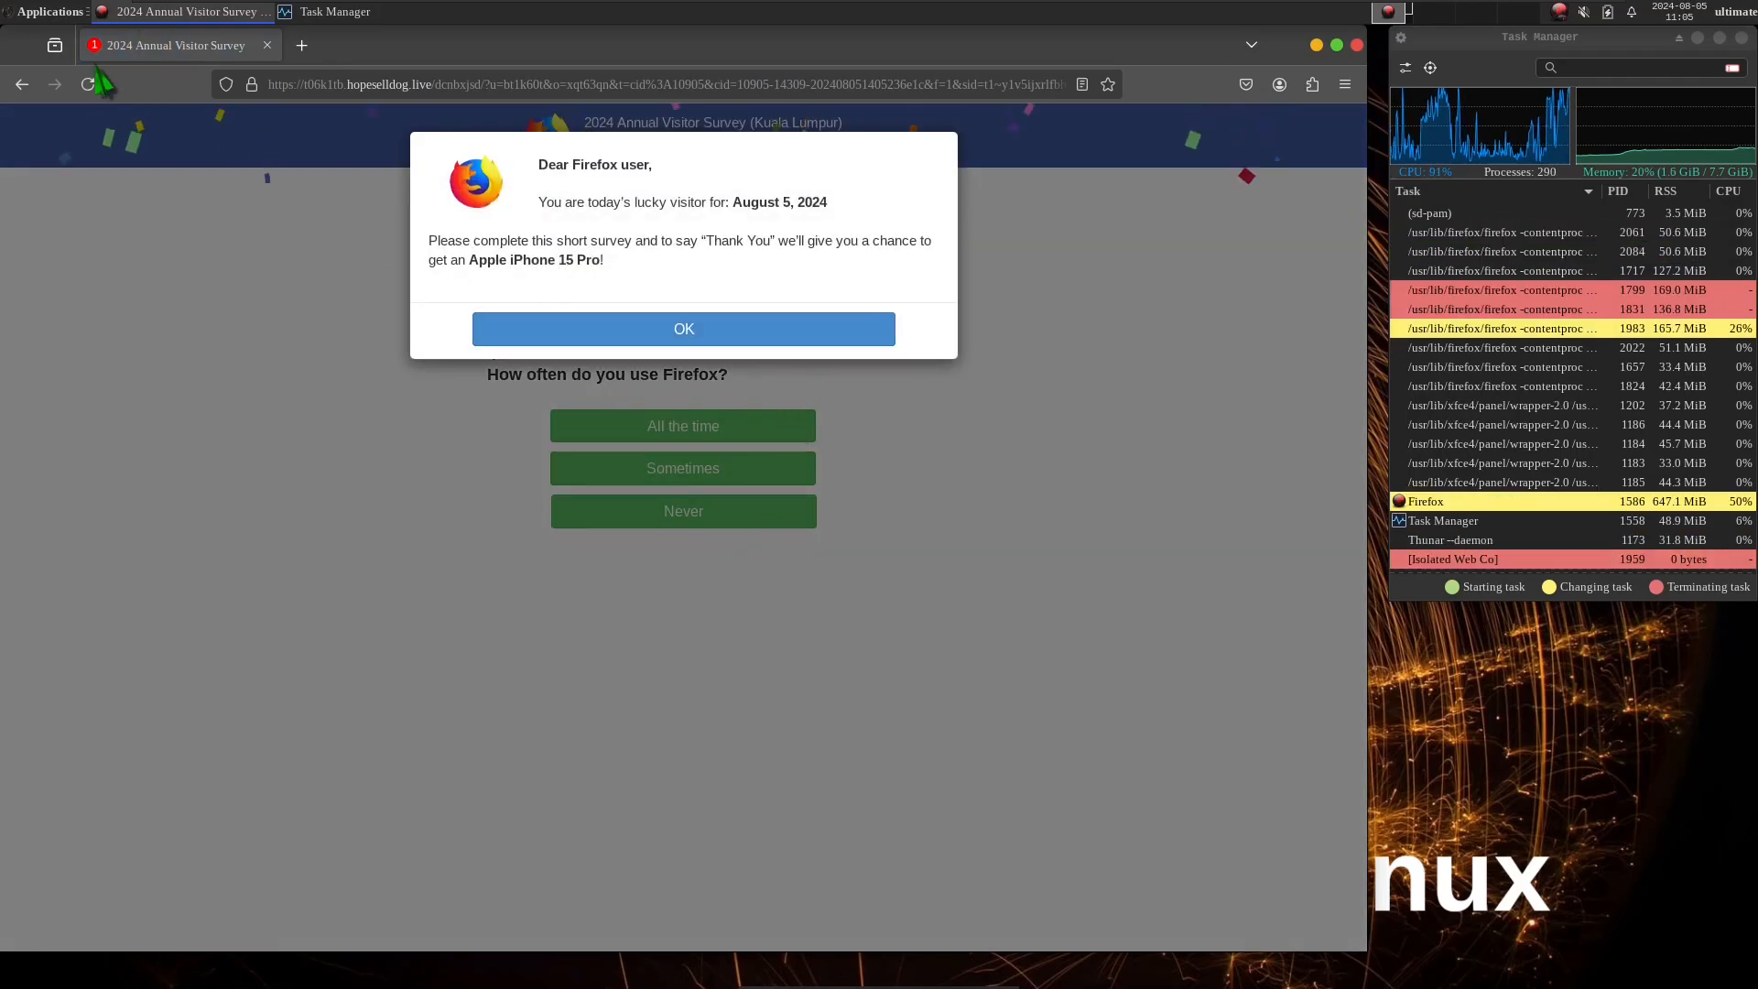
pyautogui.click(20, 84)
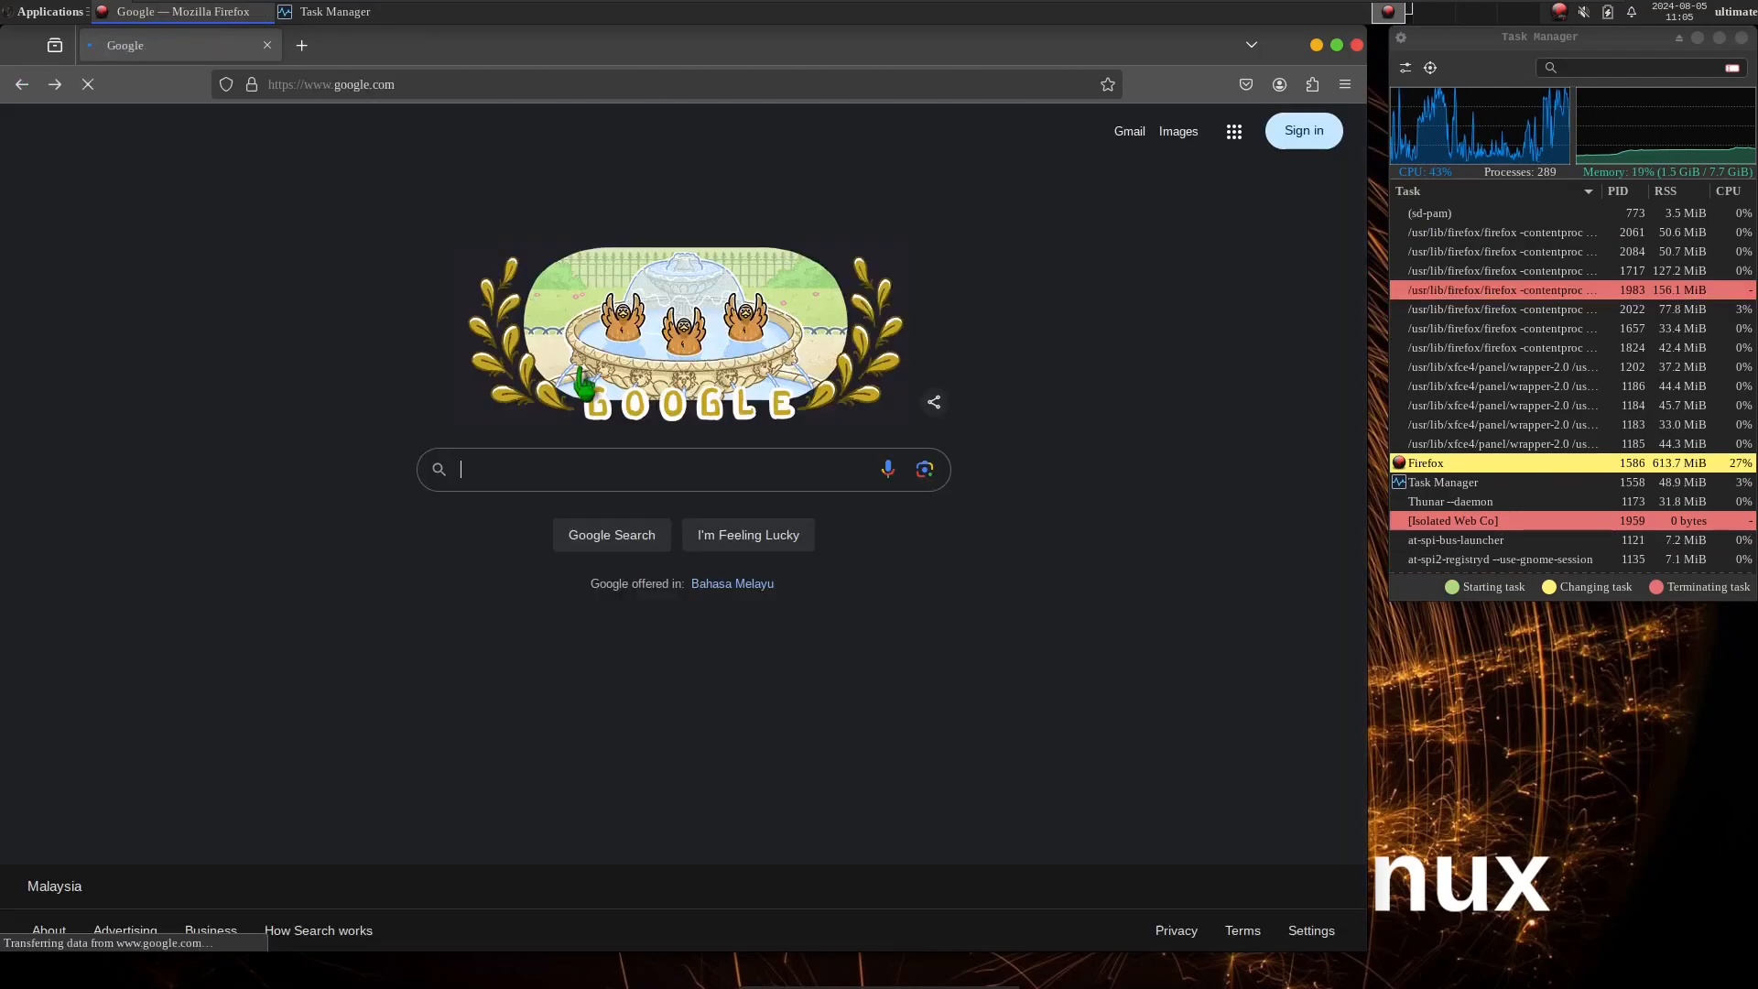
pyautogui.click(55, 84)
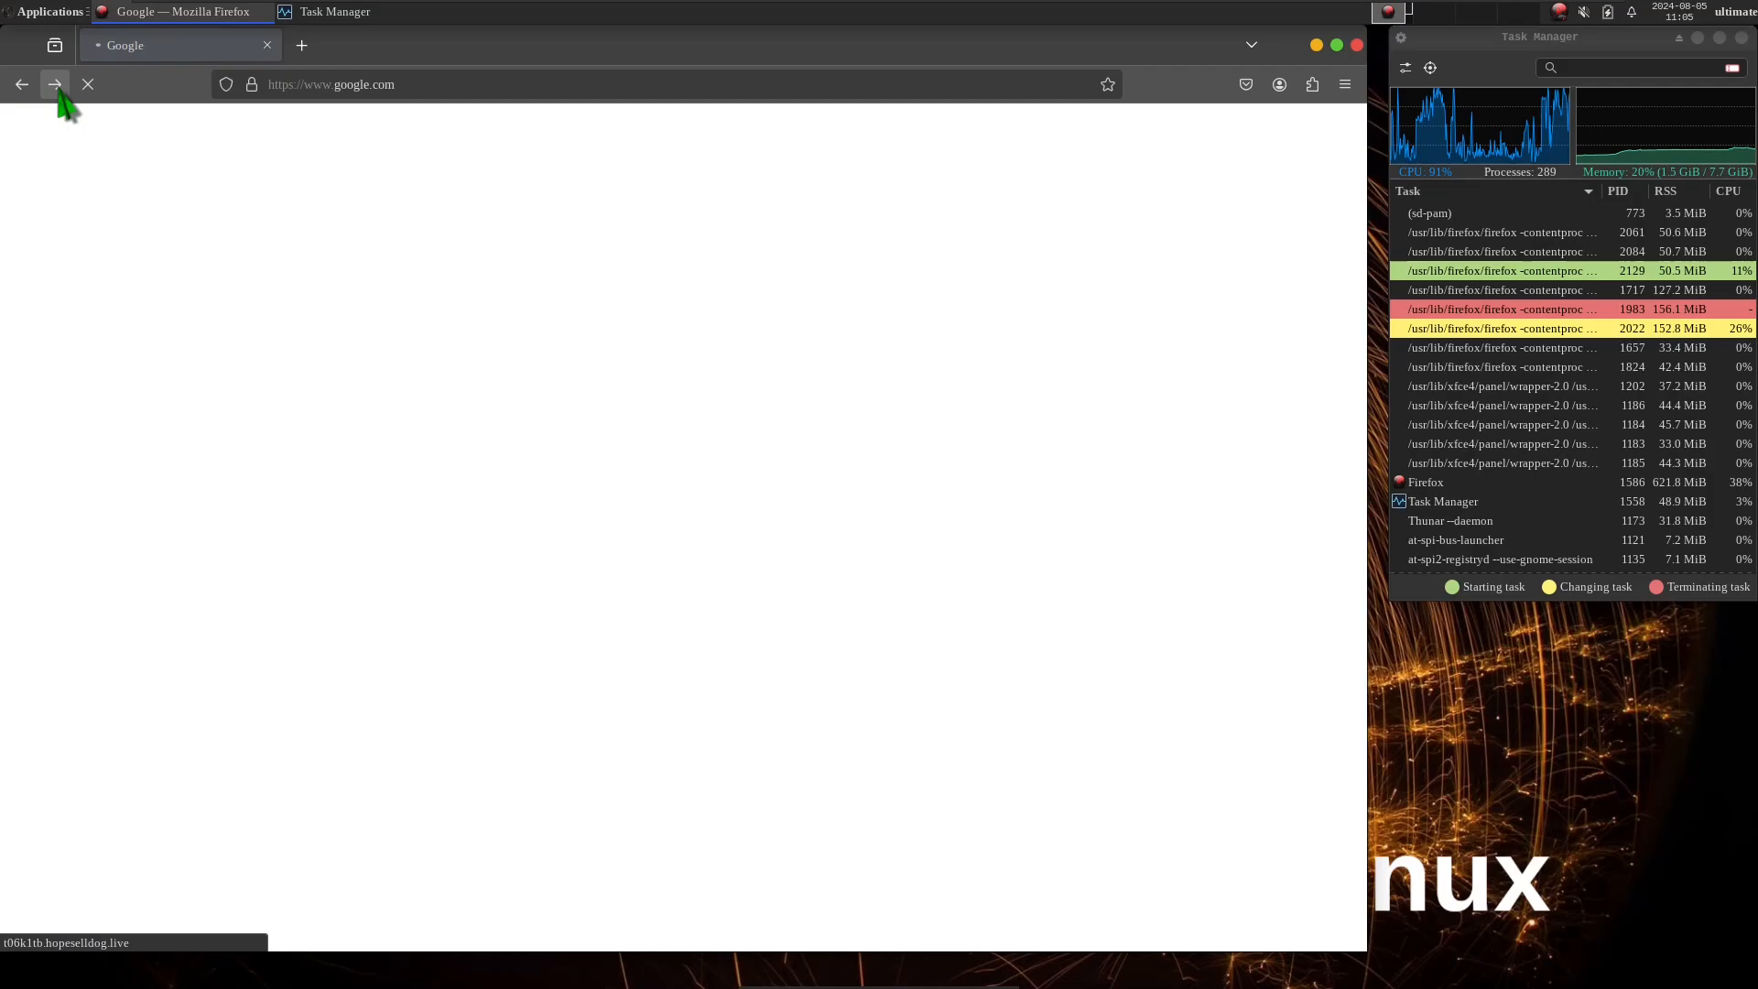
pyautogui.click(20, 84)
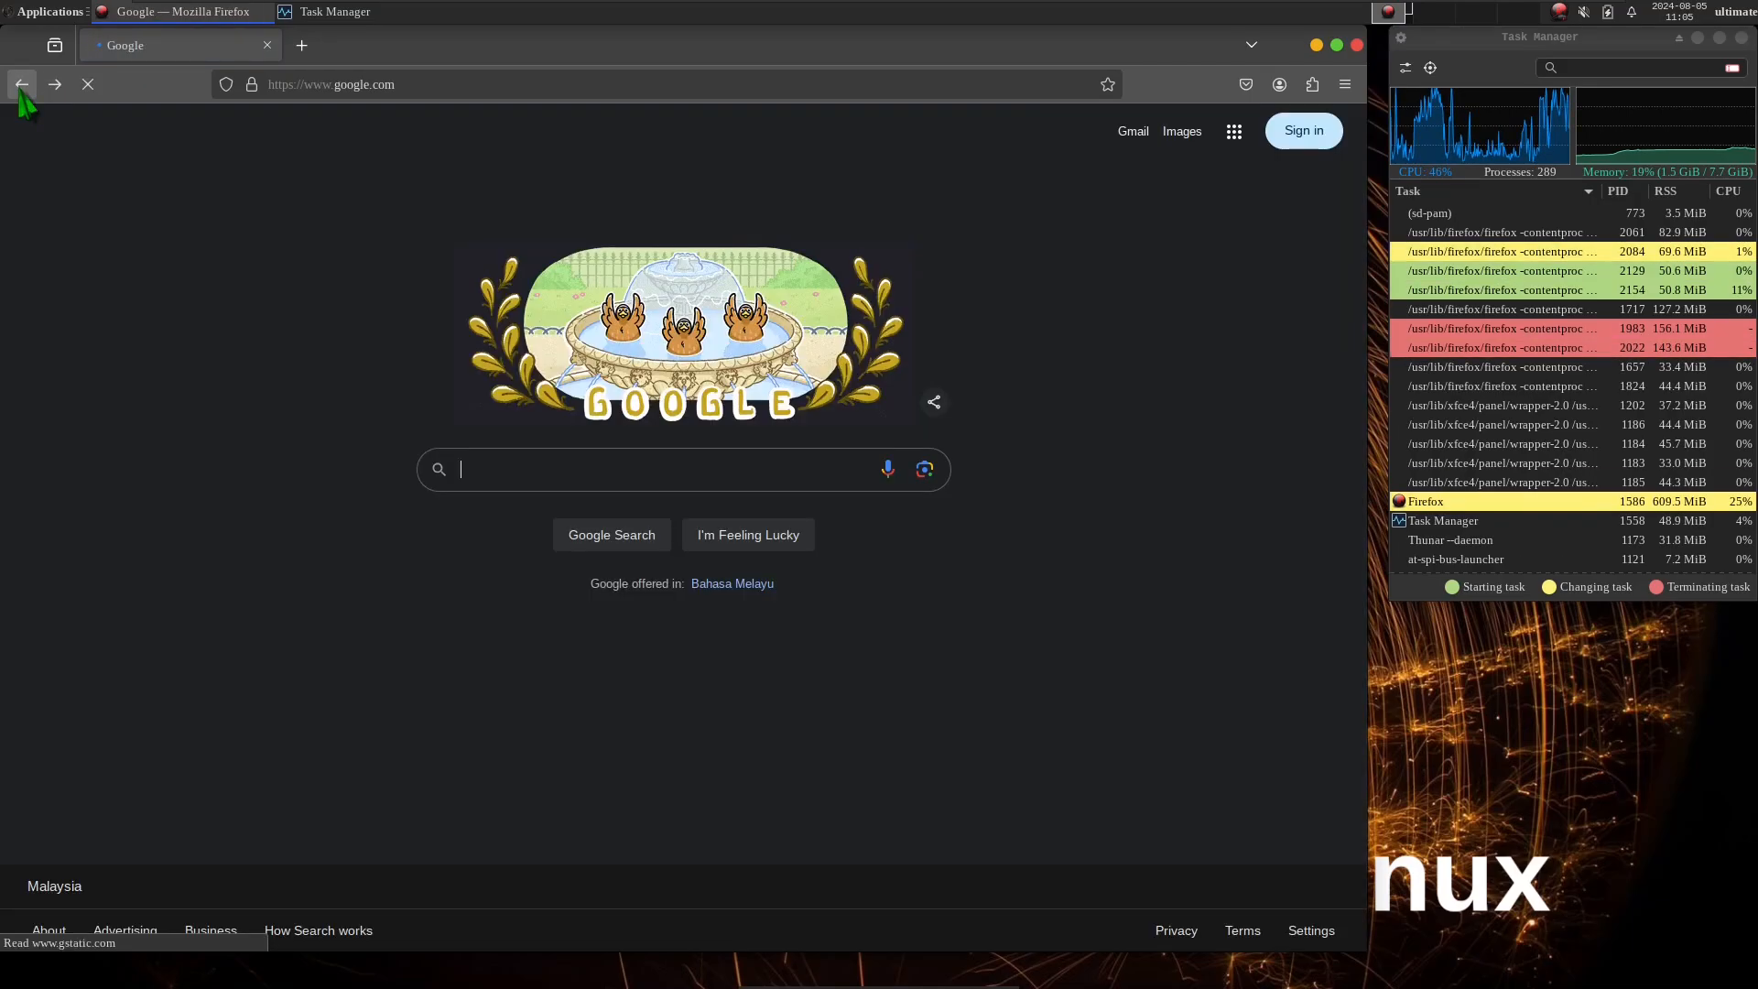
# Search for "ultimate arch linux" again from the Google home page.
pyautogui.click(587, 458)
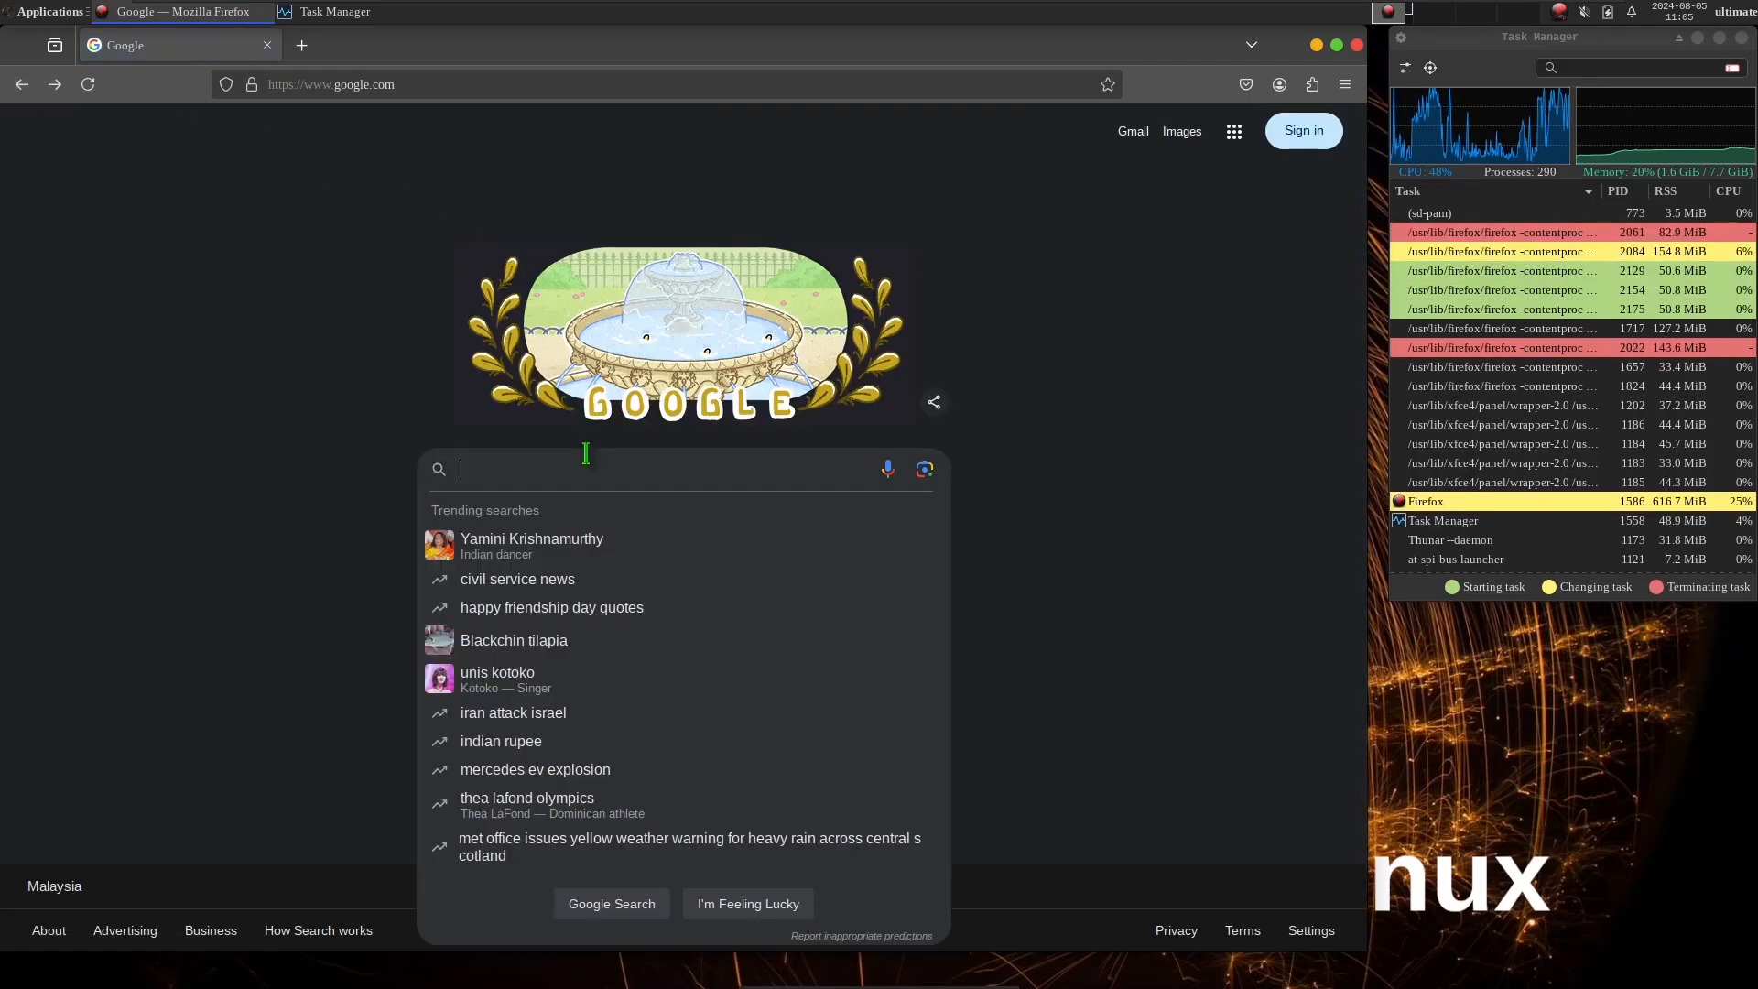
pyautogui.write('u')
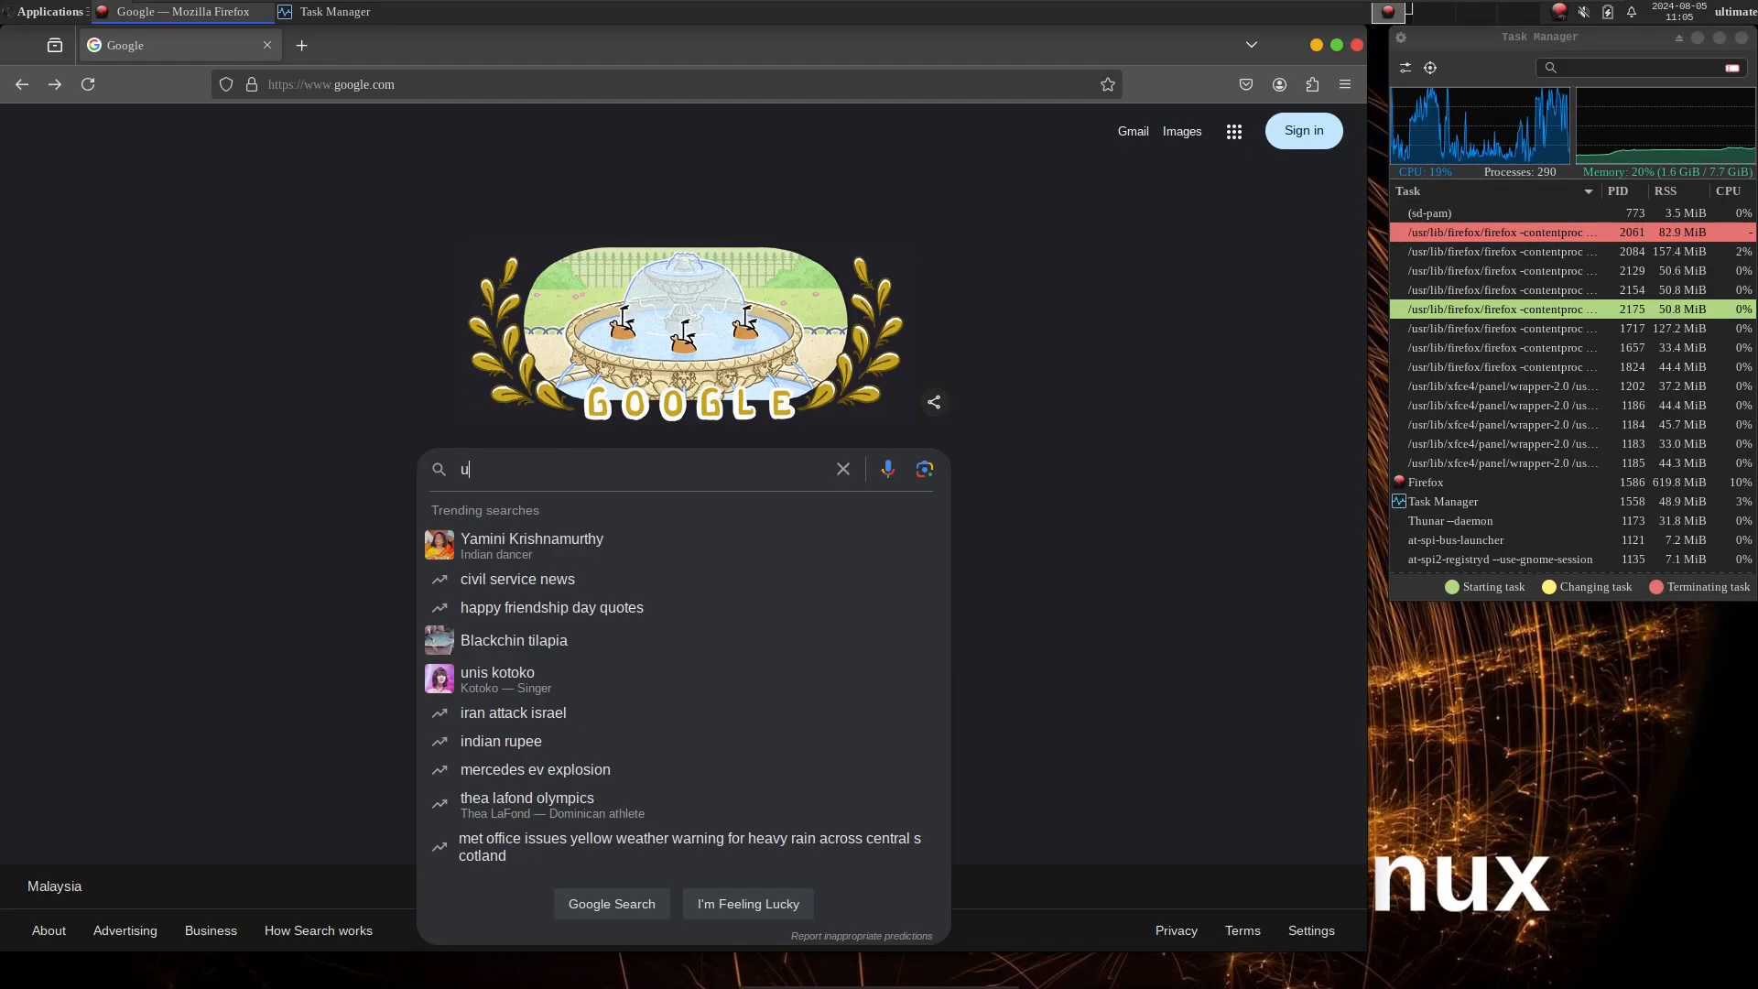
pyautogui.write('ltim')
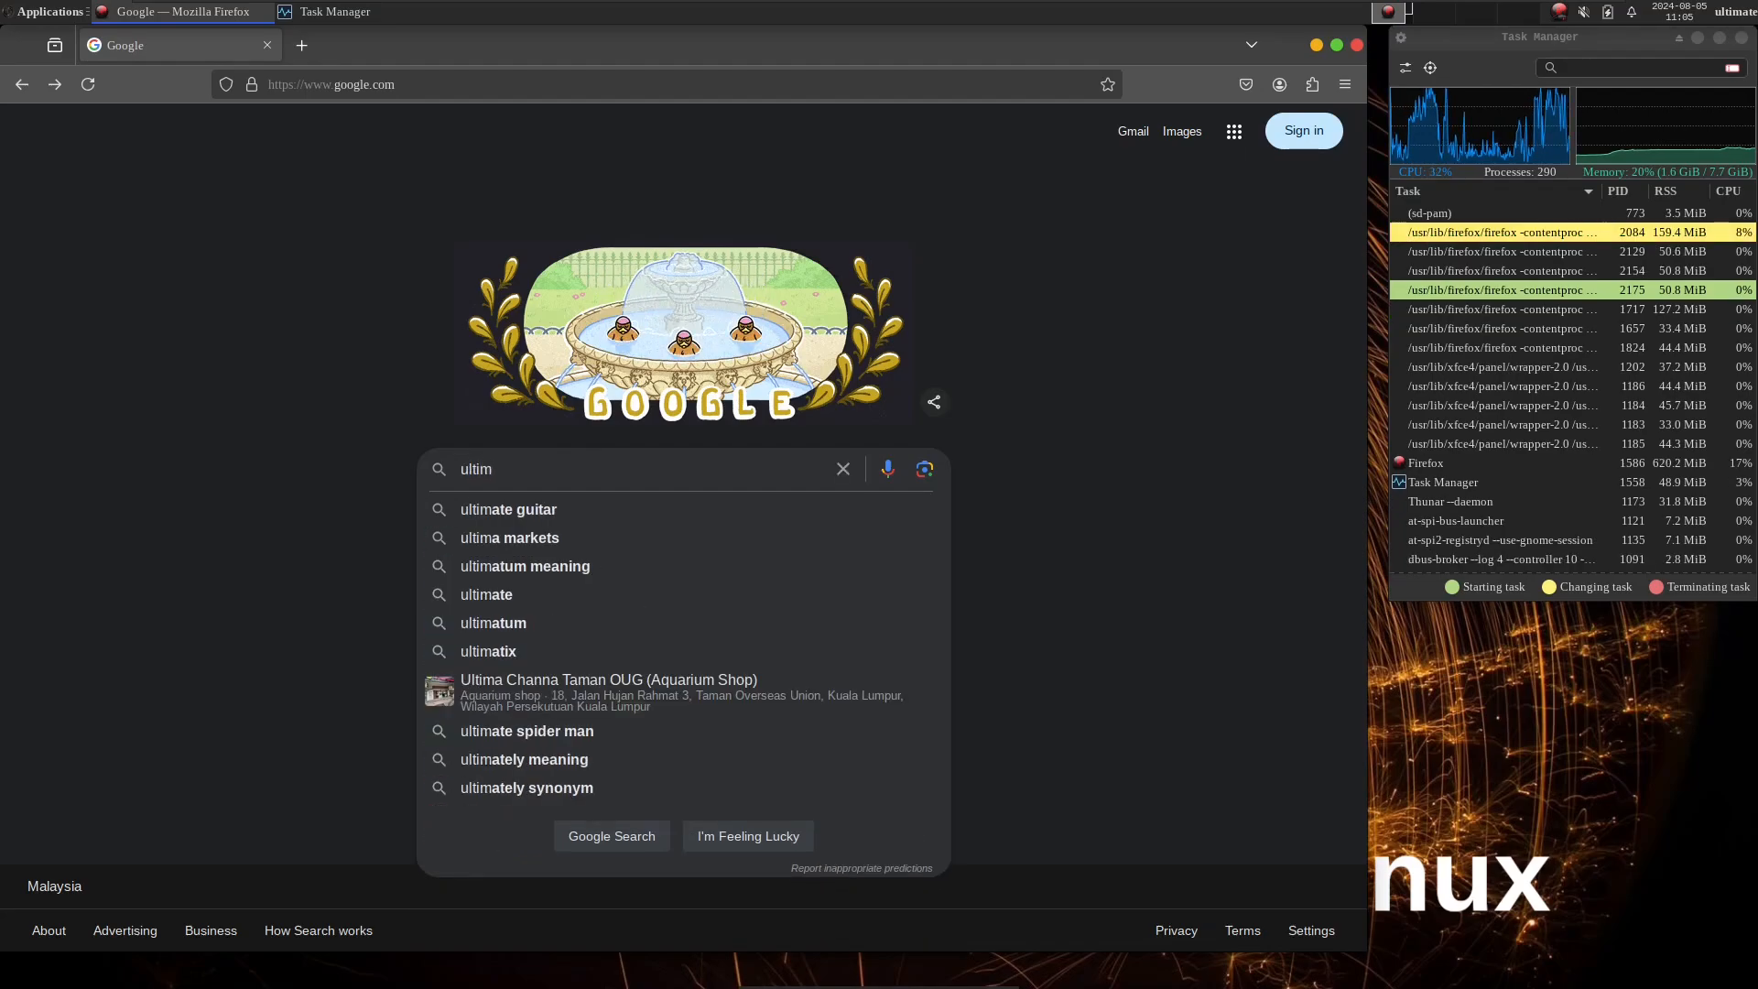
pyautogui.write('ate ')
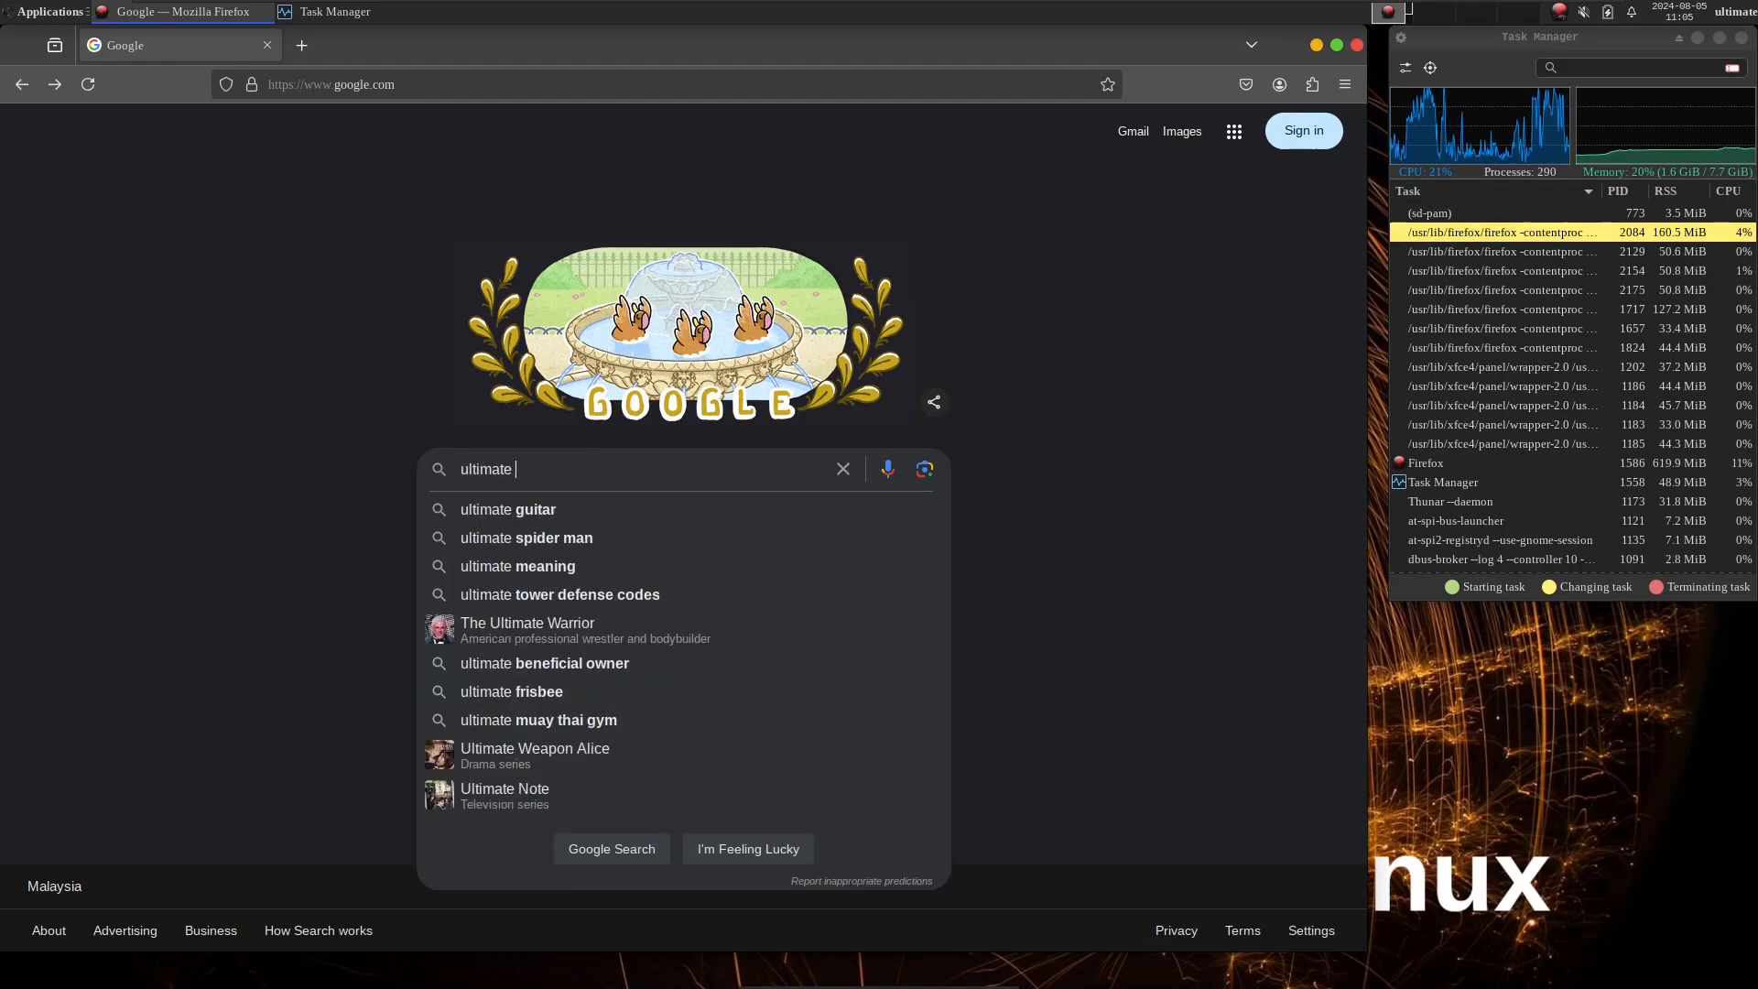
pyautogui.write('arch')
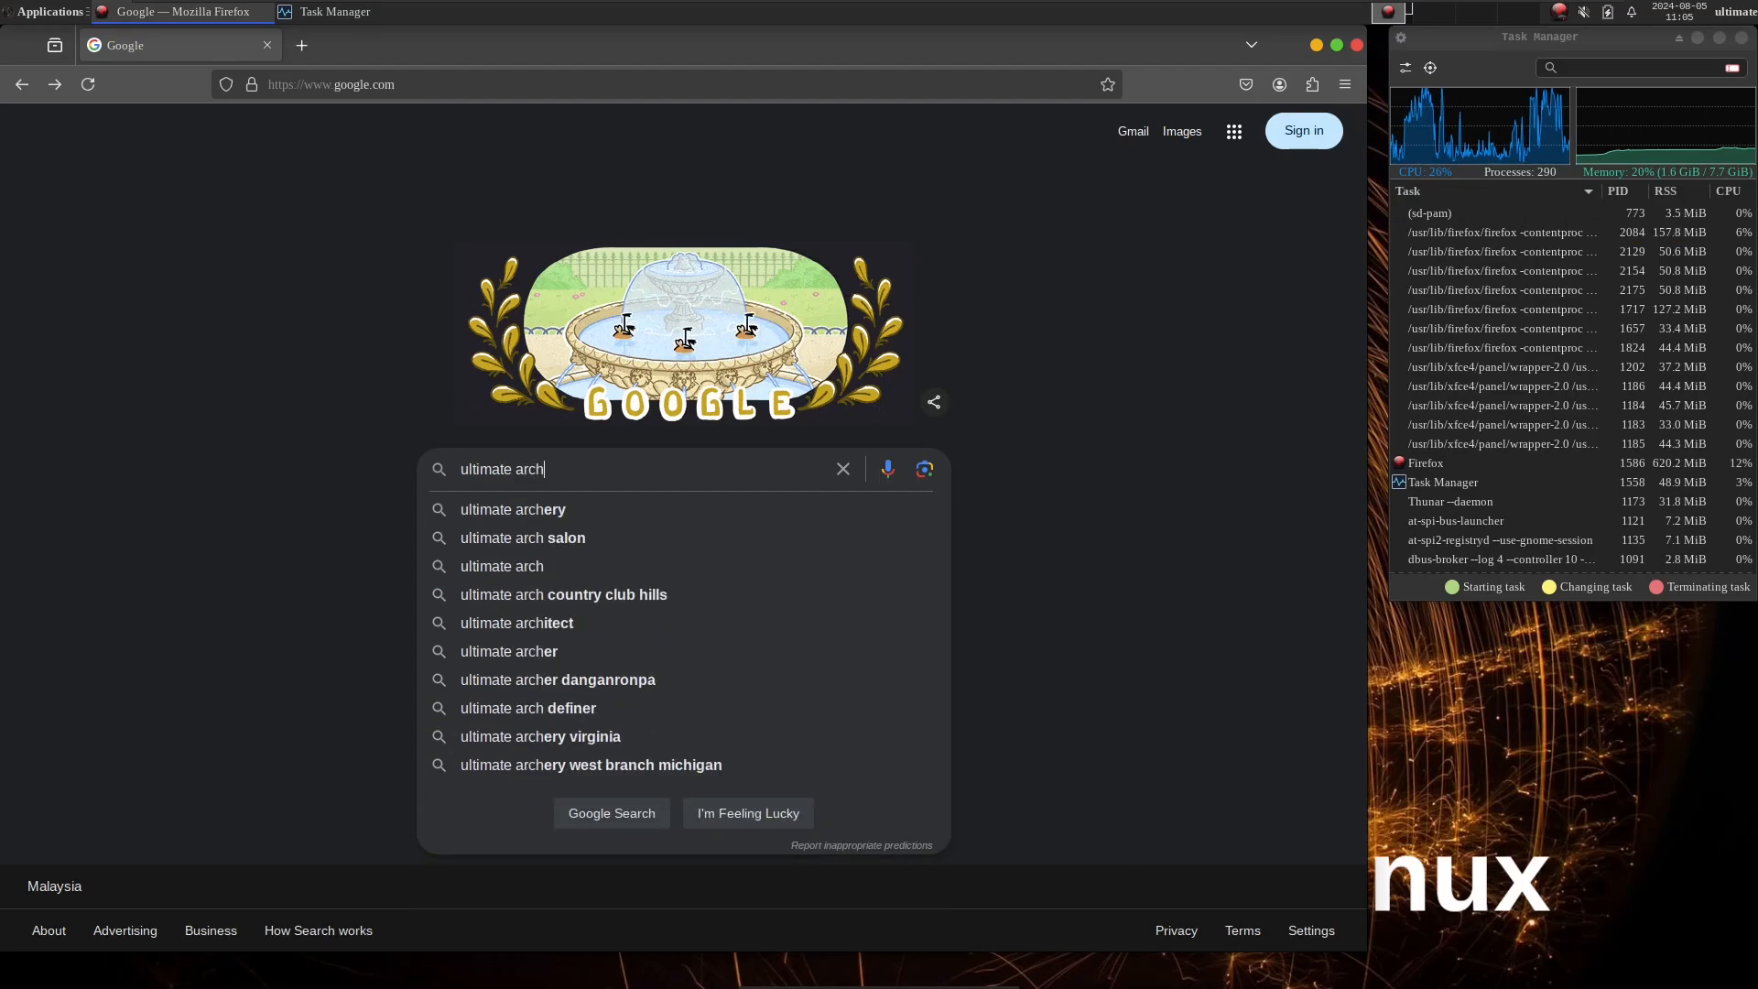
pyautogui.write(' linux')
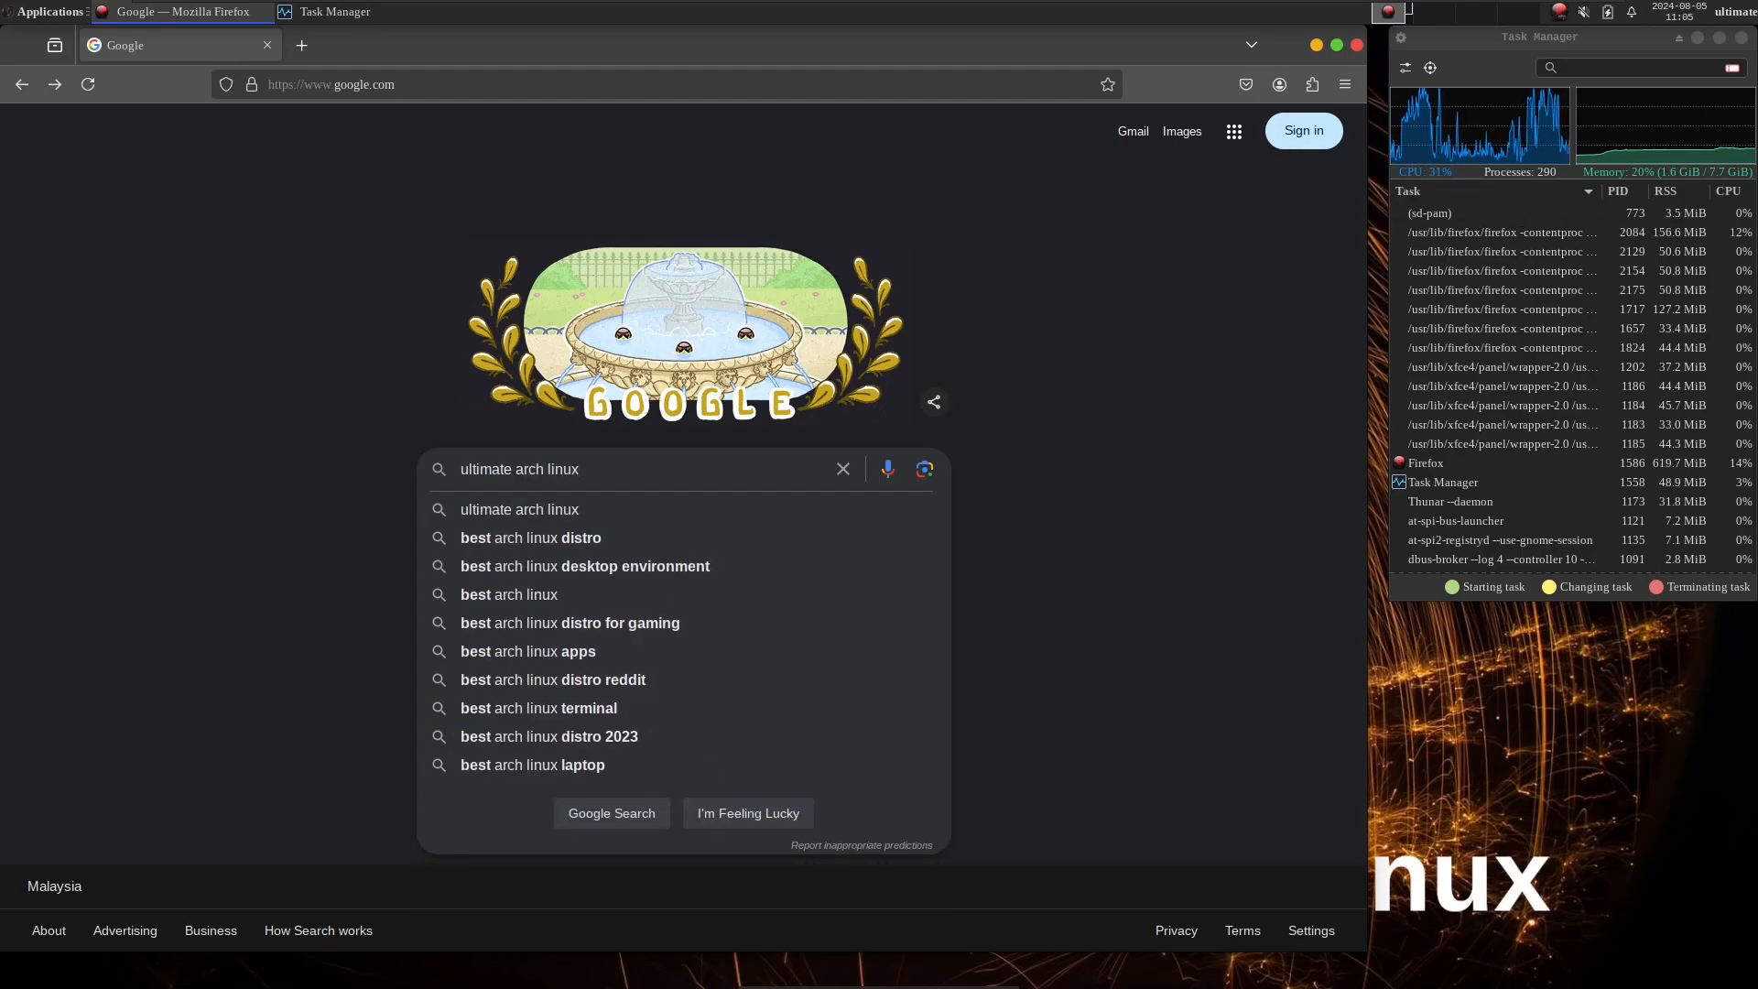
pyautogui.press('Return')
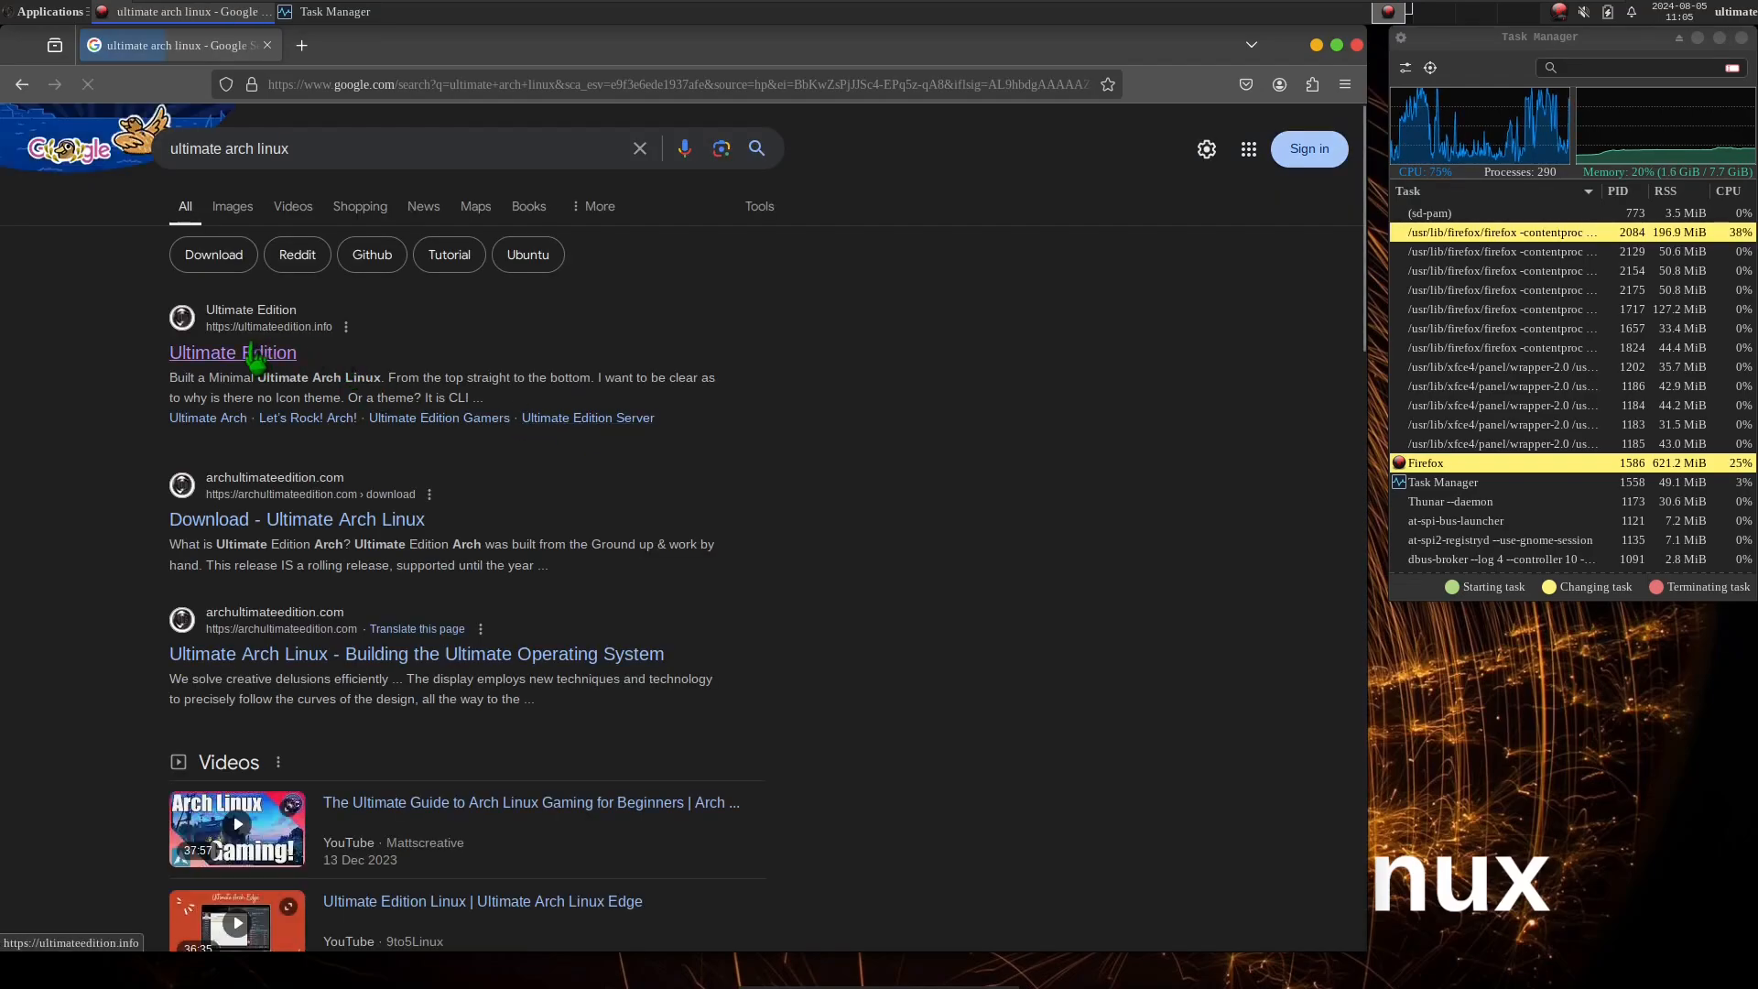
# Try the ultimateedition.info result once more and return to the search results.
pyautogui.click(251, 352)
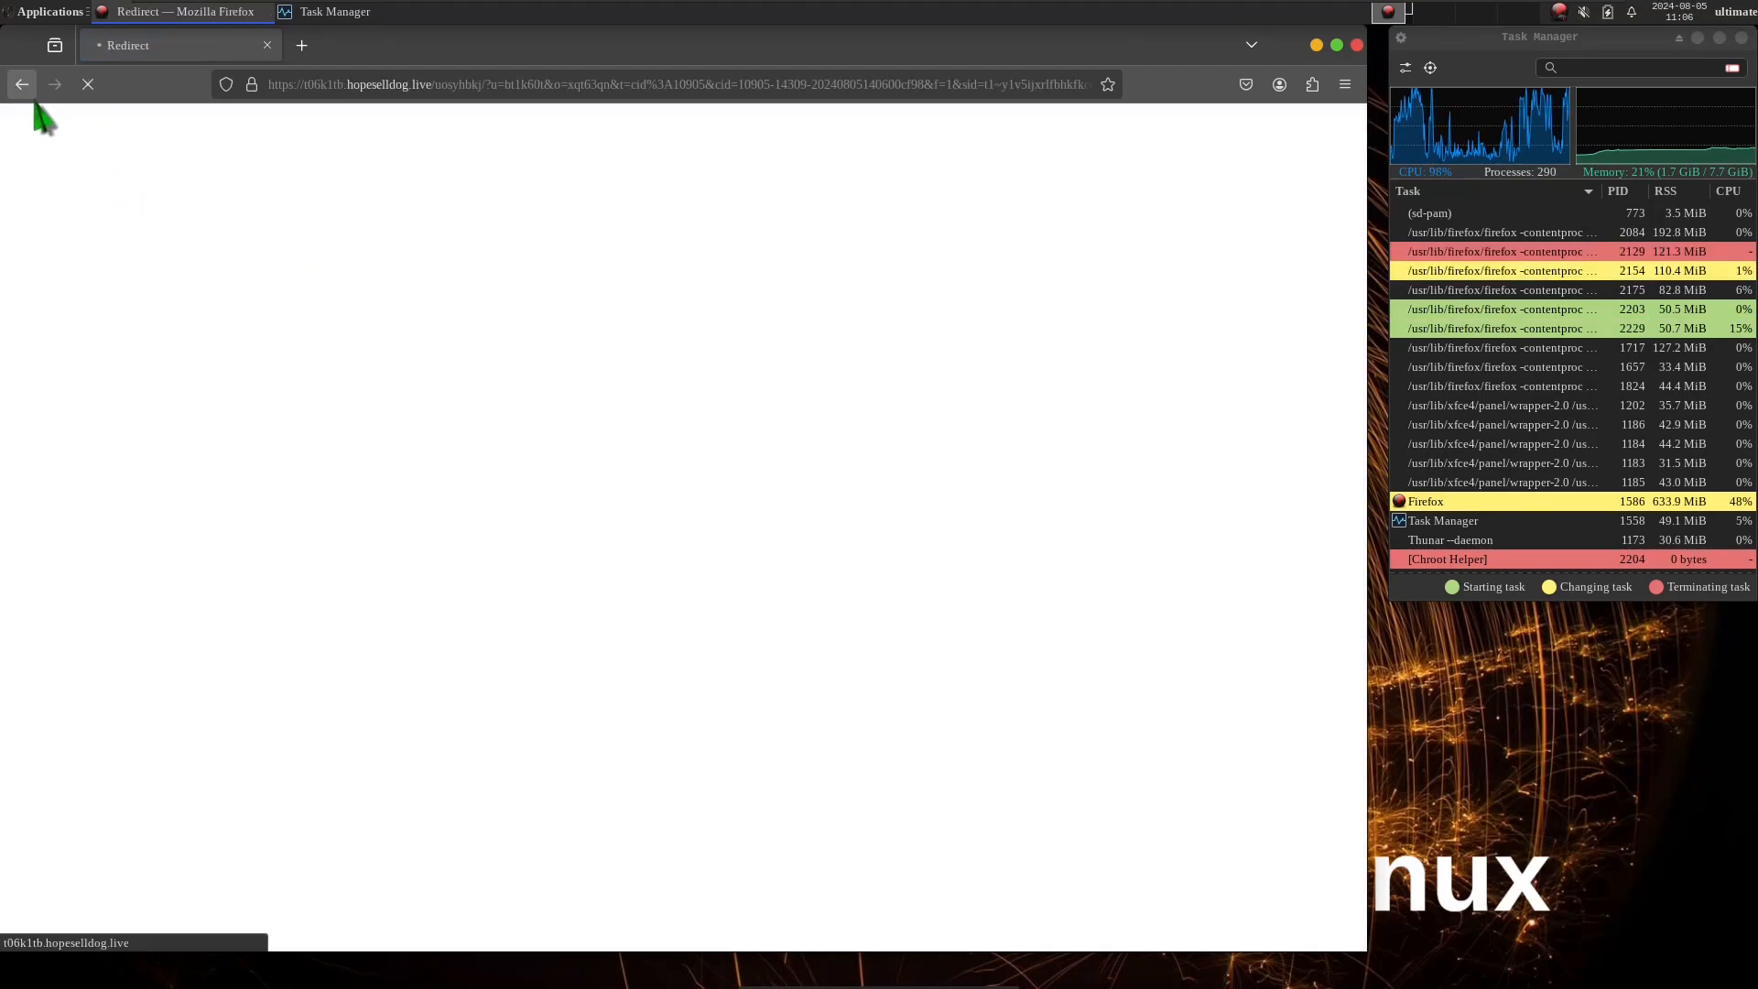
pyautogui.click(28, 92)
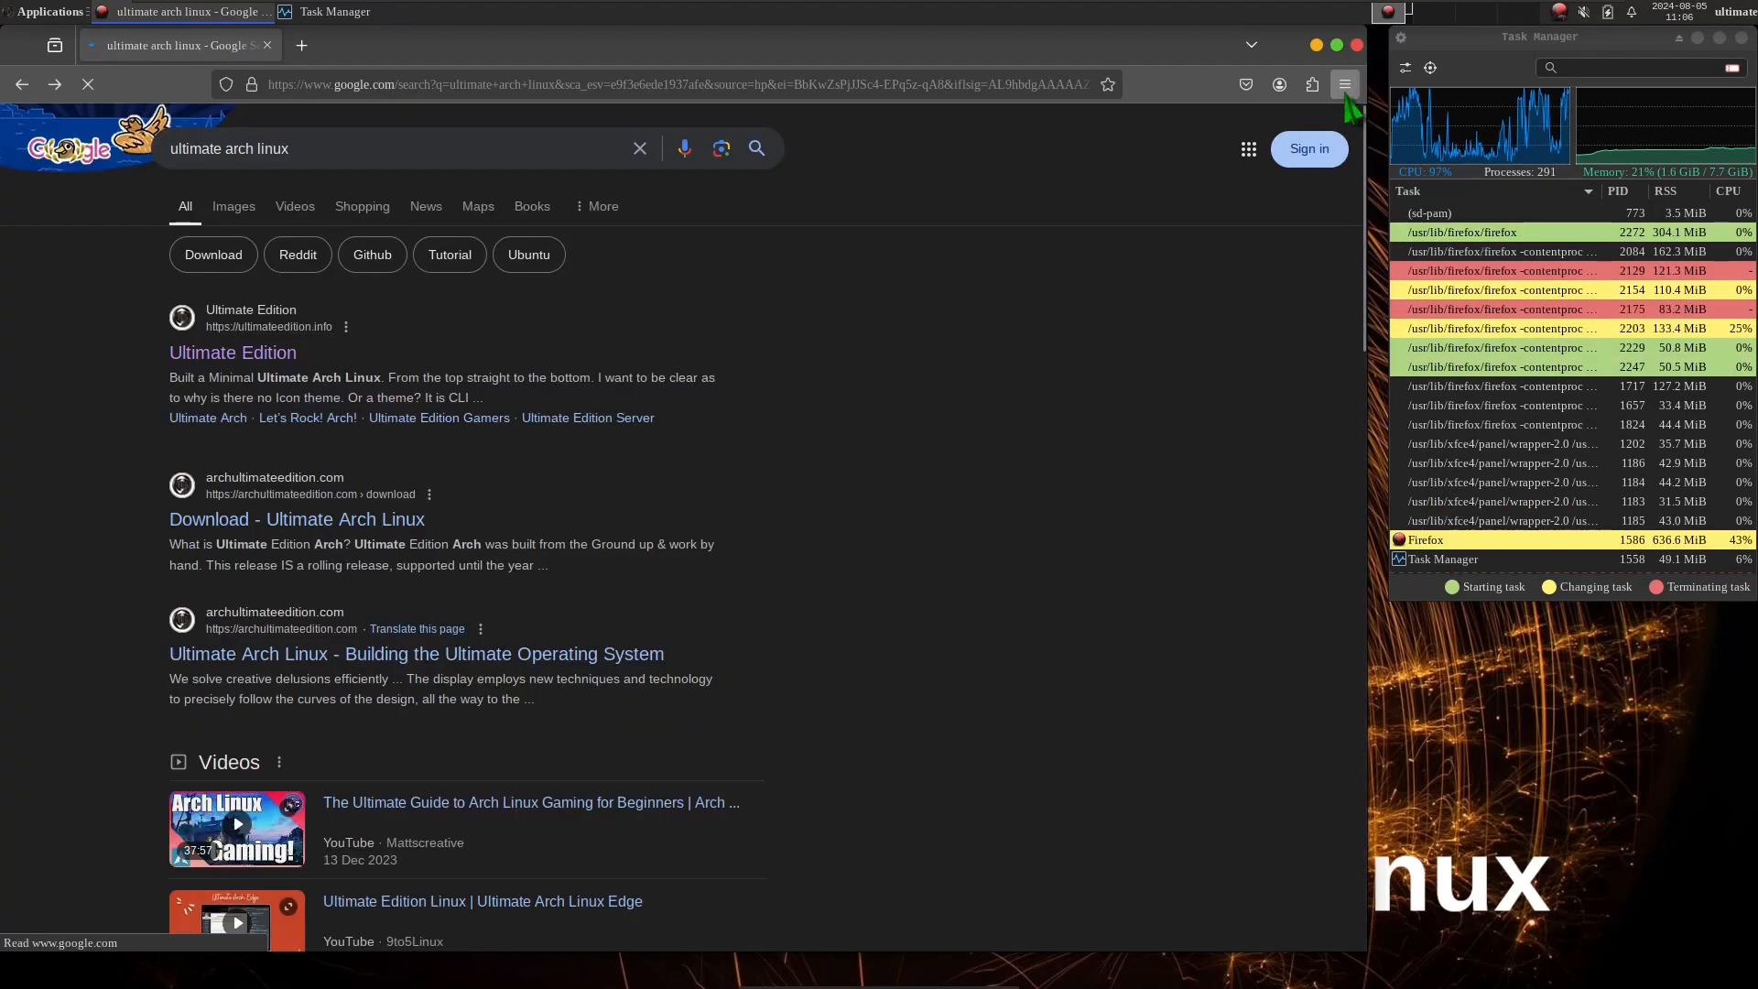
# Open the Add-ons and themes manager.
pyautogui.click(1345, 86)
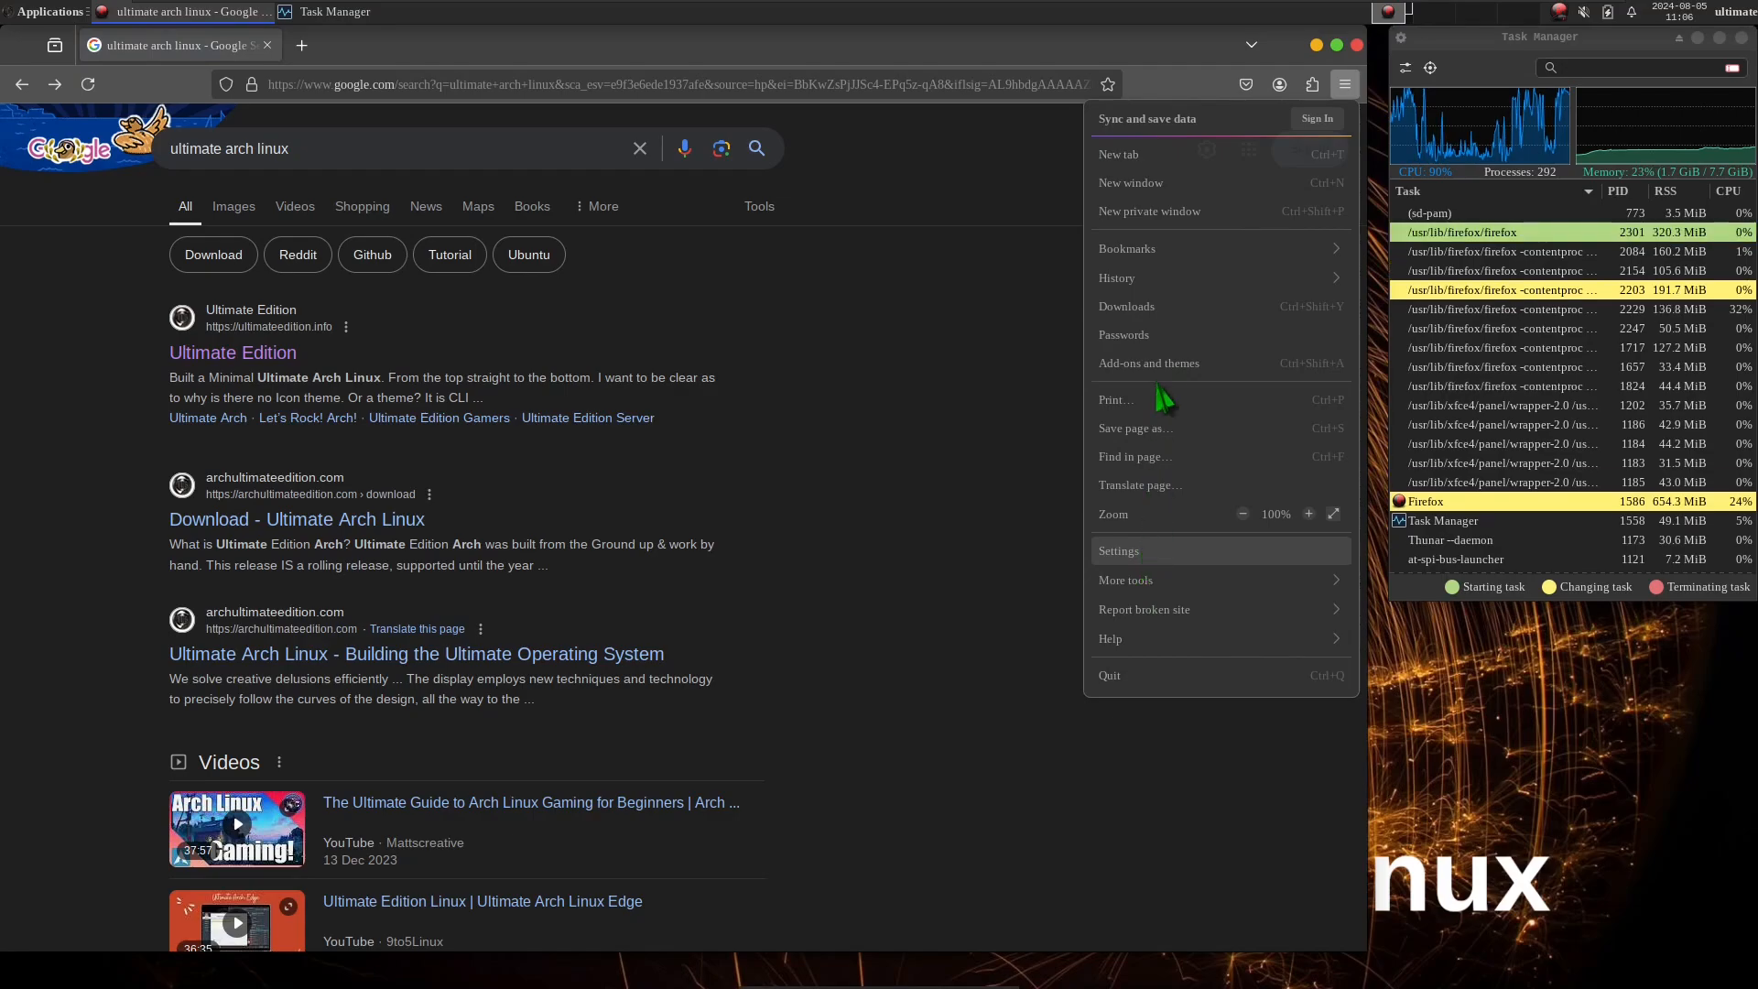
pyautogui.click(1148, 364)
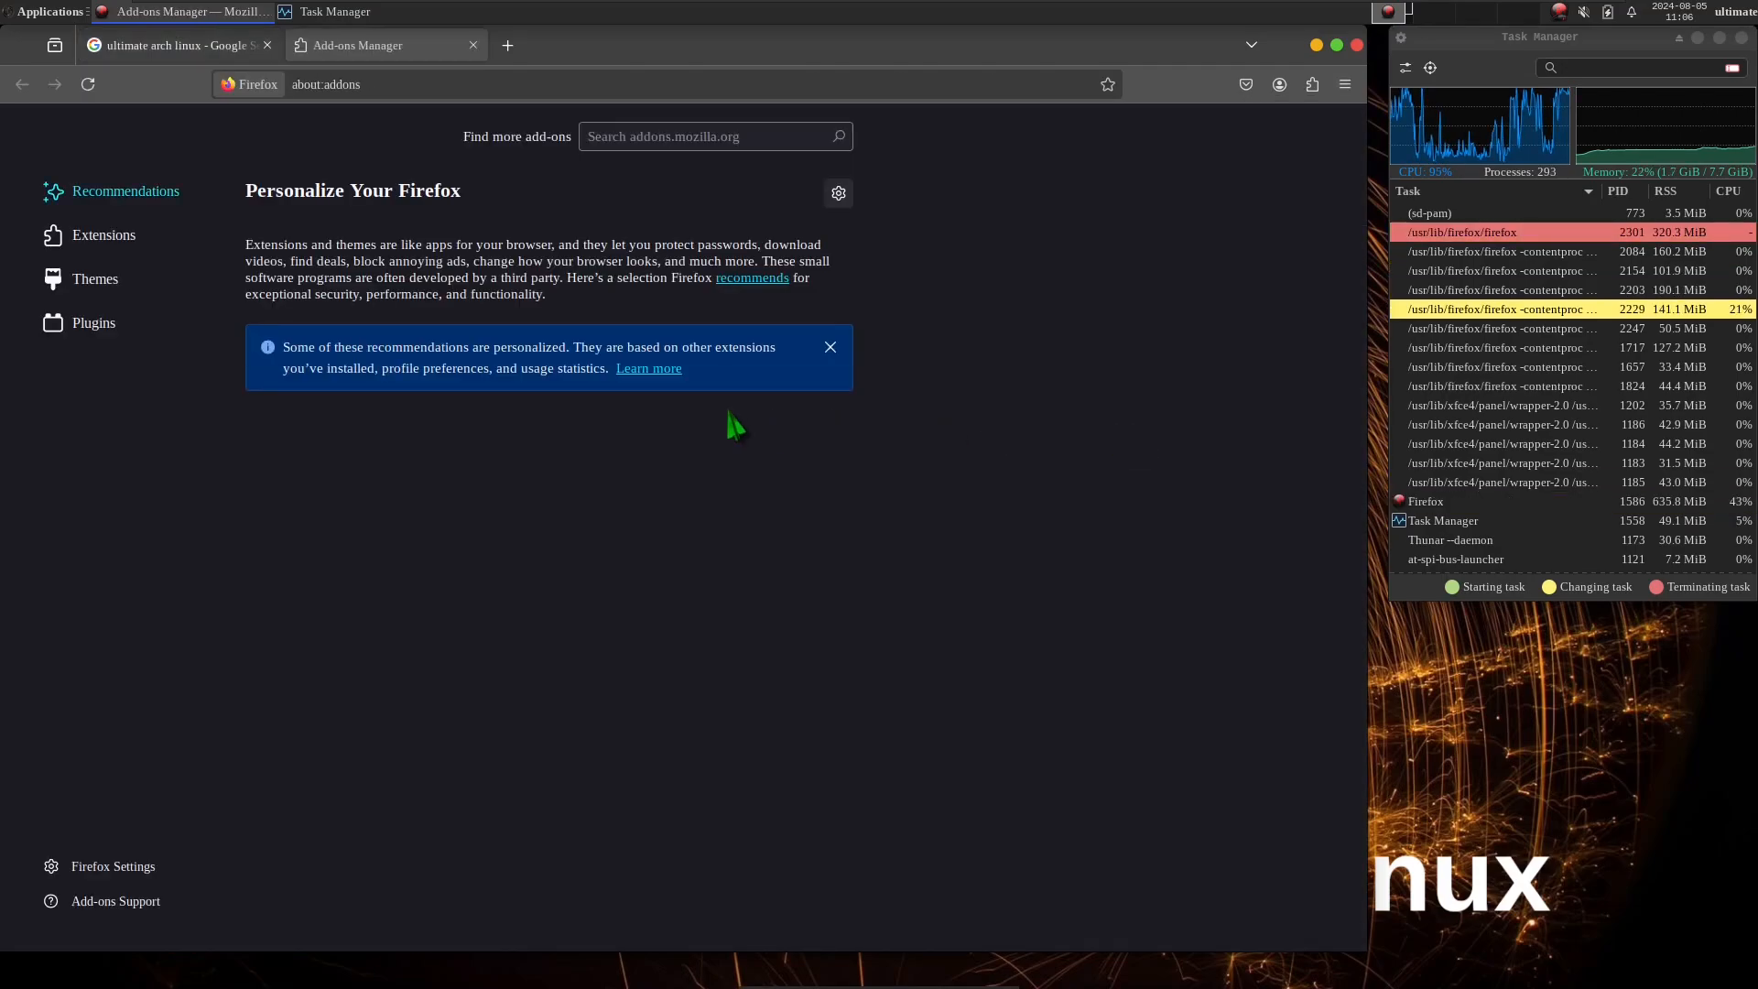
# Check the installed plugins and extensions in the add-ons manager and search the add-ons site for "ublock".
pyautogui.click(101, 328)
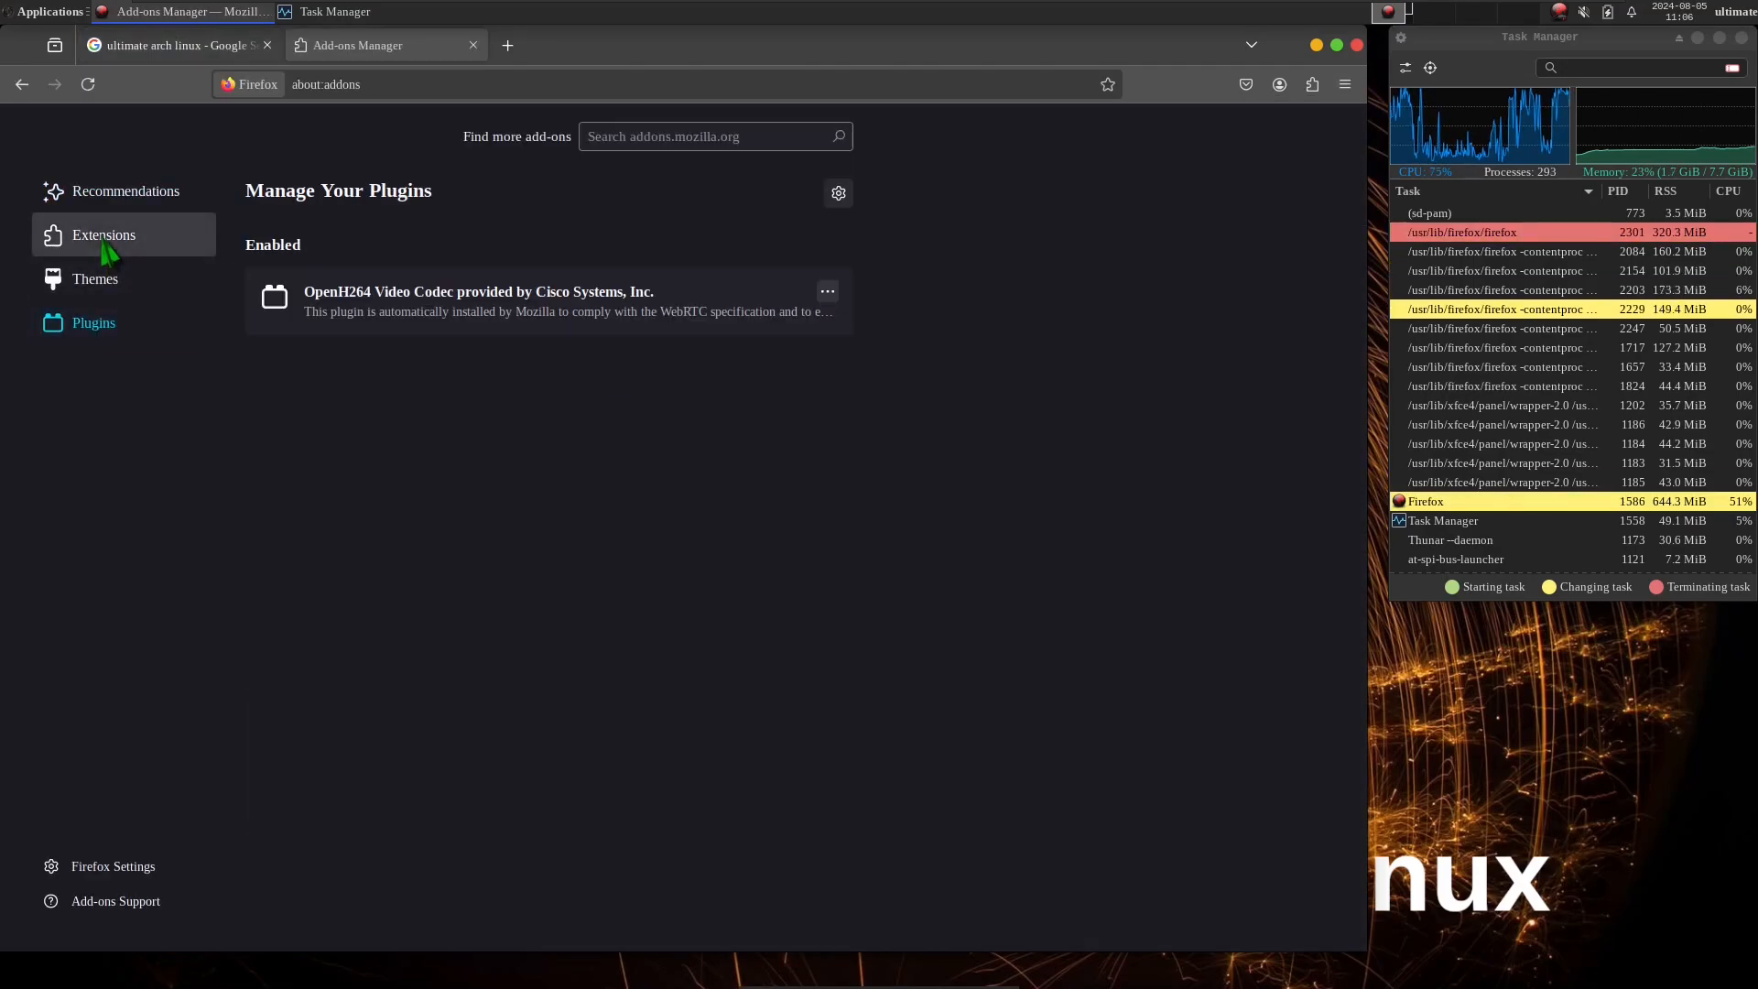
pyautogui.click(105, 239)
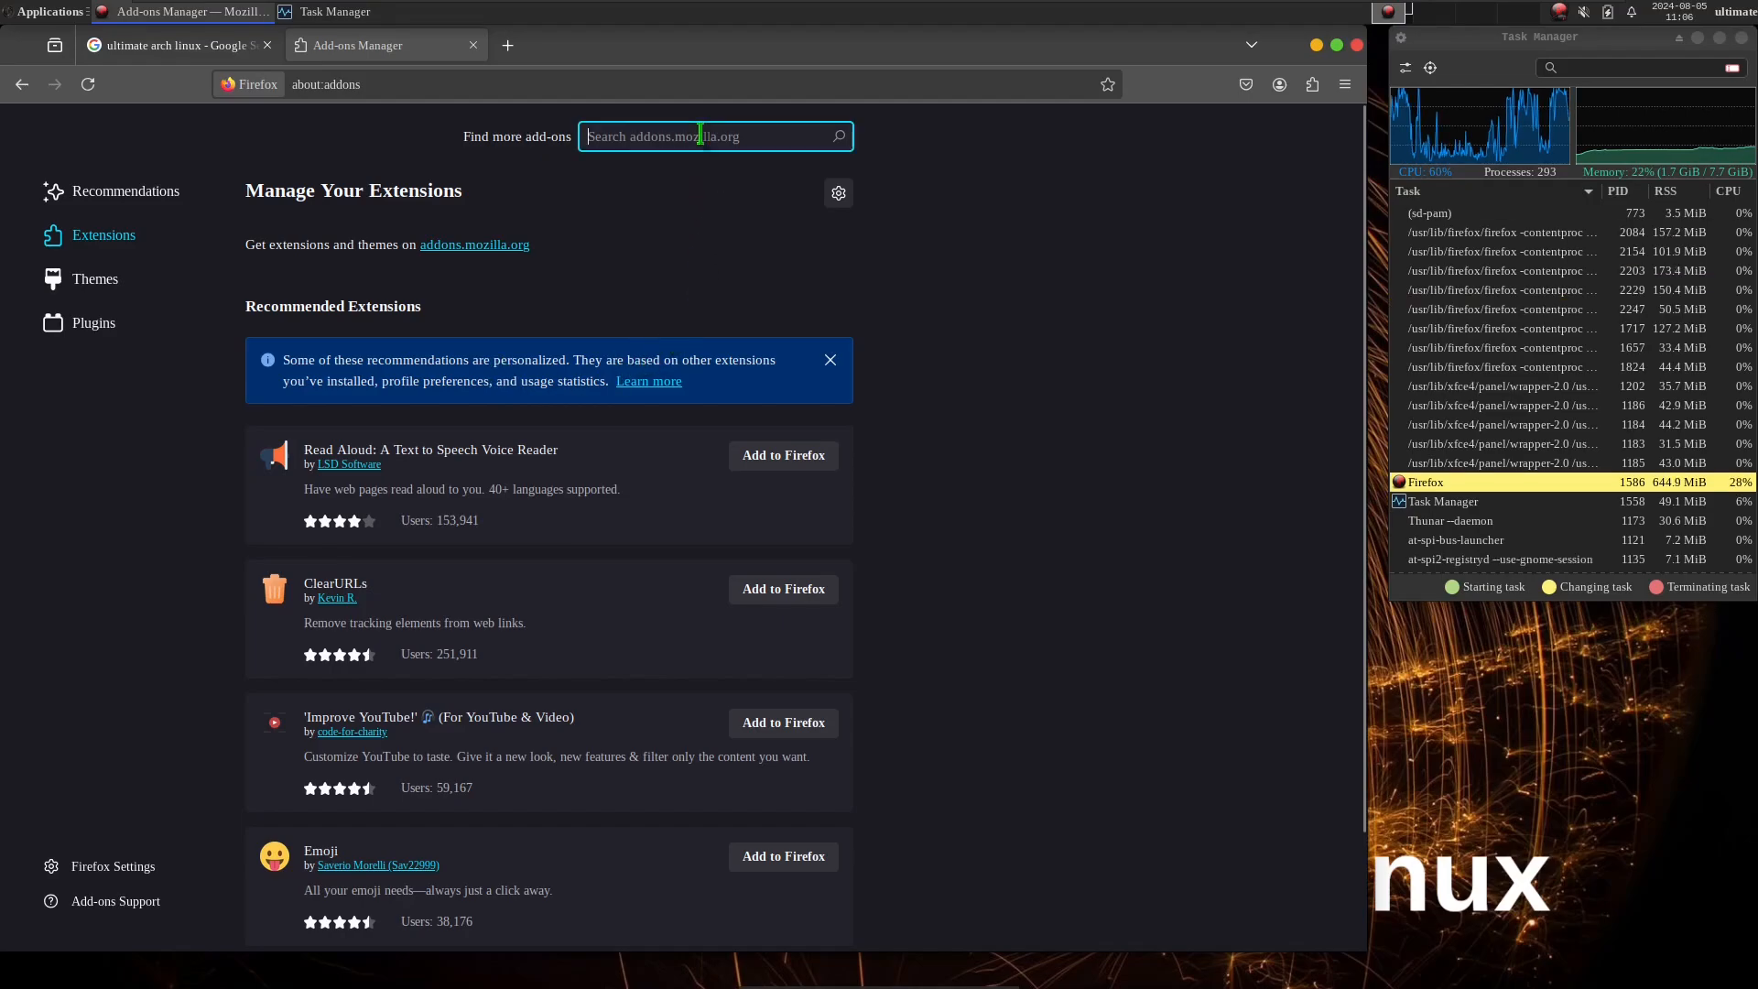
pyautogui.write('ublock')
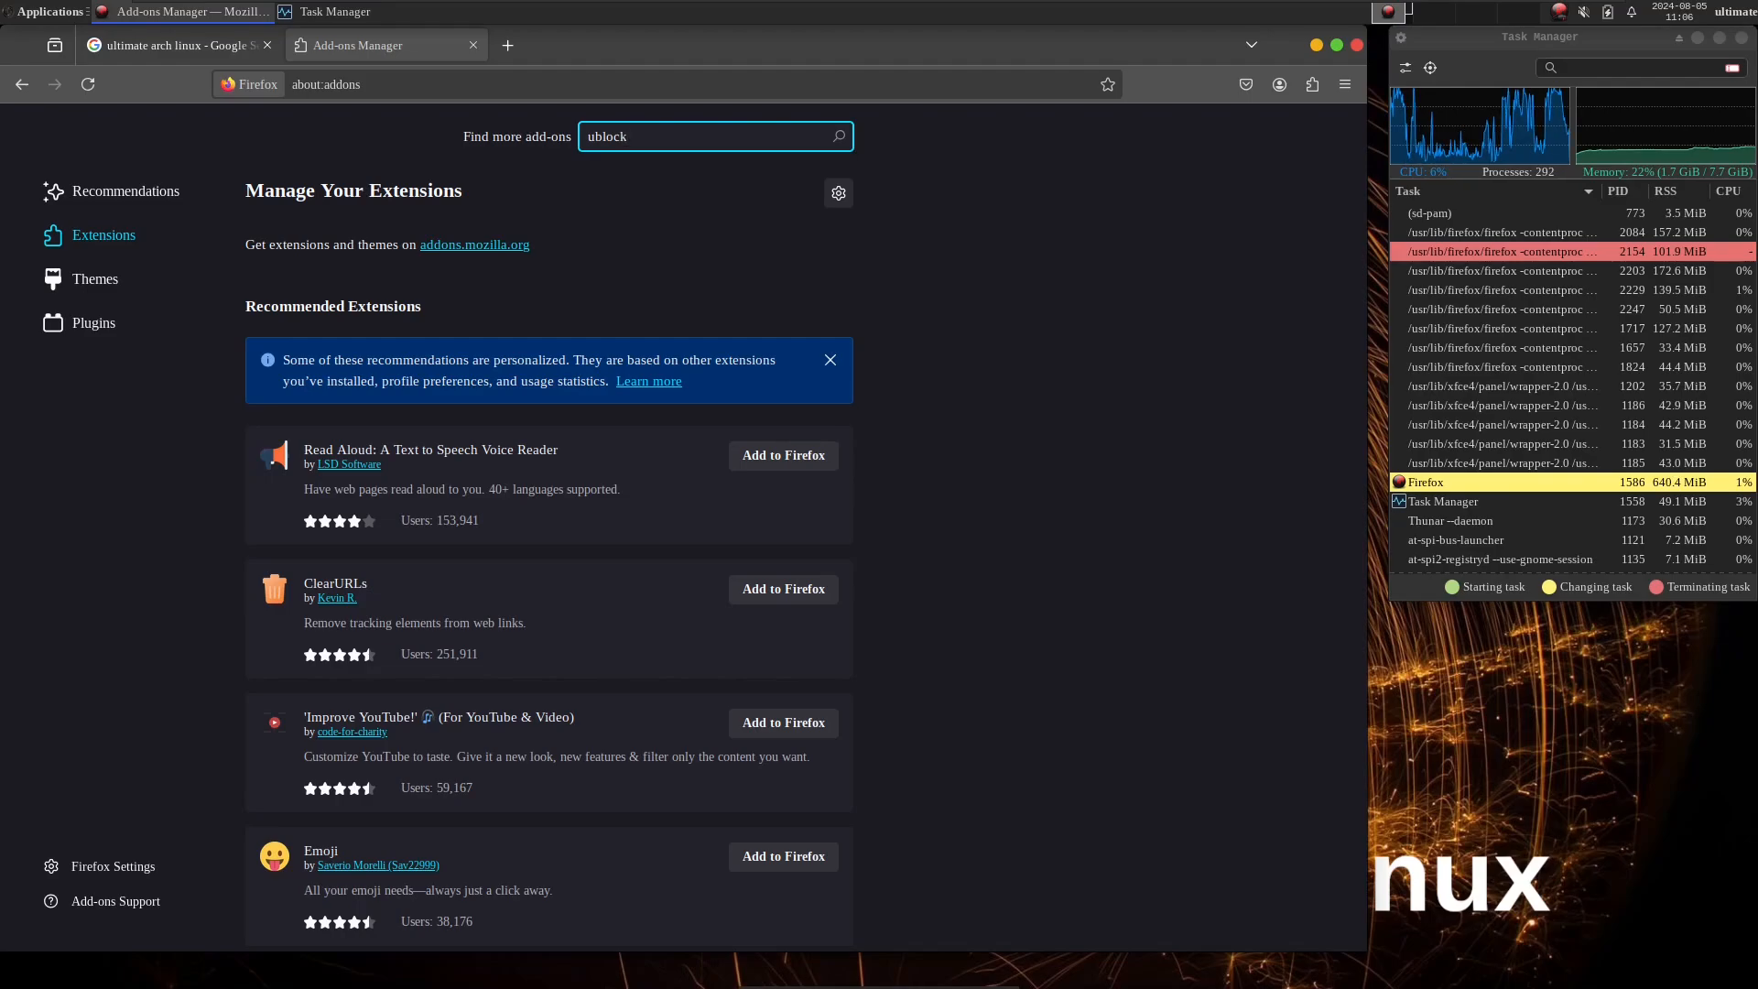
pyautogui.press('Return')
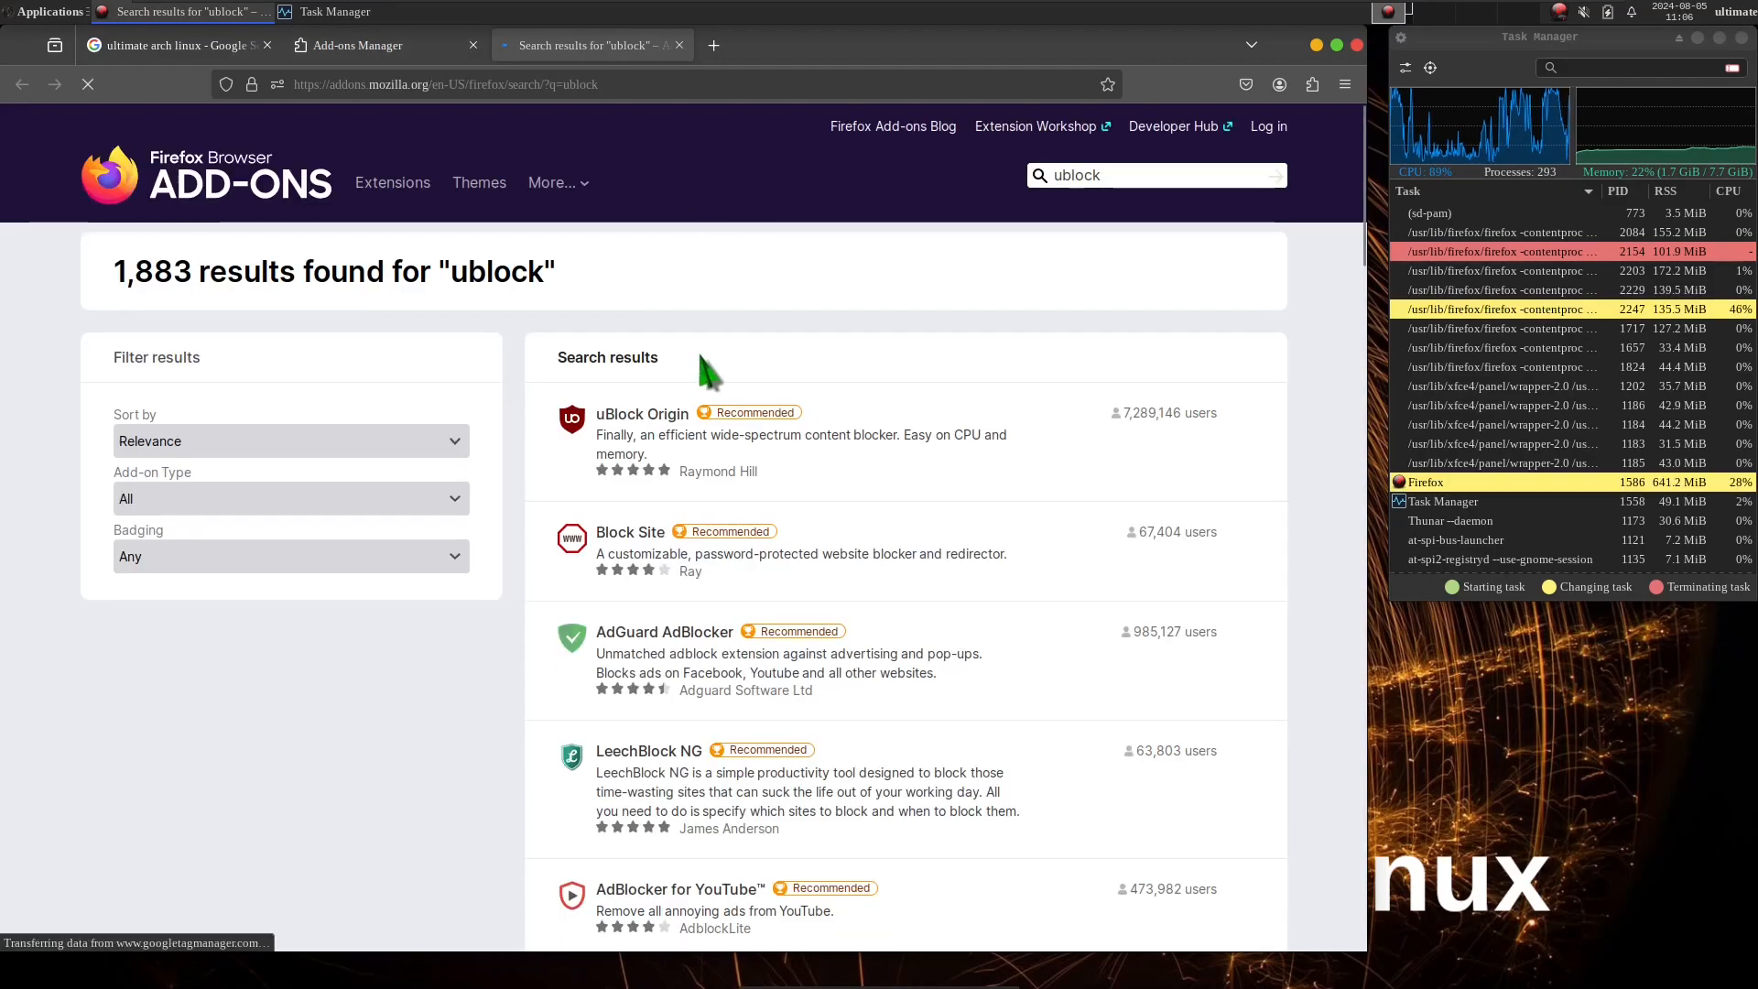
# Install the uBlock Origin extension from its add-on page, granting its permissions and leaving it disallowed in private windows.
pyautogui.click(641, 414)
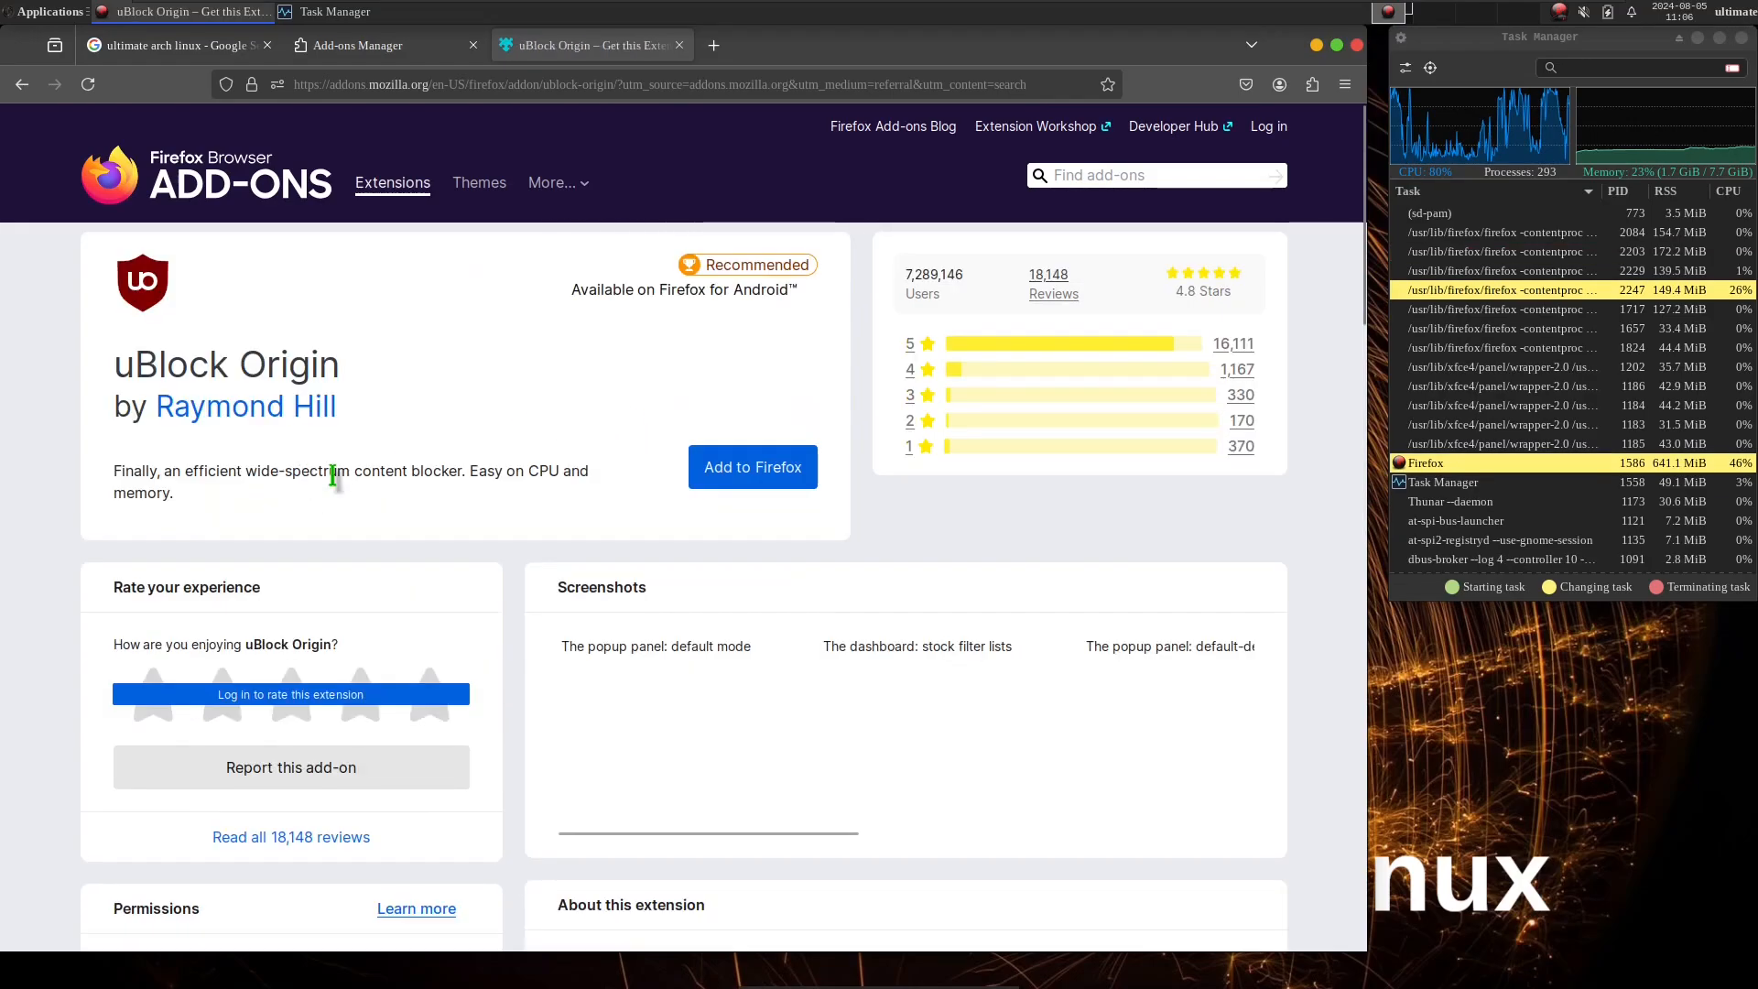
pyautogui.click(724, 476)
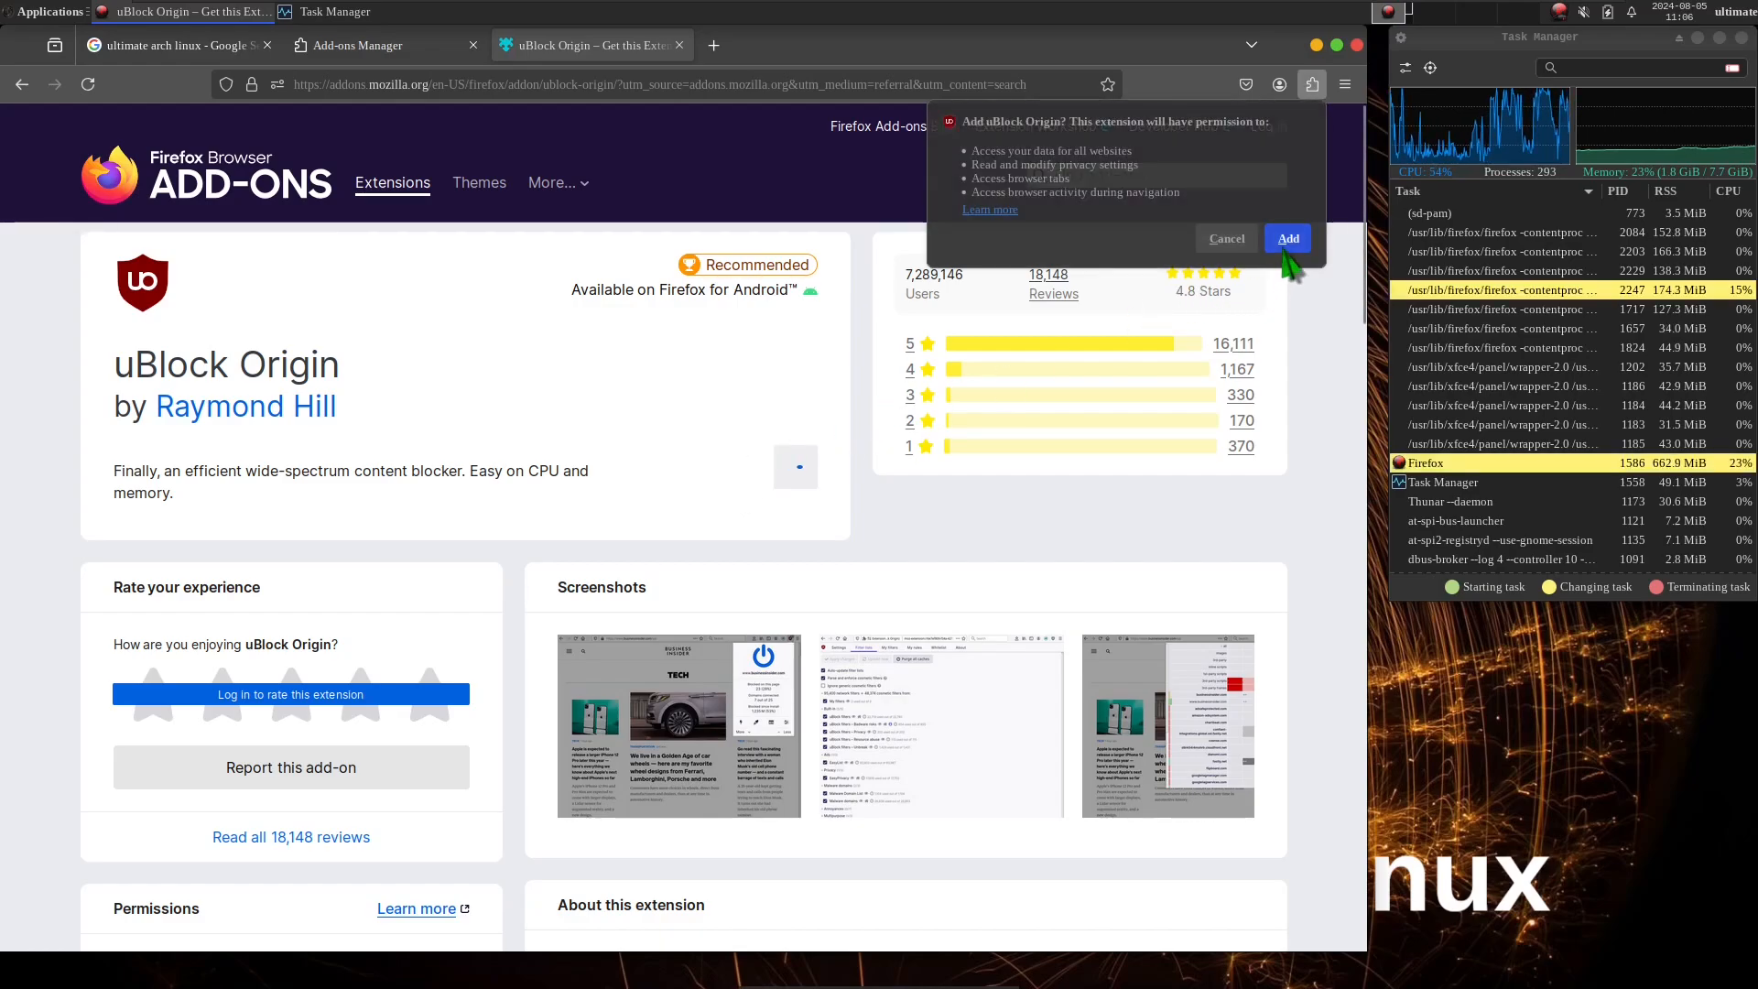
pyautogui.click(1288, 239)
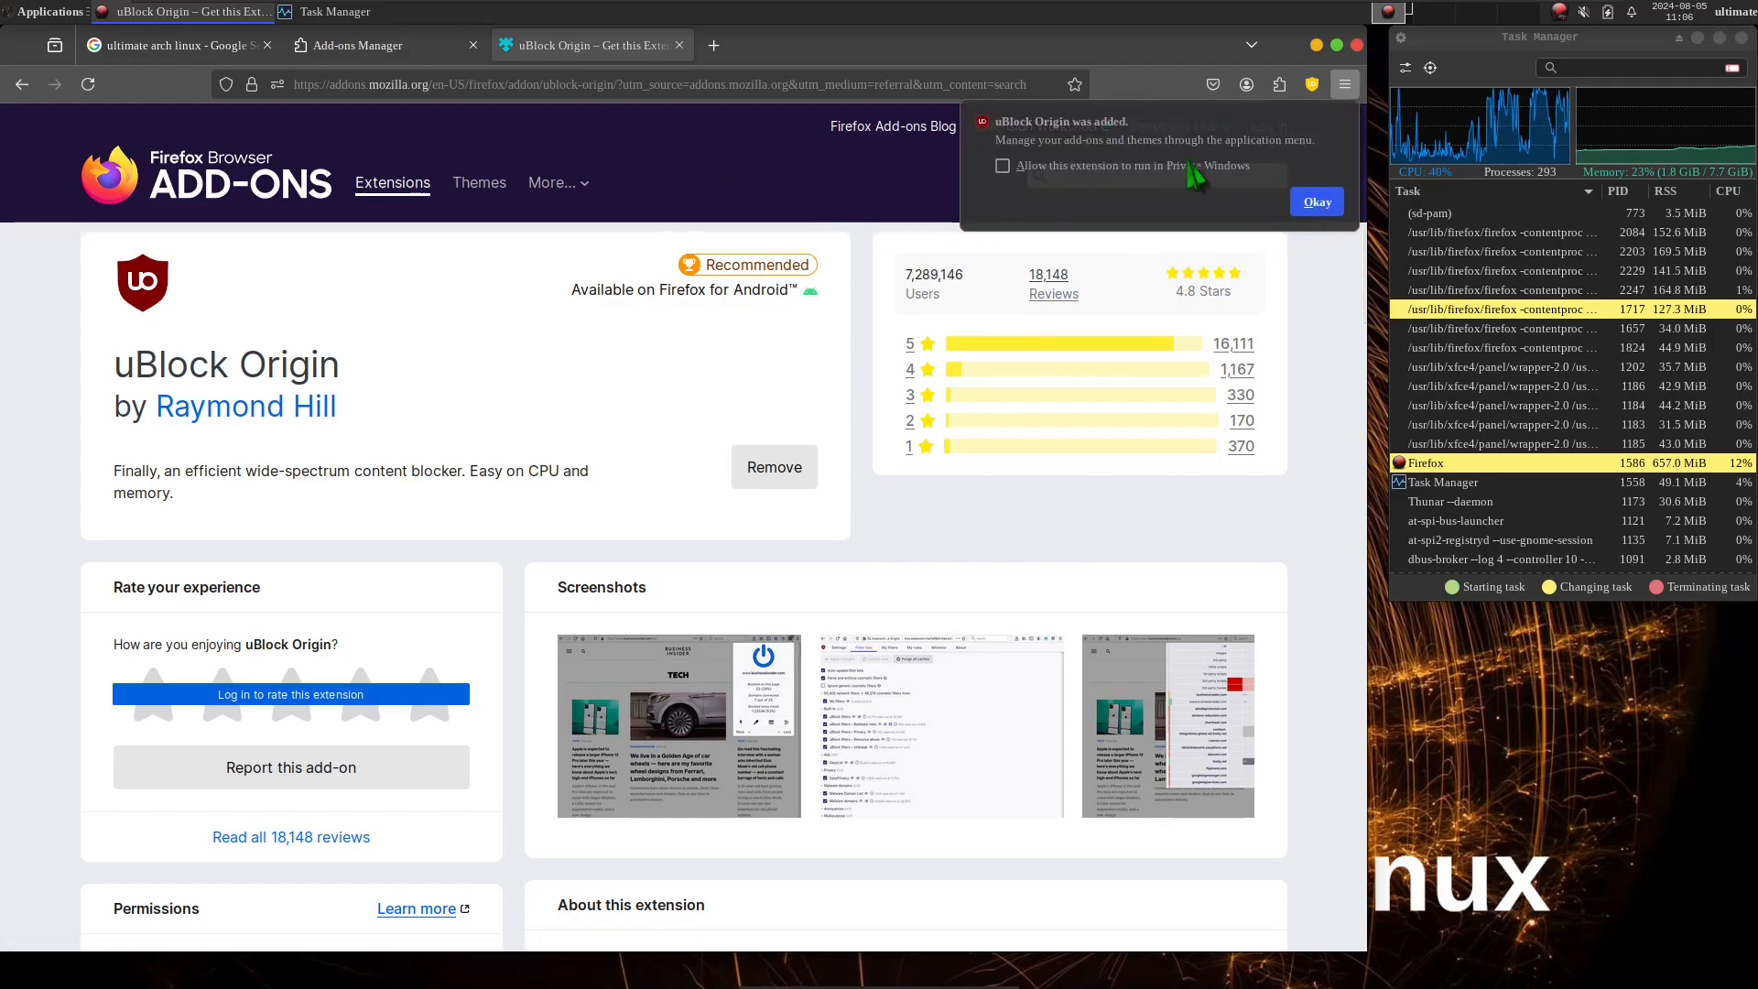
pyautogui.click(1316, 201)
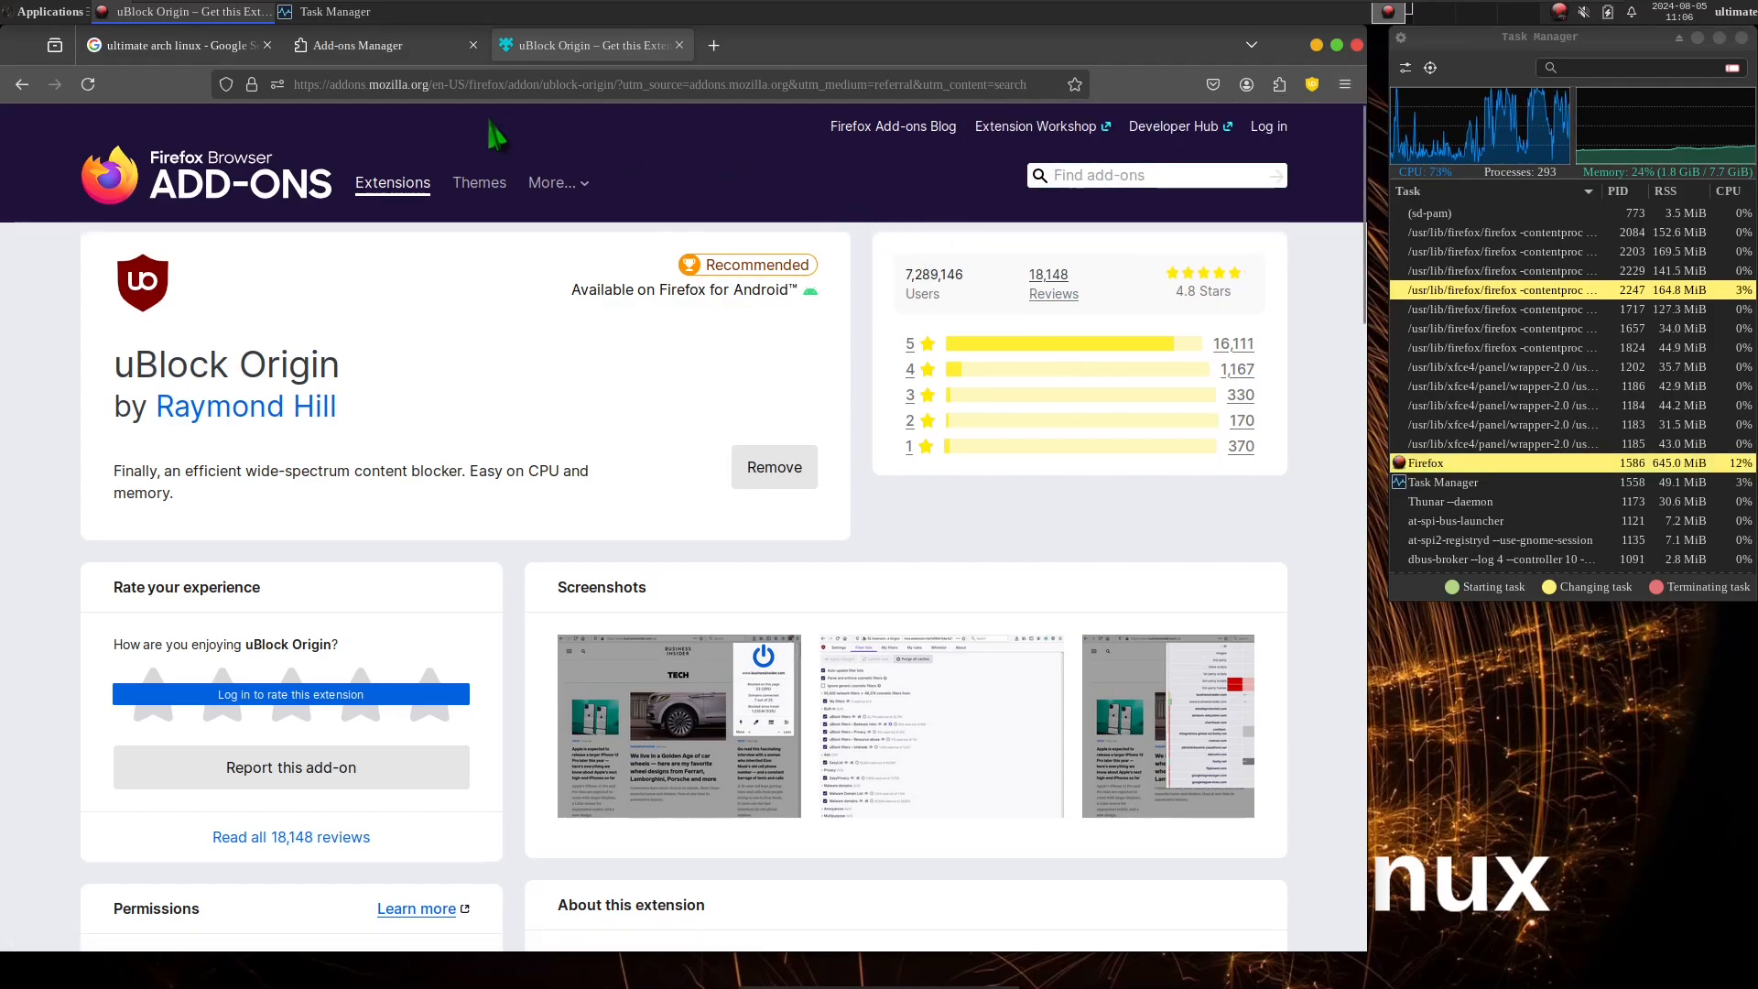
# Open the Ultimate Edition search result and proceed past uBlock Origin's page block with "Don't warn me again about this site" enabled.
pyautogui.click(394, 50)
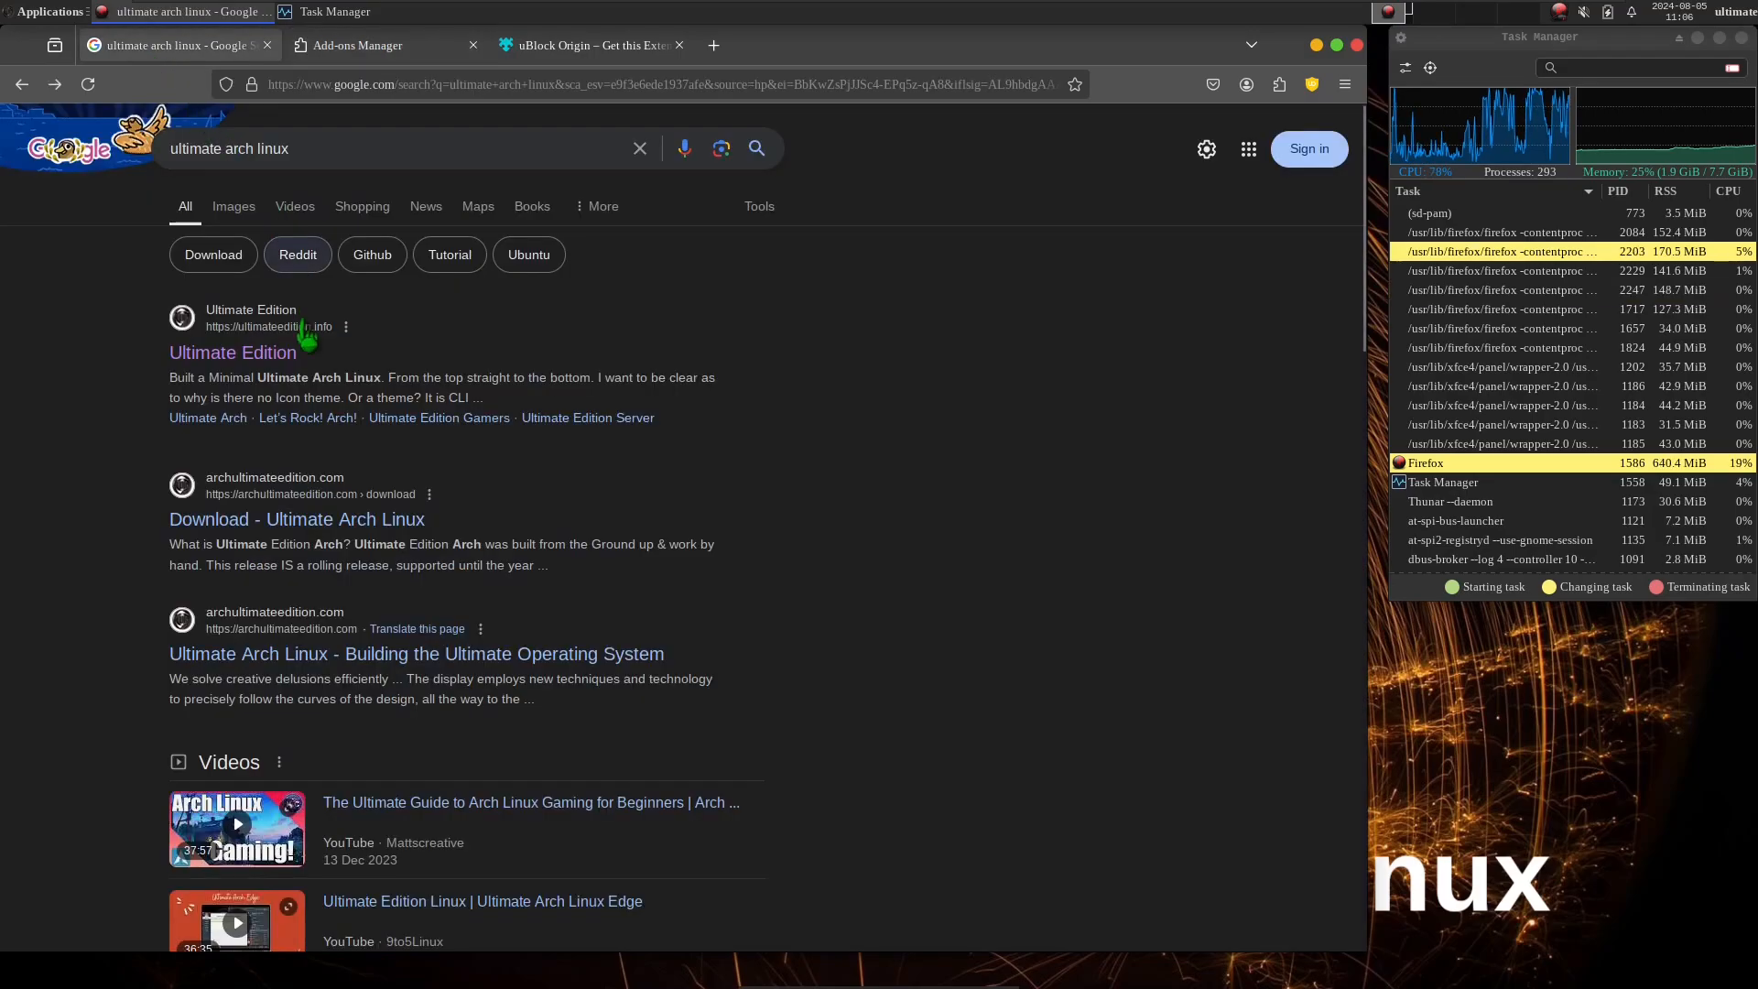
pyautogui.click(275, 353)
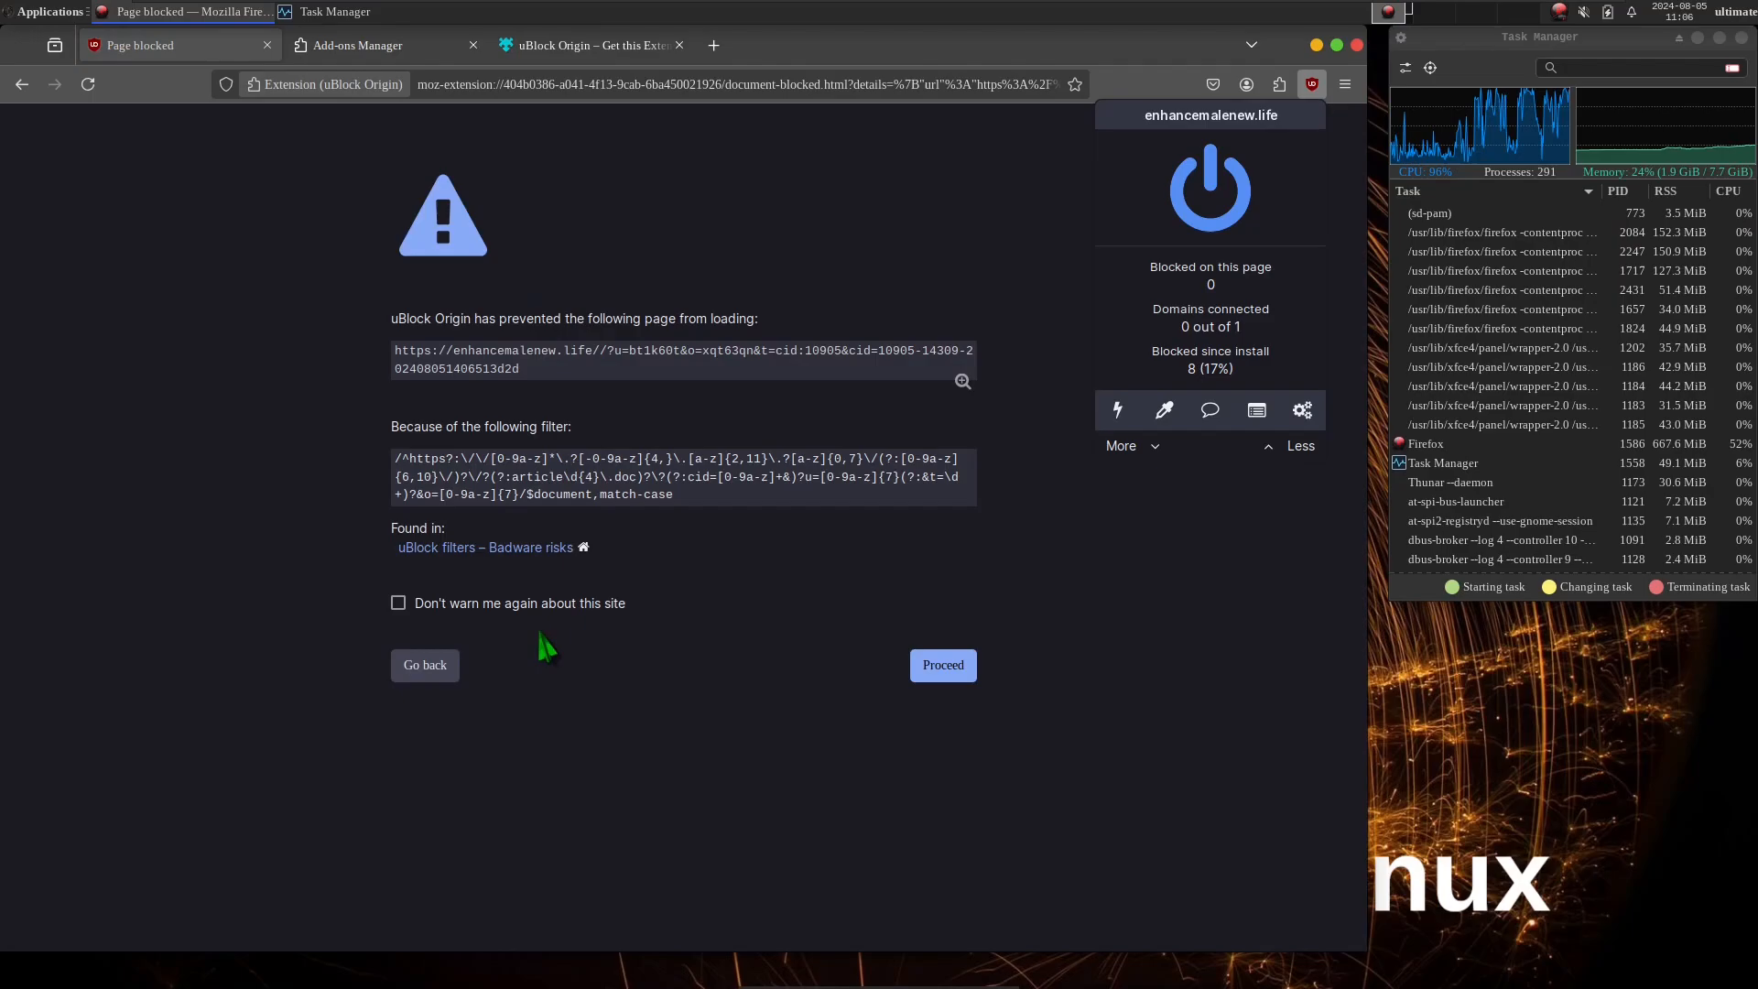
pyautogui.click(524, 607)
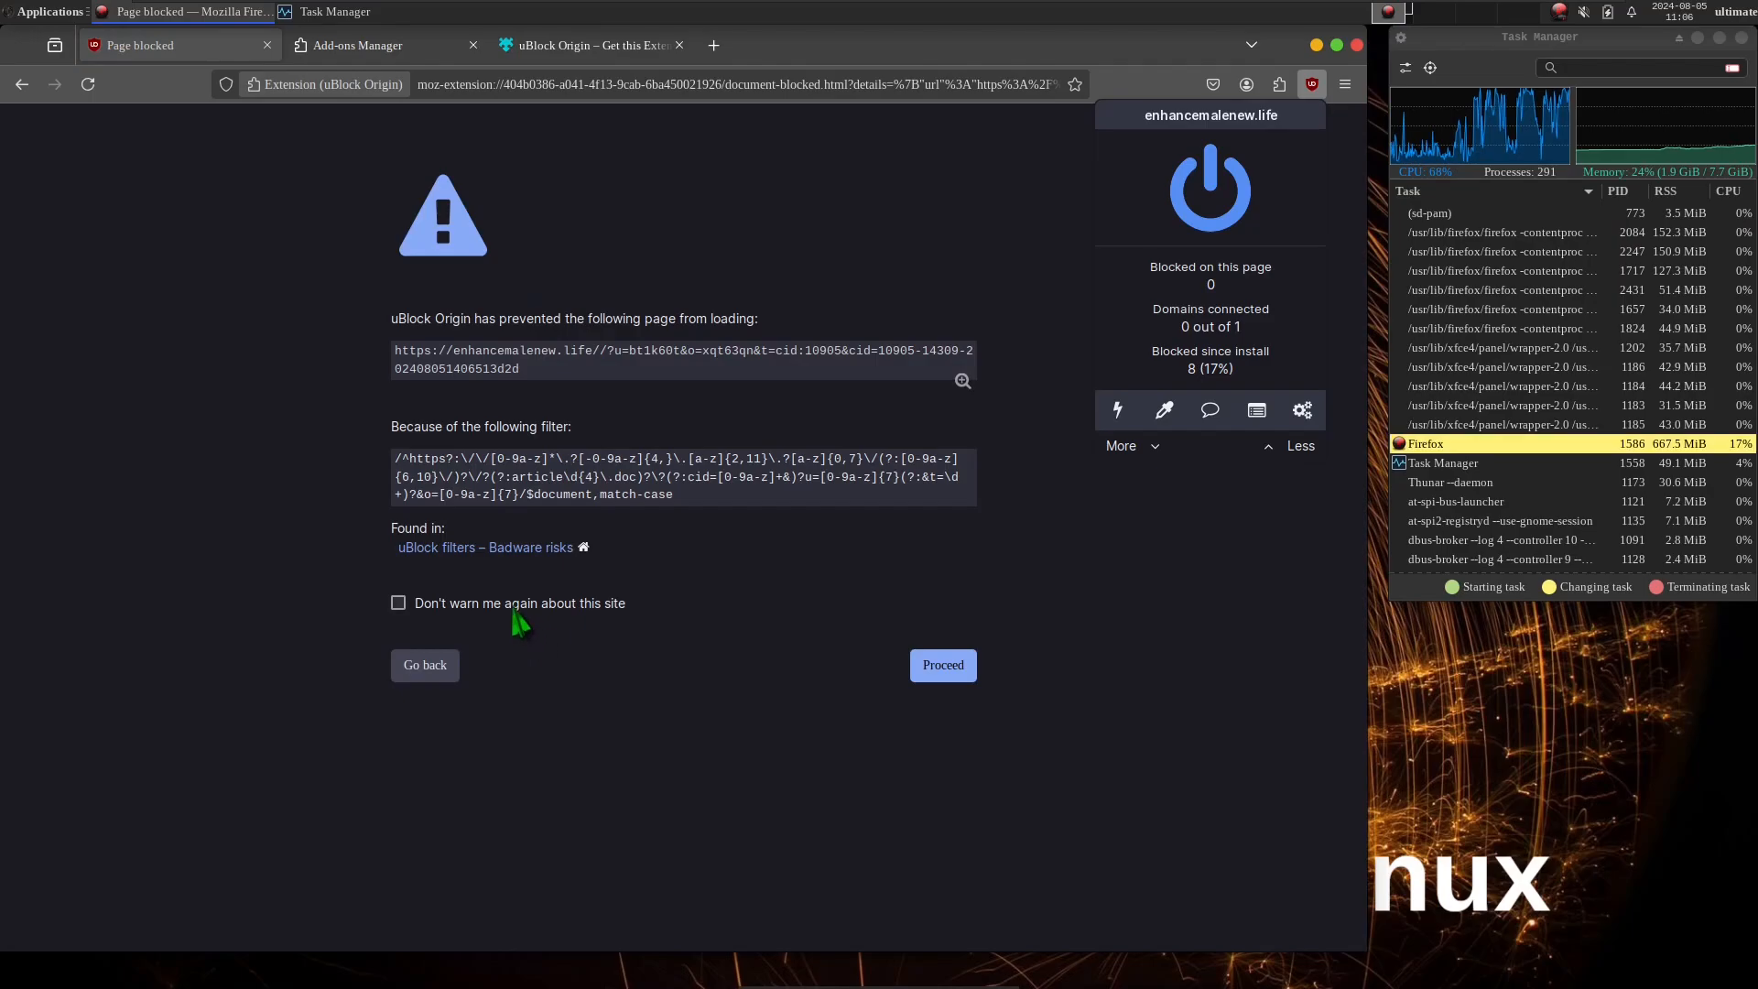
pyautogui.click(962, 667)
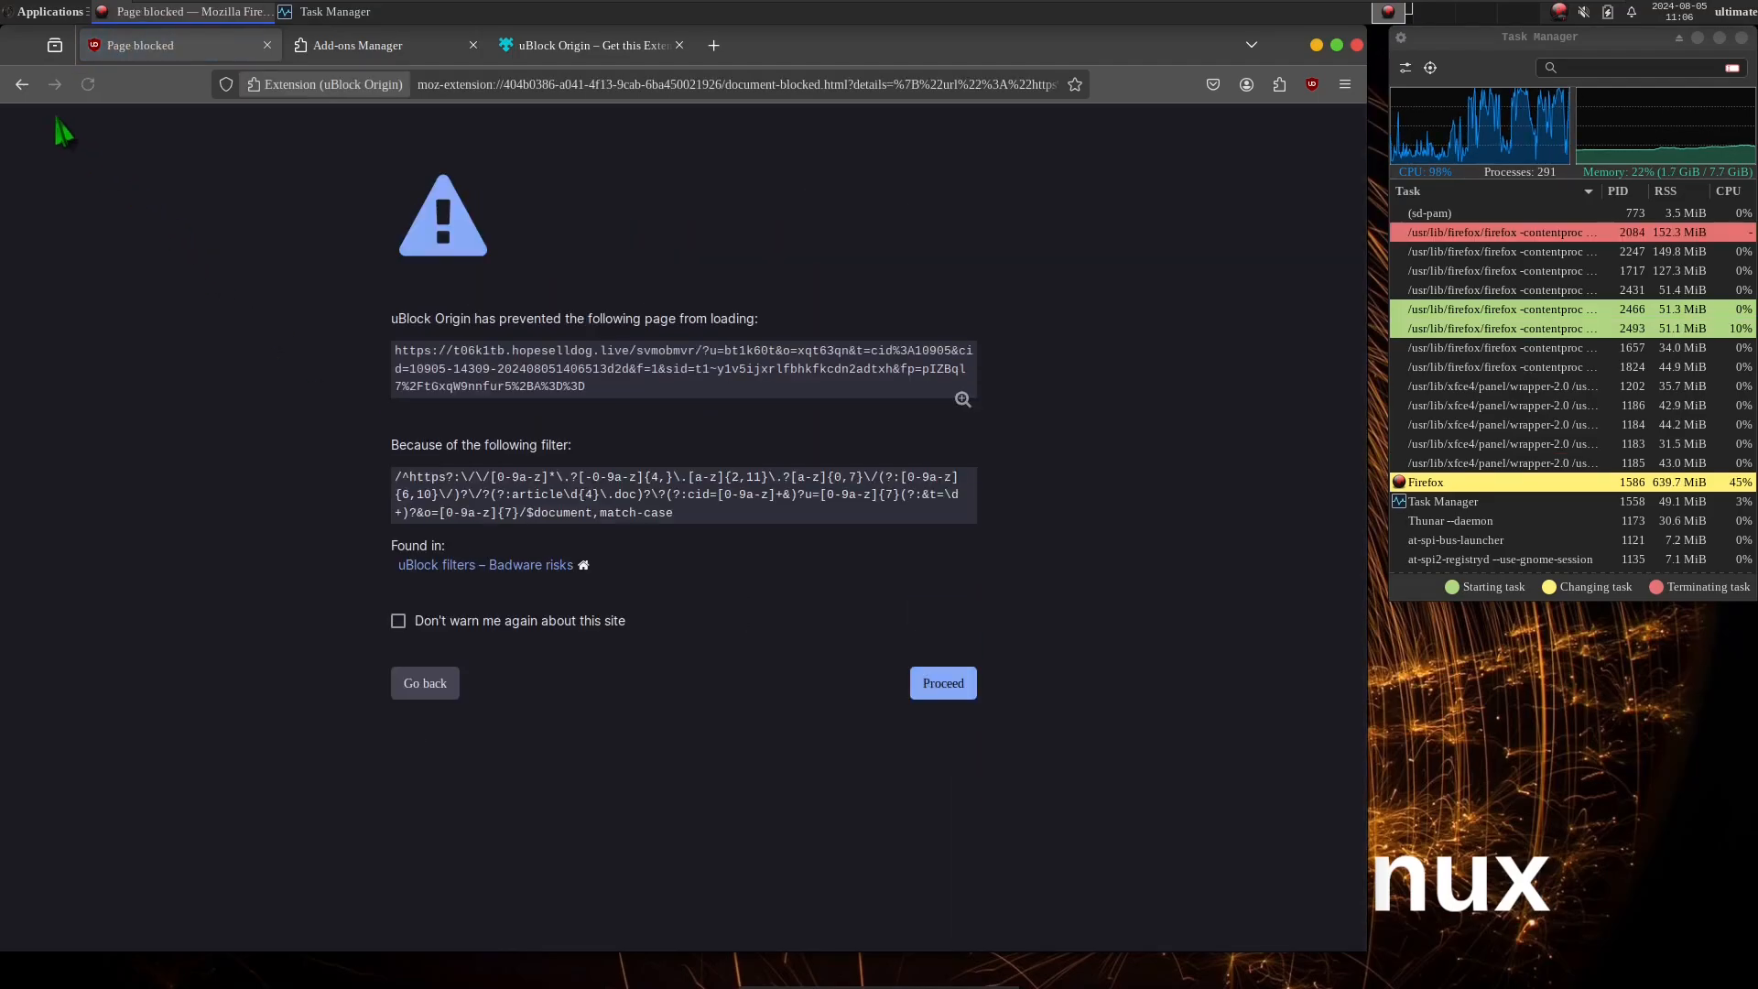
# Try to go back from the blocked redirect pages to the Google search results.
pyautogui.click(33, 87)
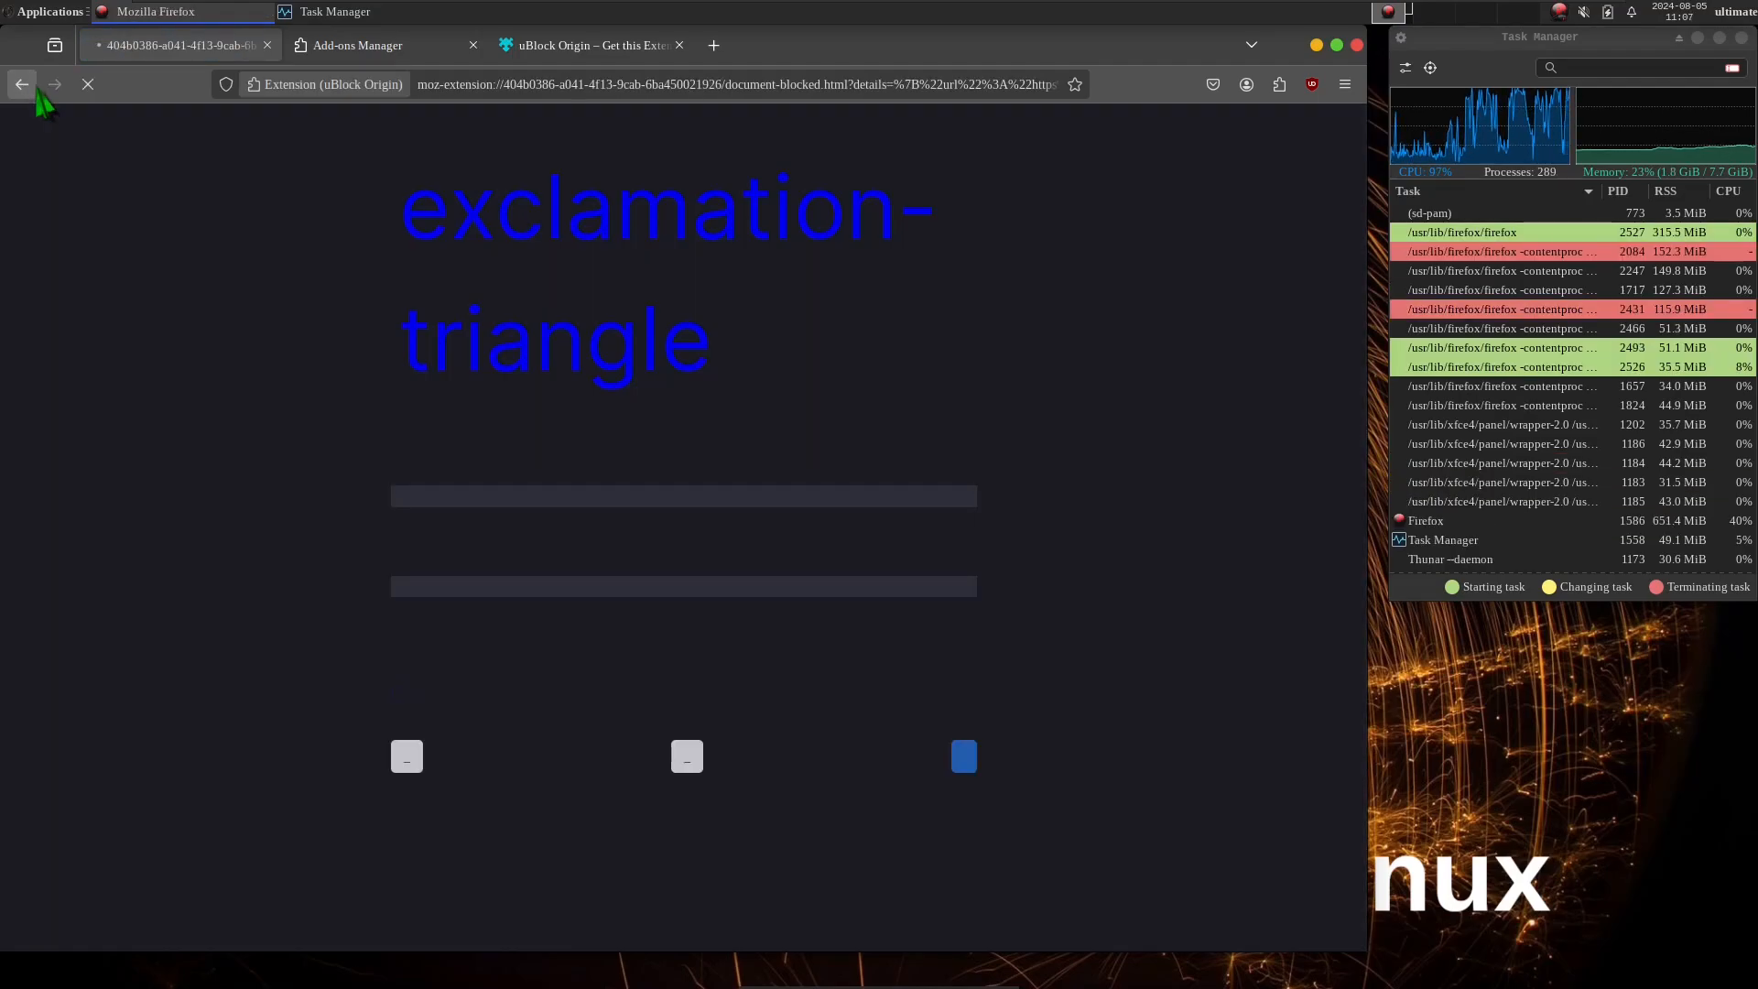
pyautogui.click(35, 90)
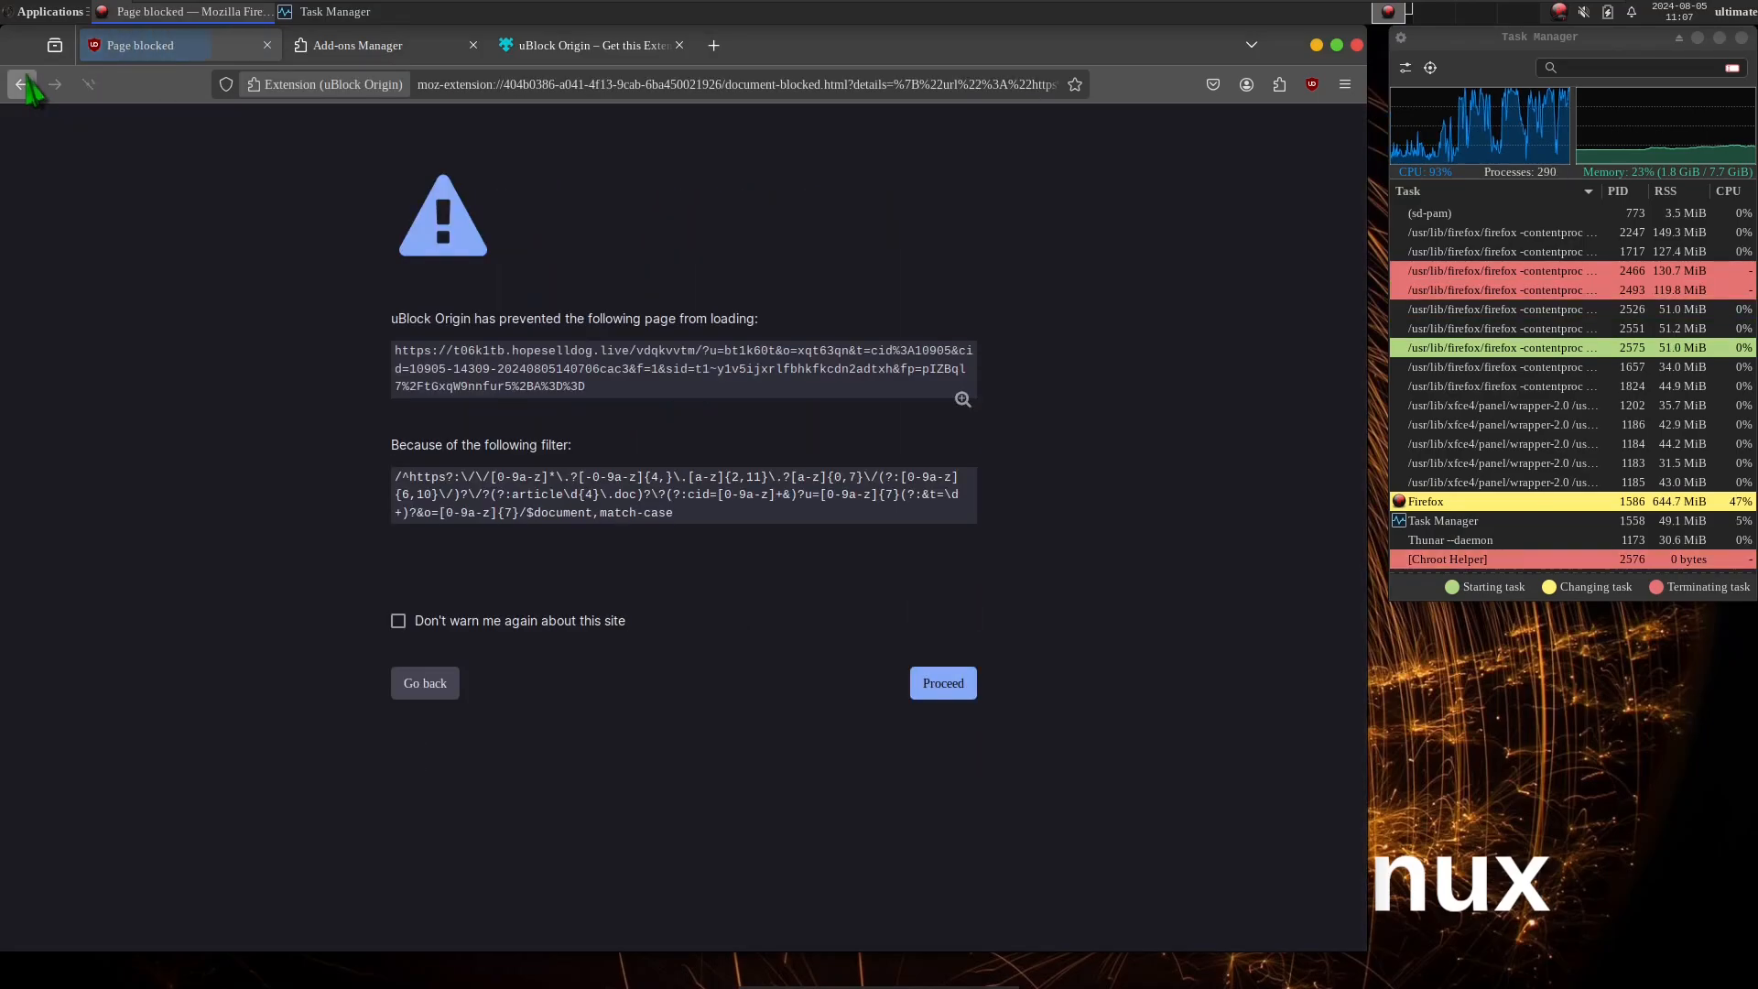
pyautogui.click(27, 84)
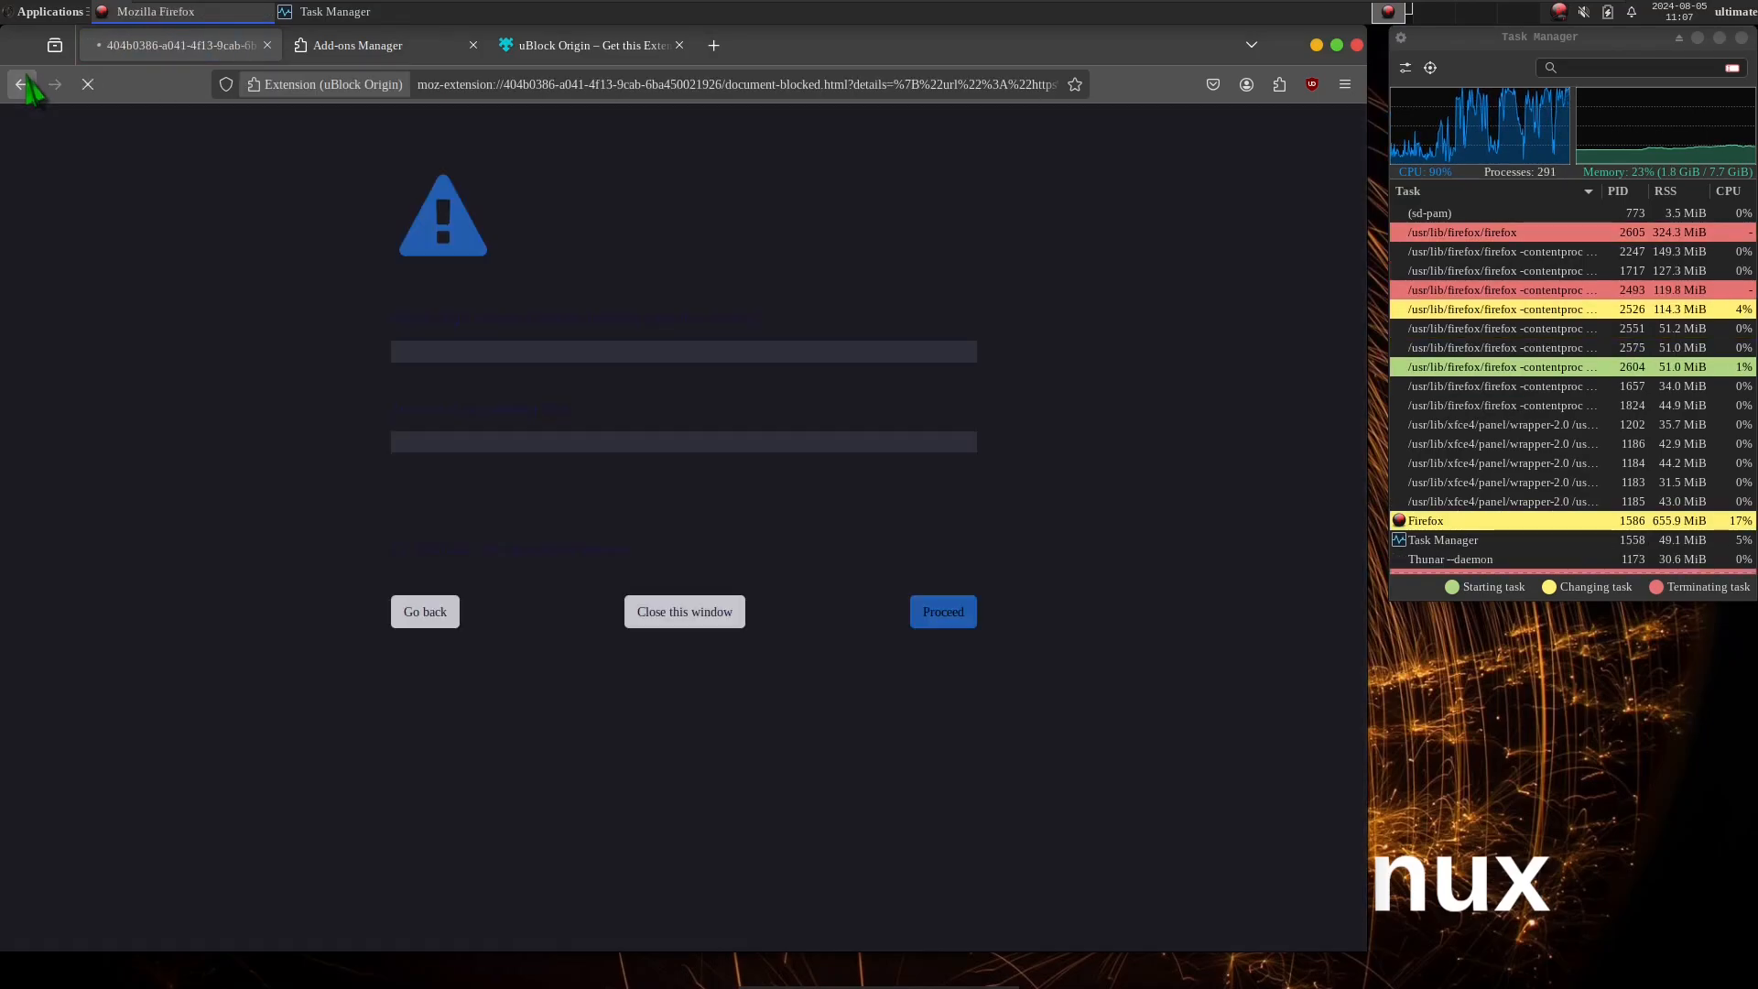
pyautogui.click(27, 85)
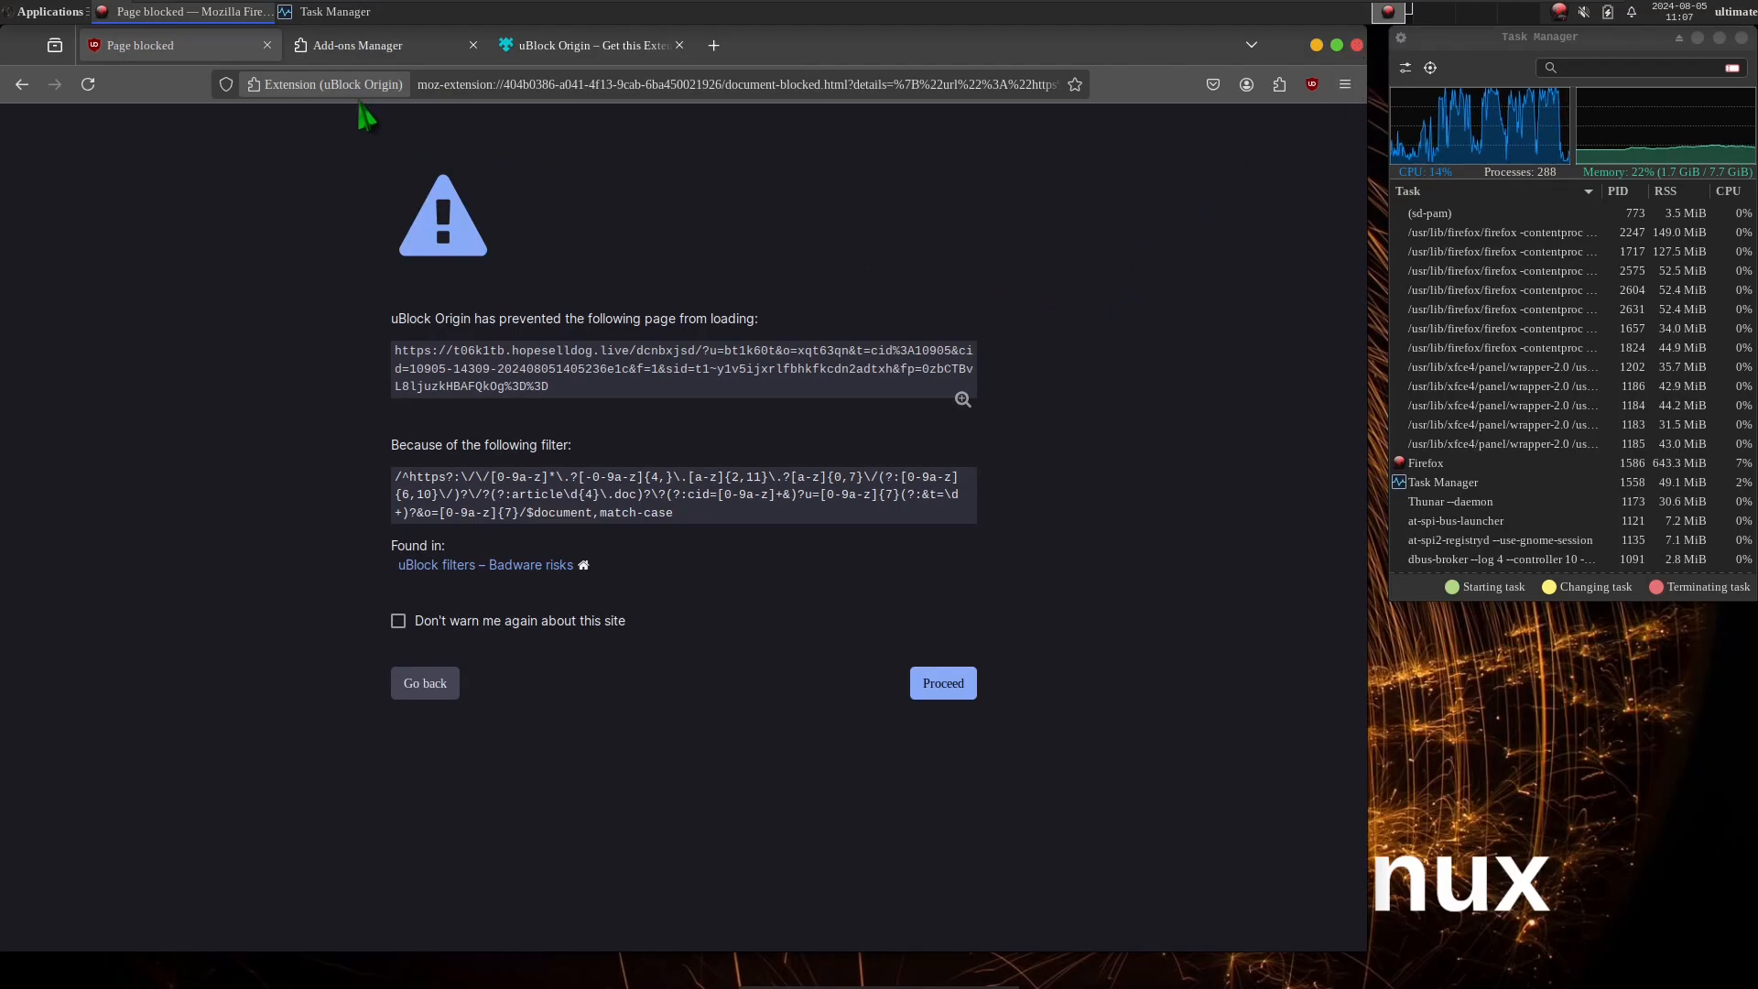
pyautogui.click(352, 48)
pyautogui.click(156, 59)
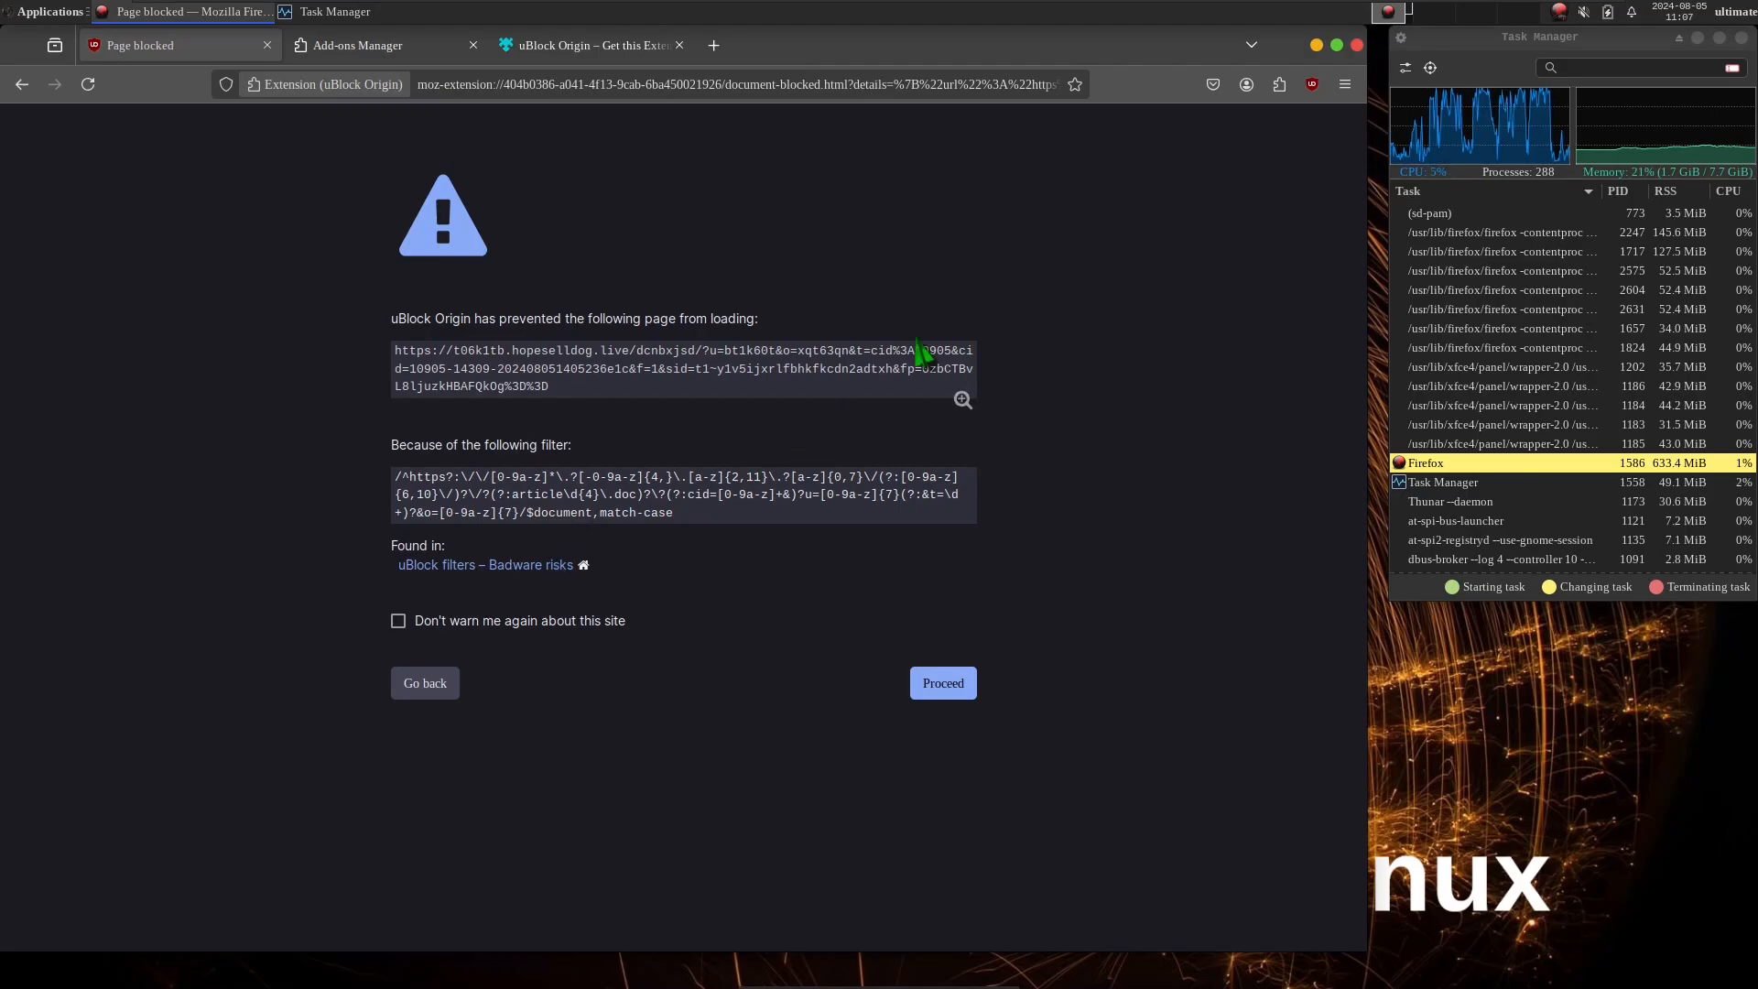
pyautogui.click(22, 84)
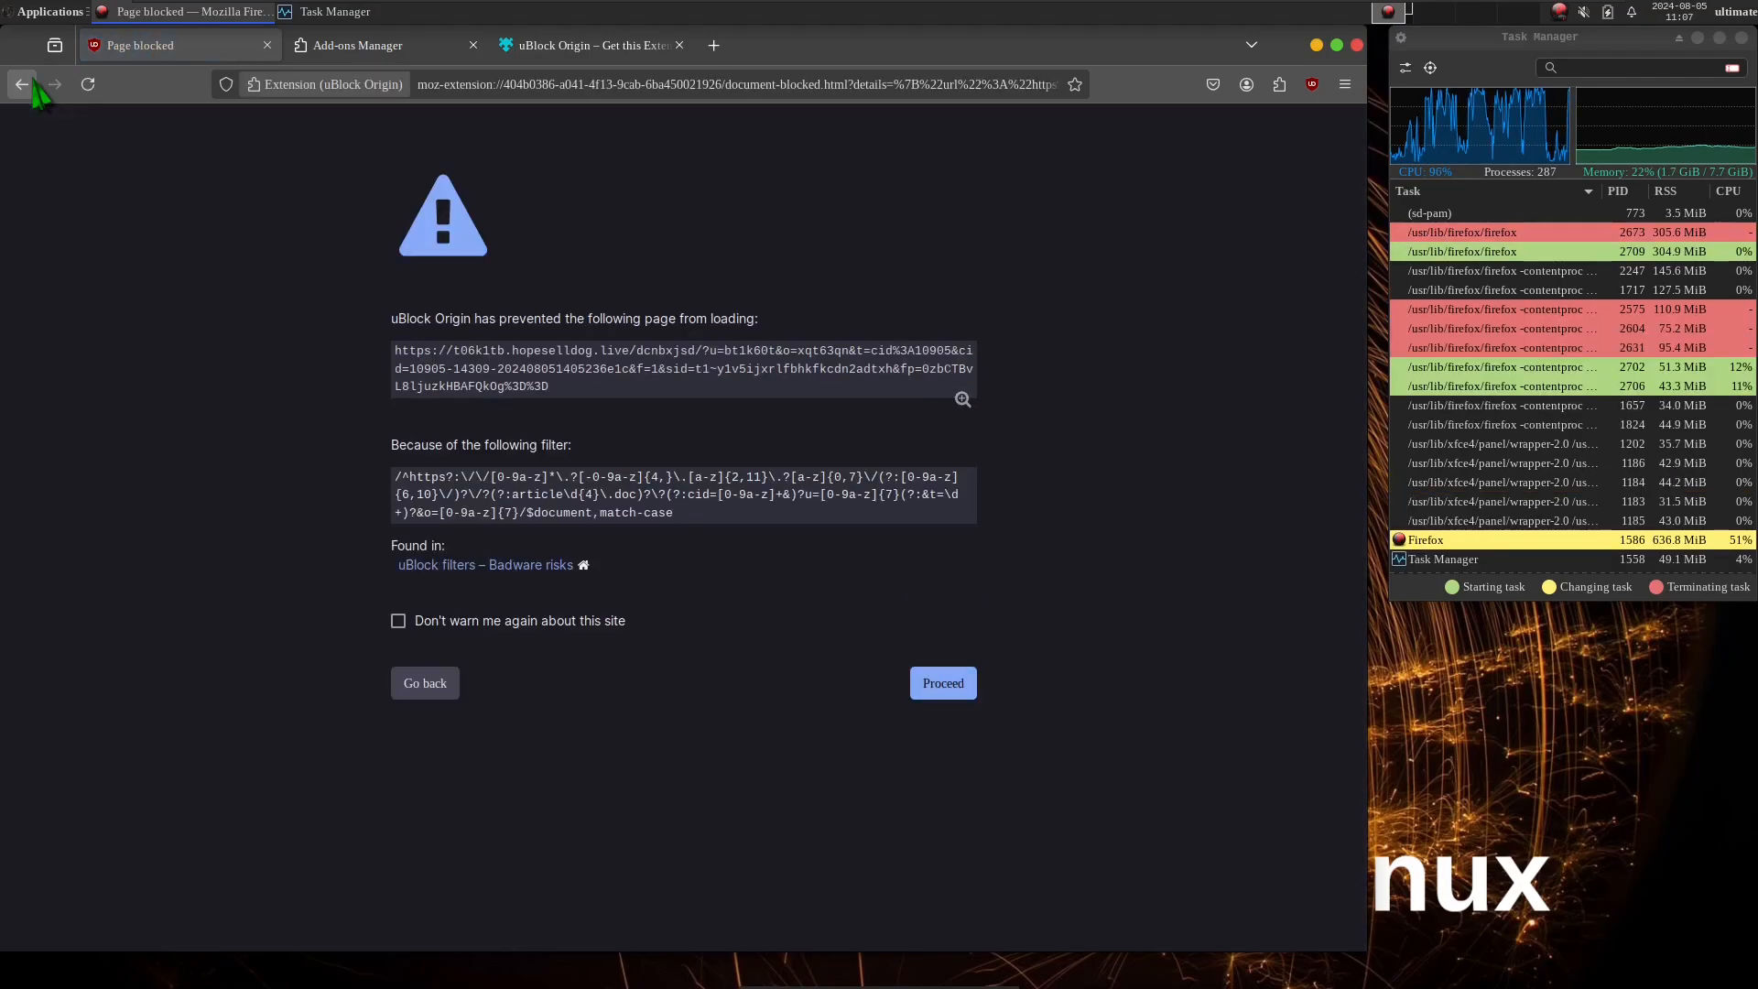
# Close the blocked page's tab and repeat the recent search "ultimate arch linux" in a new tab.
pyautogui.click(266, 45)
pyautogui.click(517, 46)
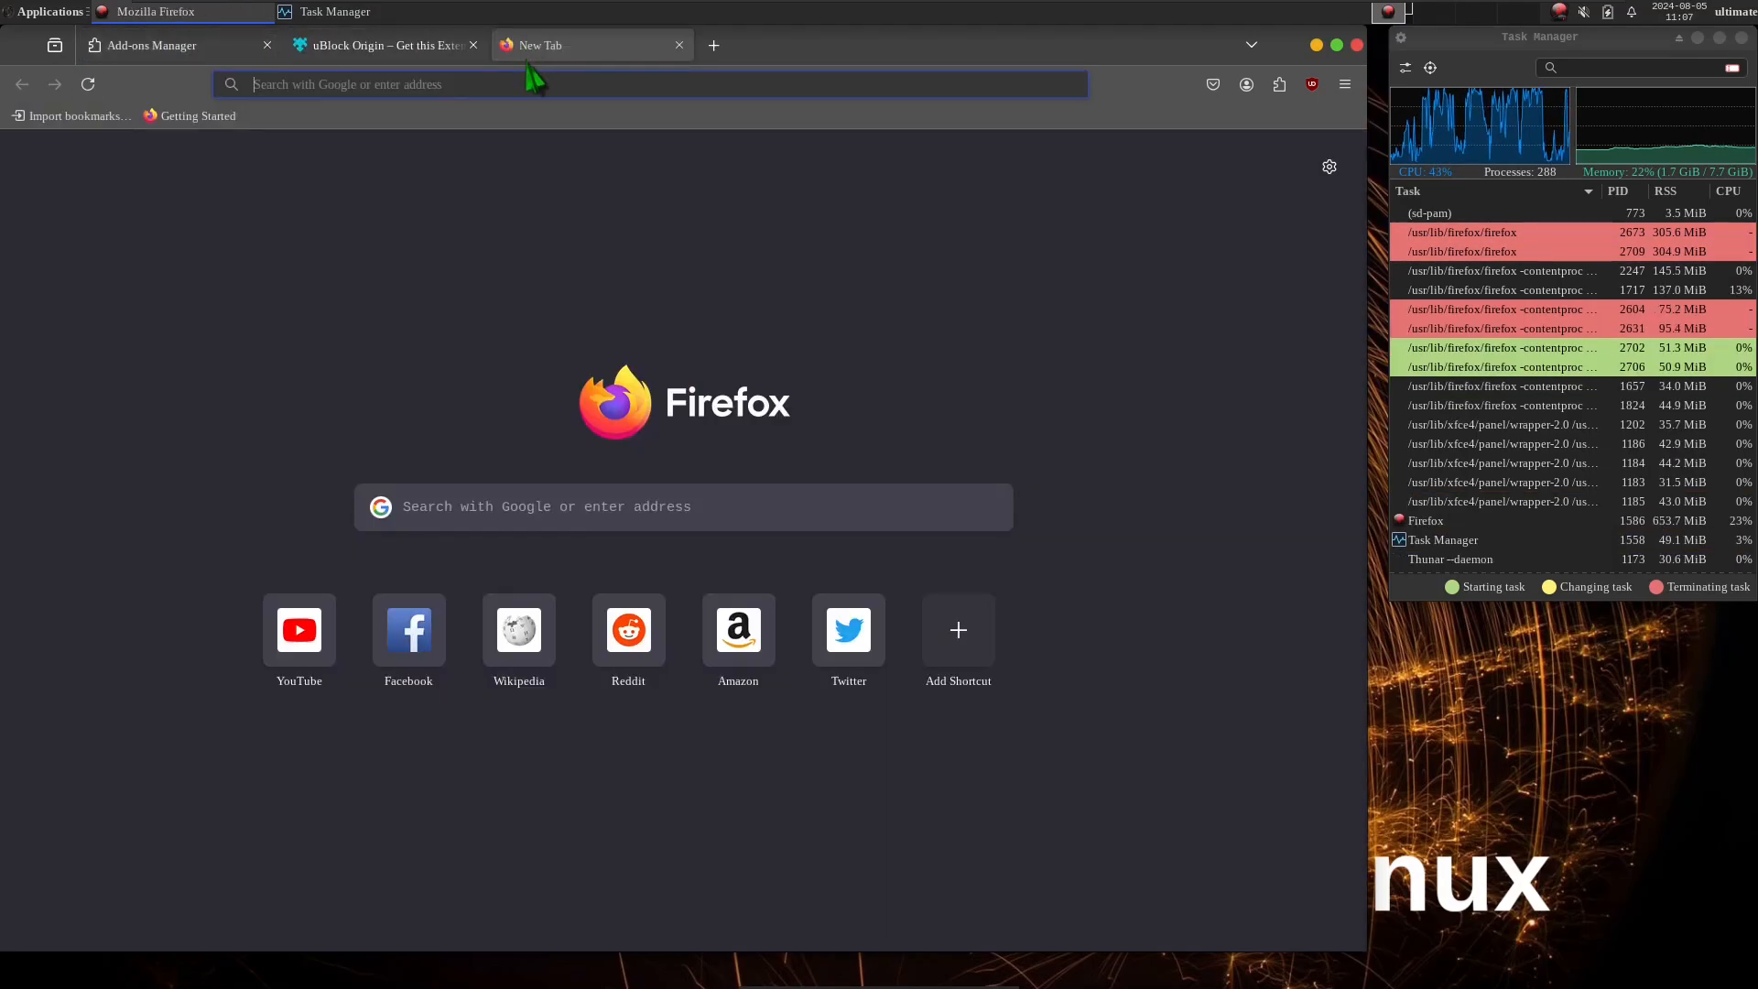
pyautogui.click(530, 80)
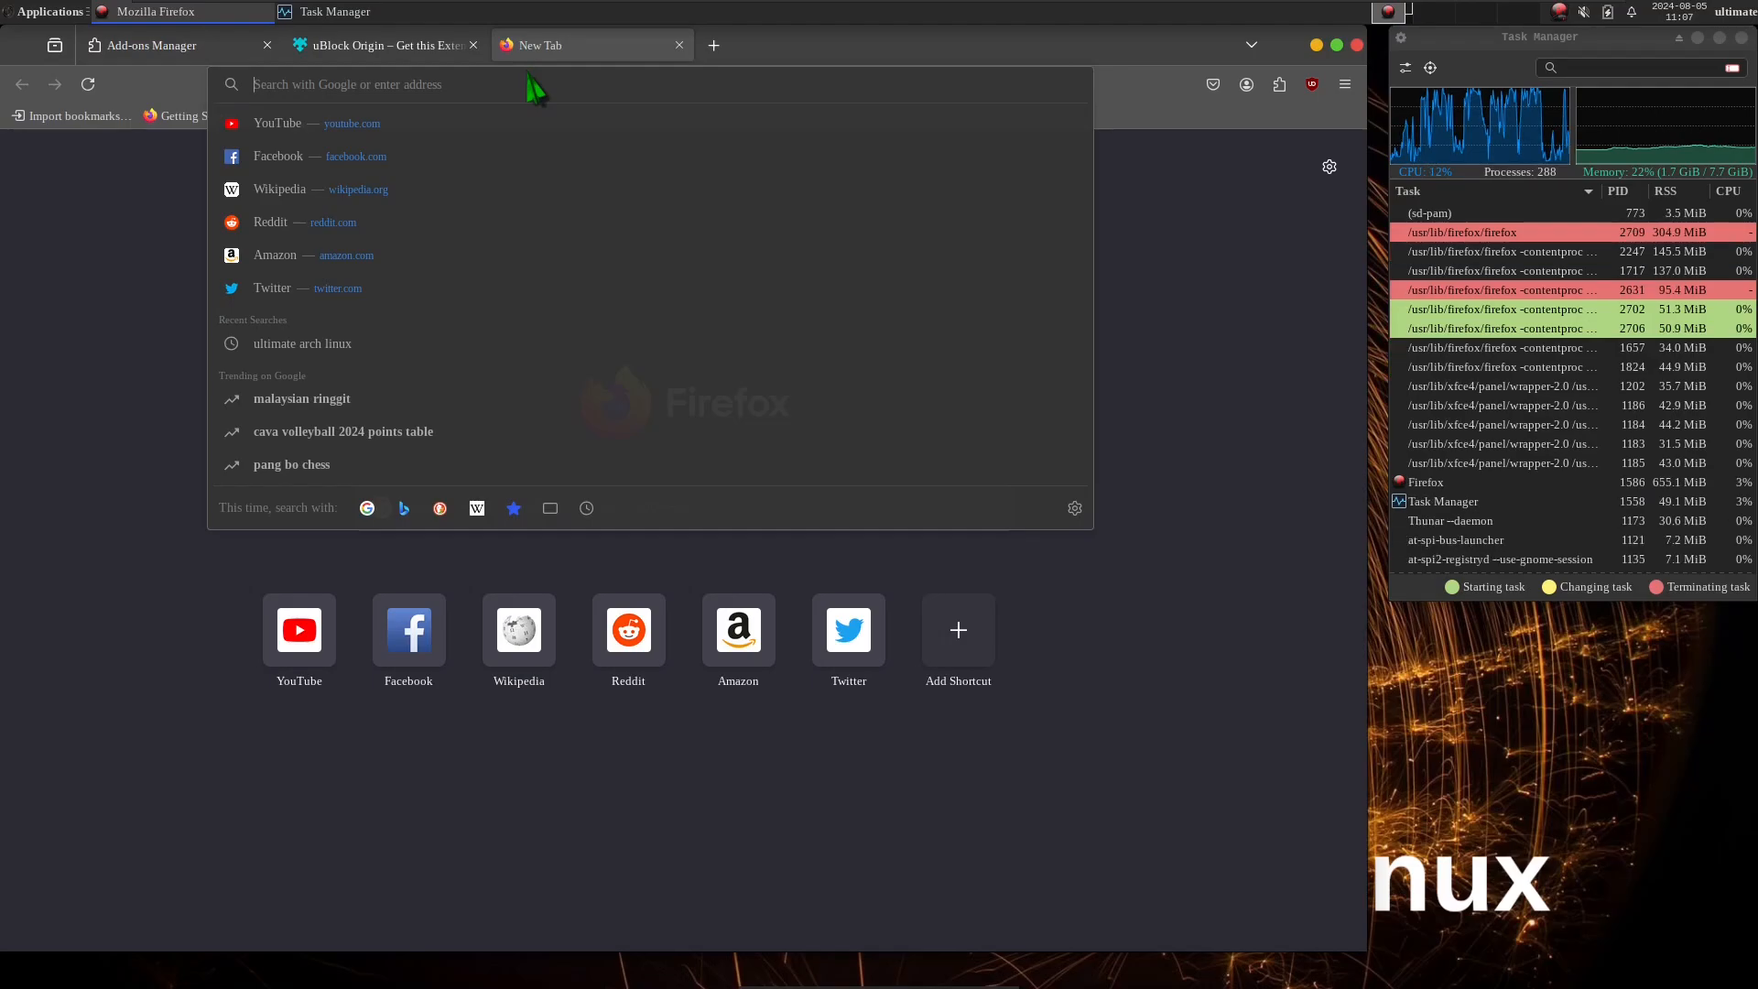
pyautogui.click(384, 343)
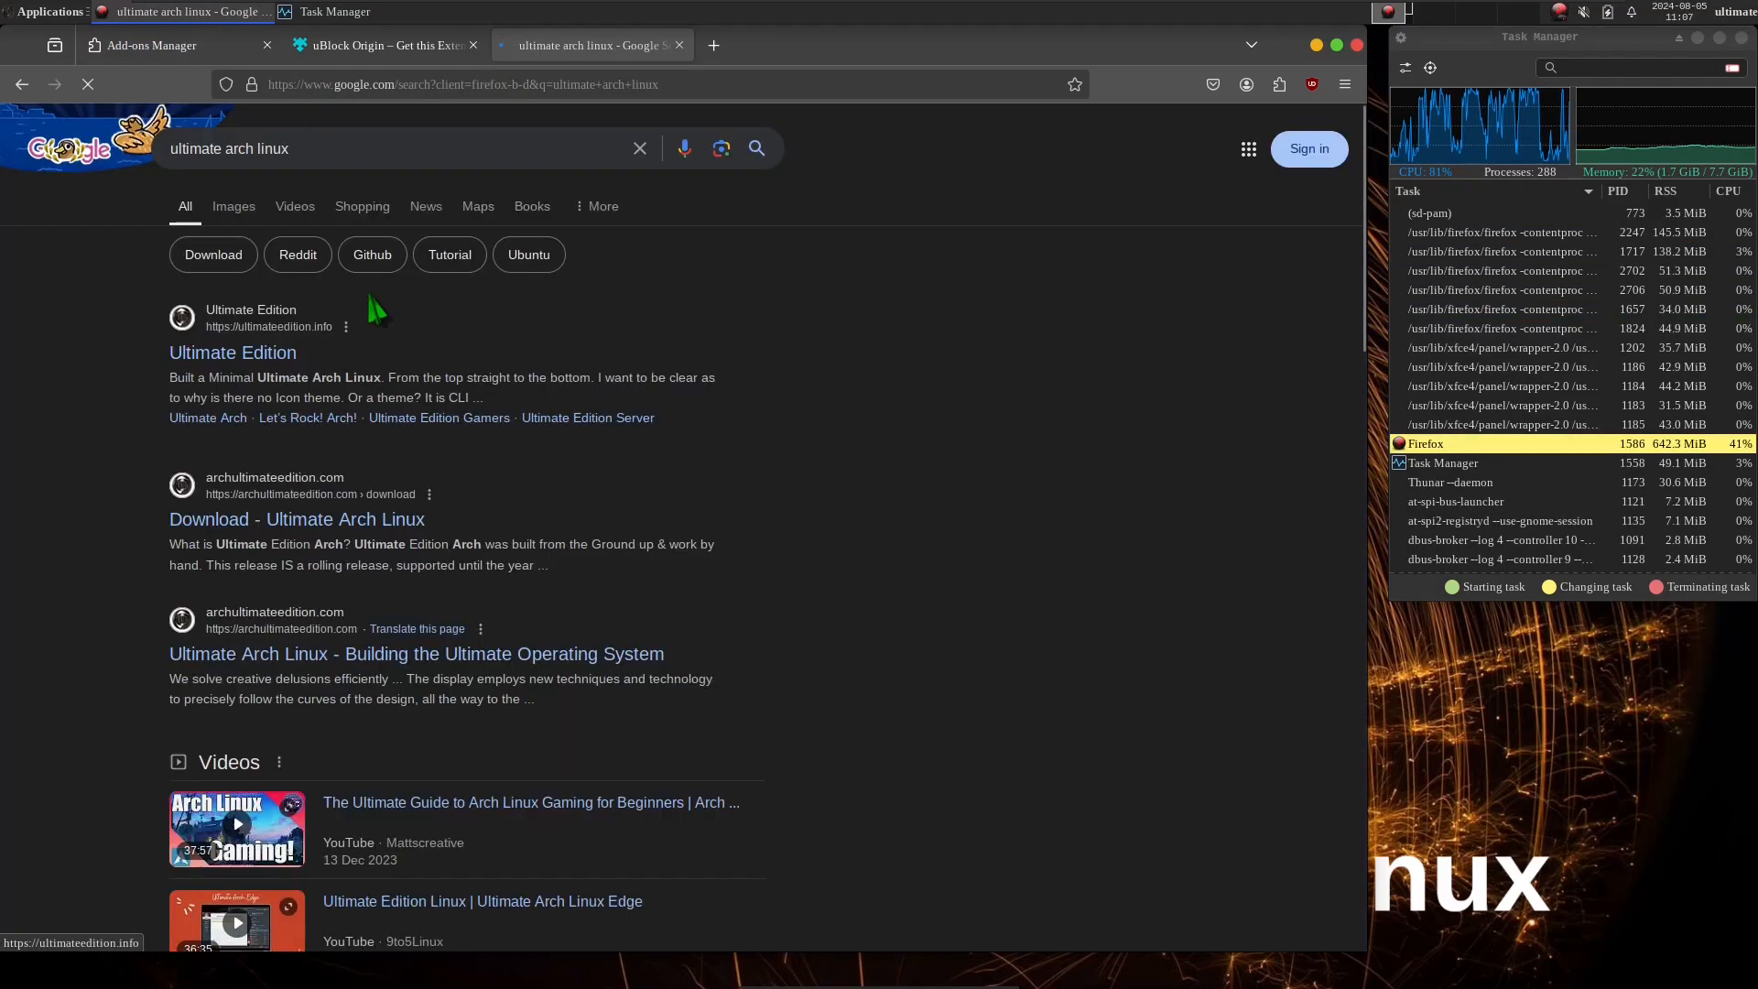
# Open the "Download - Ultimate Arch Linux" result in a separate tab and view the site's download page and home page.
pyautogui.middleClick(306, 518)
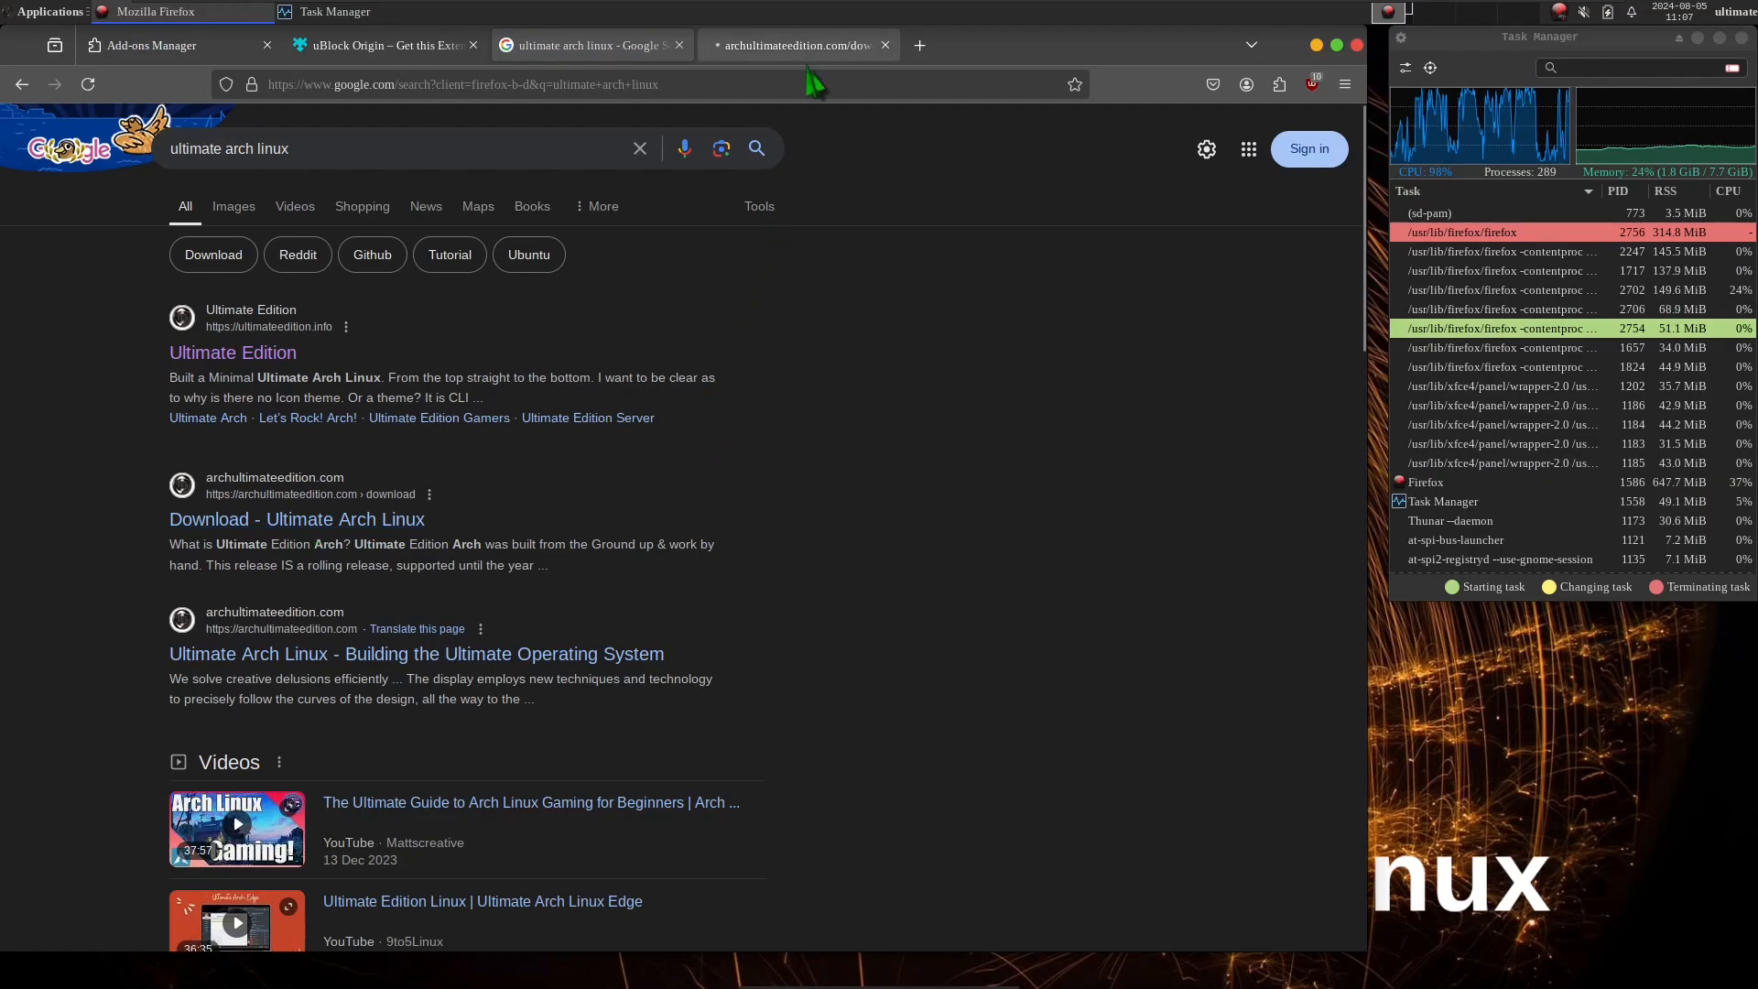
pyautogui.click(808, 62)
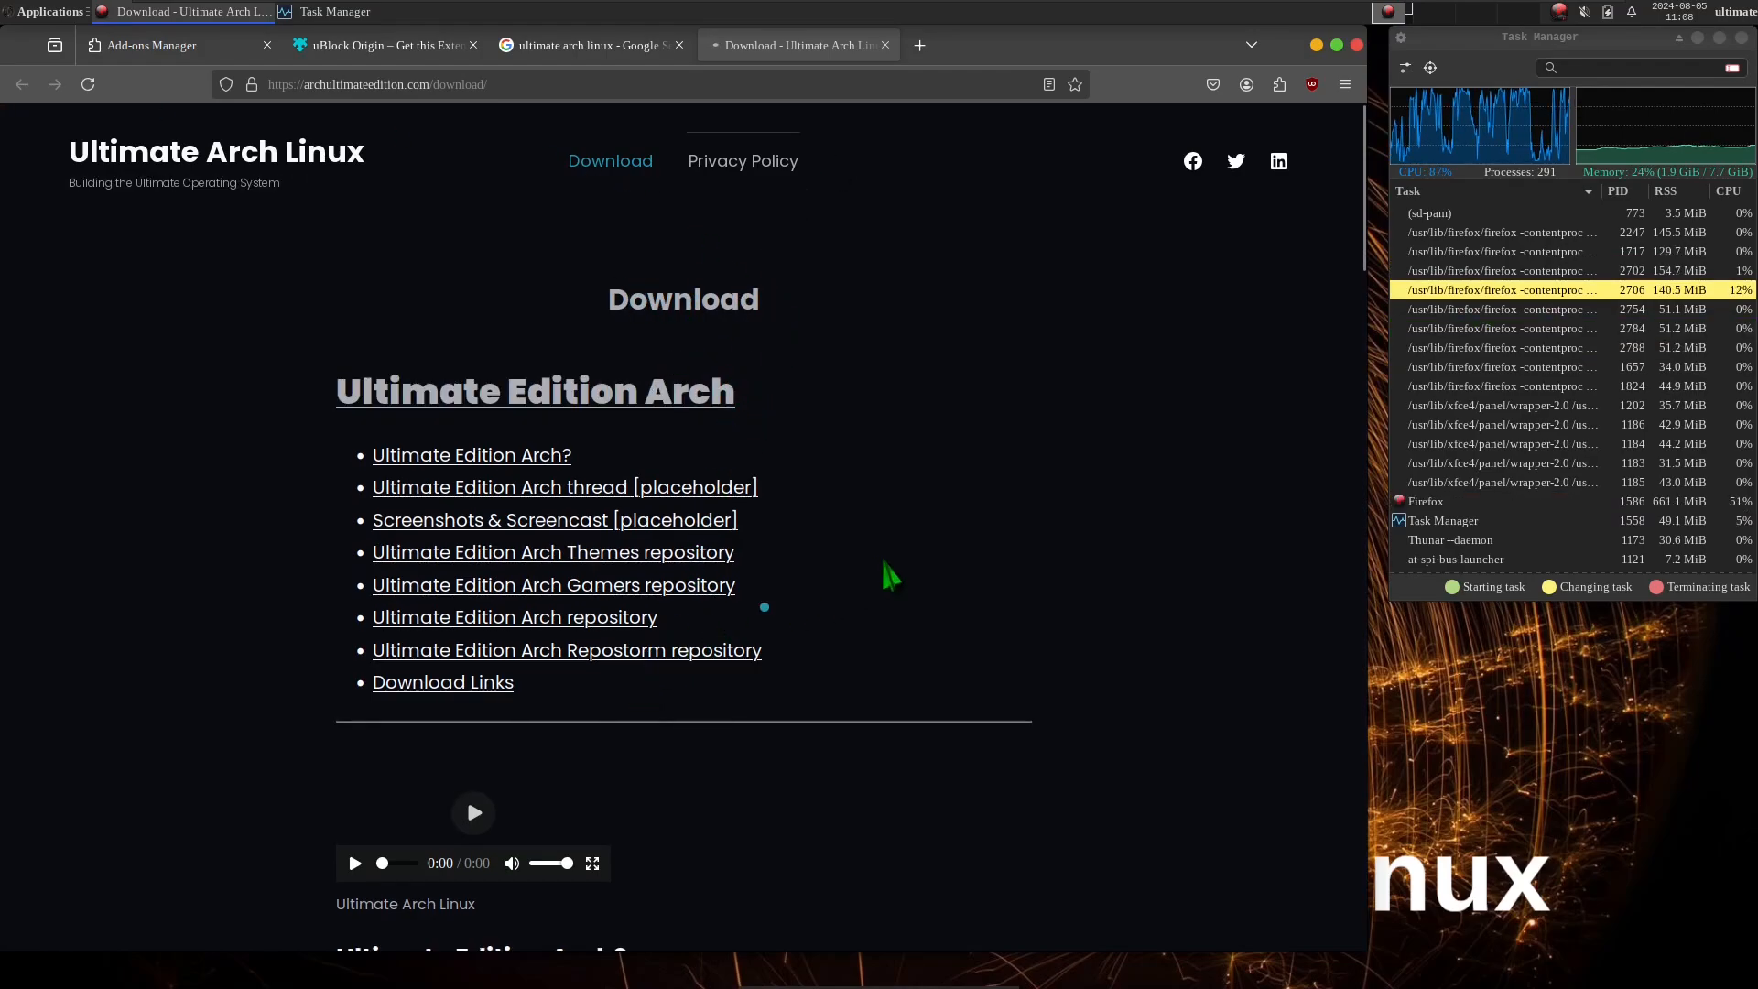
pyautogui.click(247, 170)
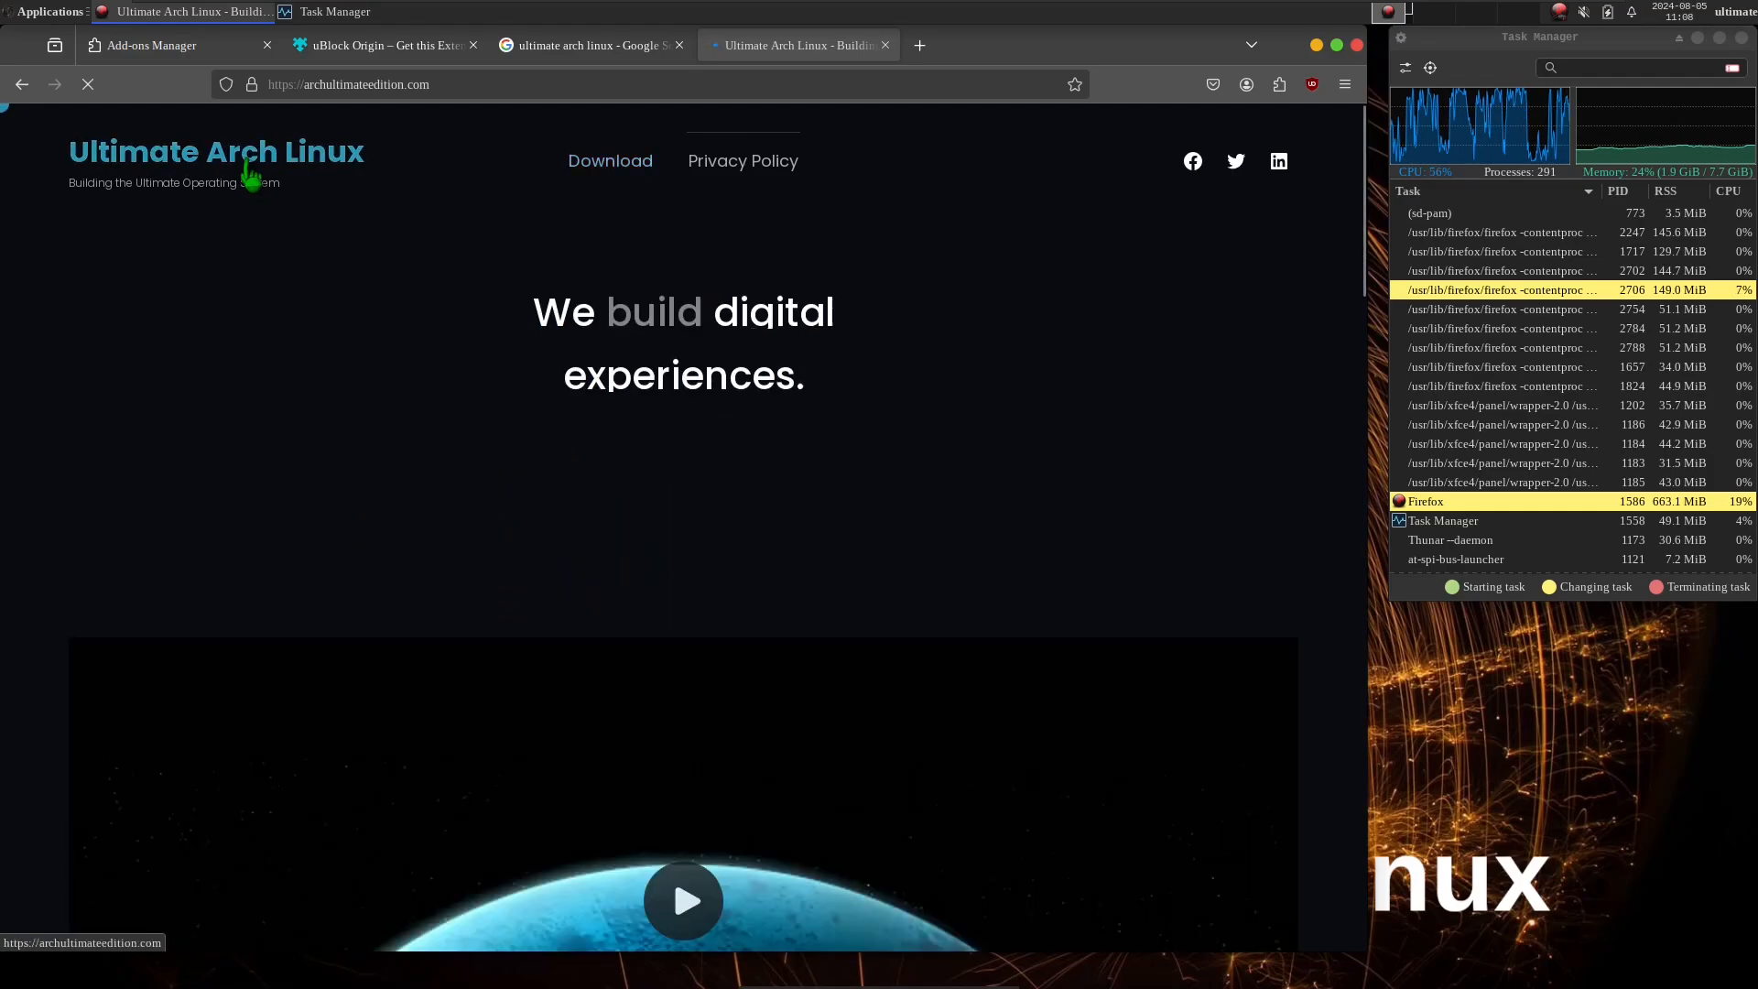
pyautogui.moveTo(1353, 240); pyautogui.dragTo(1415, 170)
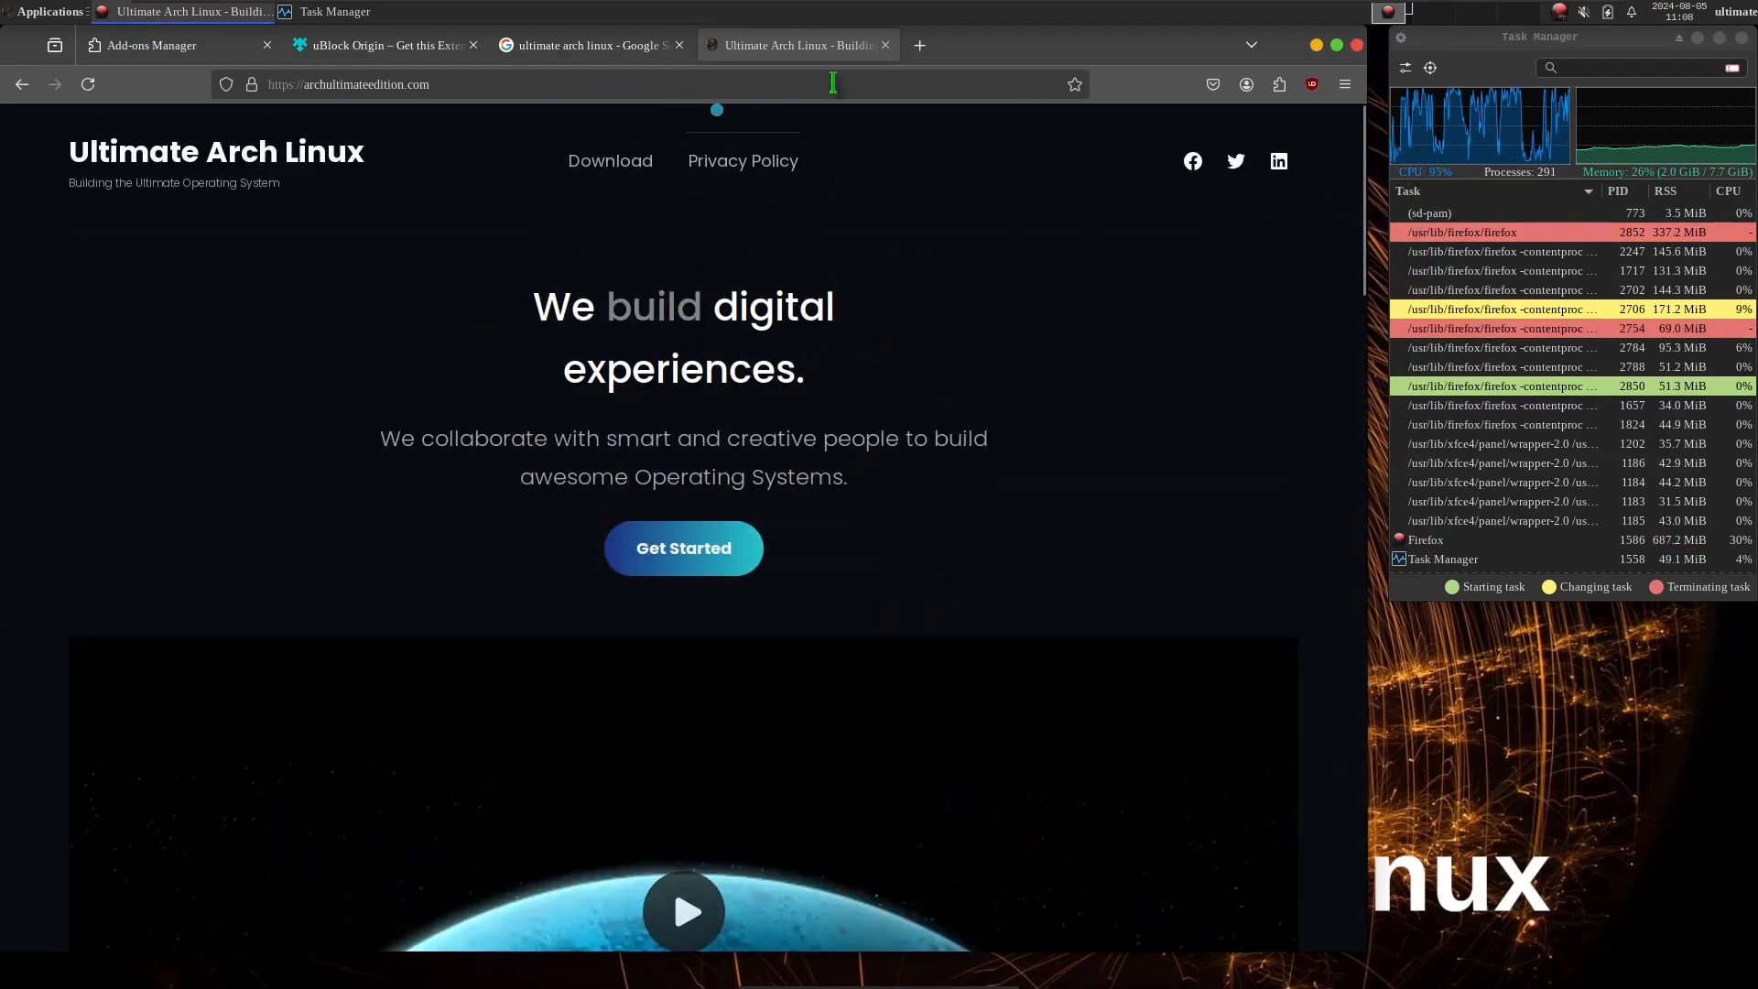
# Close the archultimateedition.com tab, try the ultimateedition.info result again, and close the browser.
pyautogui.click(885, 45)
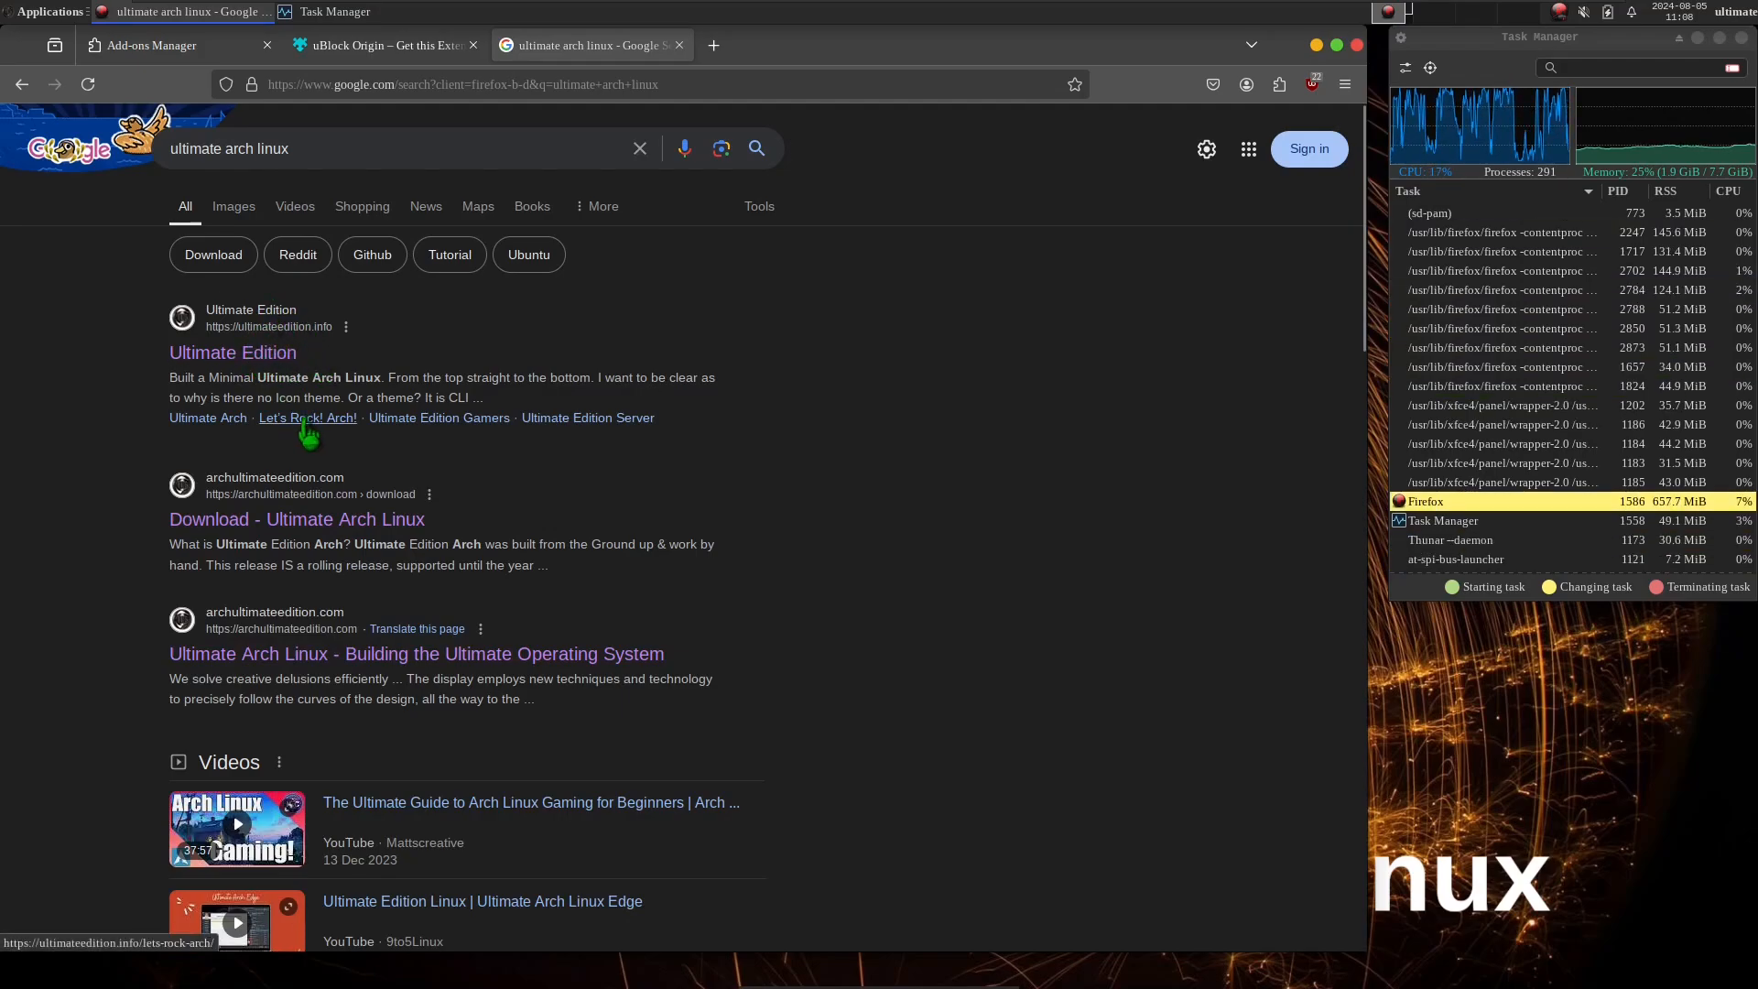
pyautogui.click(300, 353)
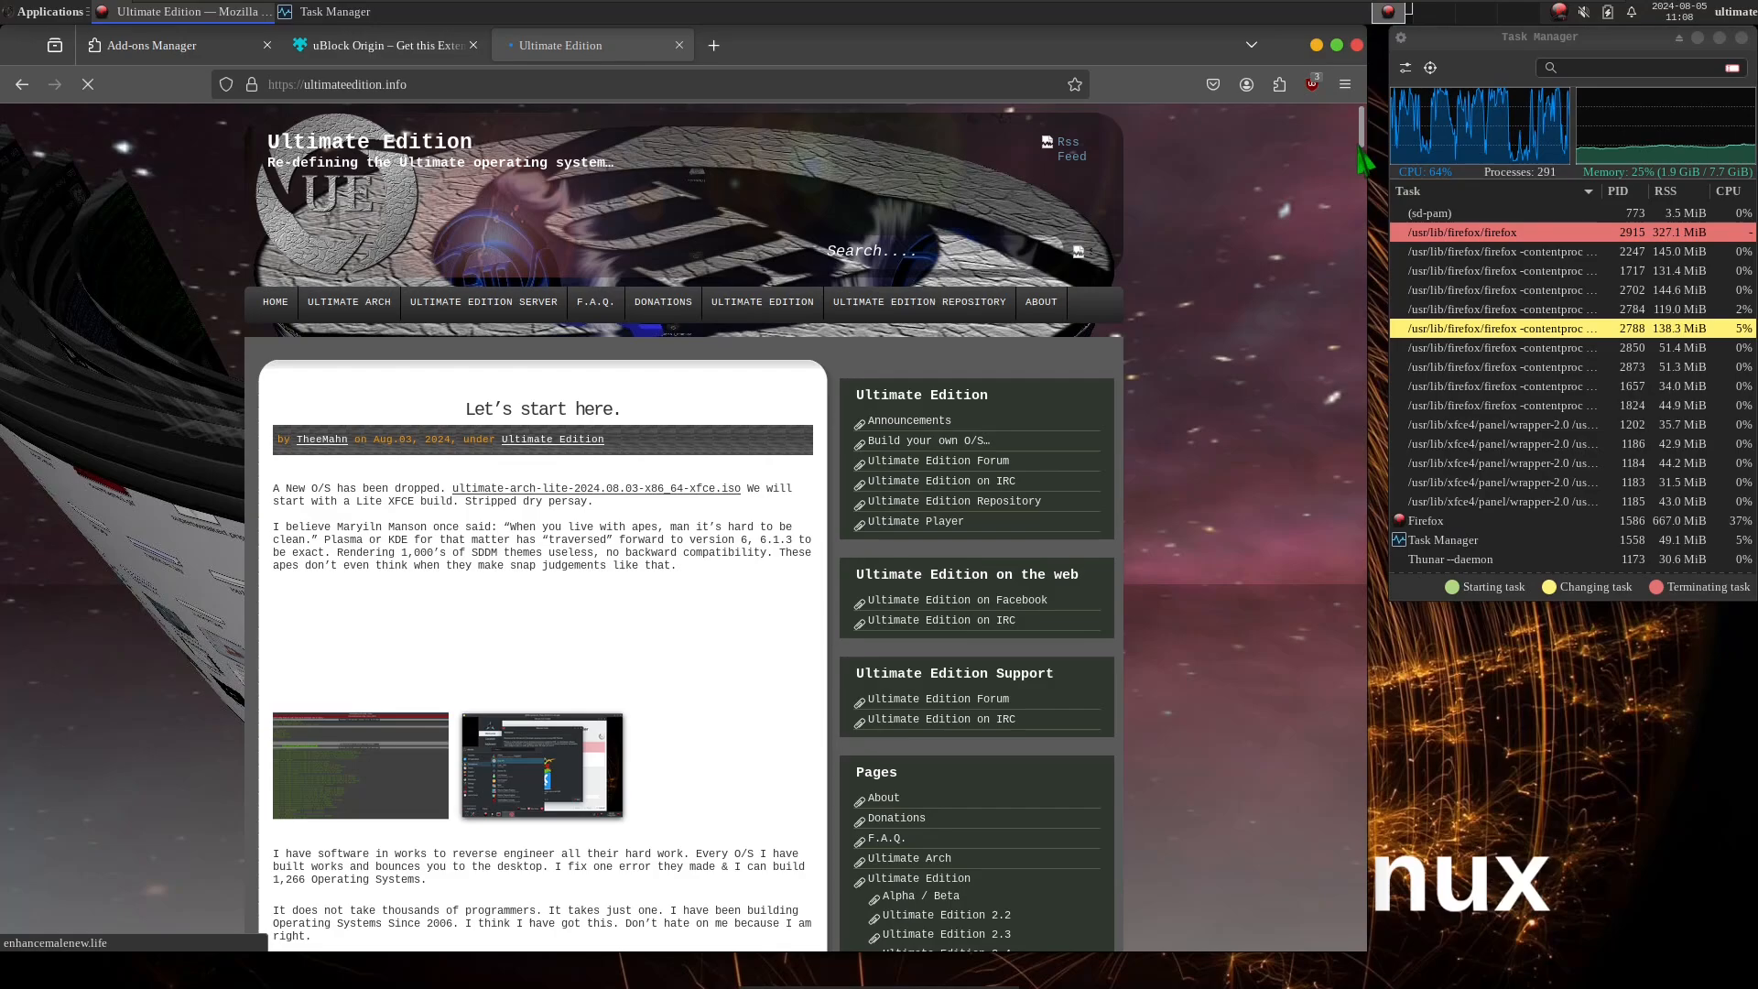
pyautogui.moveTo(1360, 145); pyautogui.dragTo(1357, 174)
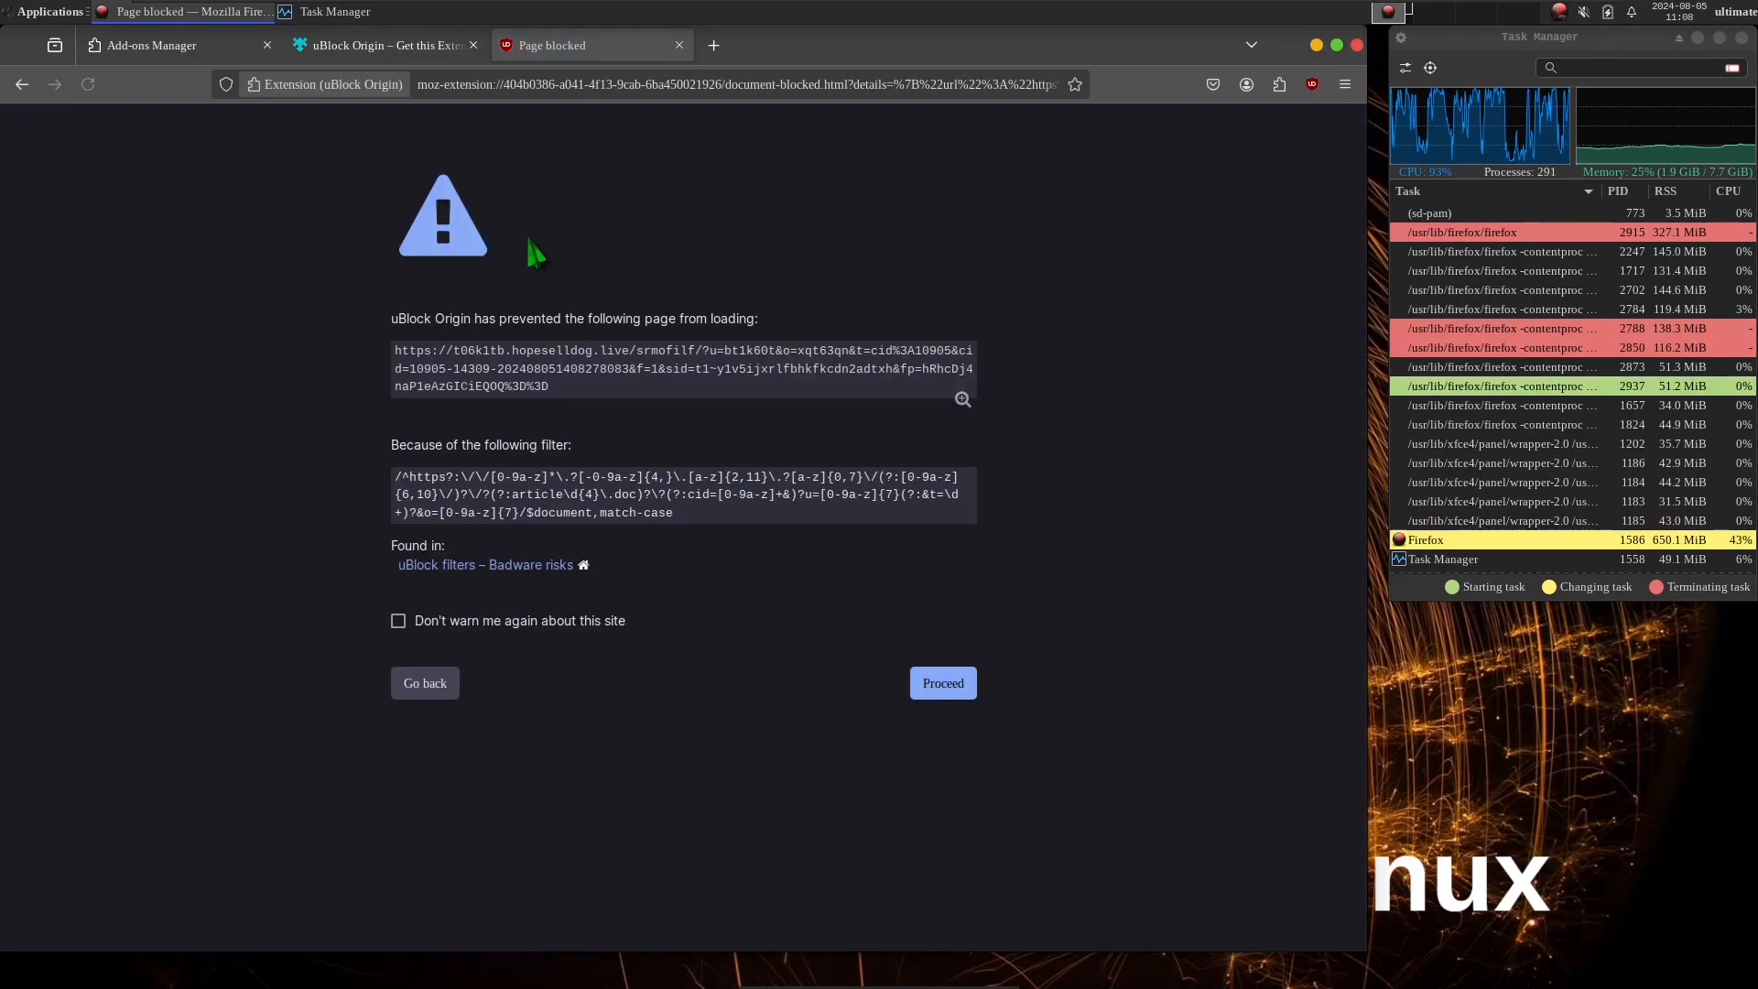
pyautogui.click(1357, 46)
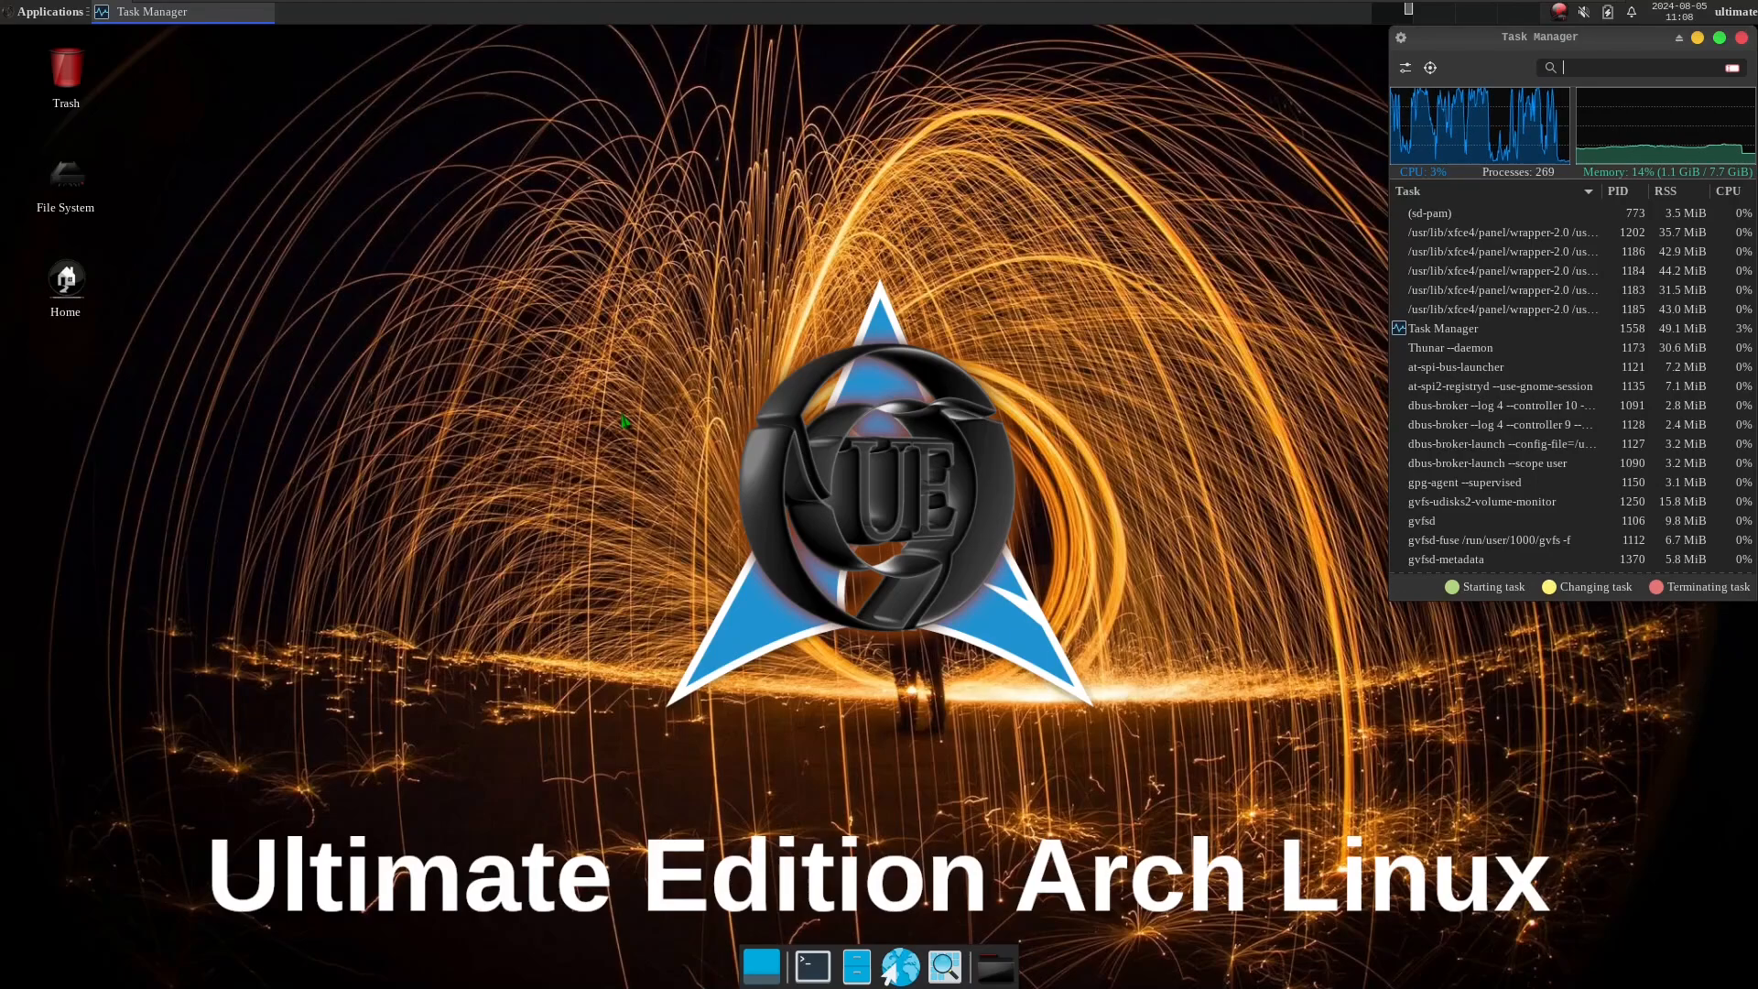
# Look at the next workspace, return to the first one, and review the system details in the About Xfce window before closing it.
pyautogui.scroll(-3, 624, 422)
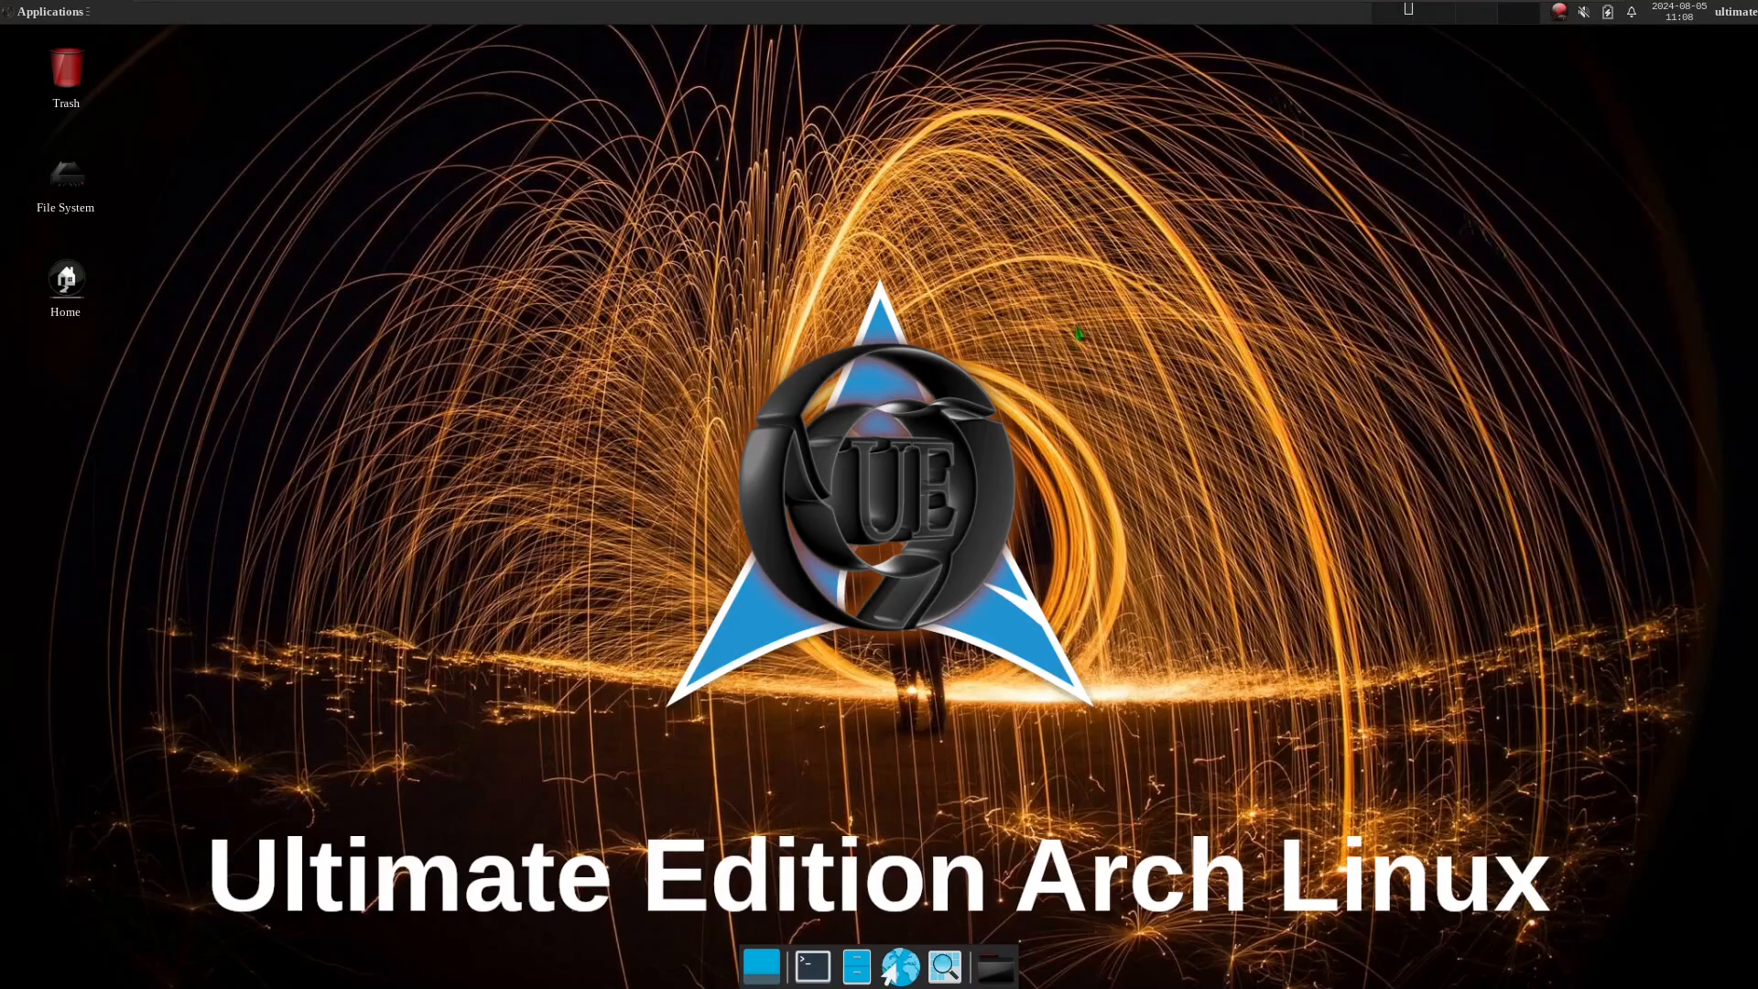
pyautogui.click(1393, 18)
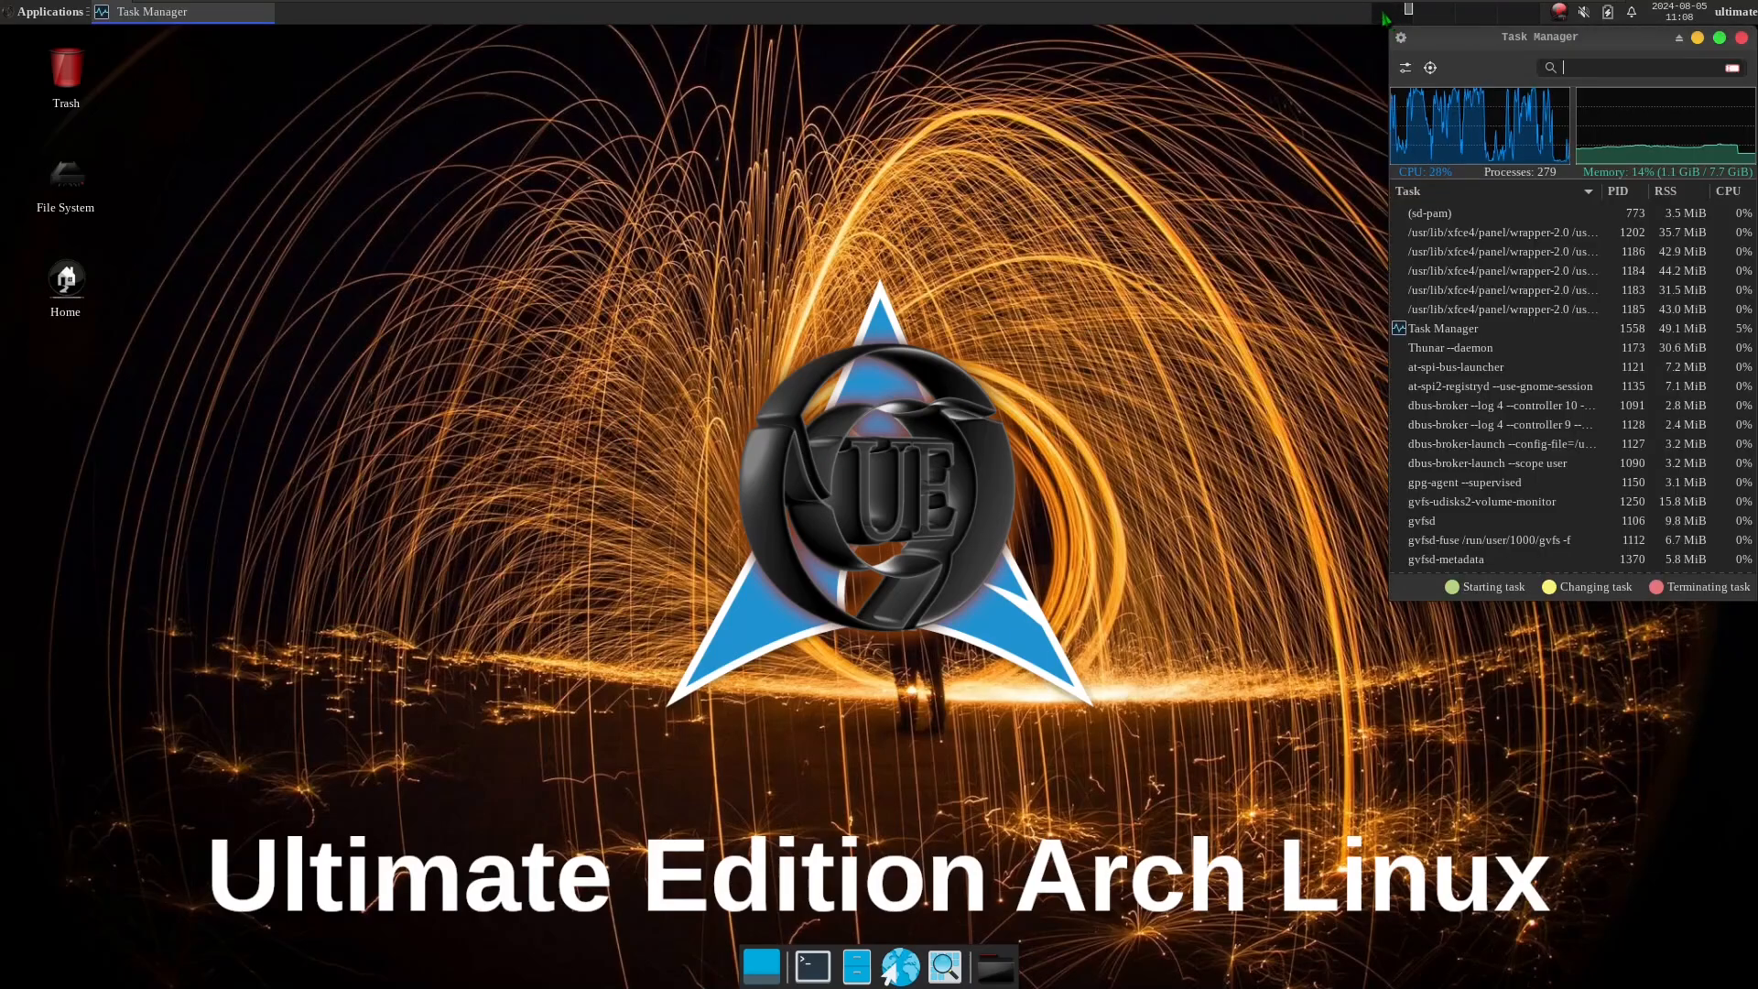
pyautogui.click(48, 11)
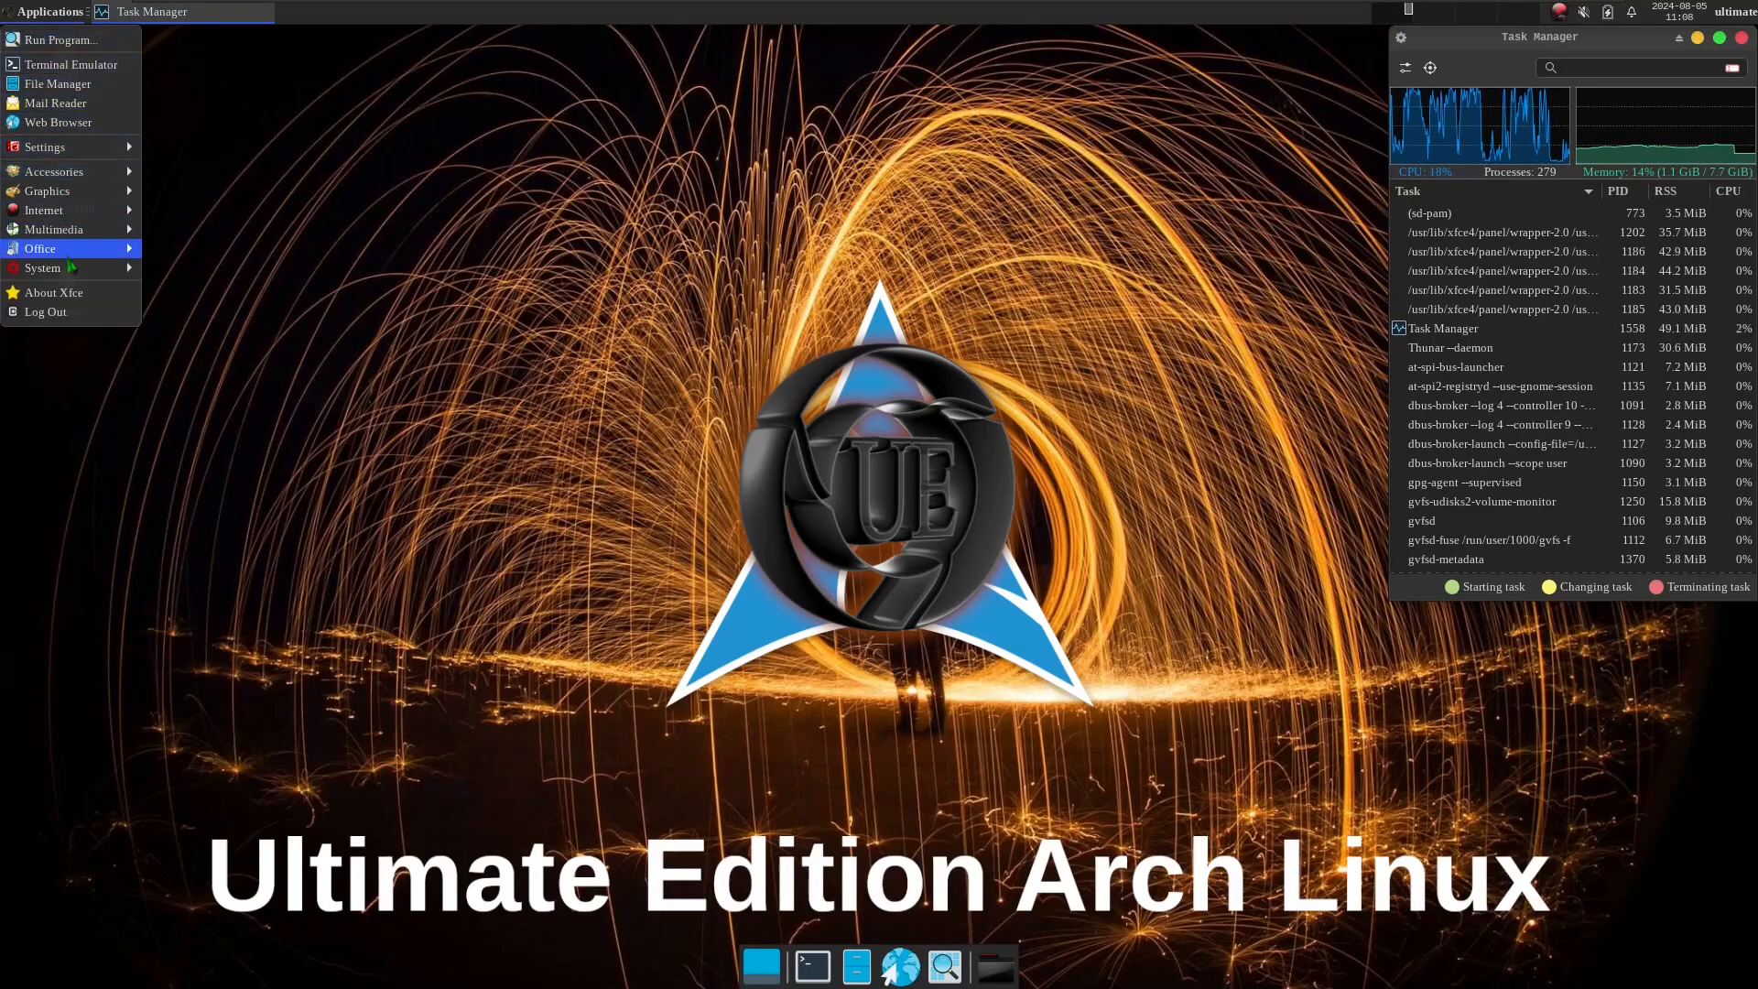
pyautogui.click(68, 292)
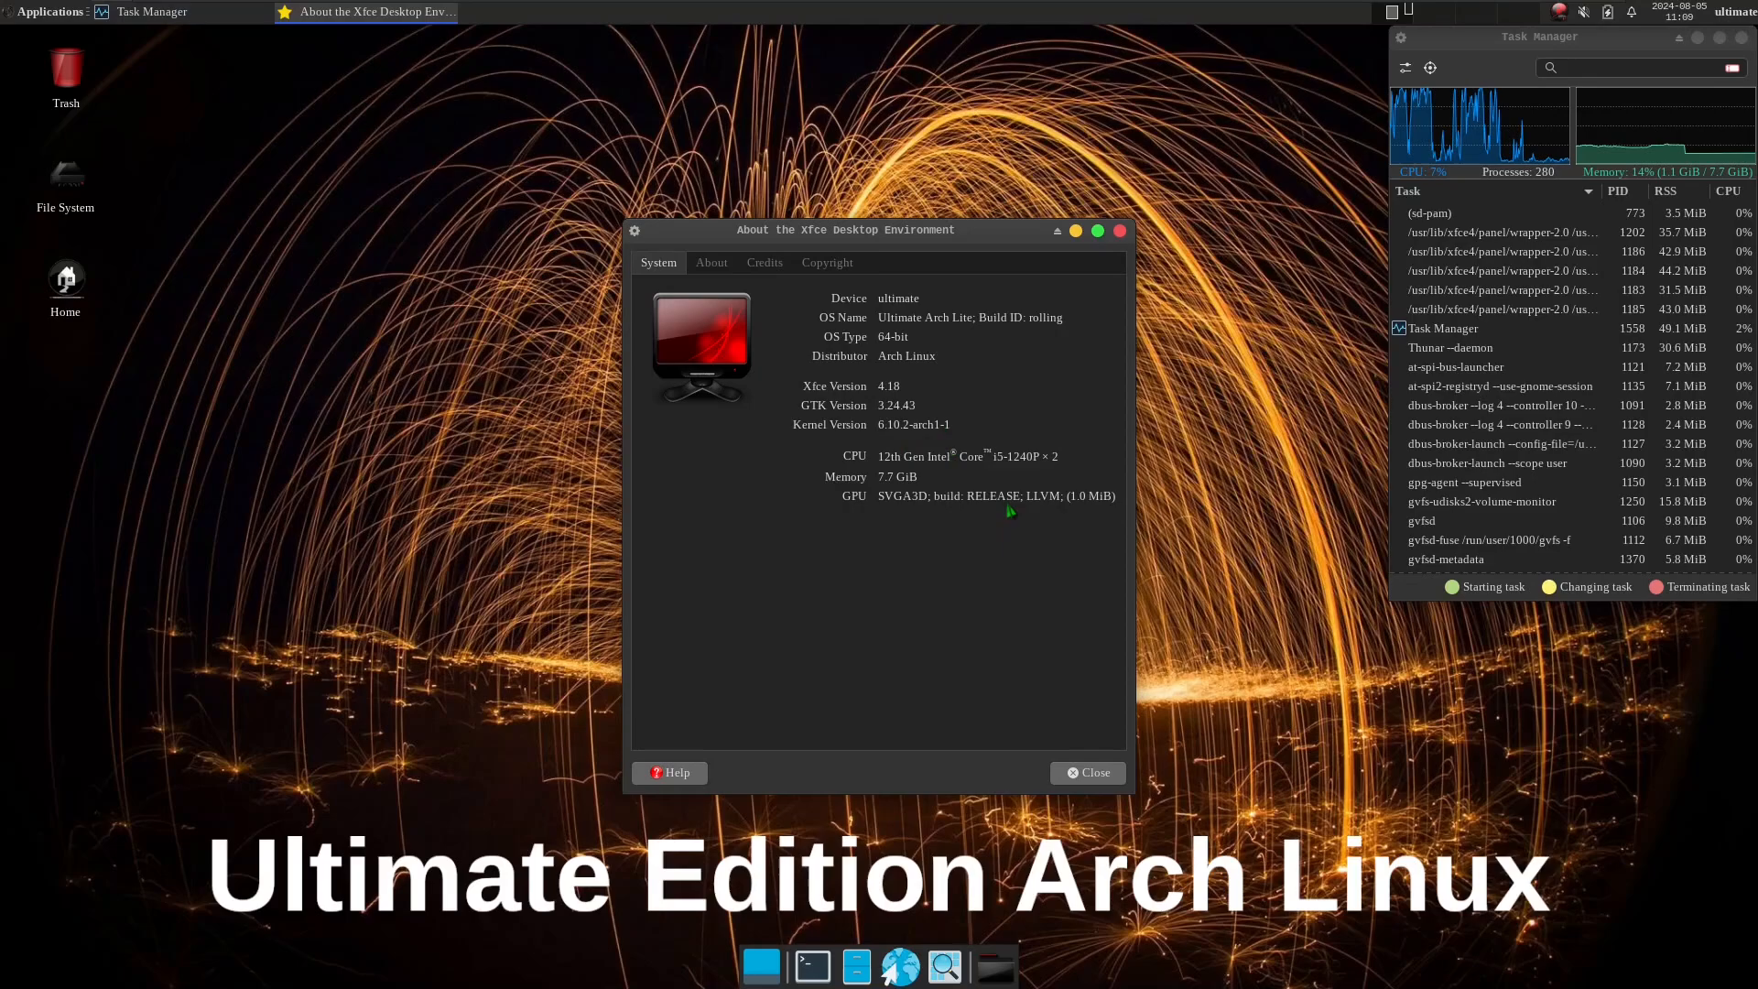
pyautogui.click(1091, 771)
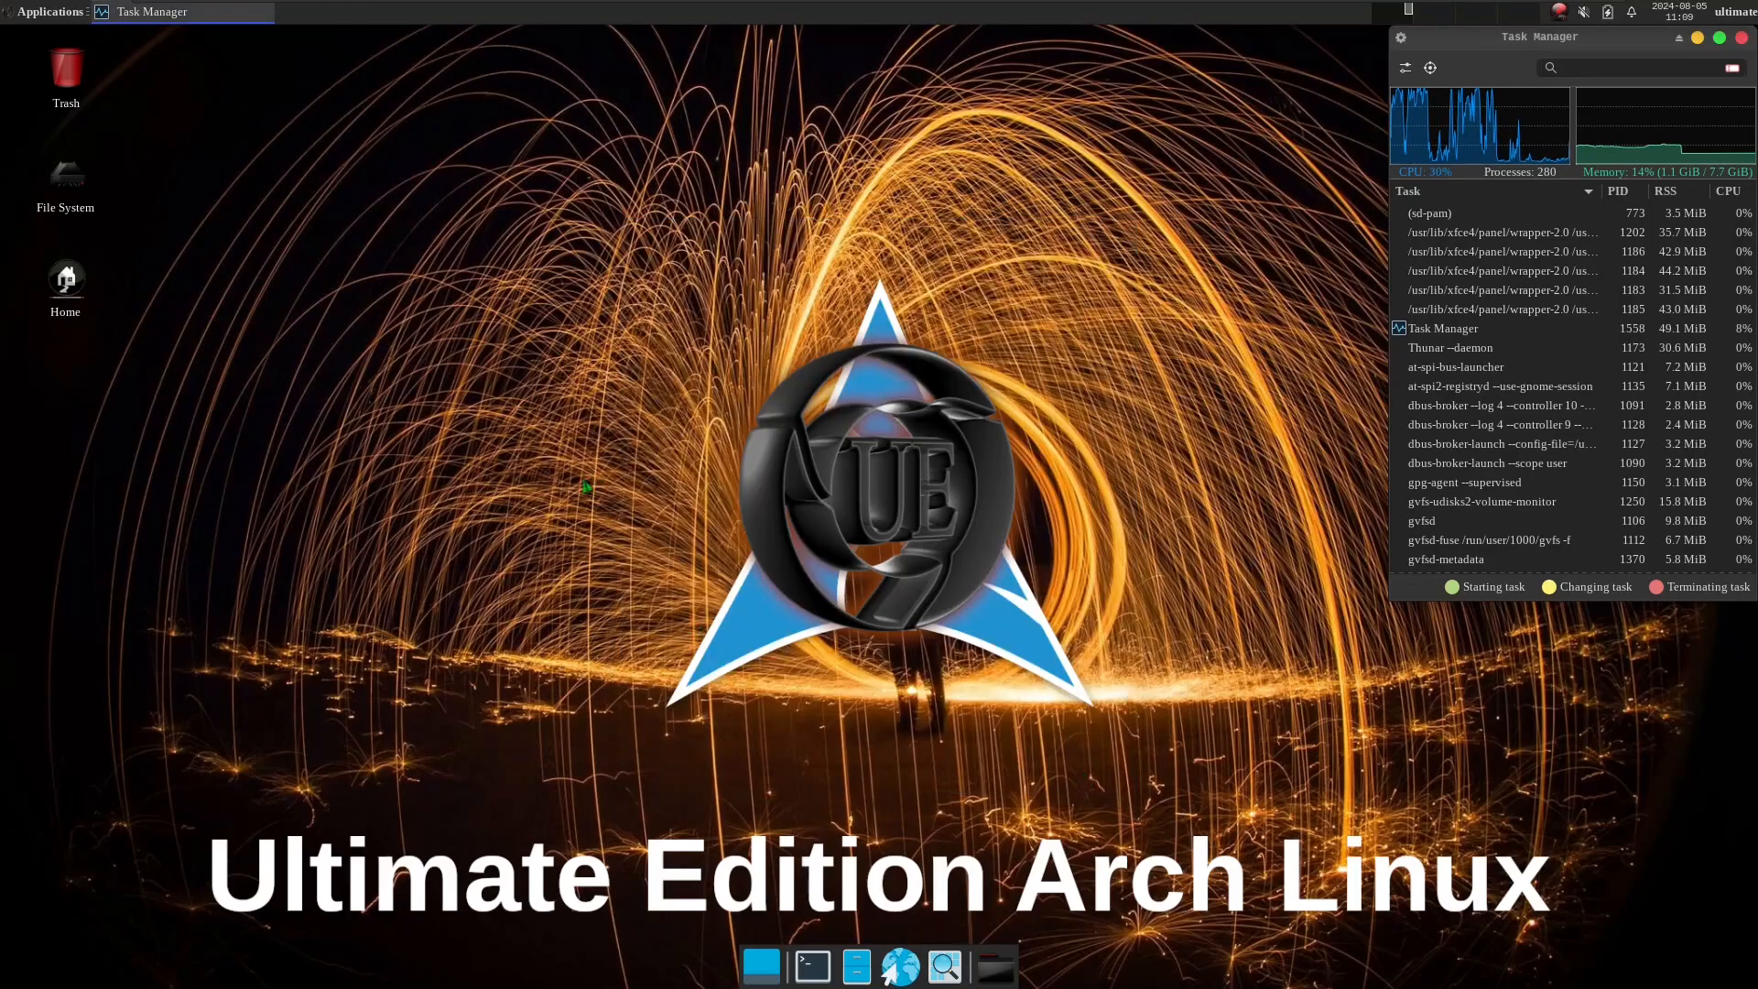
# Launch the Terminal Emulator, try it maximized and restored, and enlarge its window to about 152 columns by 52 rows.
pyautogui.click(55, 12)
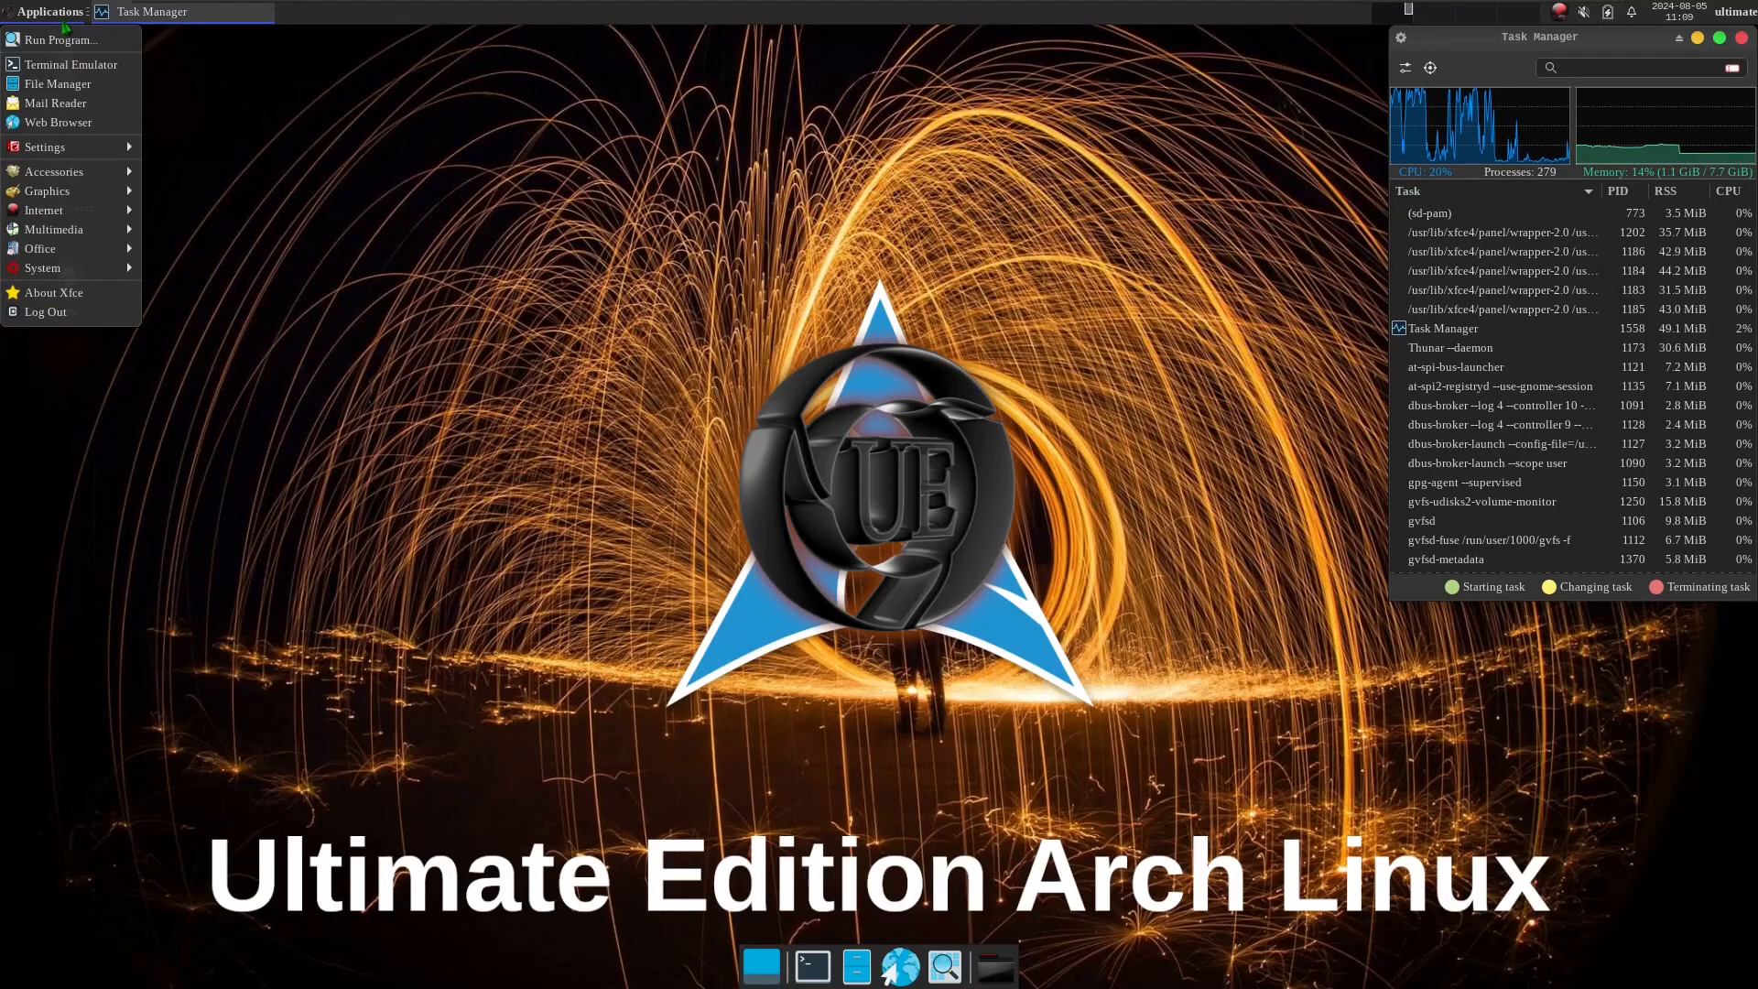
pyautogui.click(64, 64)
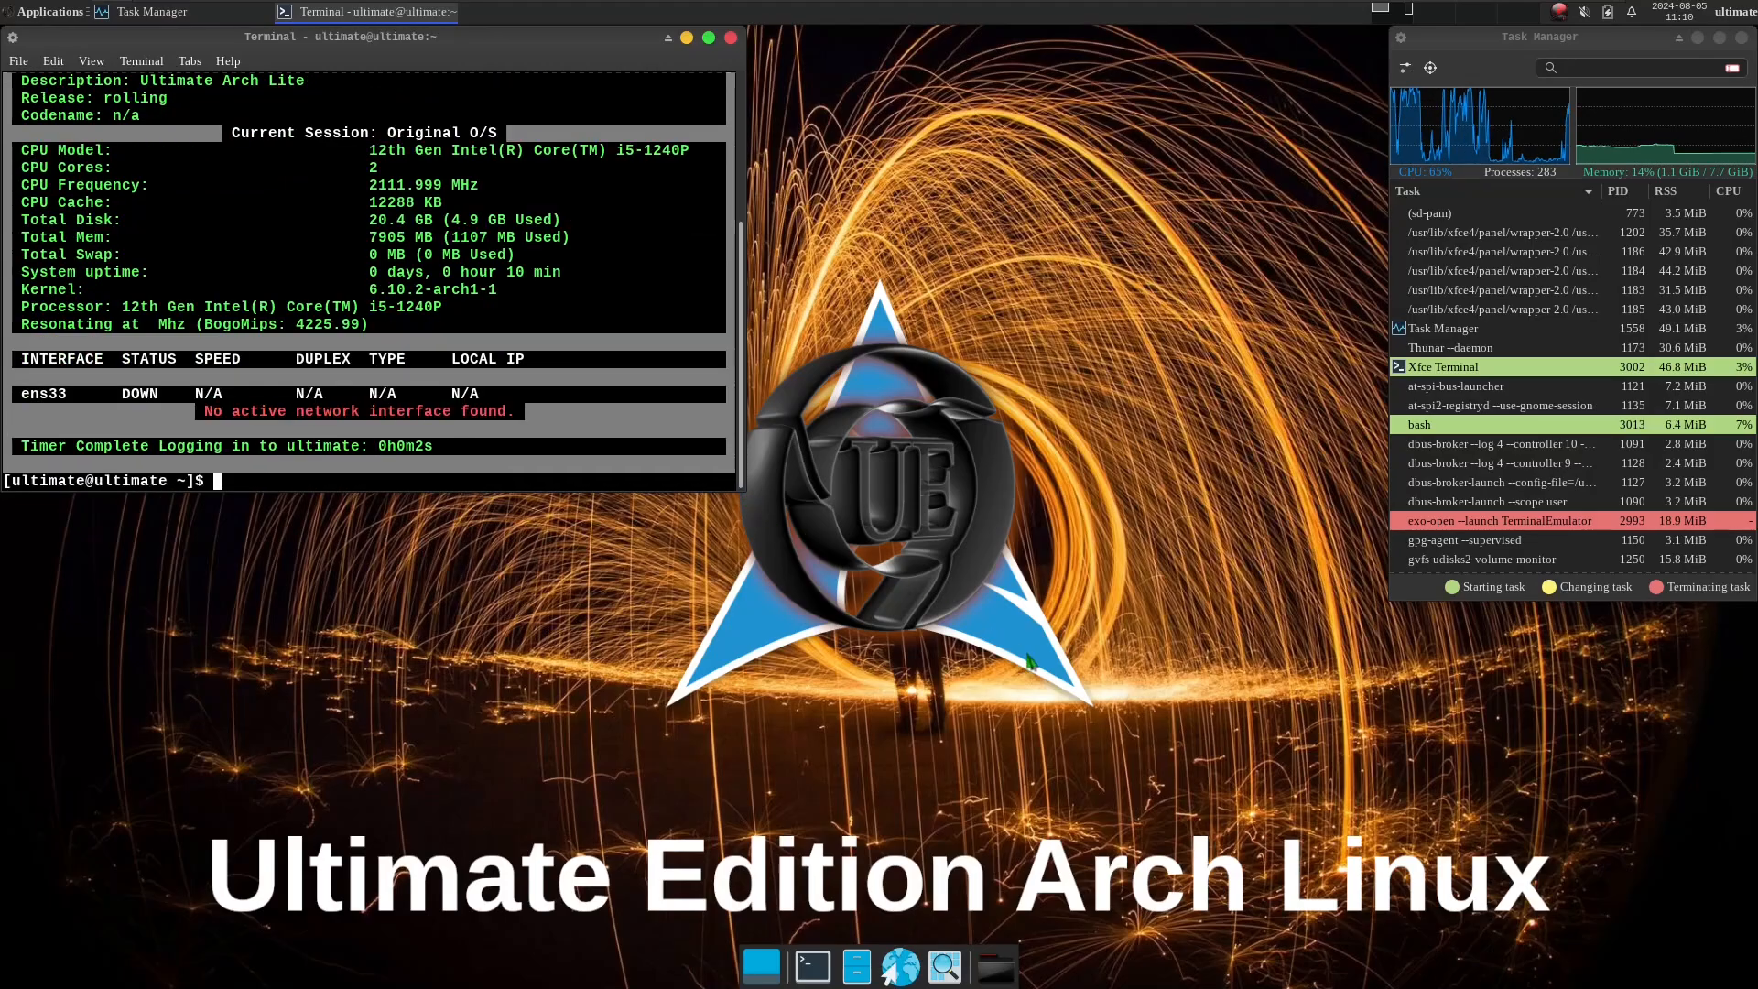
pyautogui.click(709, 39)
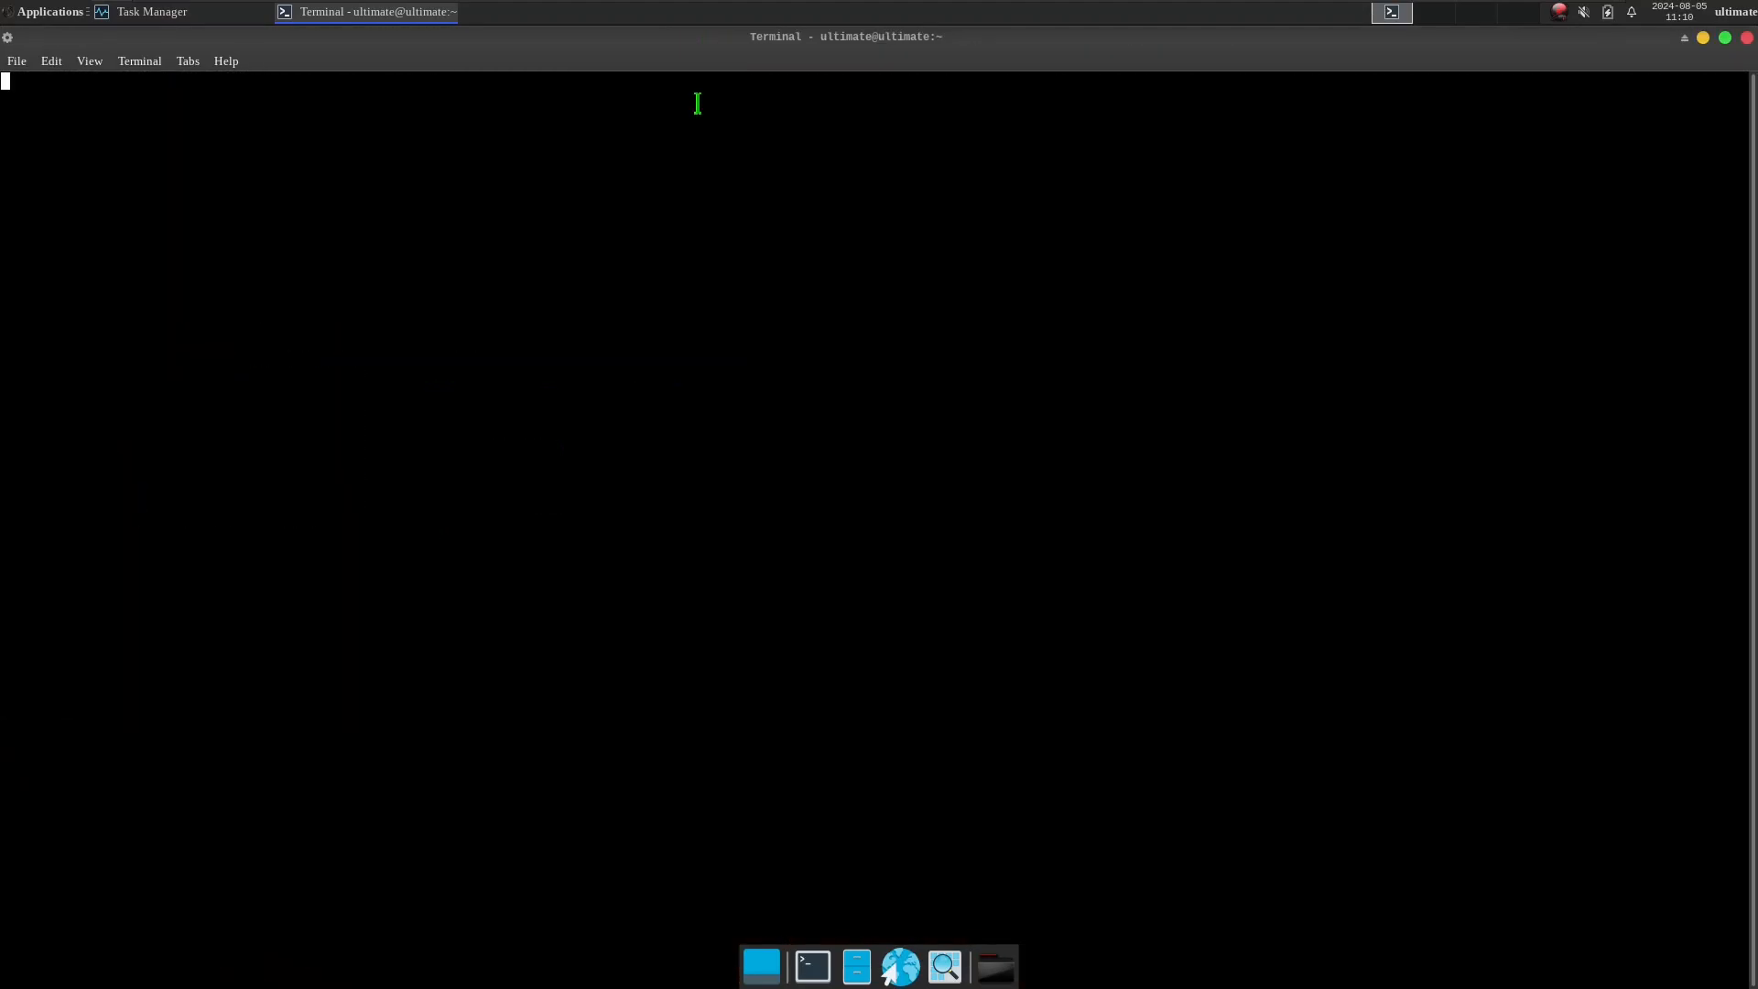
pyautogui.click(1725, 38)
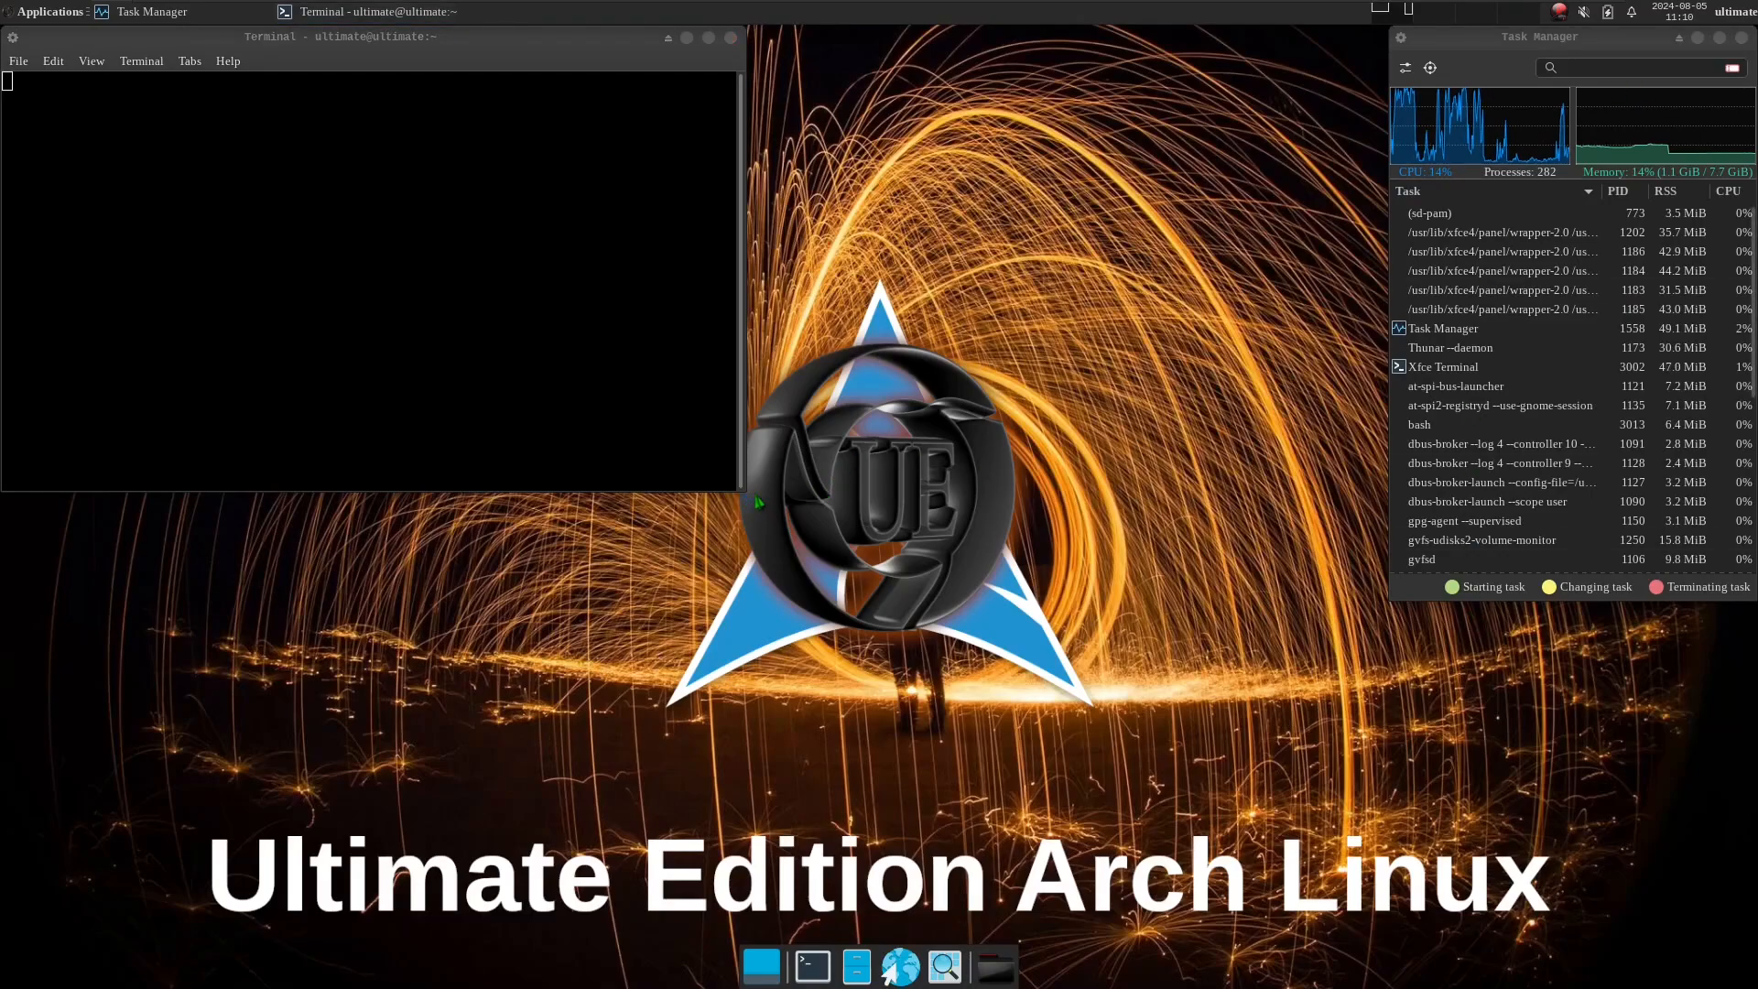
pyautogui.moveTo(749, 503); pyautogui.dragTo(1403, 961)
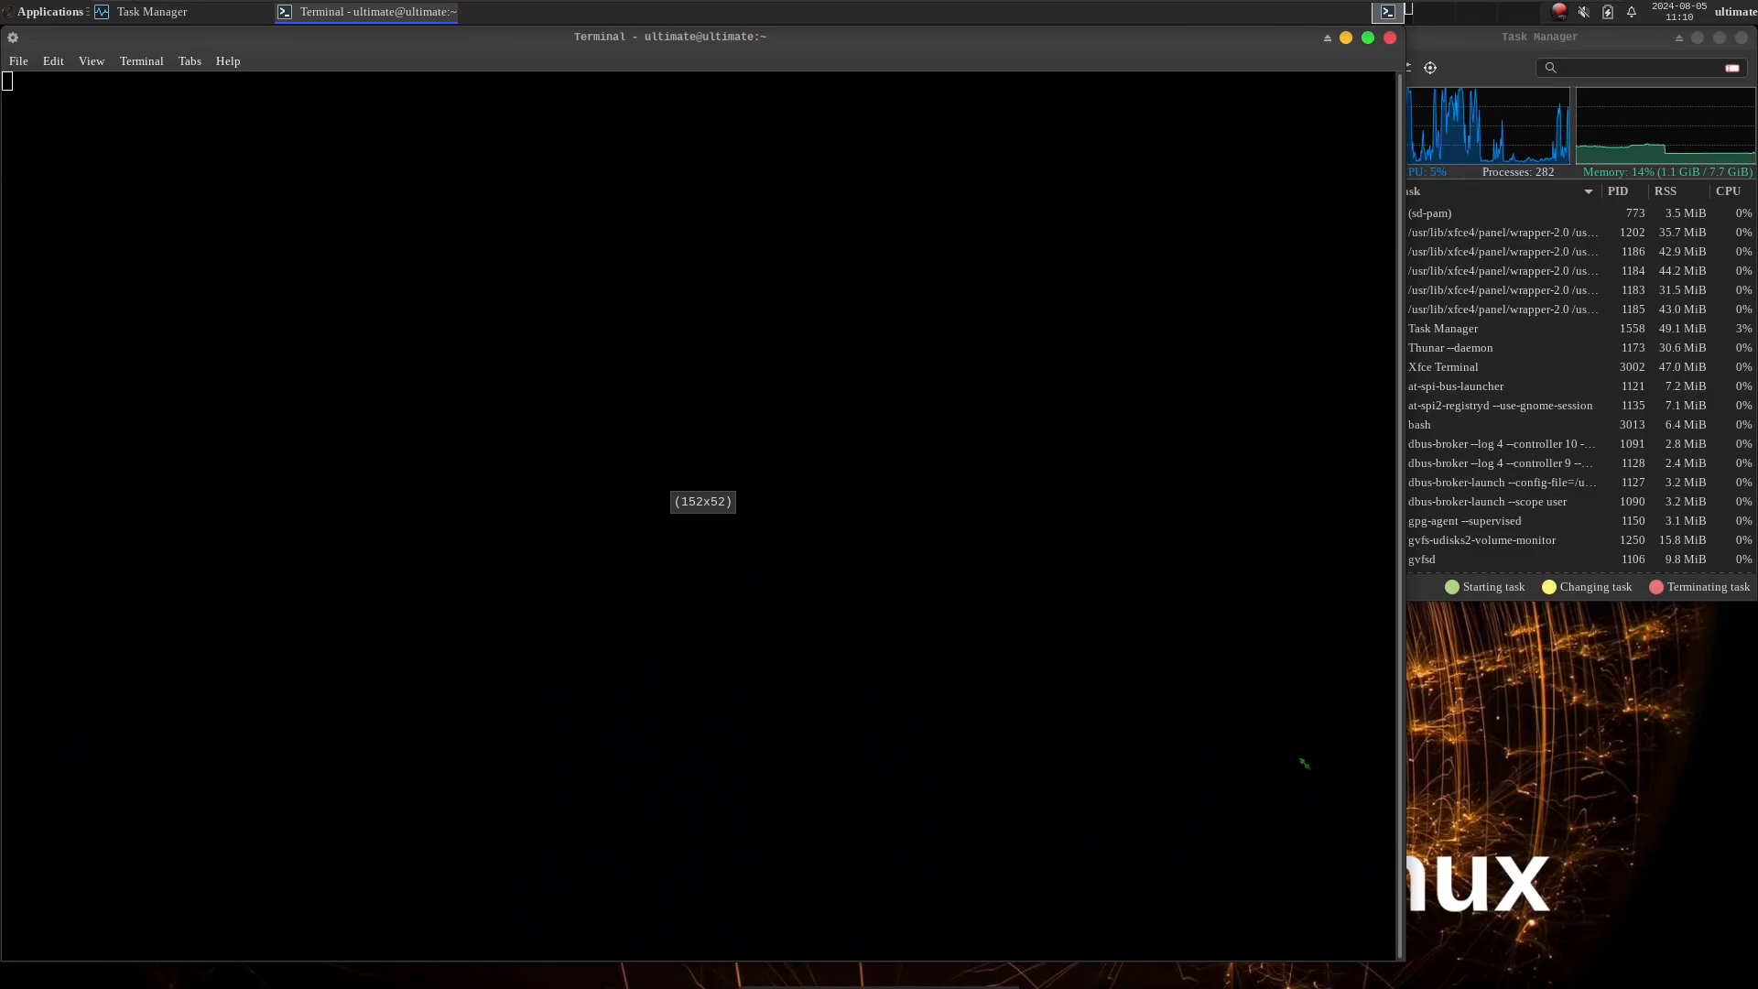
pyautogui.moveTo(1305, 764); pyautogui.dragTo(1038, 370)
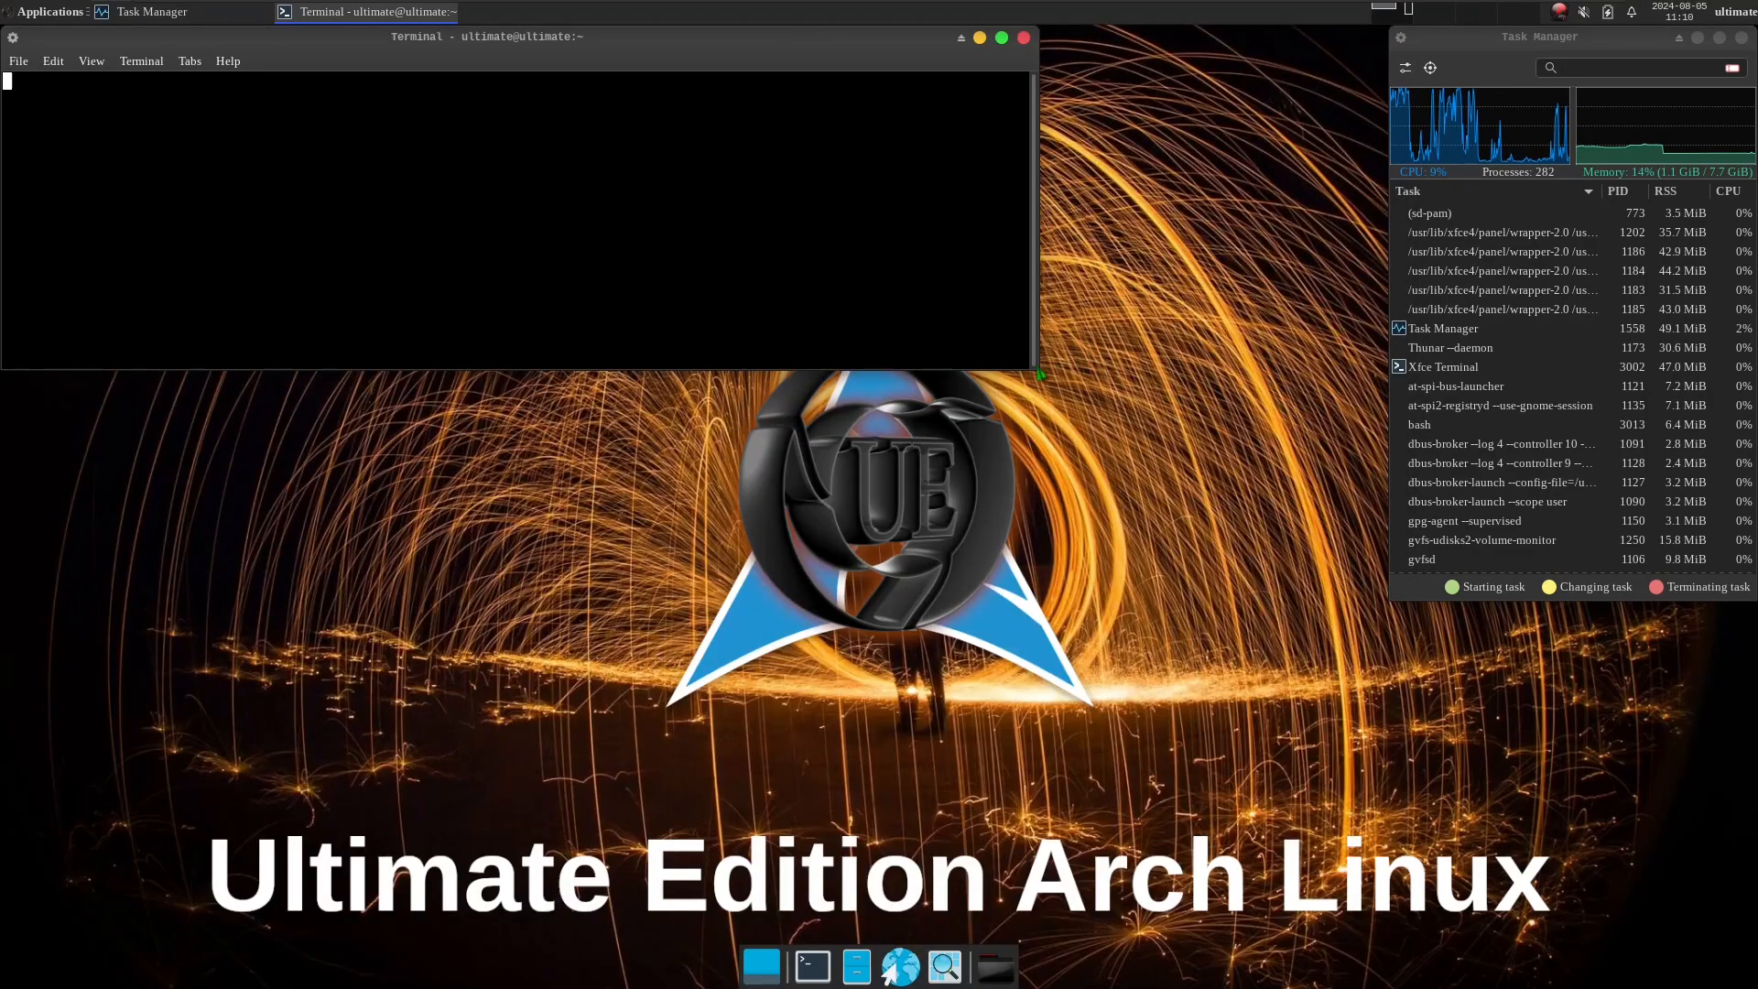
pyautogui.moveTo(1033, 370); pyautogui.dragTo(1408, 983)
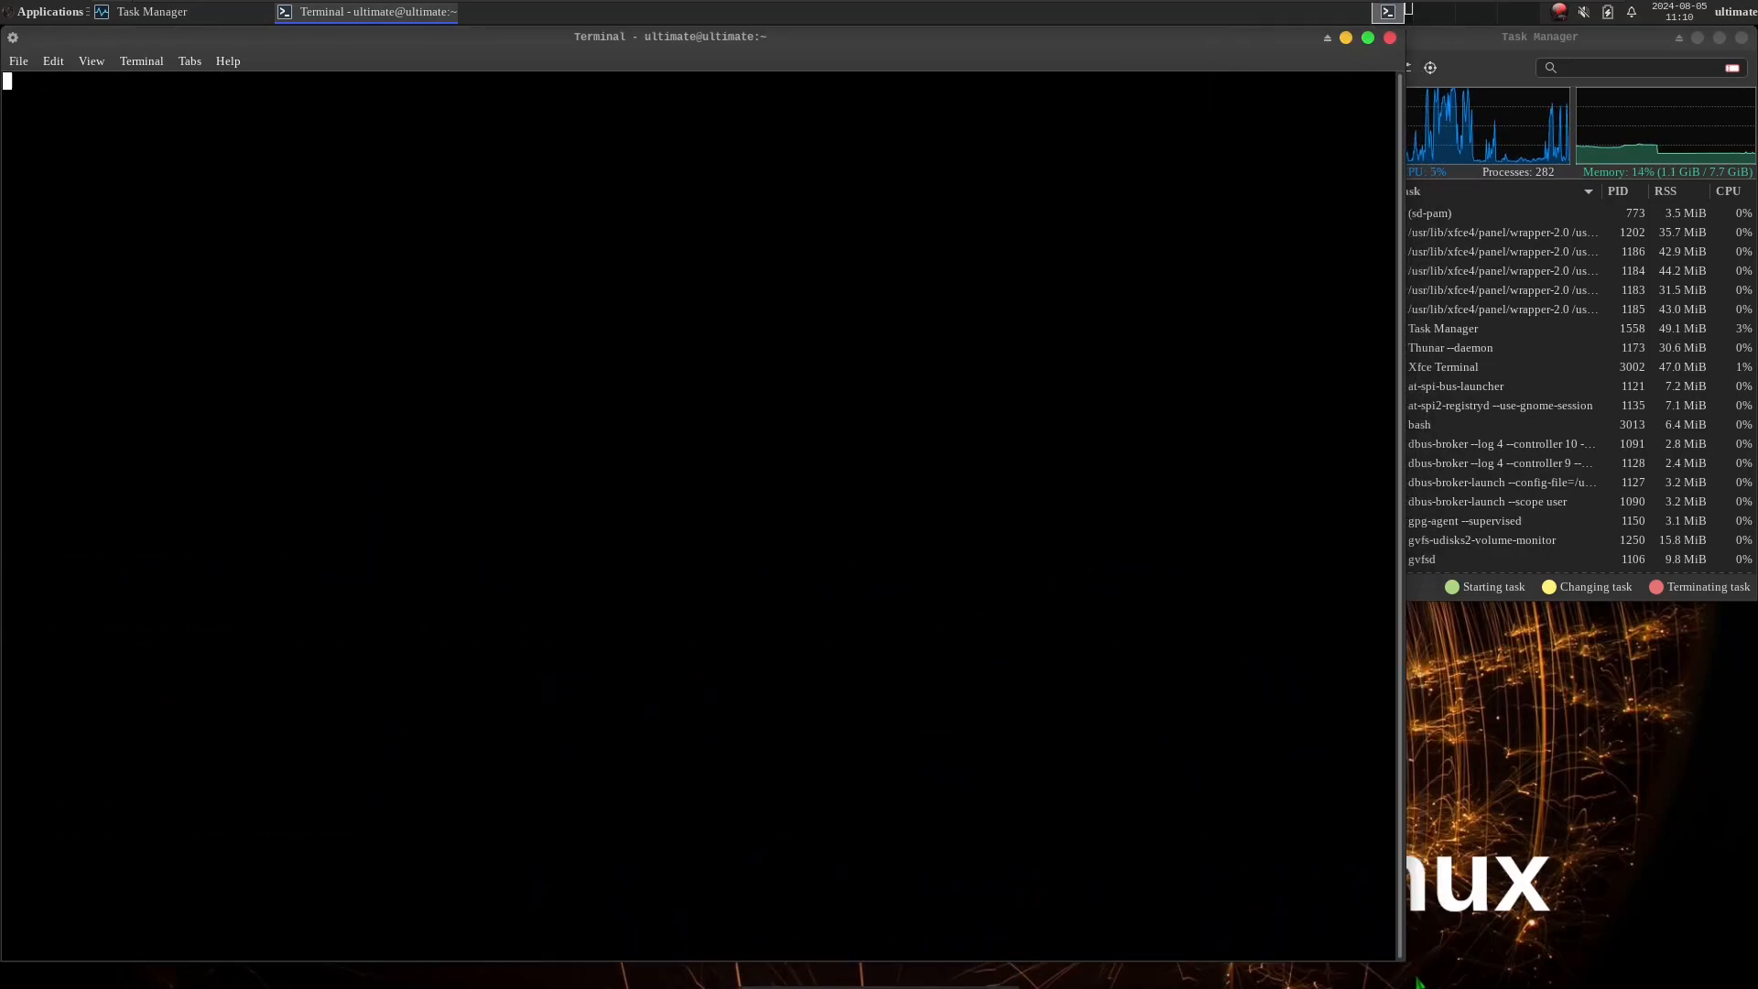
# View the About xfce4-terminal information, highlight the terminal's version number, and close the dialog.
pyautogui.click(228, 60)
pyautogui.click(245, 105)
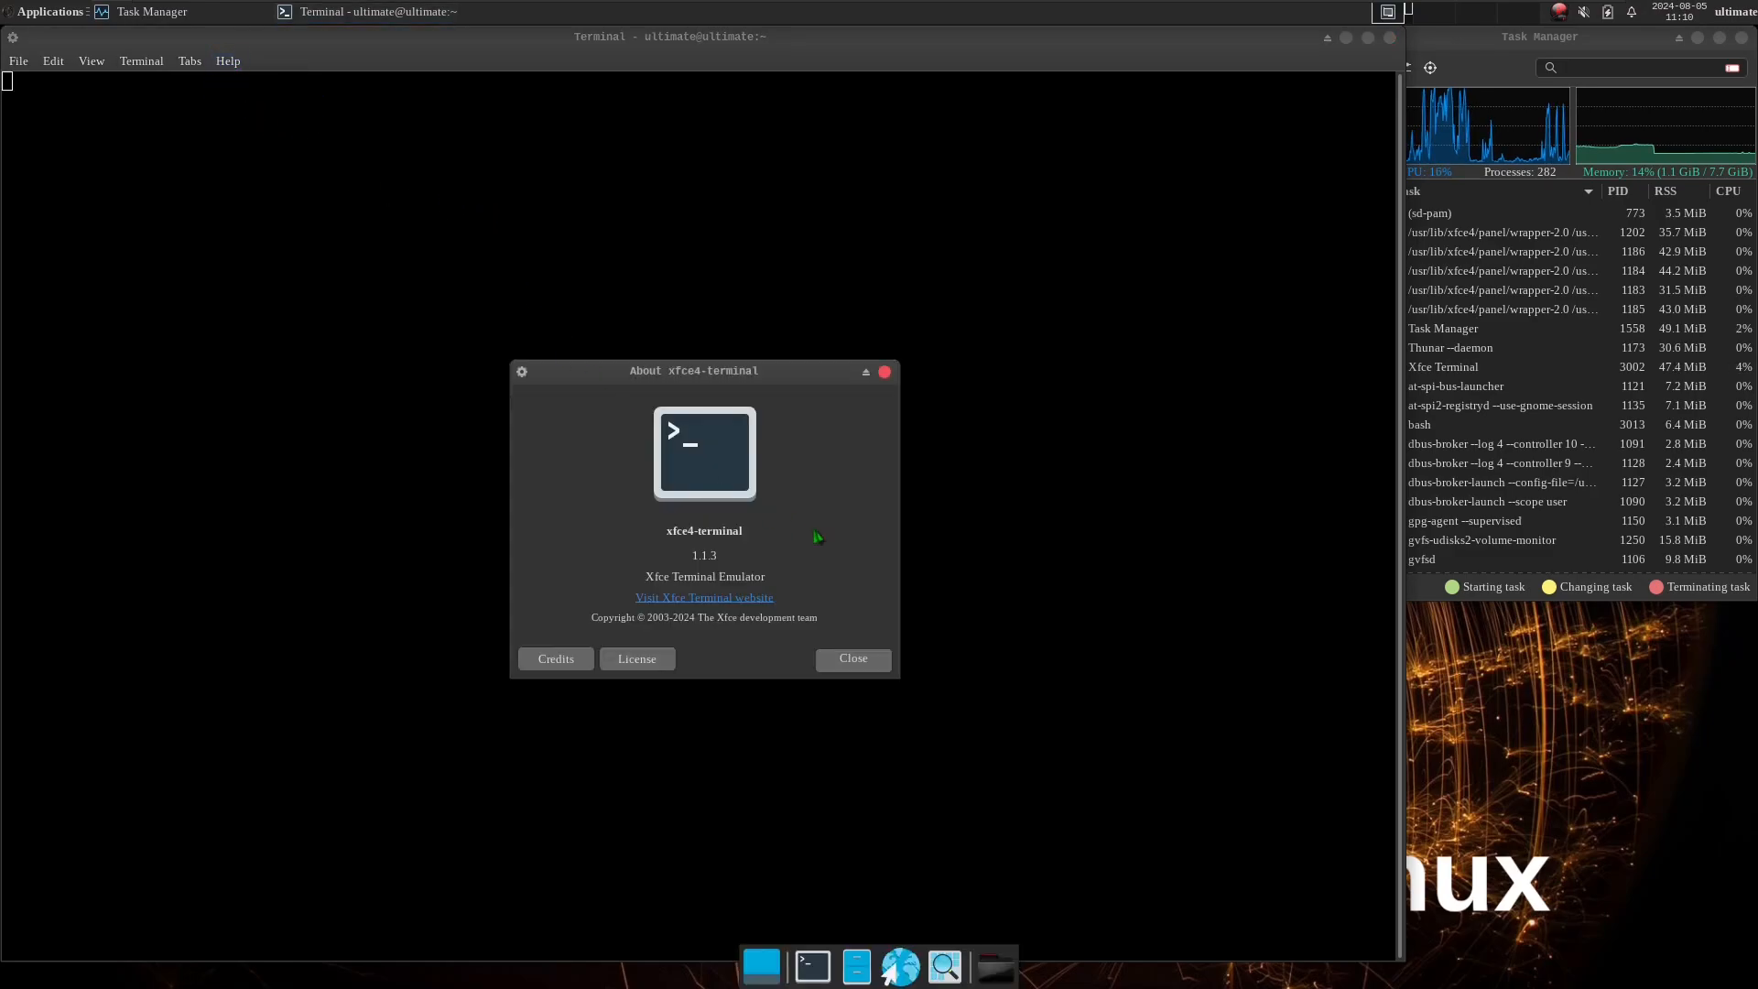
pyautogui.moveTo(792, 560); pyautogui.dragTo(586, 530)
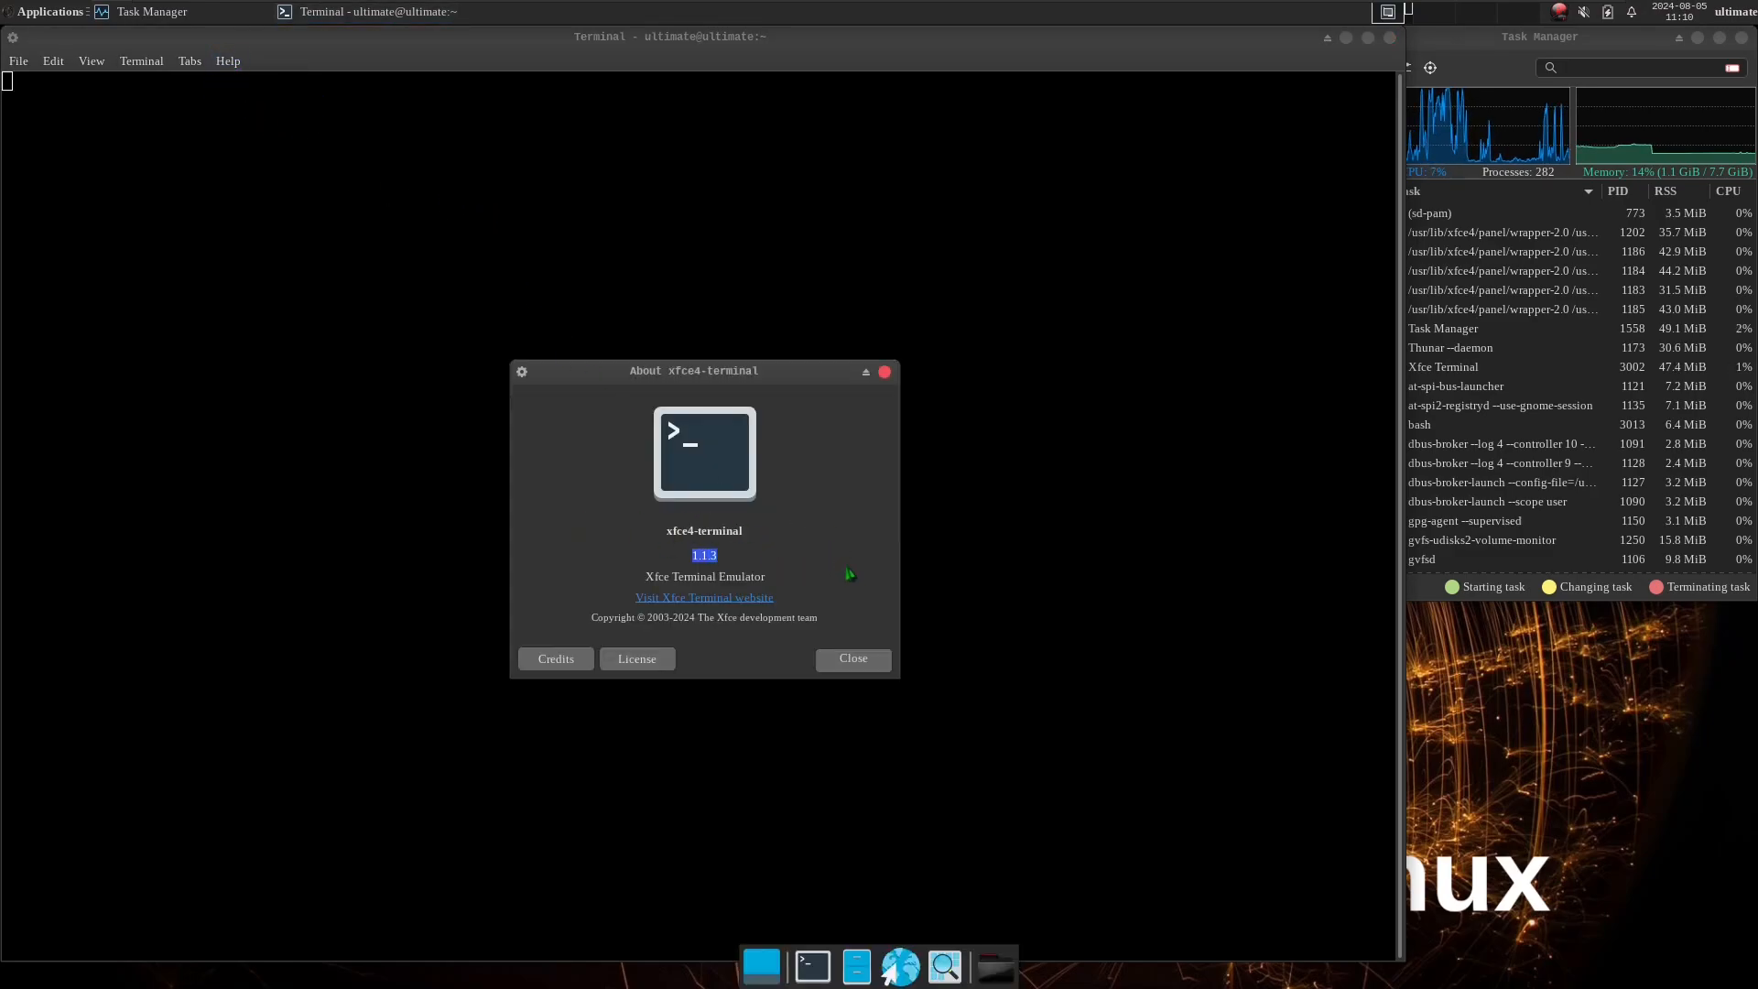
pyautogui.click(853, 660)
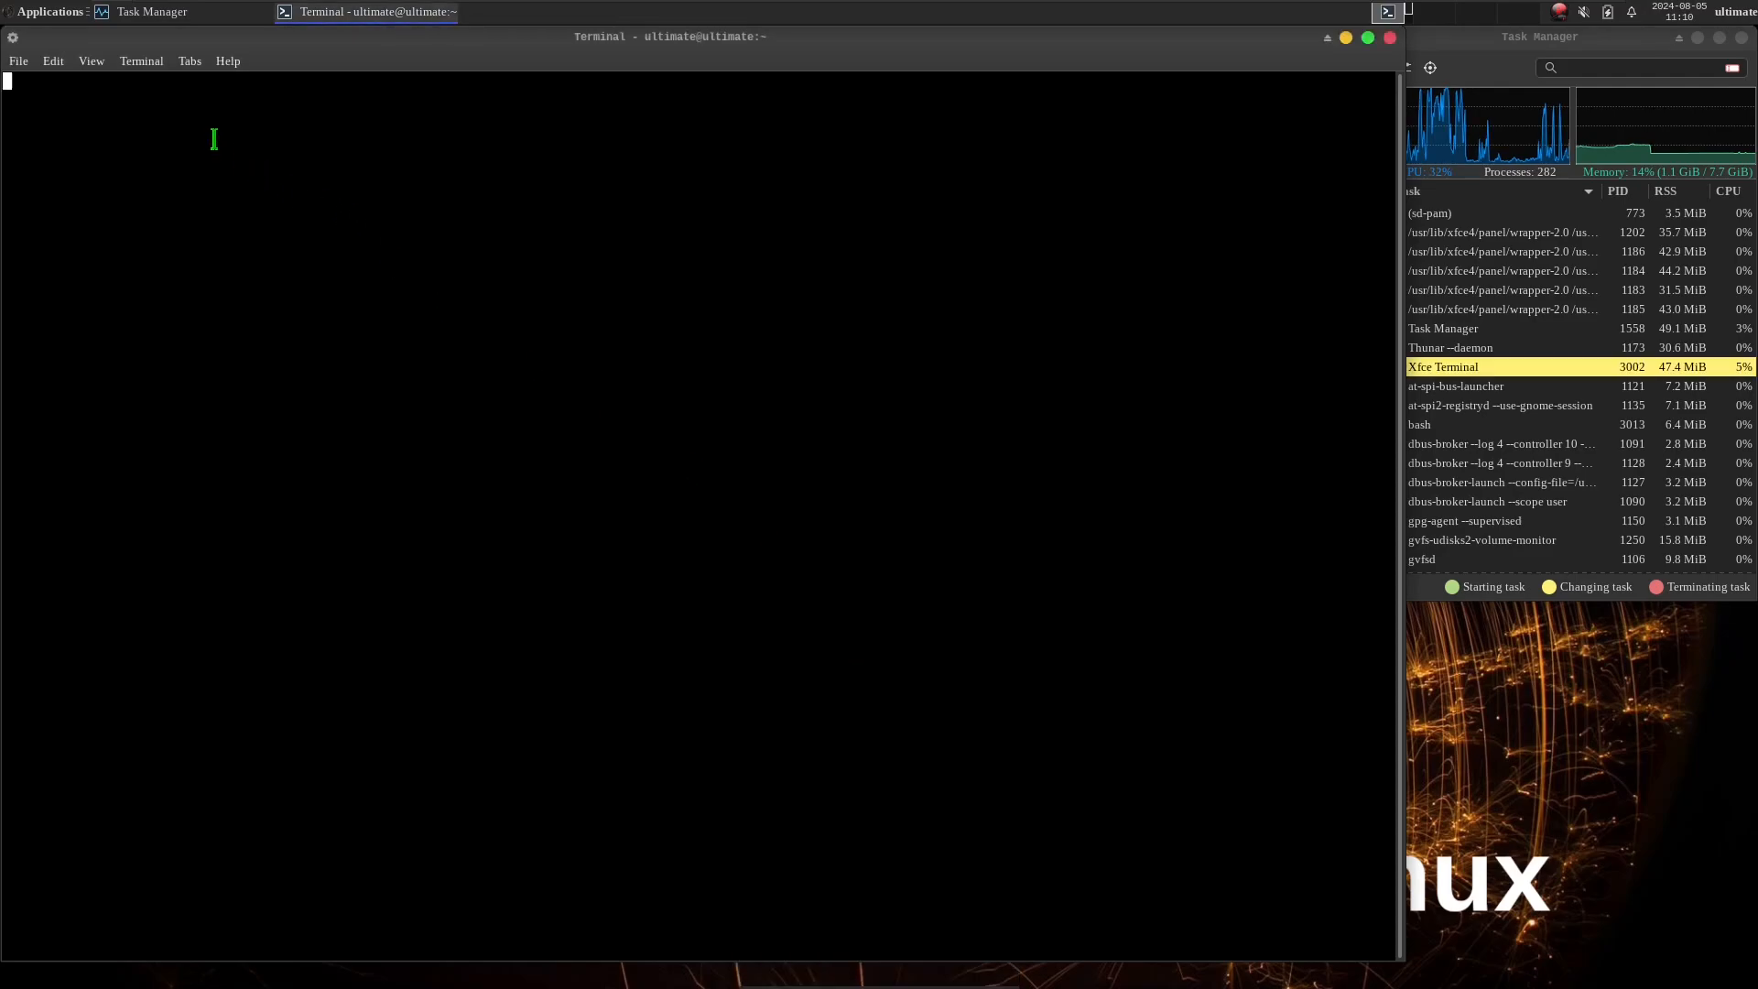
# Open a second terminal tab and try running inxi in it to check the system information.
pyautogui.click(18, 60)
pyautogui.click(37, 79)
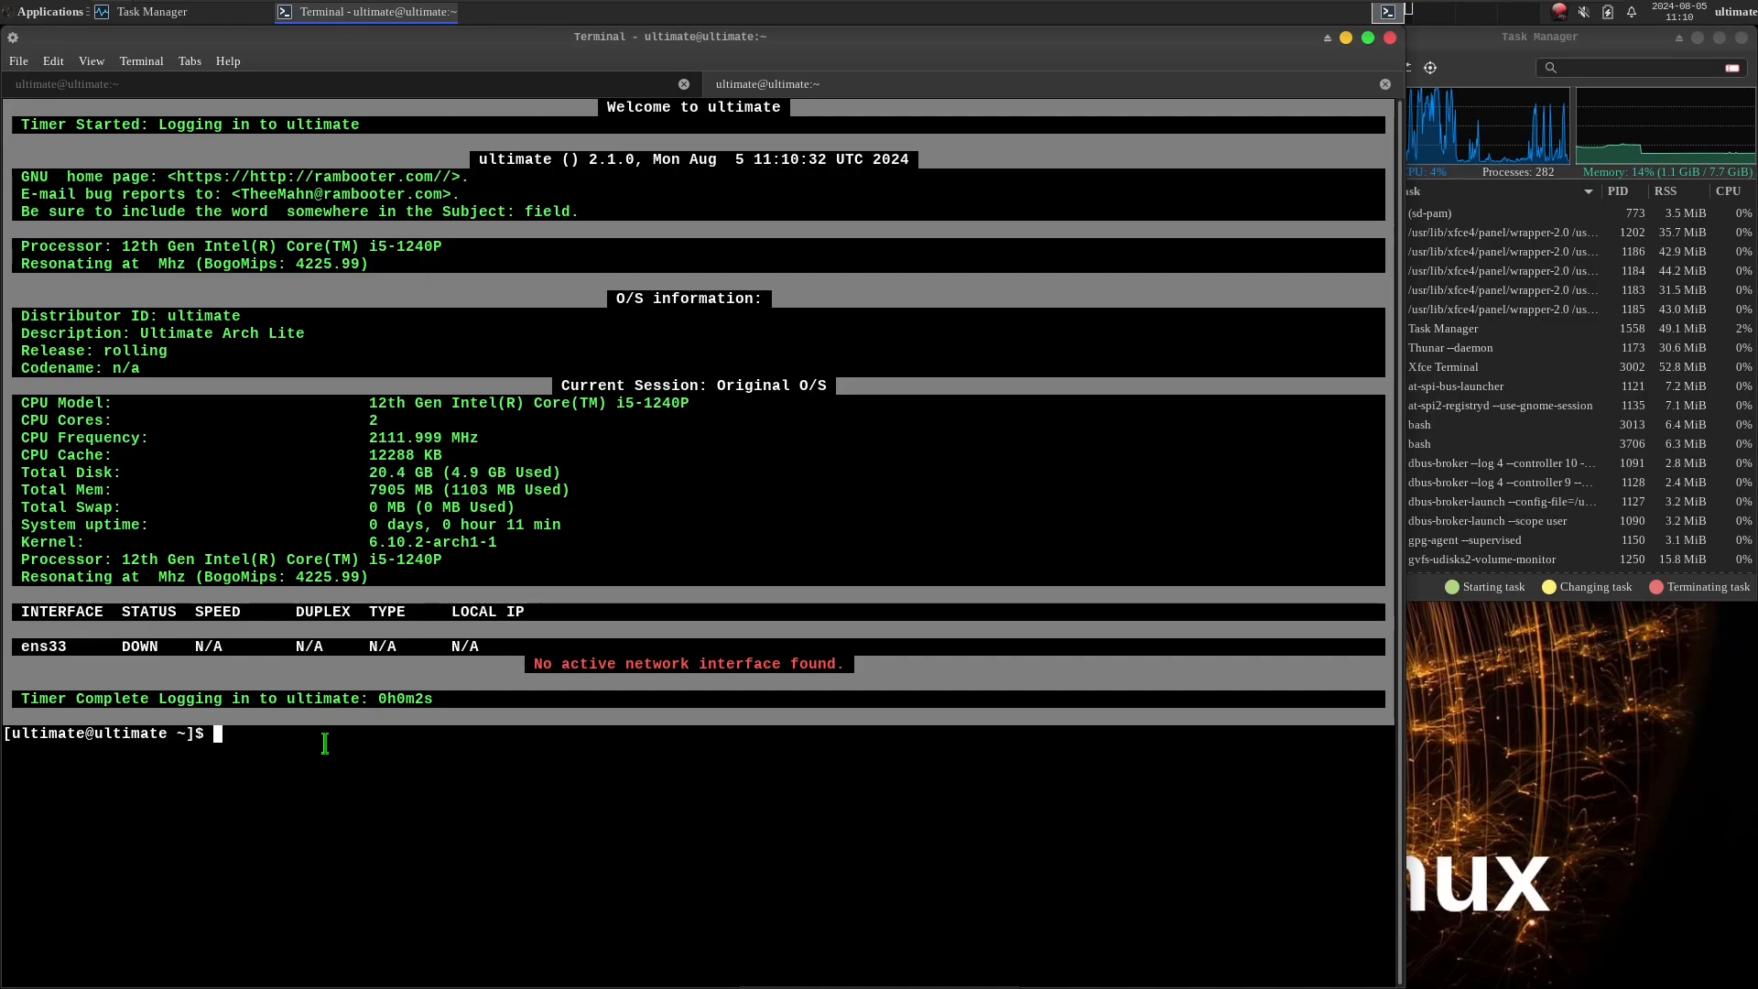
pyautogui.write('n')
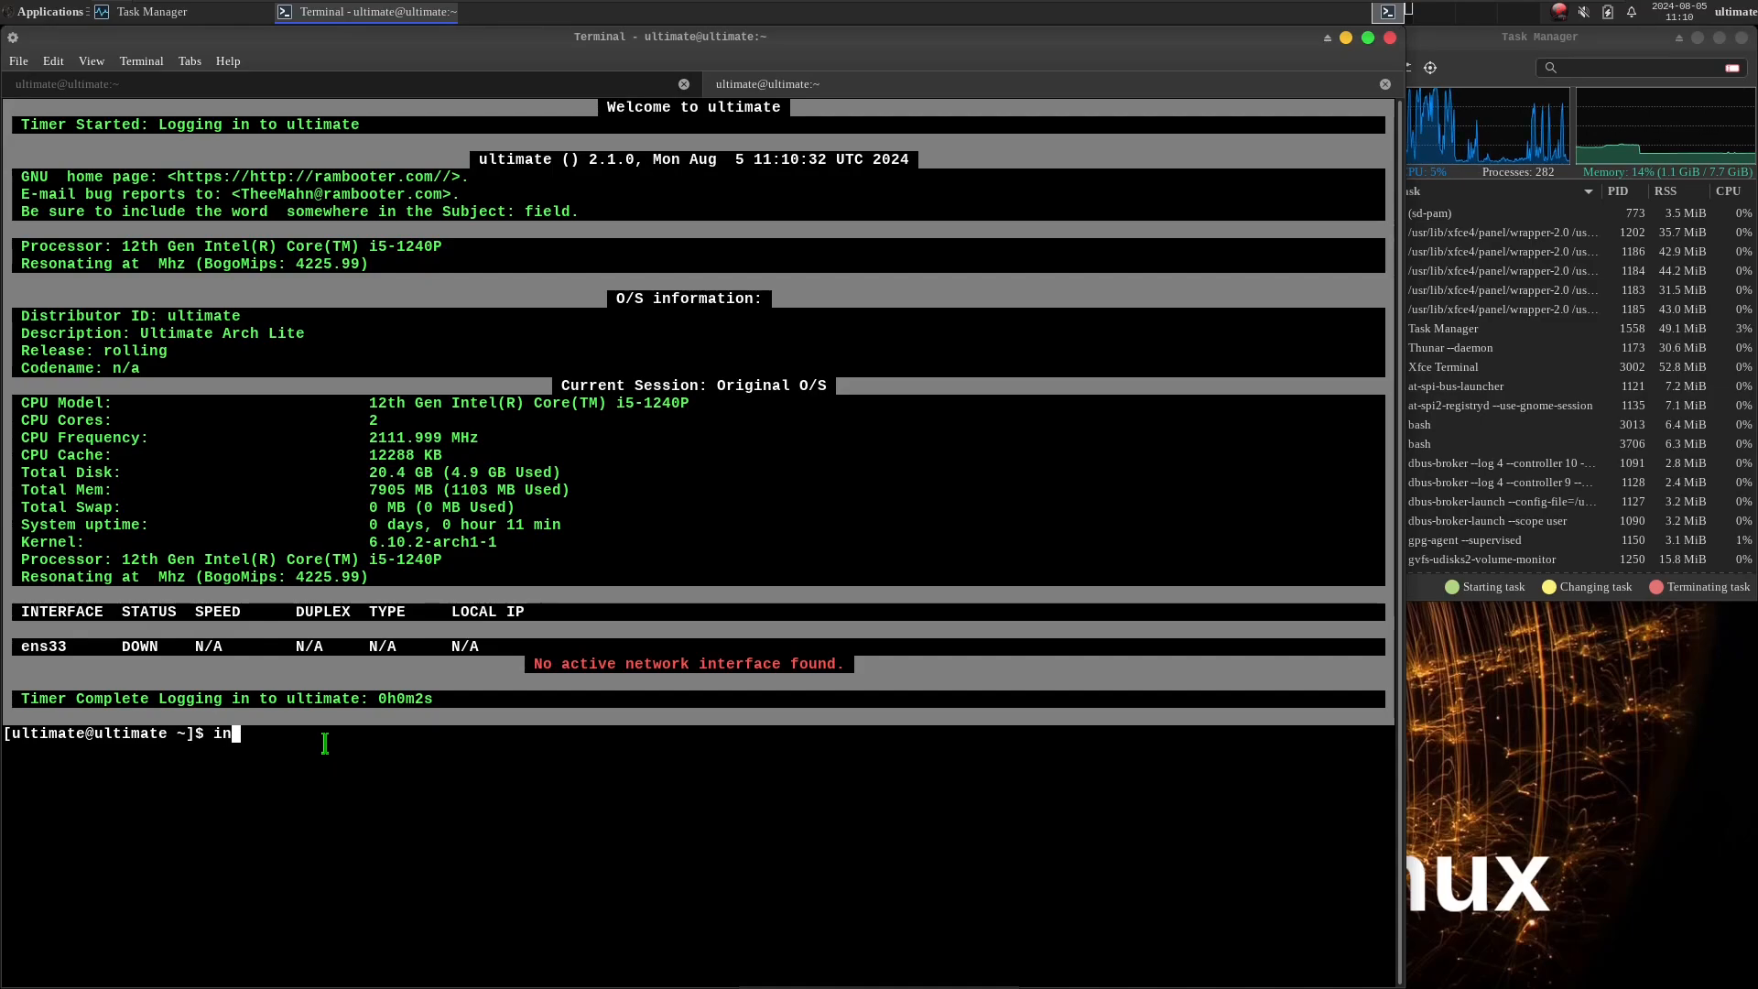
pyautogui.write('xi')
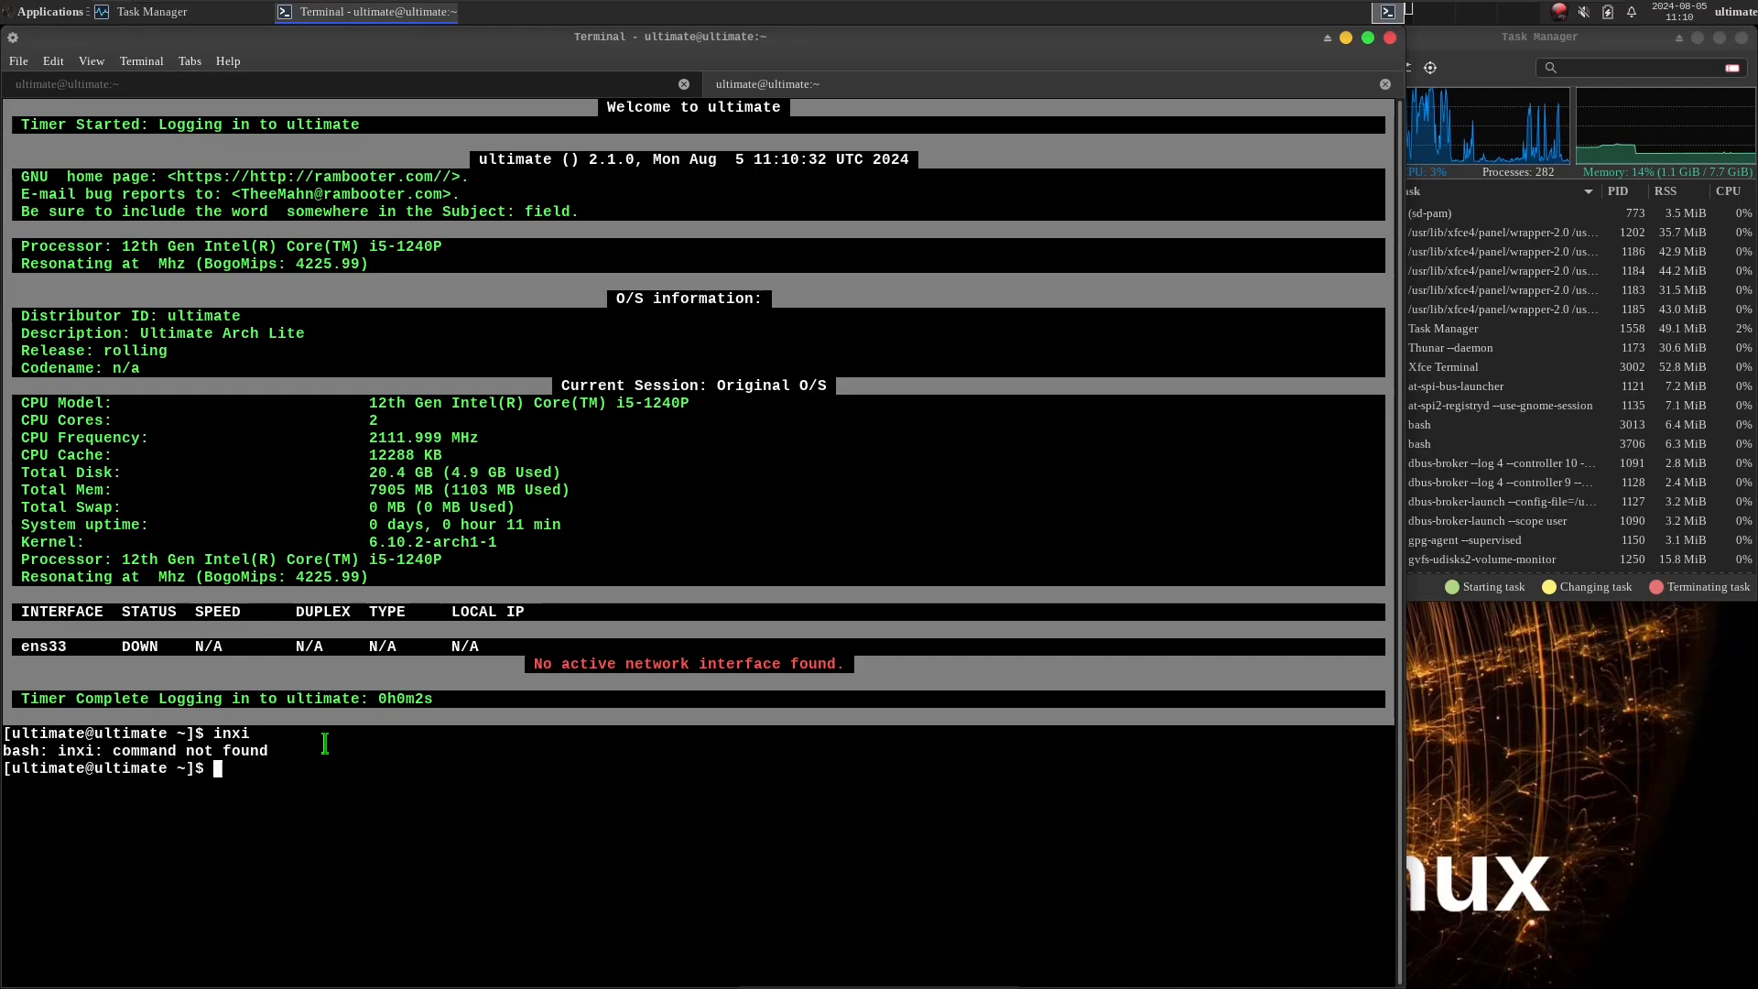
pyautogui.write('neo')
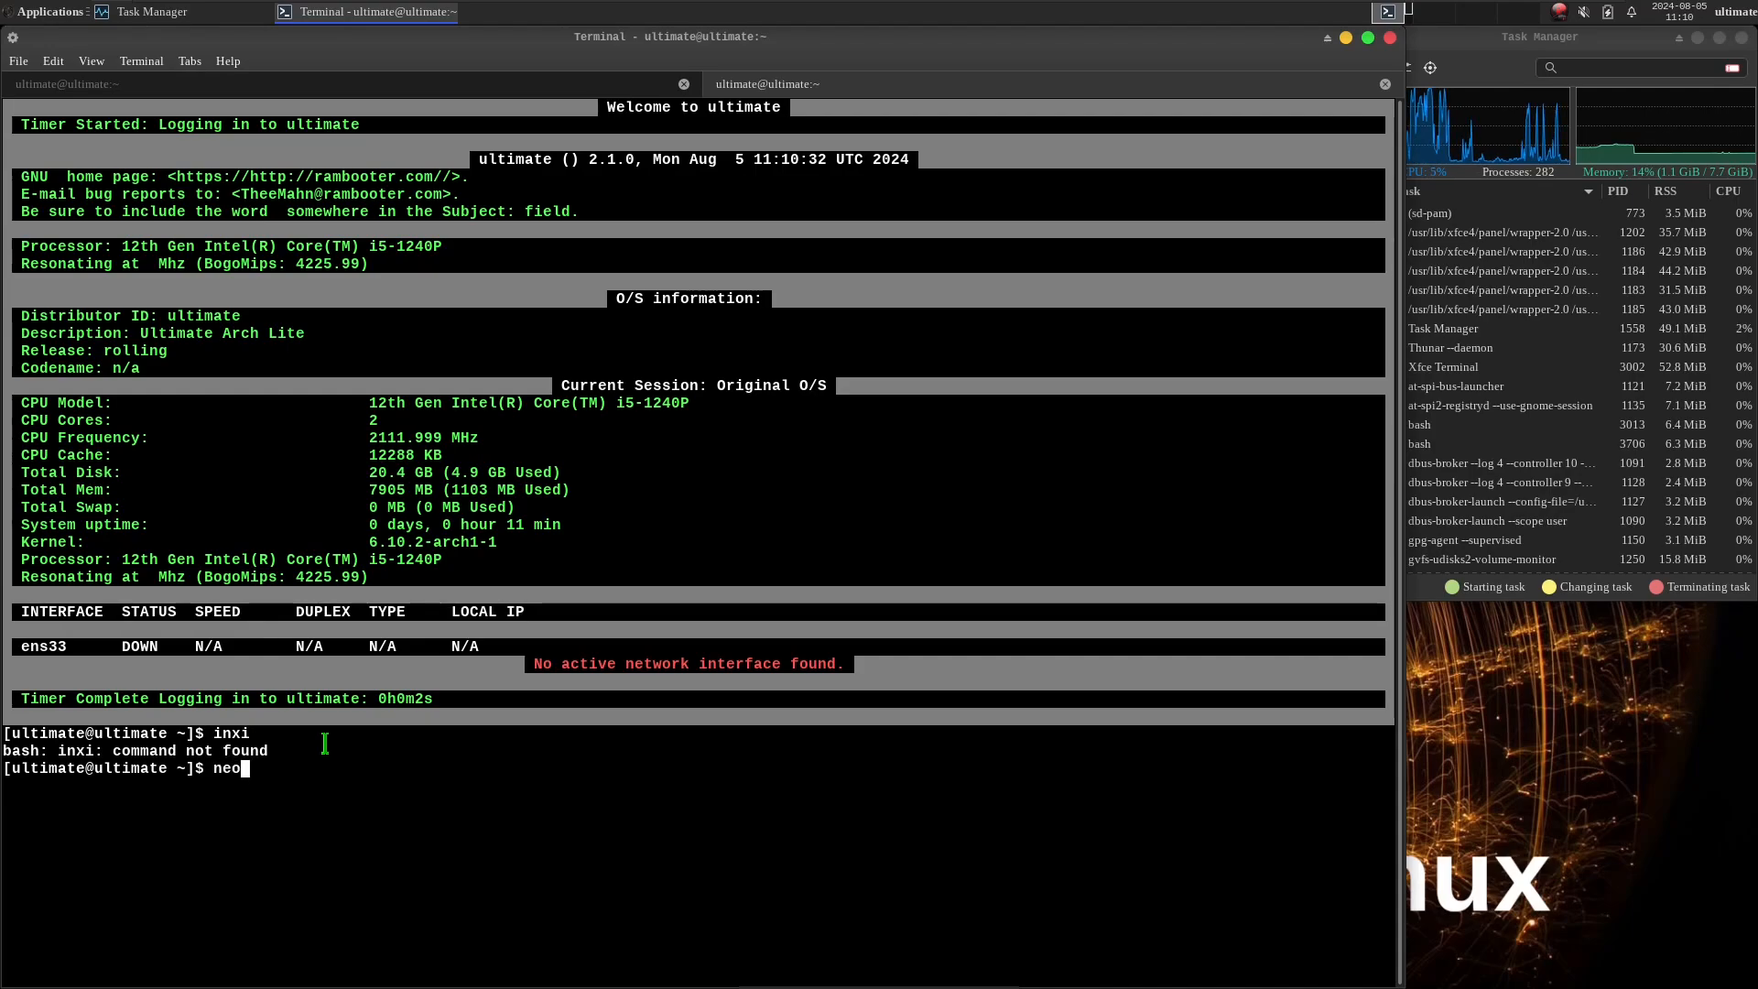
pyautogui.write('fetch')
# Try running neofetch in the terminal, and close the current tab from the window-closing confirmation.
pyautogui.press('Return')
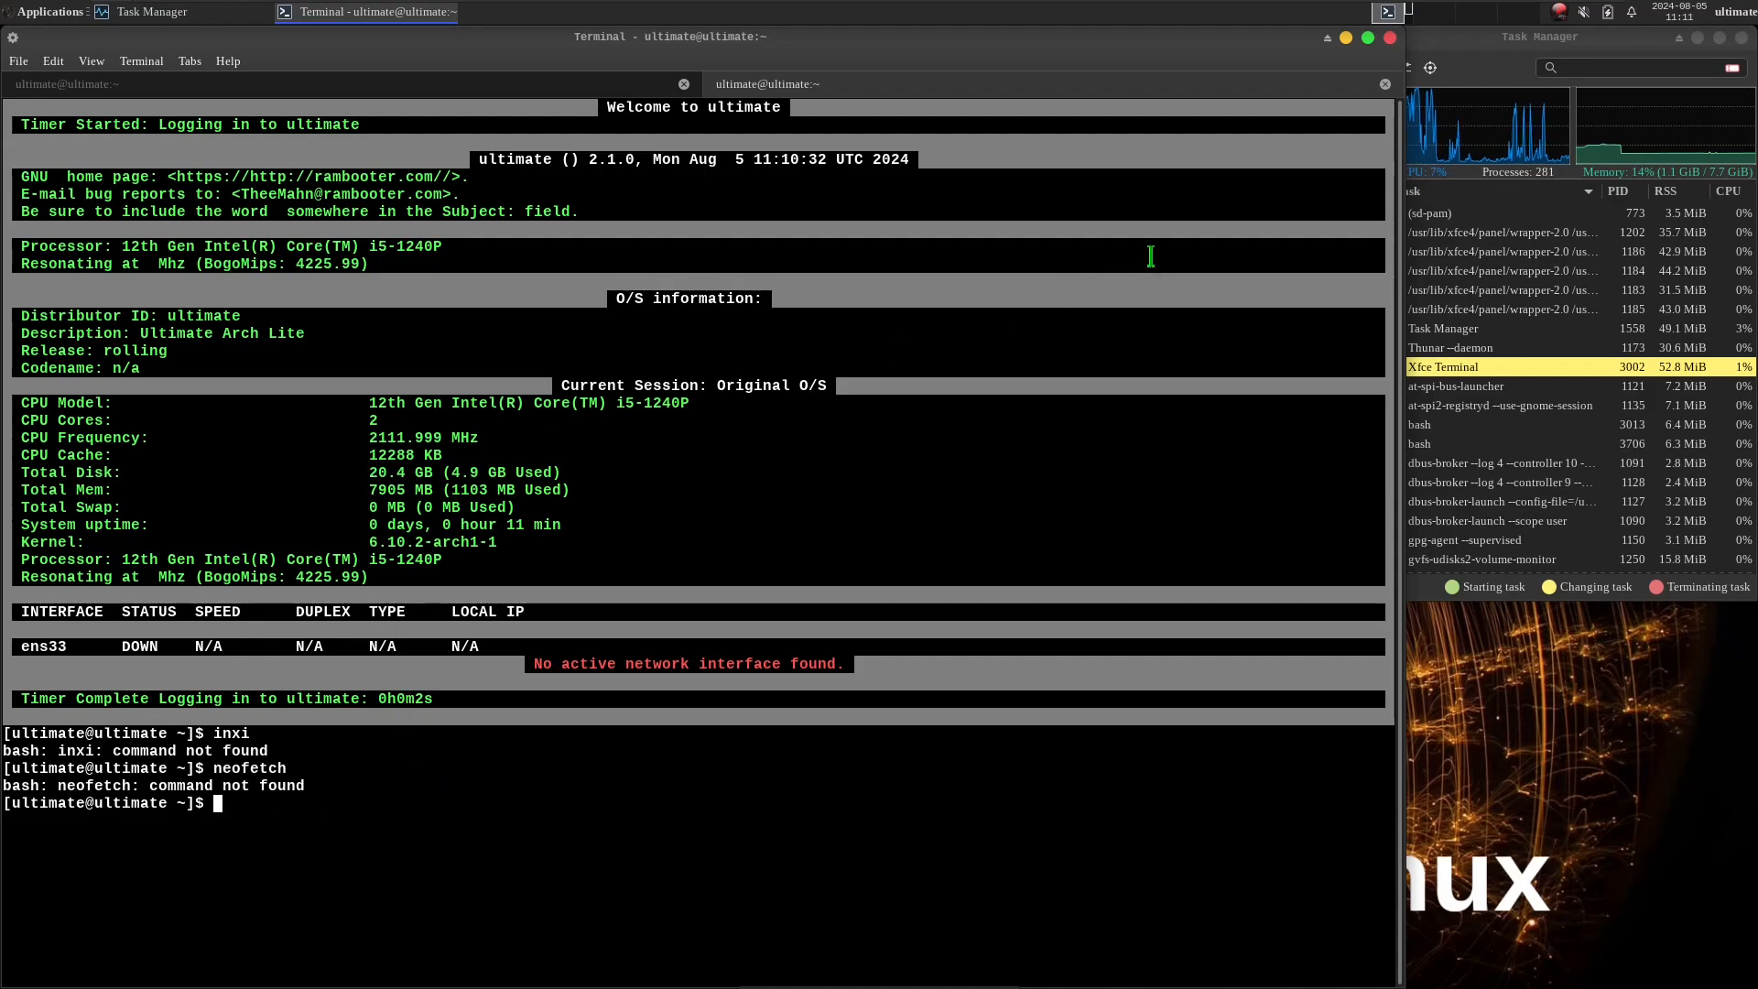
pyautogui.click(1391, 38)
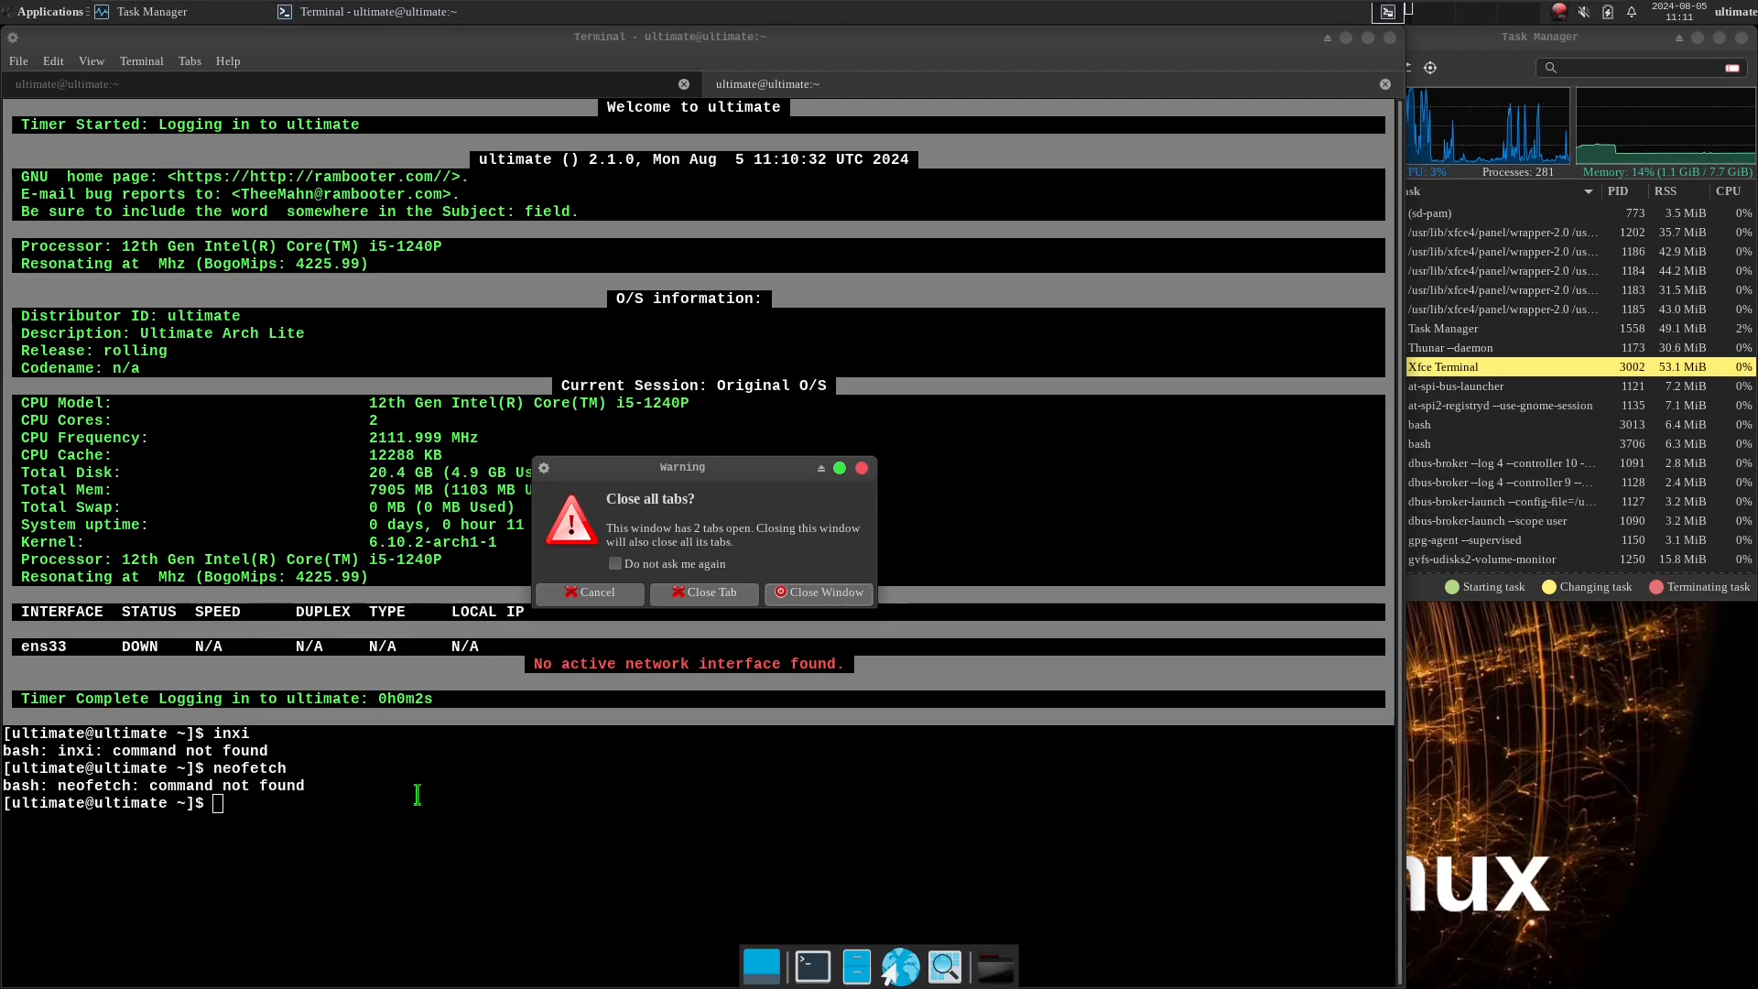
pyautogui.click(692, 593)
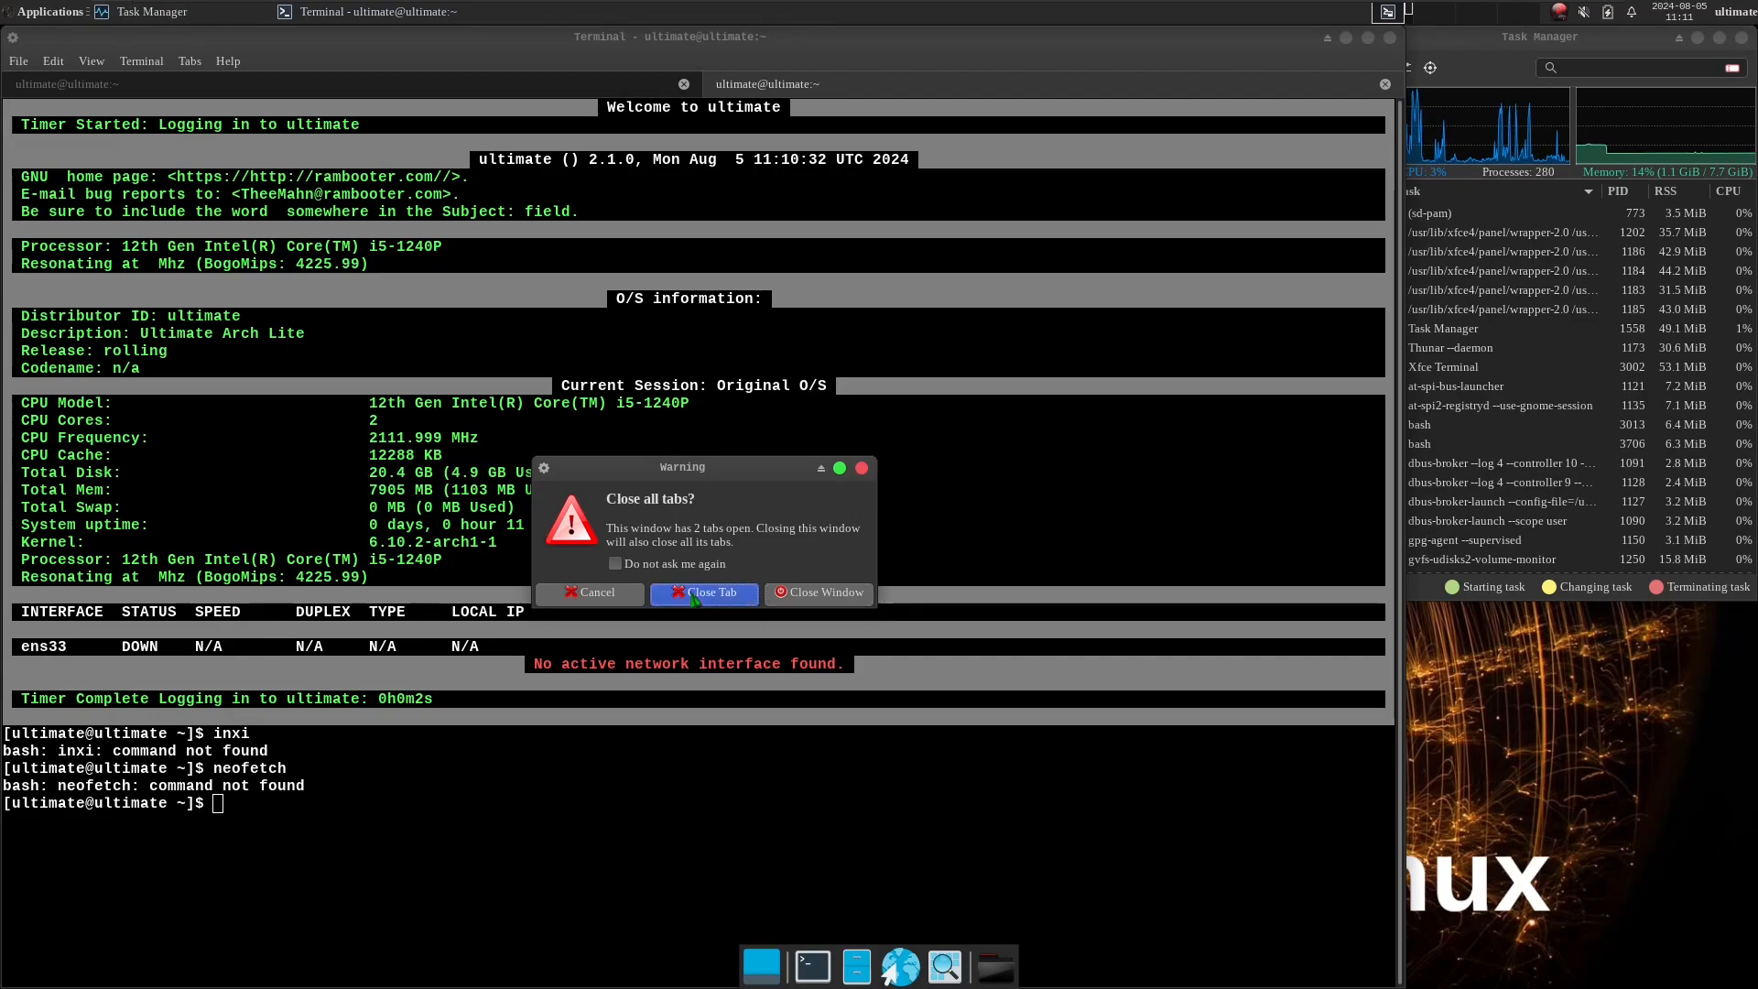
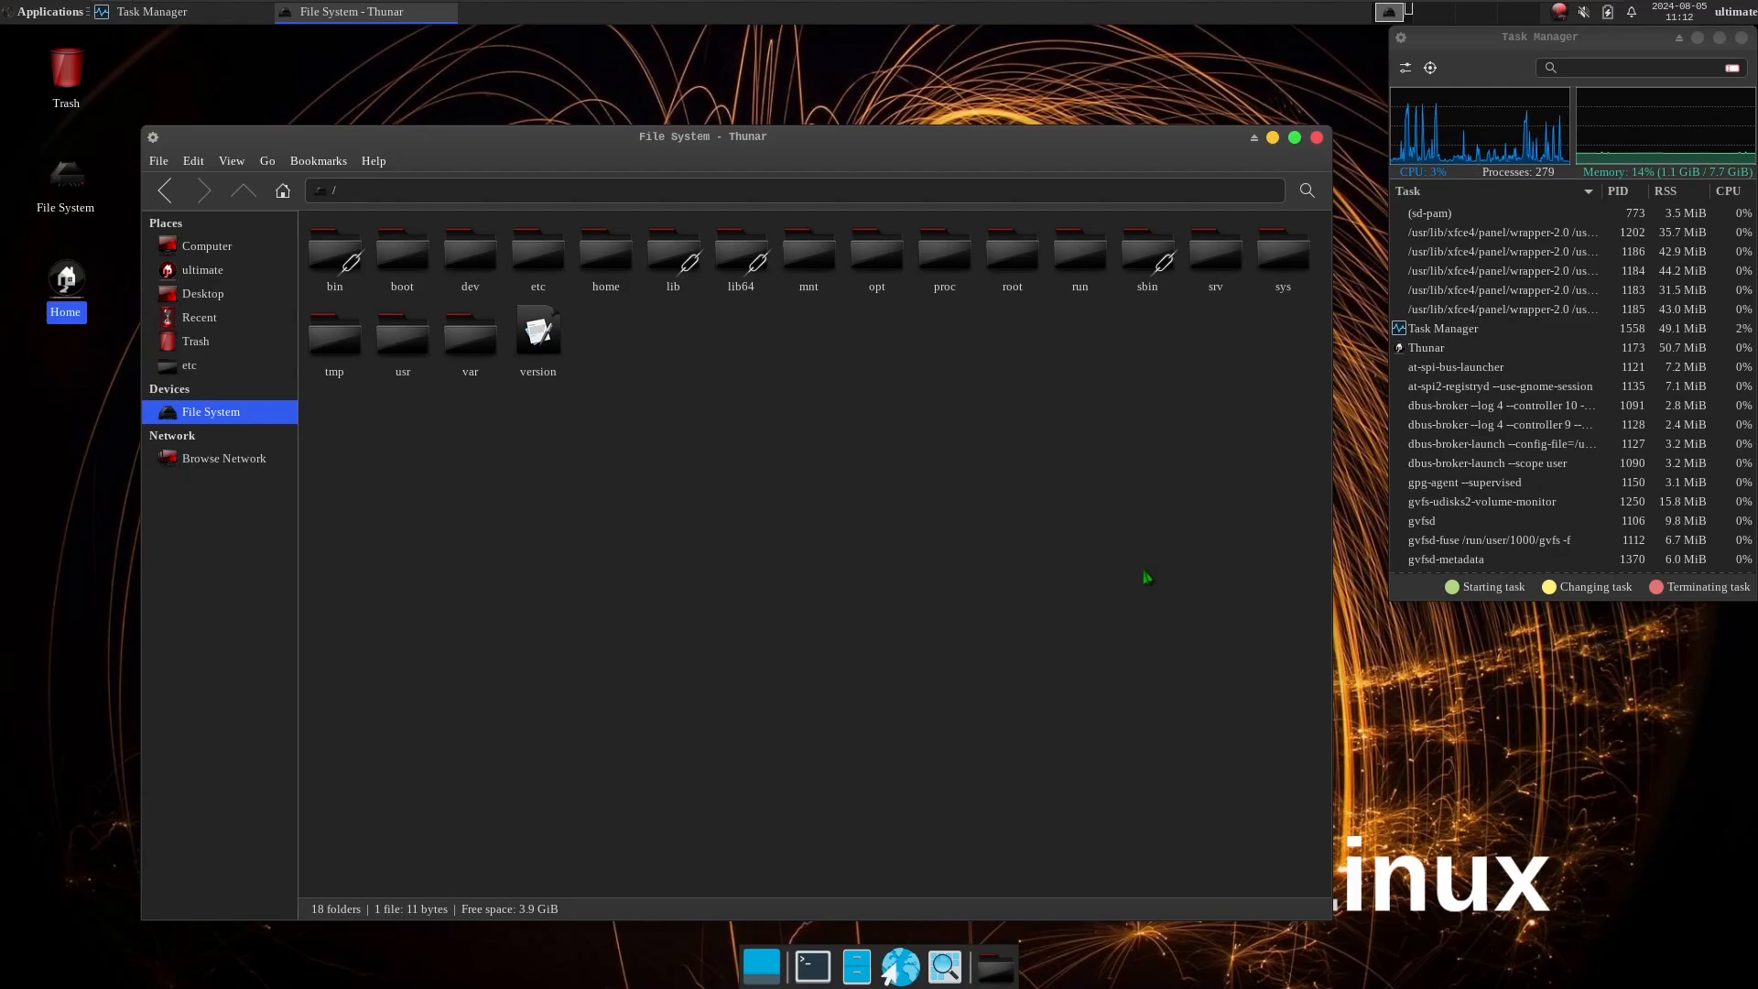
# Look through Thunar's Side Pane, Behavior, Advanced and Shortcuts preferences, and close the preferences dialog and the file manager.
pyautogui.click(394, 161)
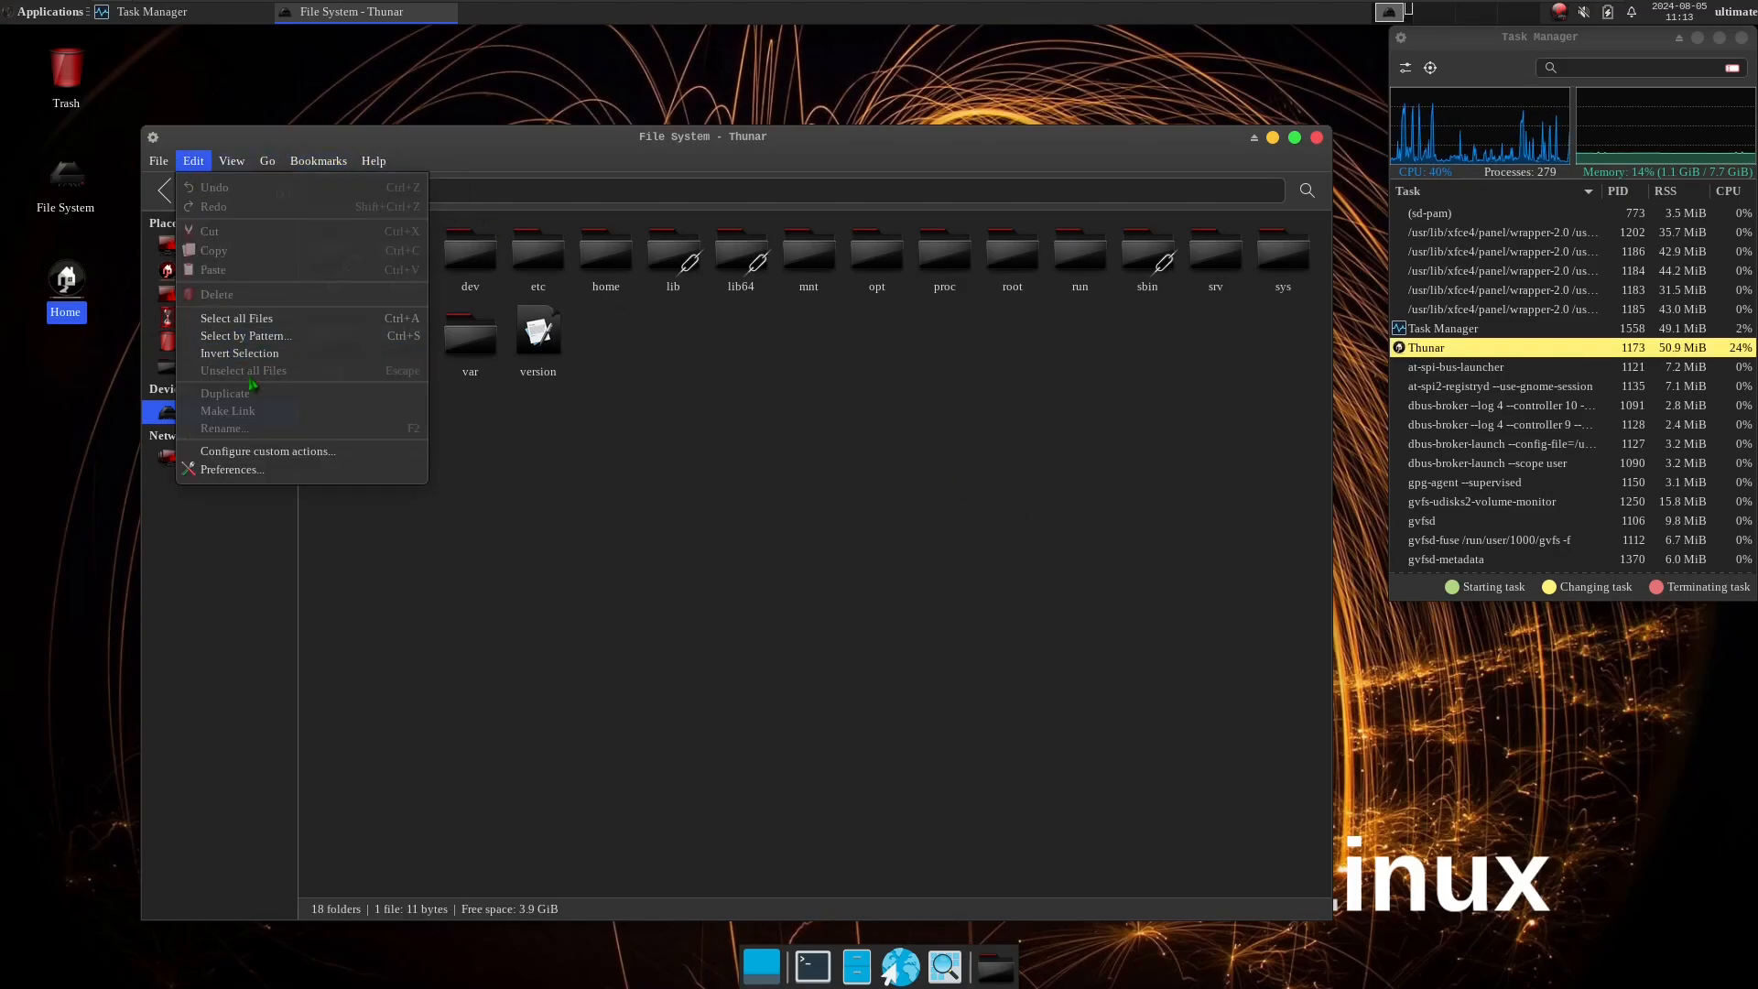
pyautogui.click(233, 469)
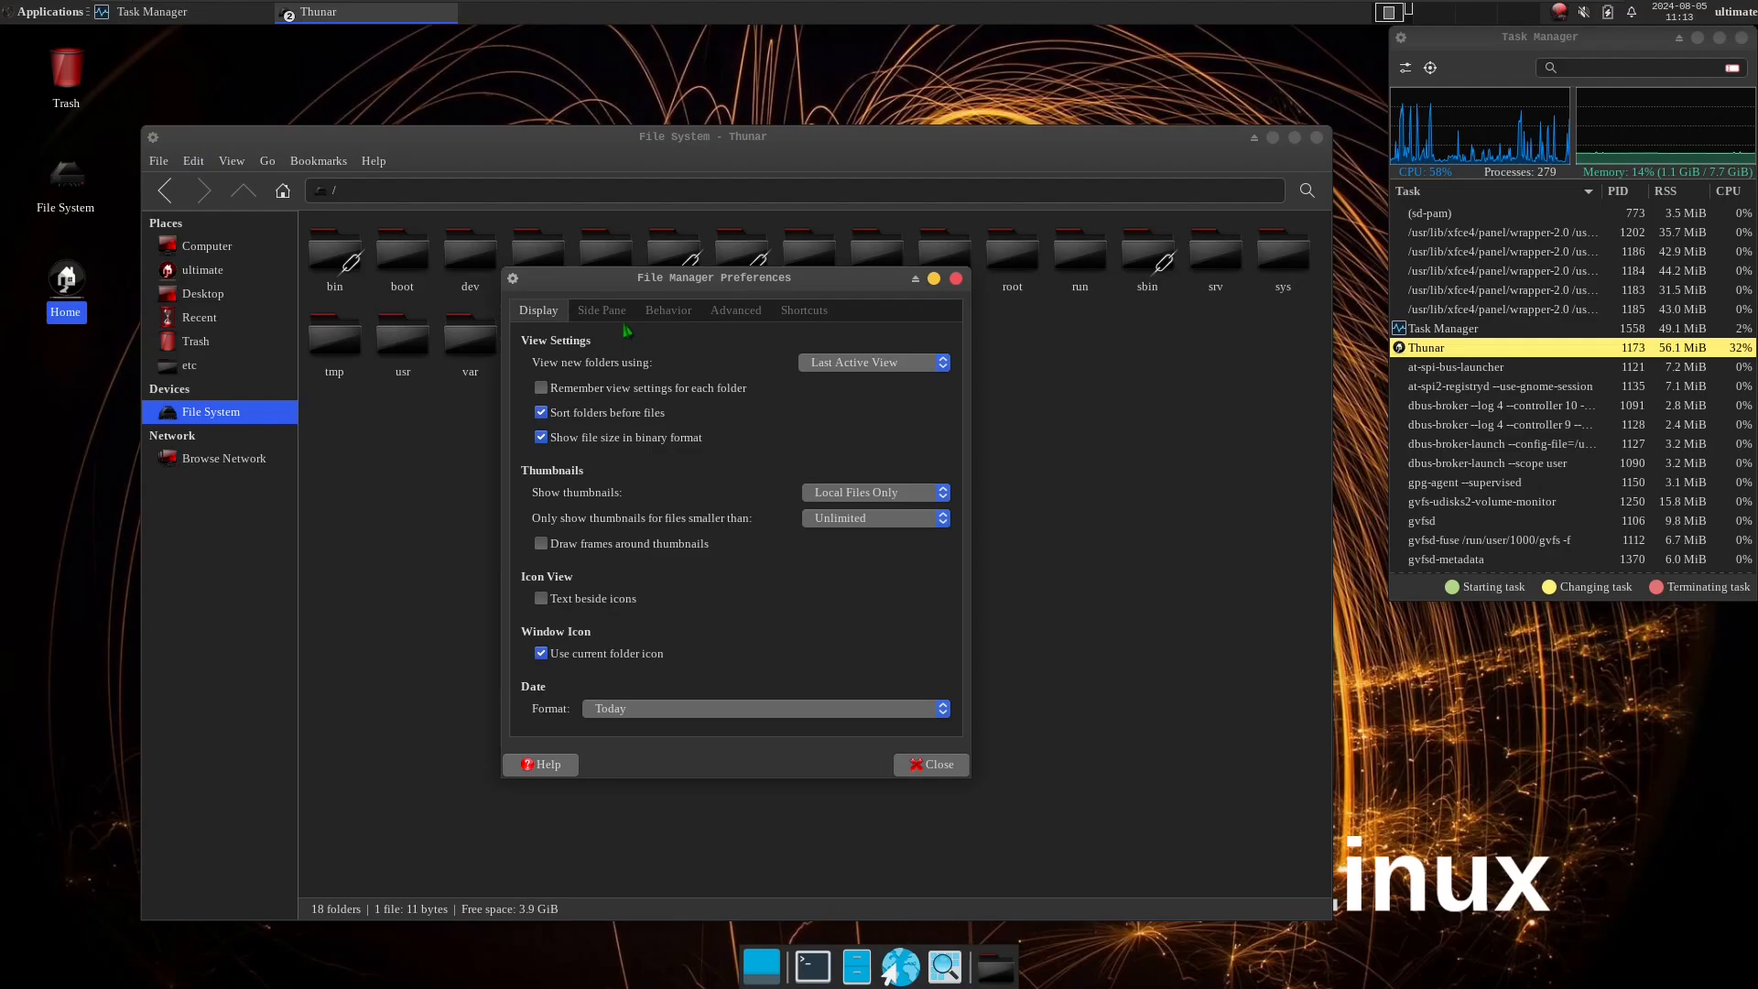
pyautogui.click(621, 314)
pyautogui.click(676, 315)
pyautogui.click(735, 313)
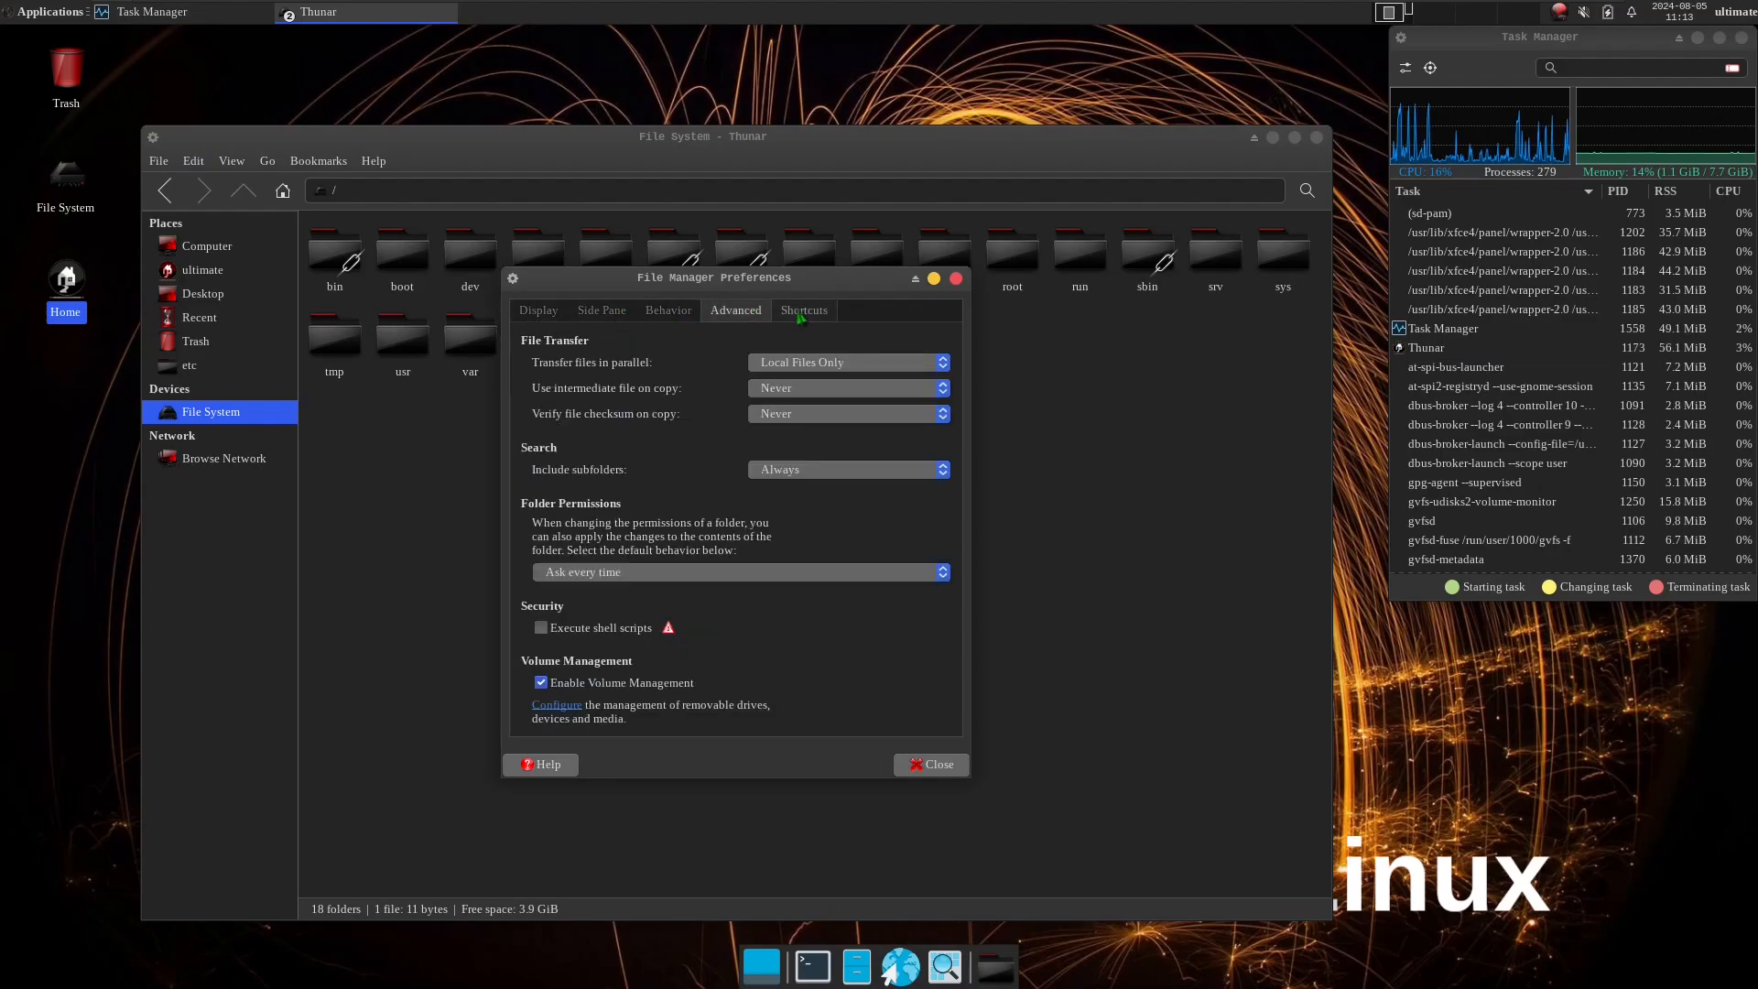
pyautogui.click(801, 313)
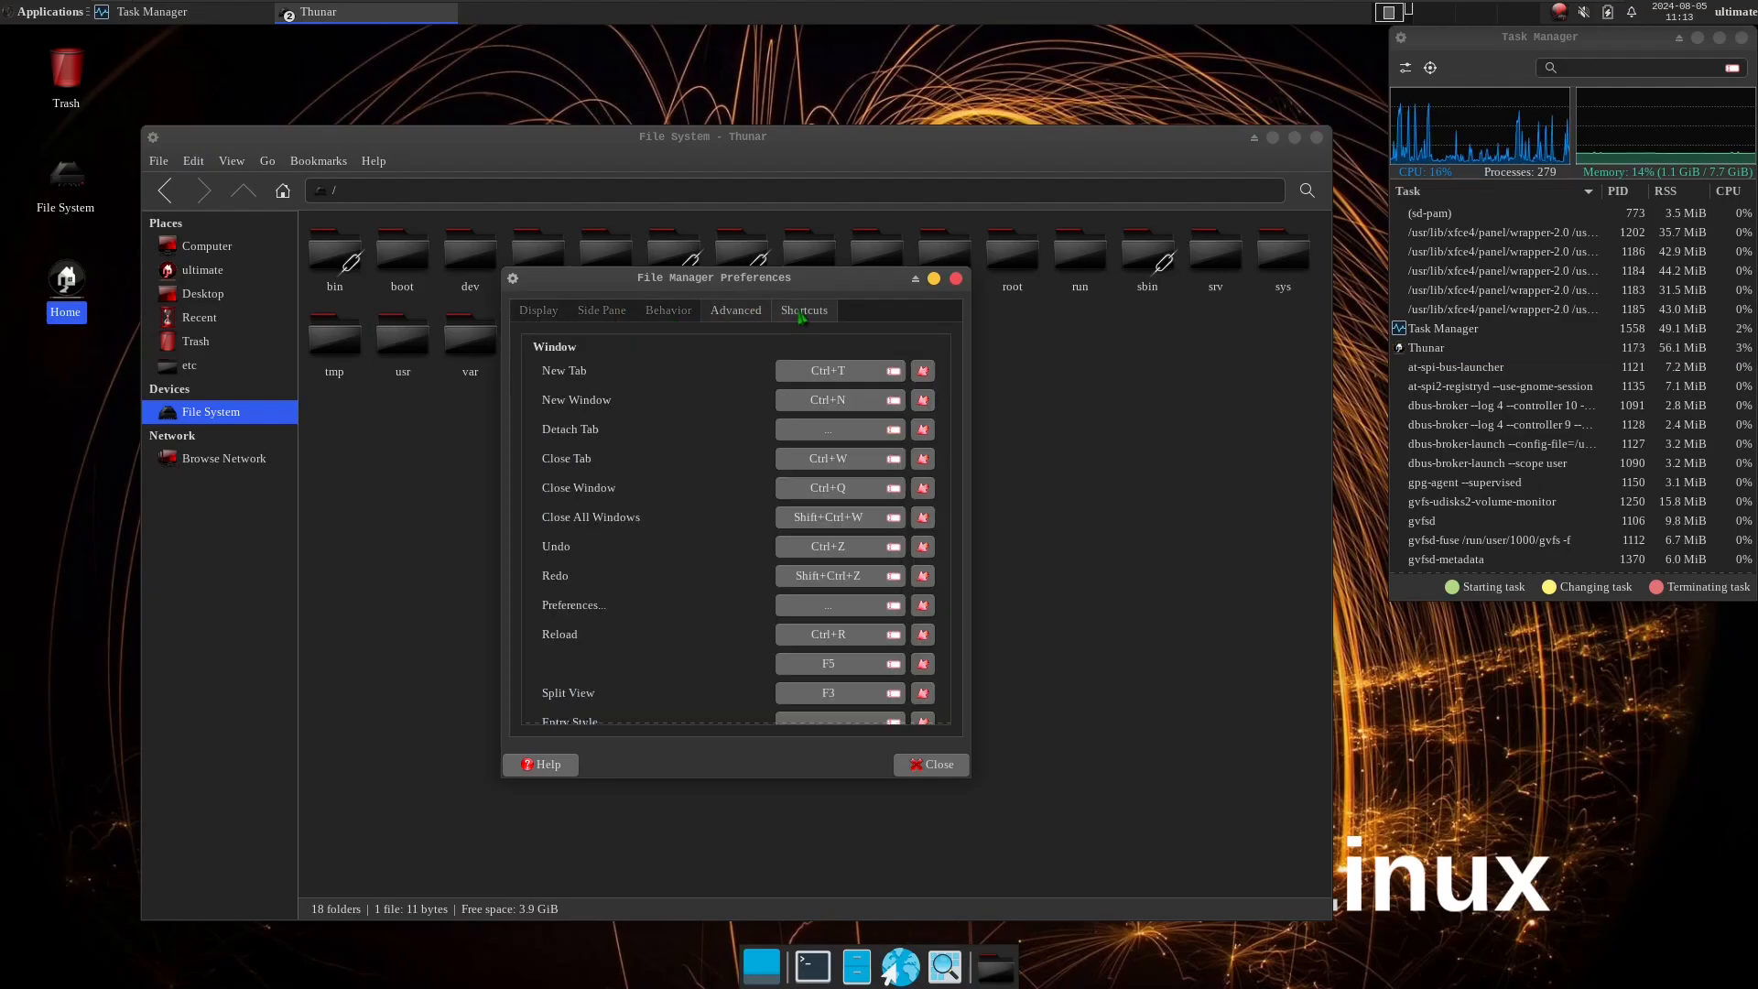
pyautogui.click(930, 766)
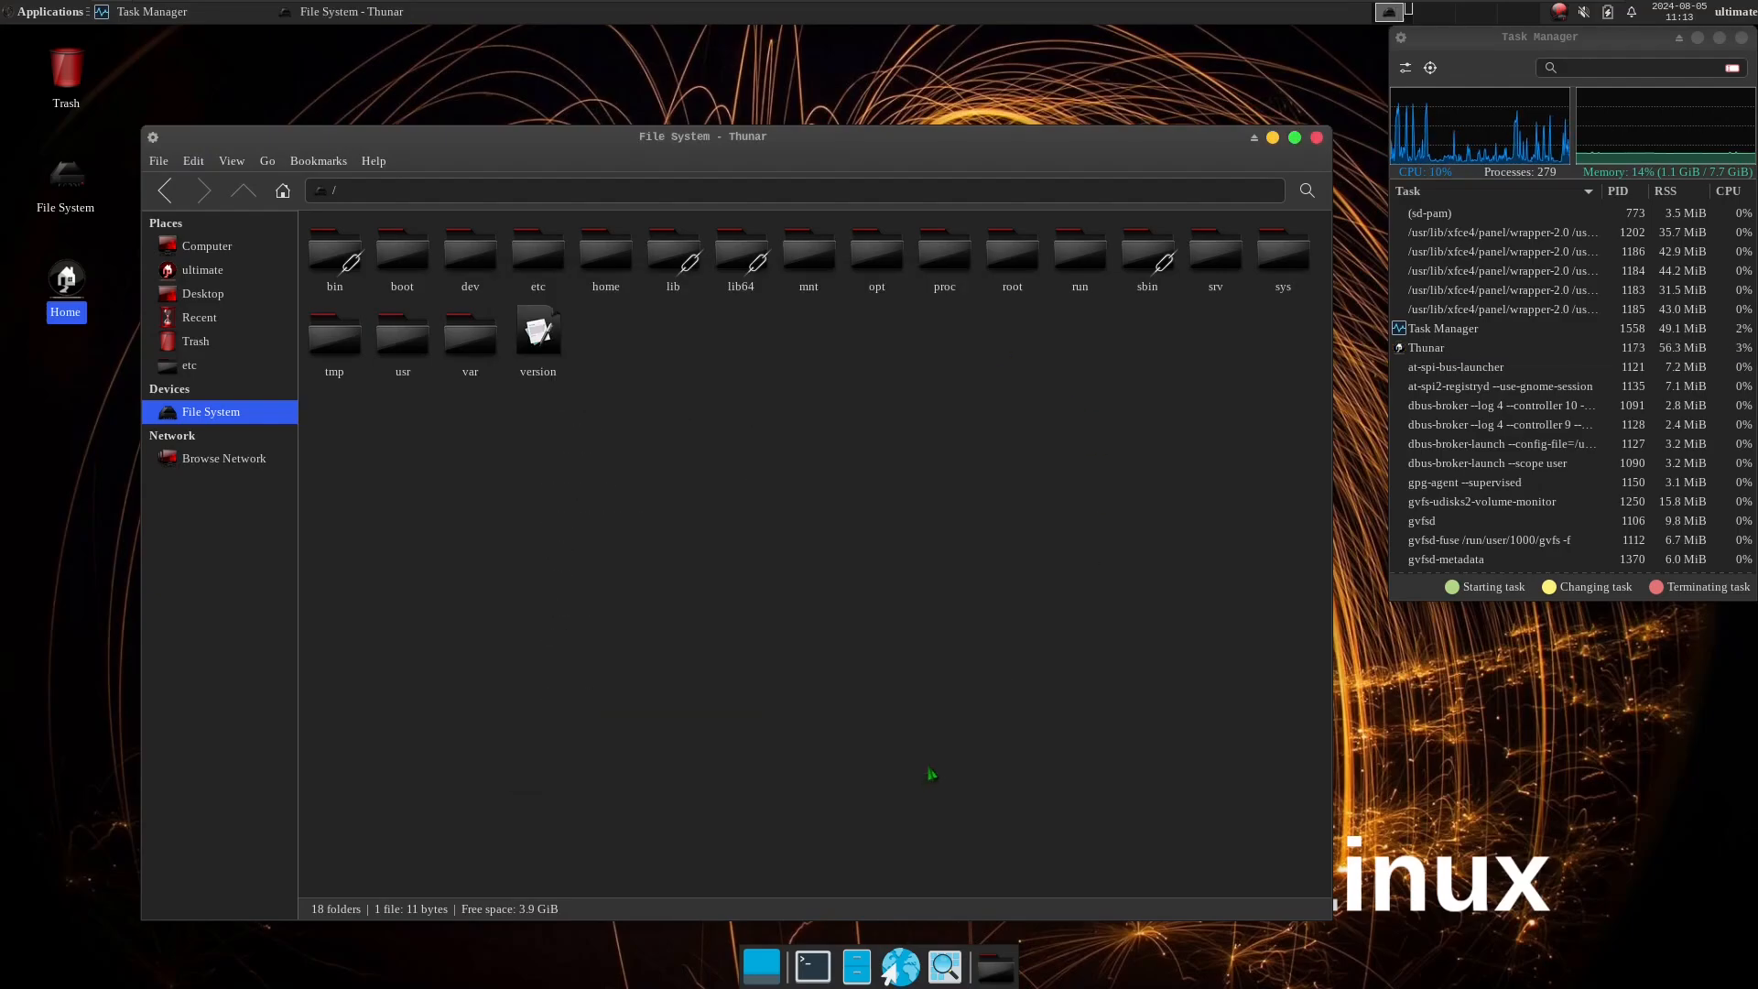
pyautogui.click(1317, 139)
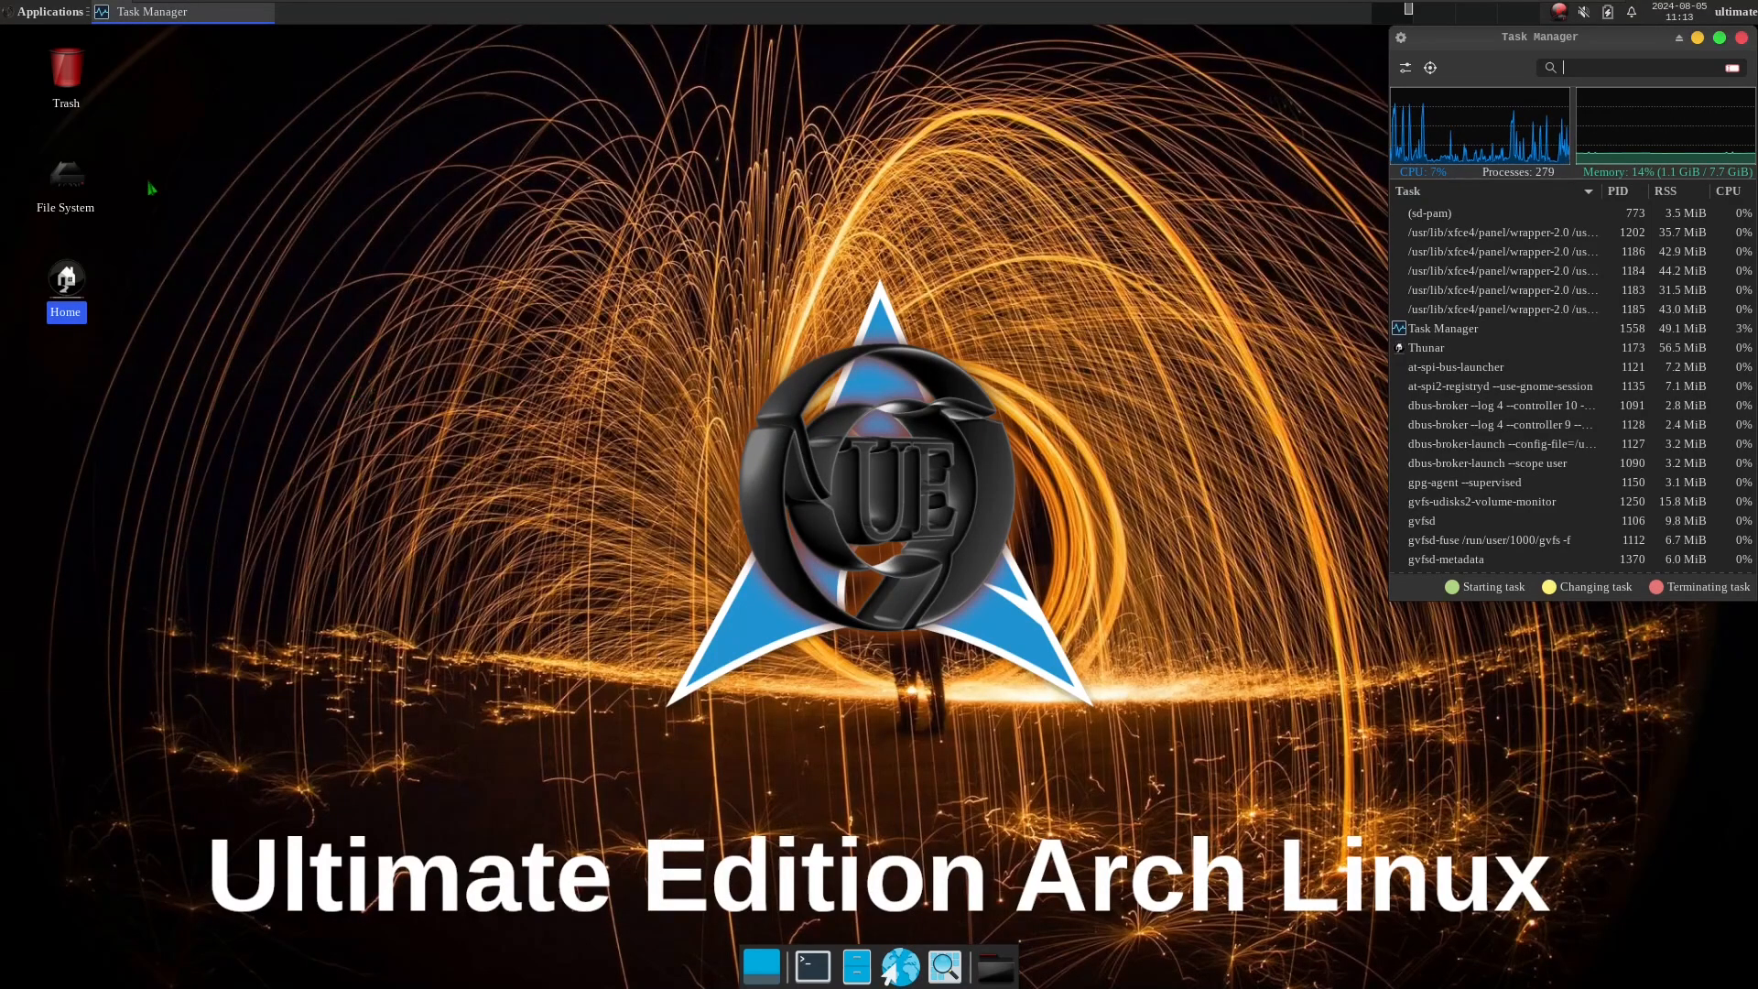
# Review the style, icon, font and general settings in the Appearance dialog, and close it.
pyautogui.click(49, 21)
pyautogui.moveTo(57, 151)
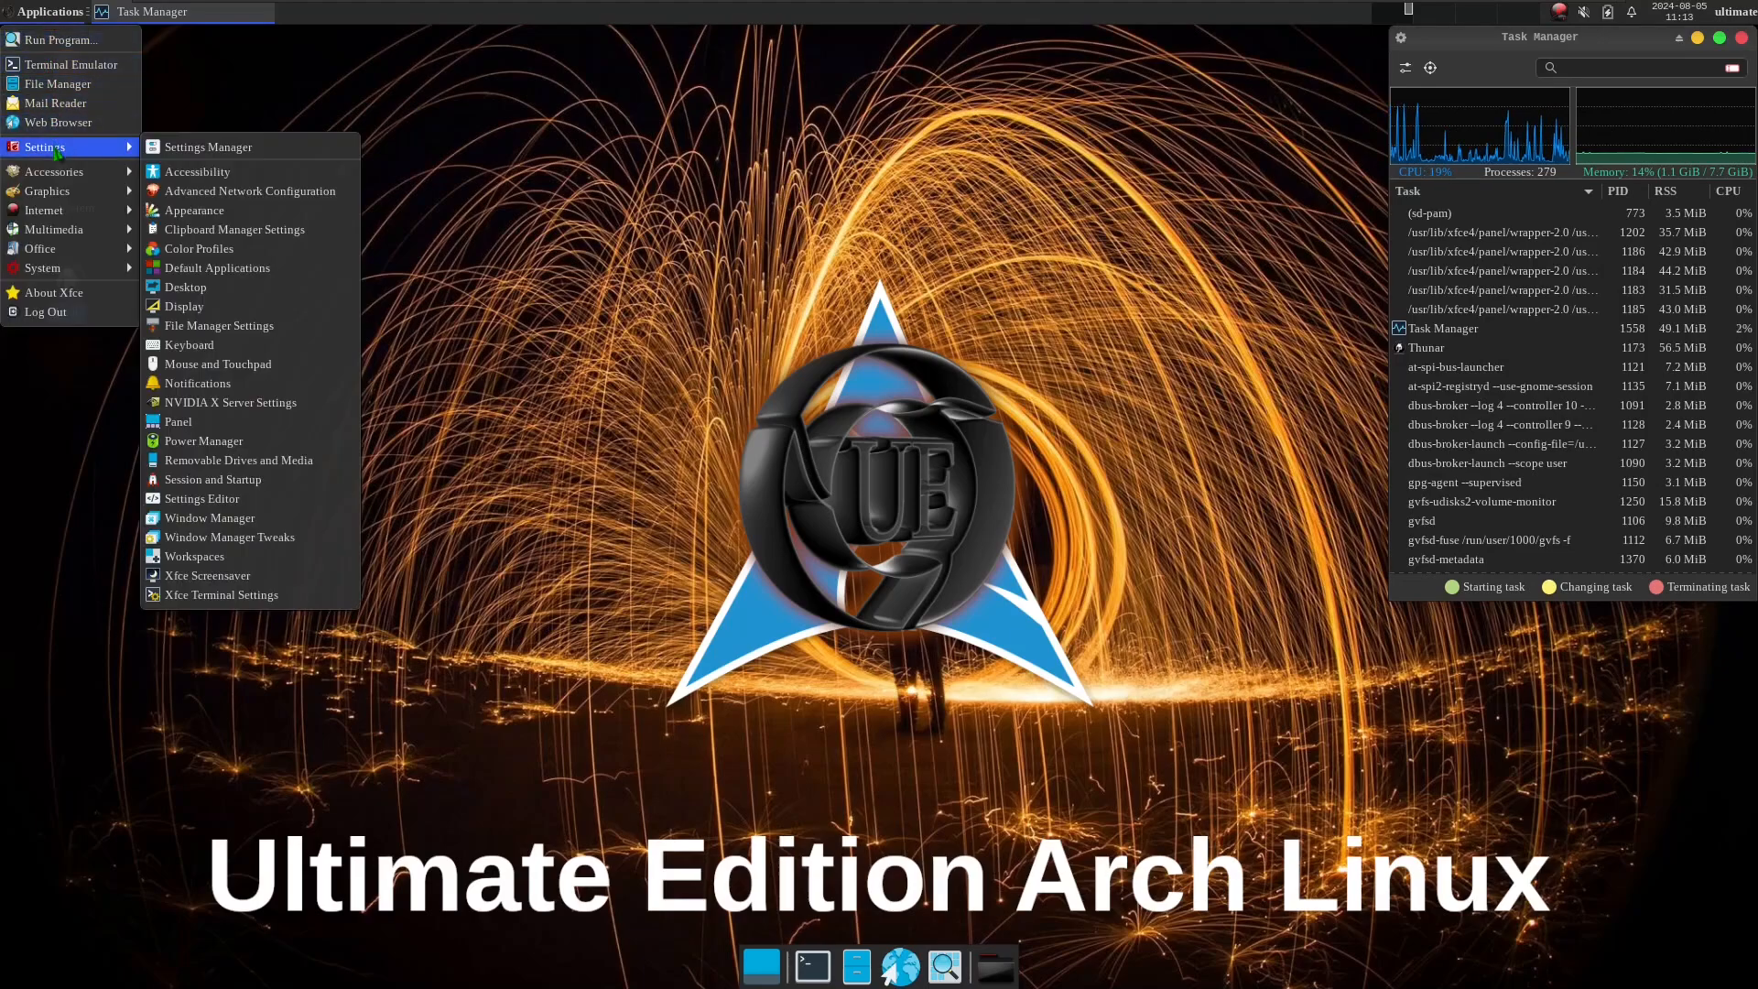
pyautogui.click(215, 216)
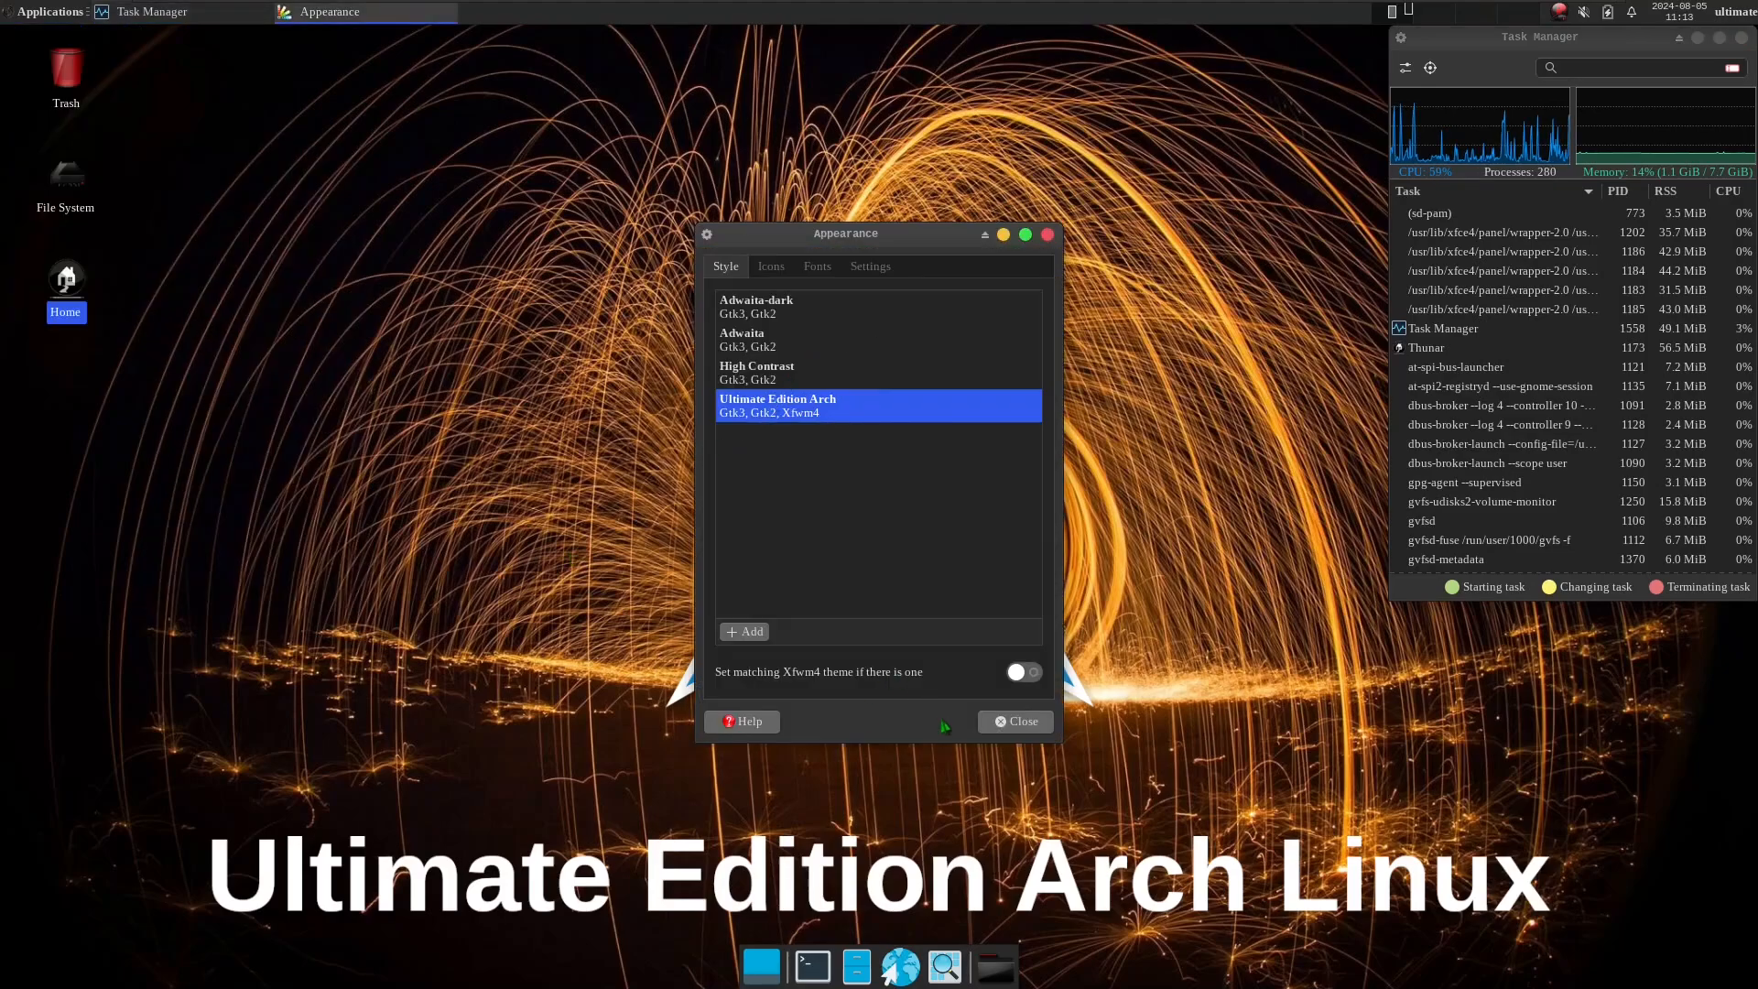
pyautogui.click(789, 266)
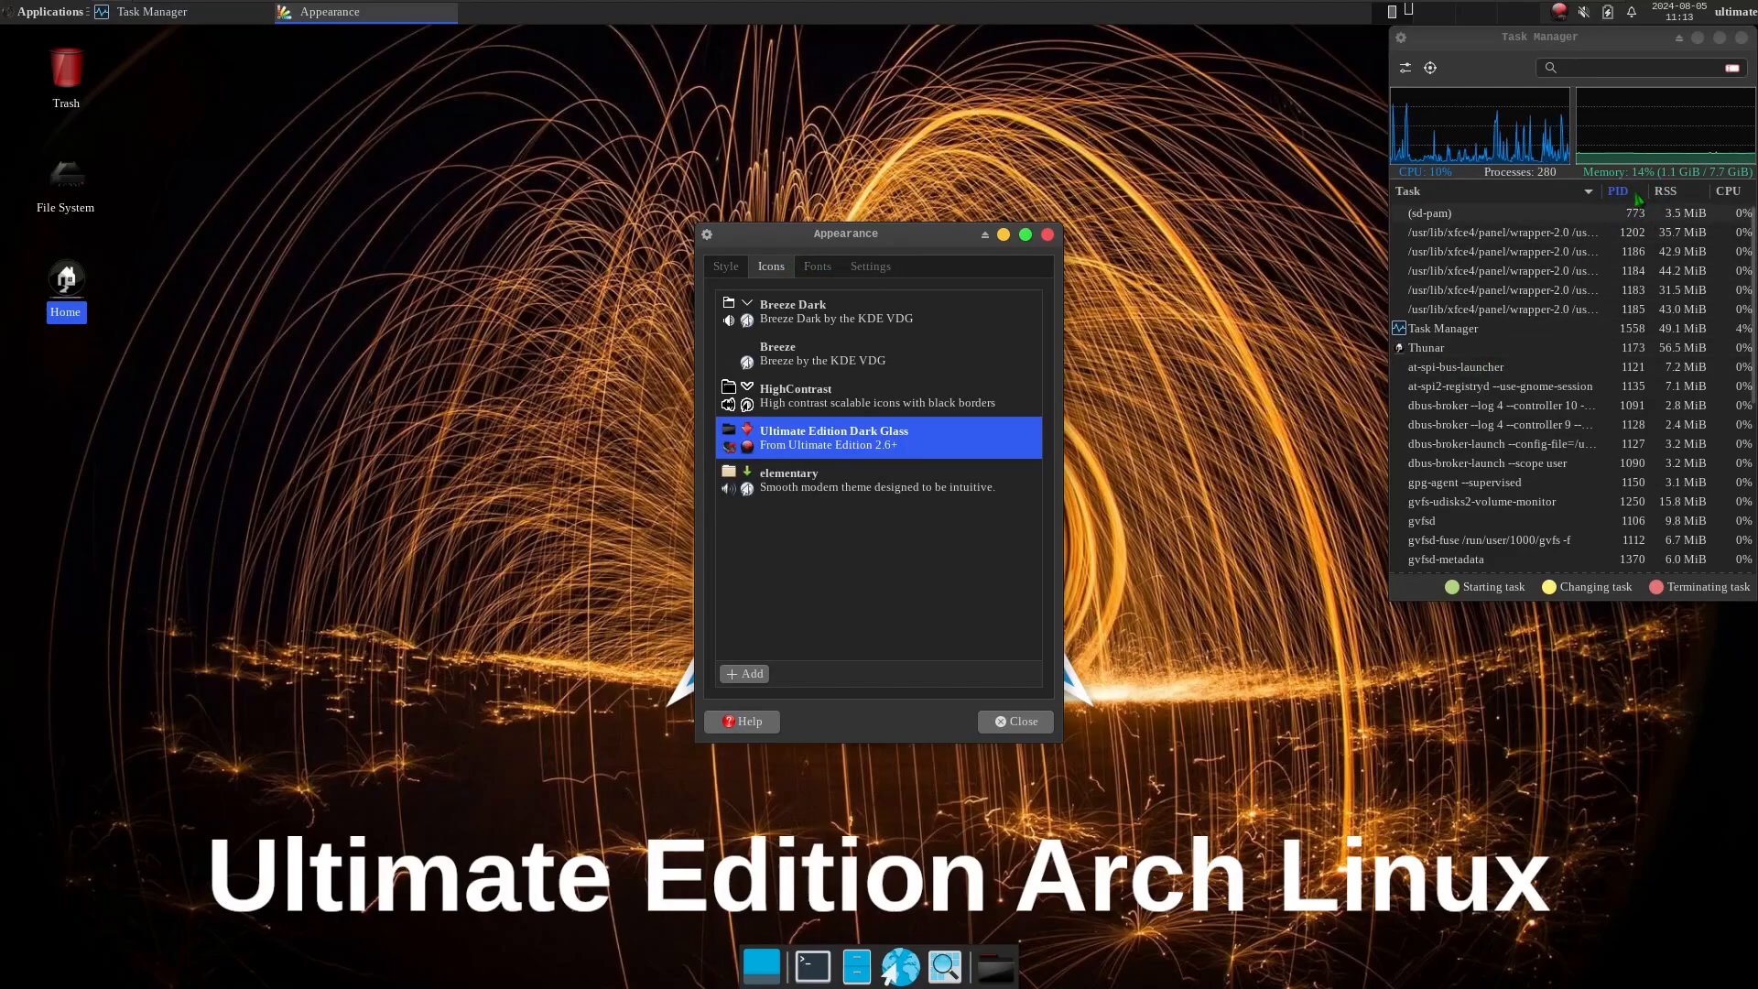
pyautogui.click(817, 266)
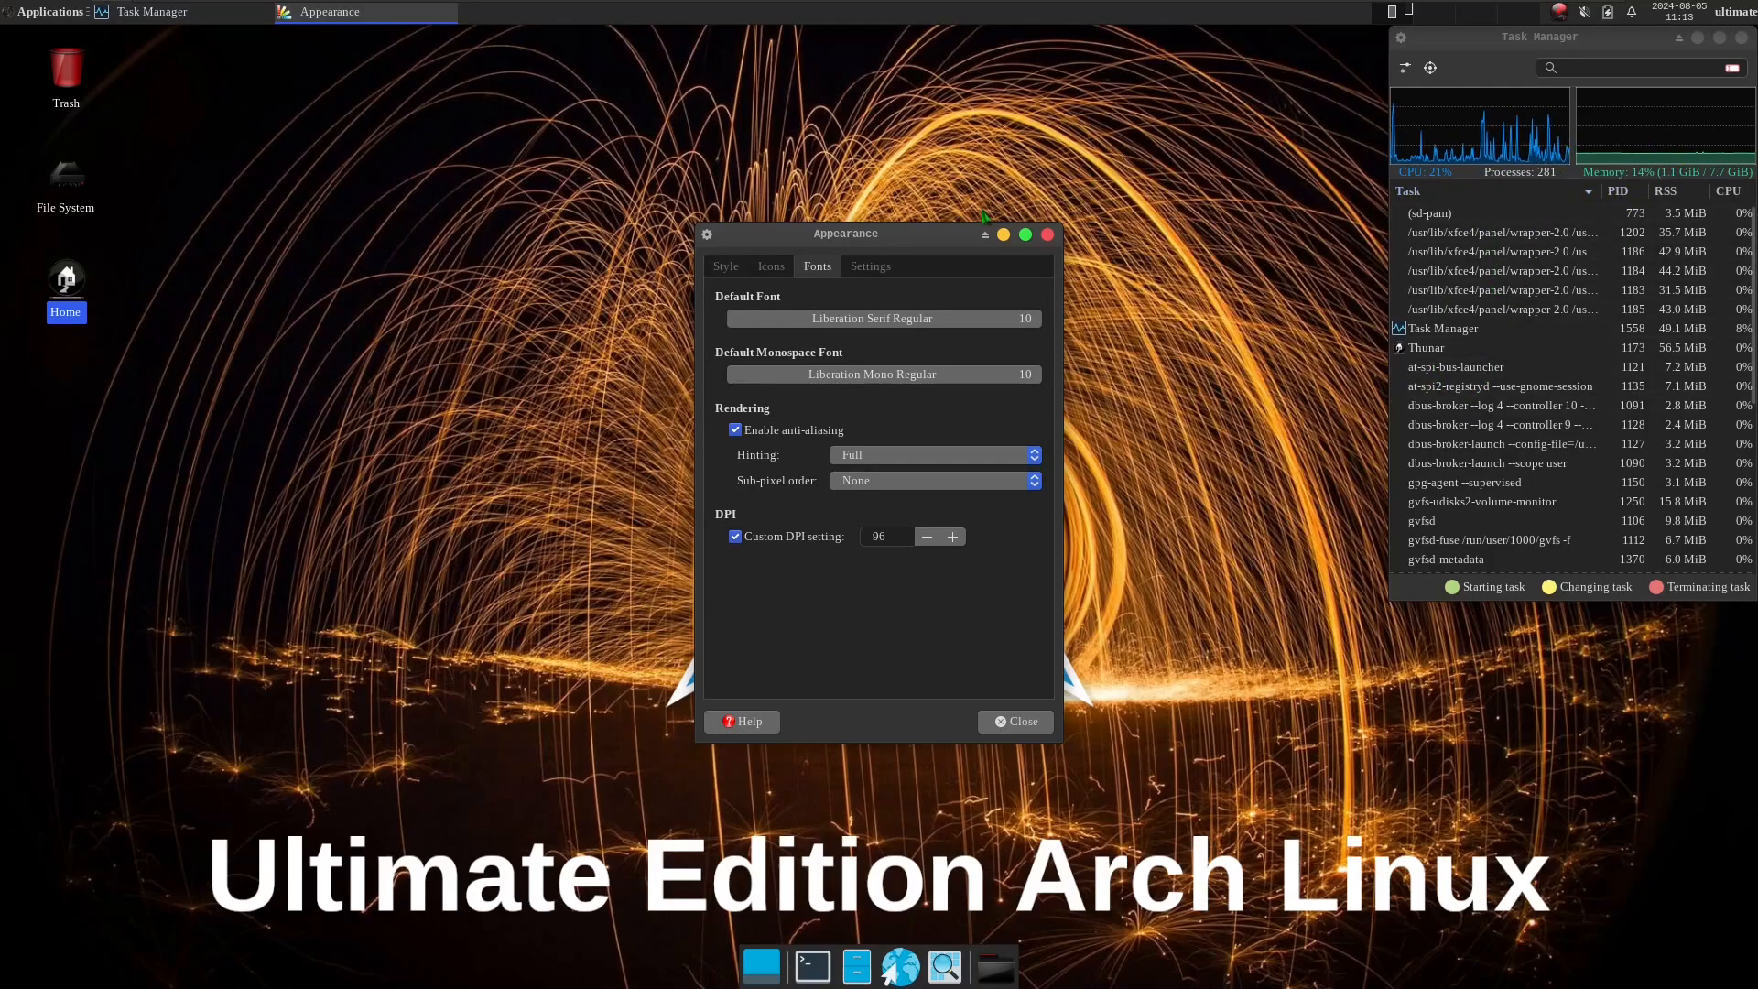
pyautogui.click(871, 266)
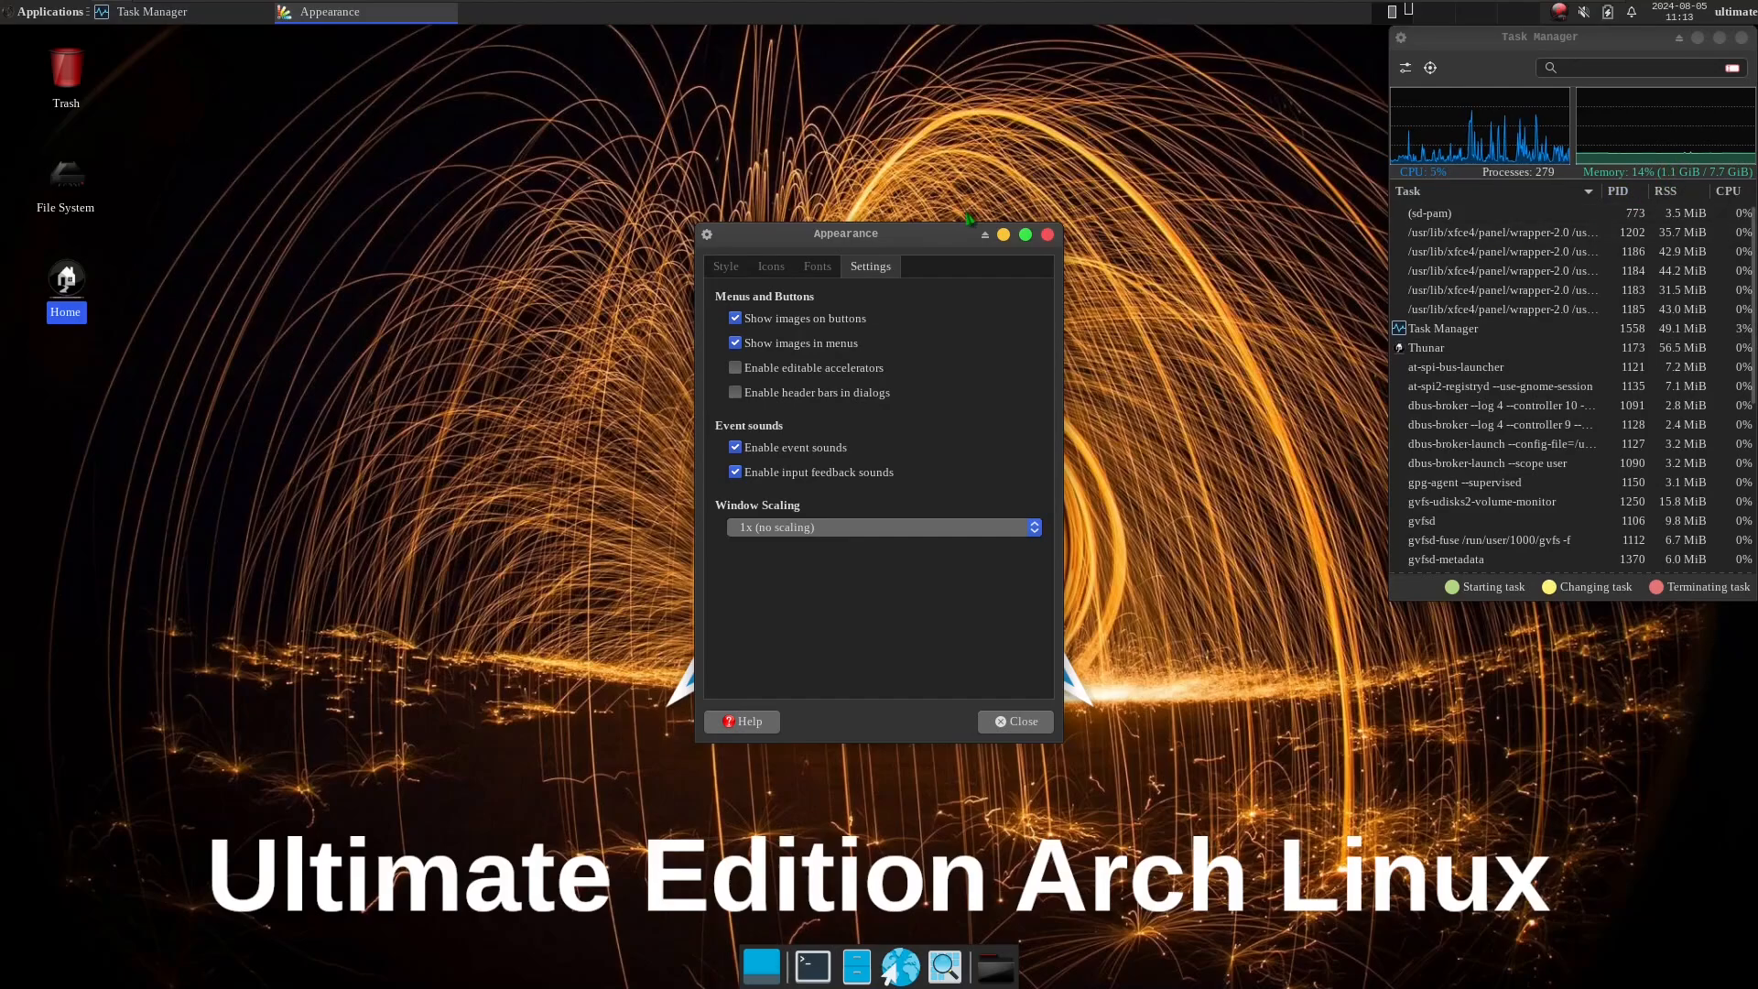
pyautogui.click(1048, 234)
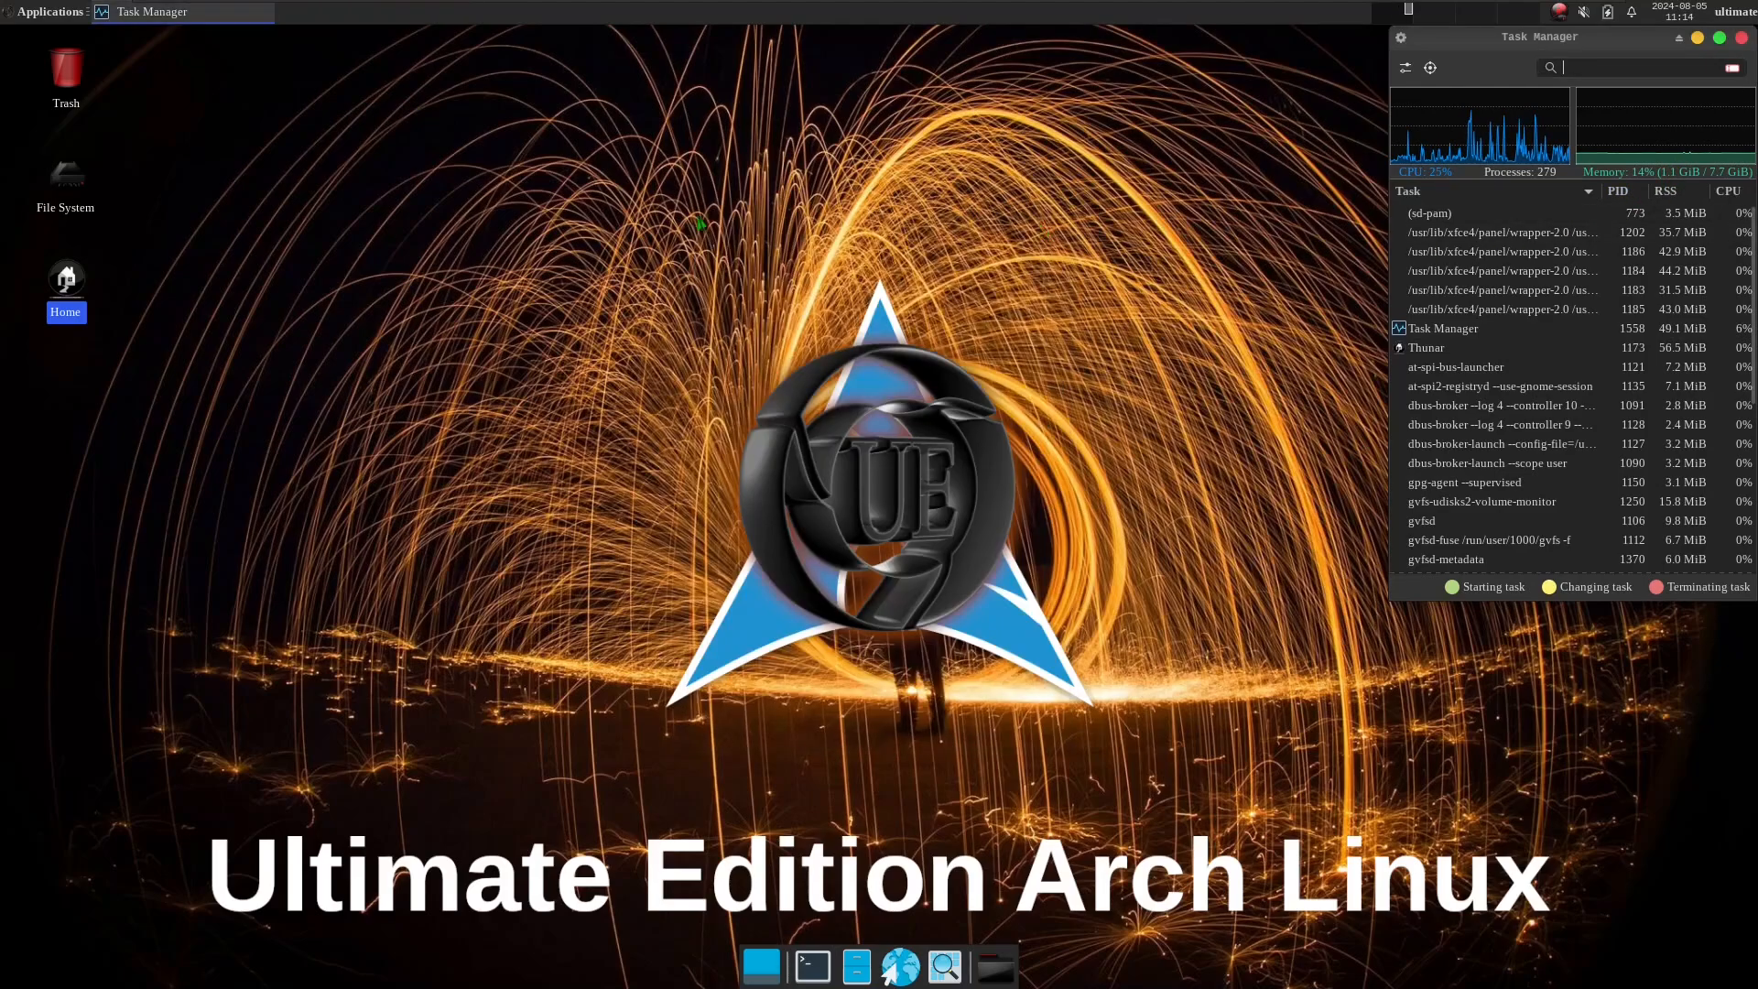
# Browse the installed application categories, launch Firefox, and try opening About Ultimate Arch from the system applications.
pyautogui.click(22, 13)
pyautogui.moveTo(81, 194)
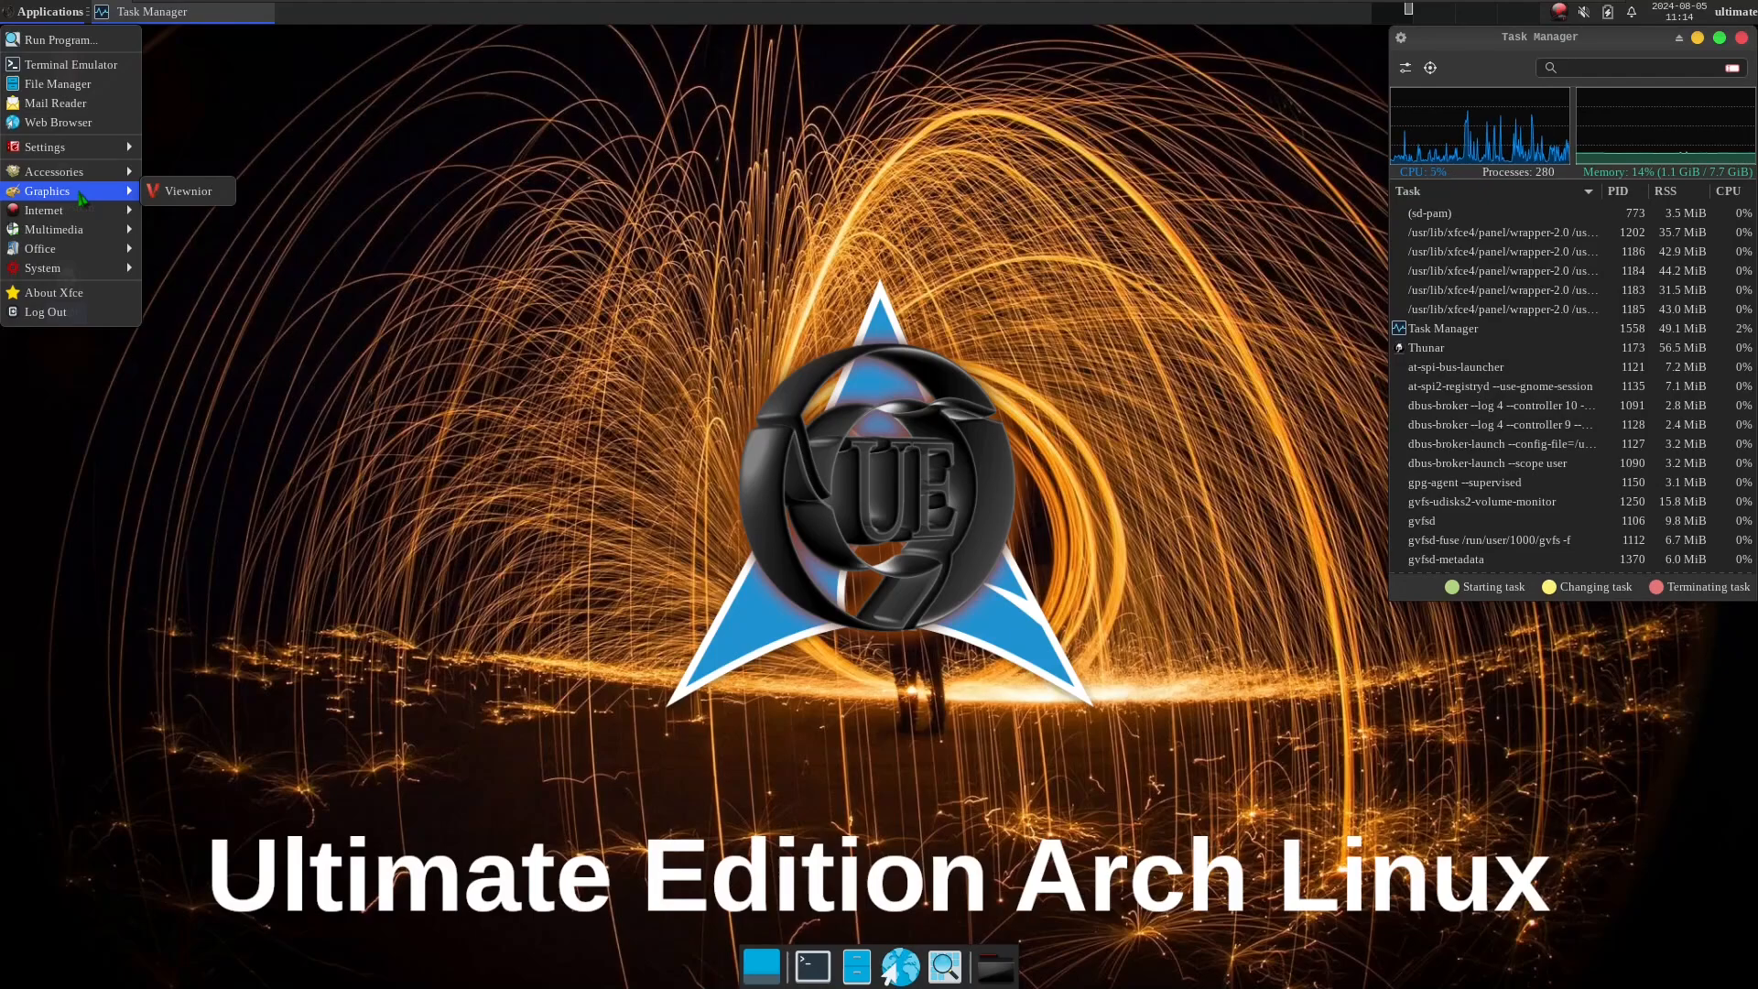
pyautogui.click(174, 249)
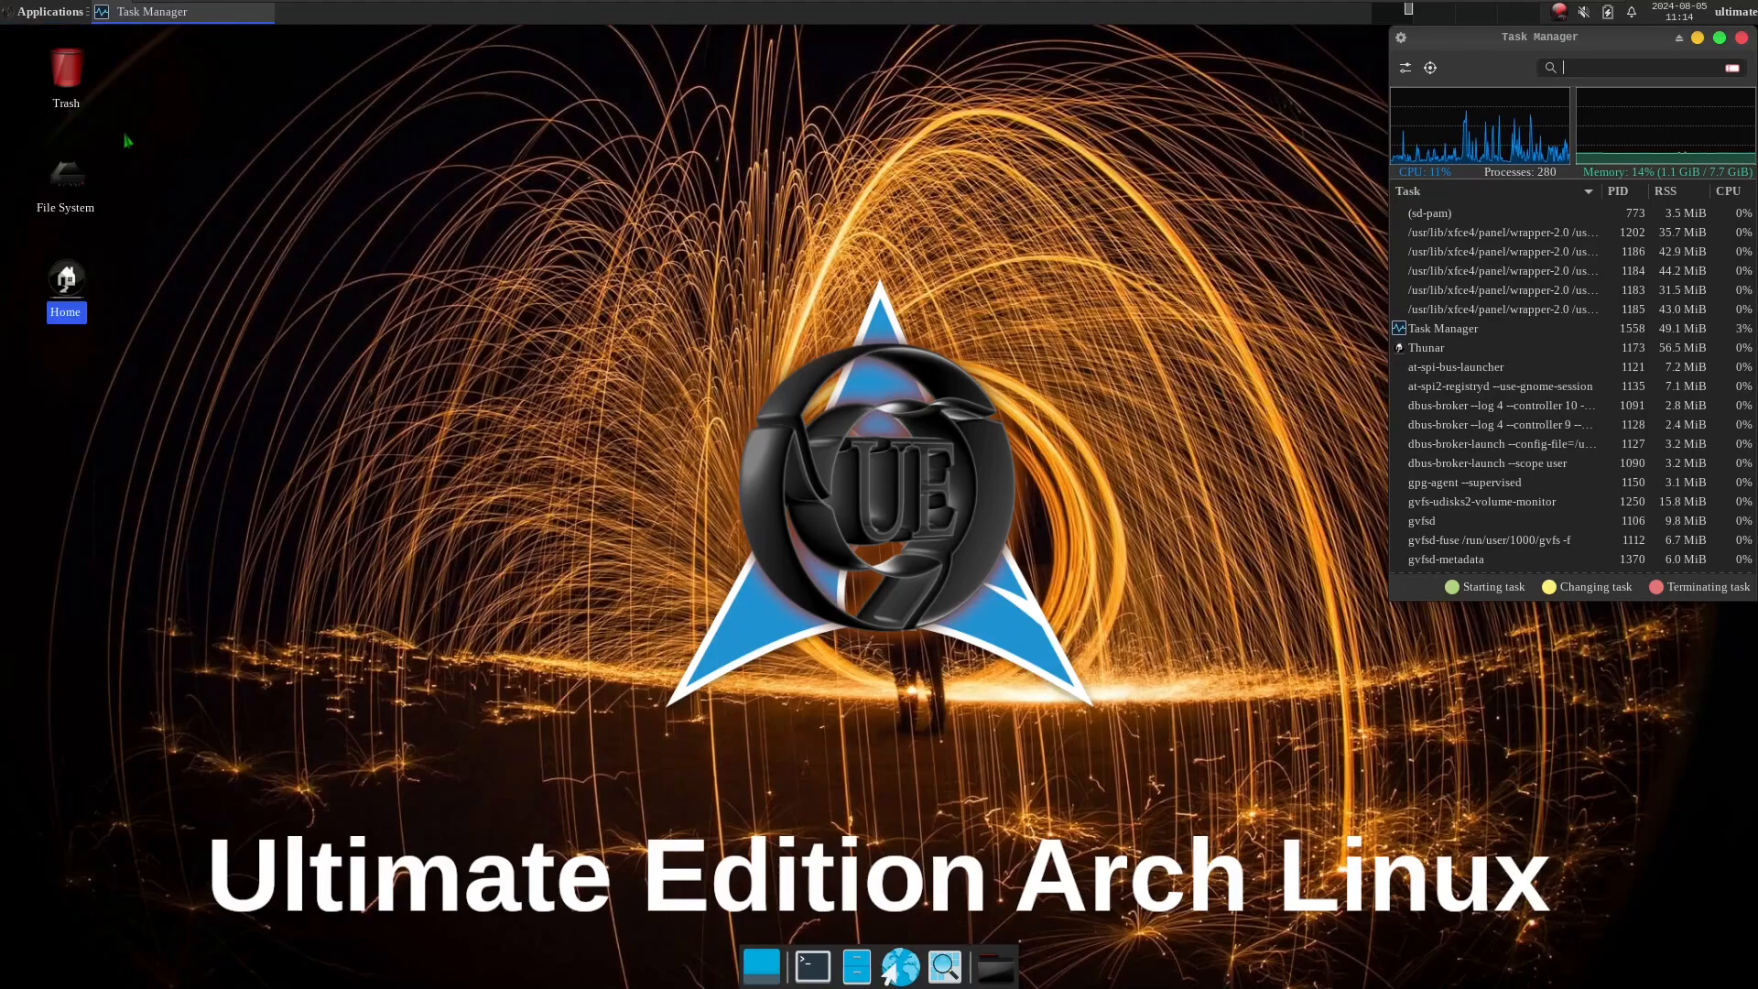
pyautogui.click(50, 12)
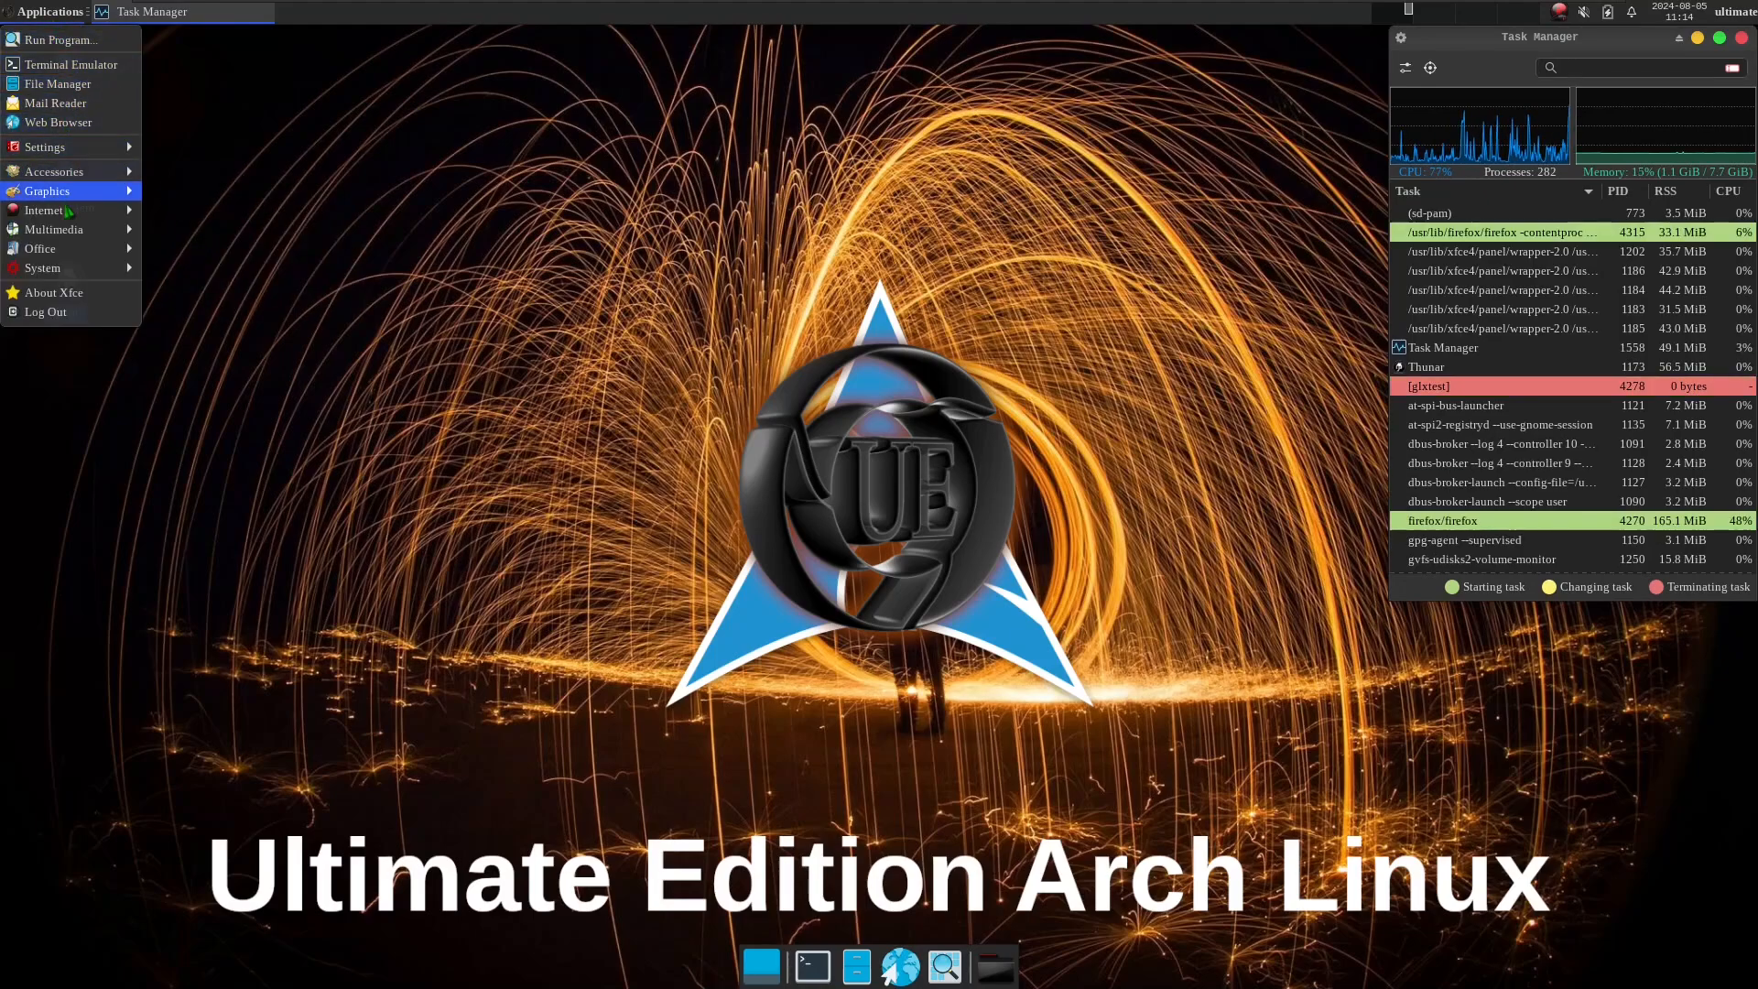
pyautogui.moveTo(54, 267)
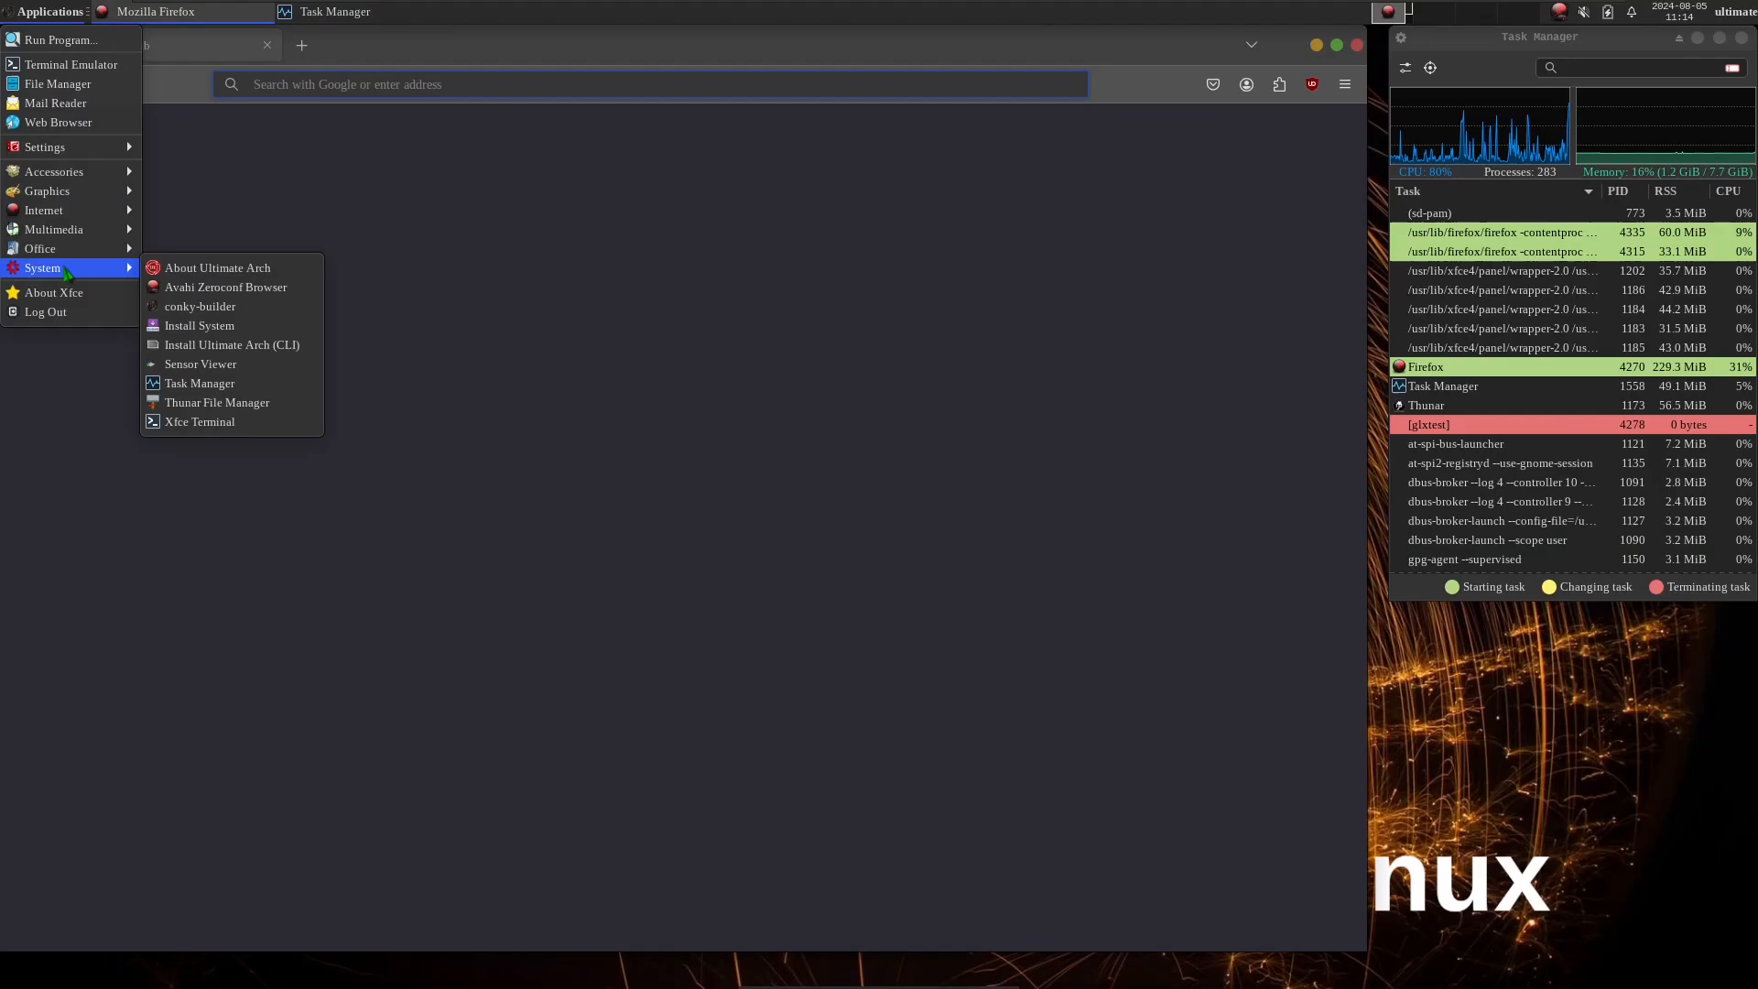
pyautogui.click(220, 271)
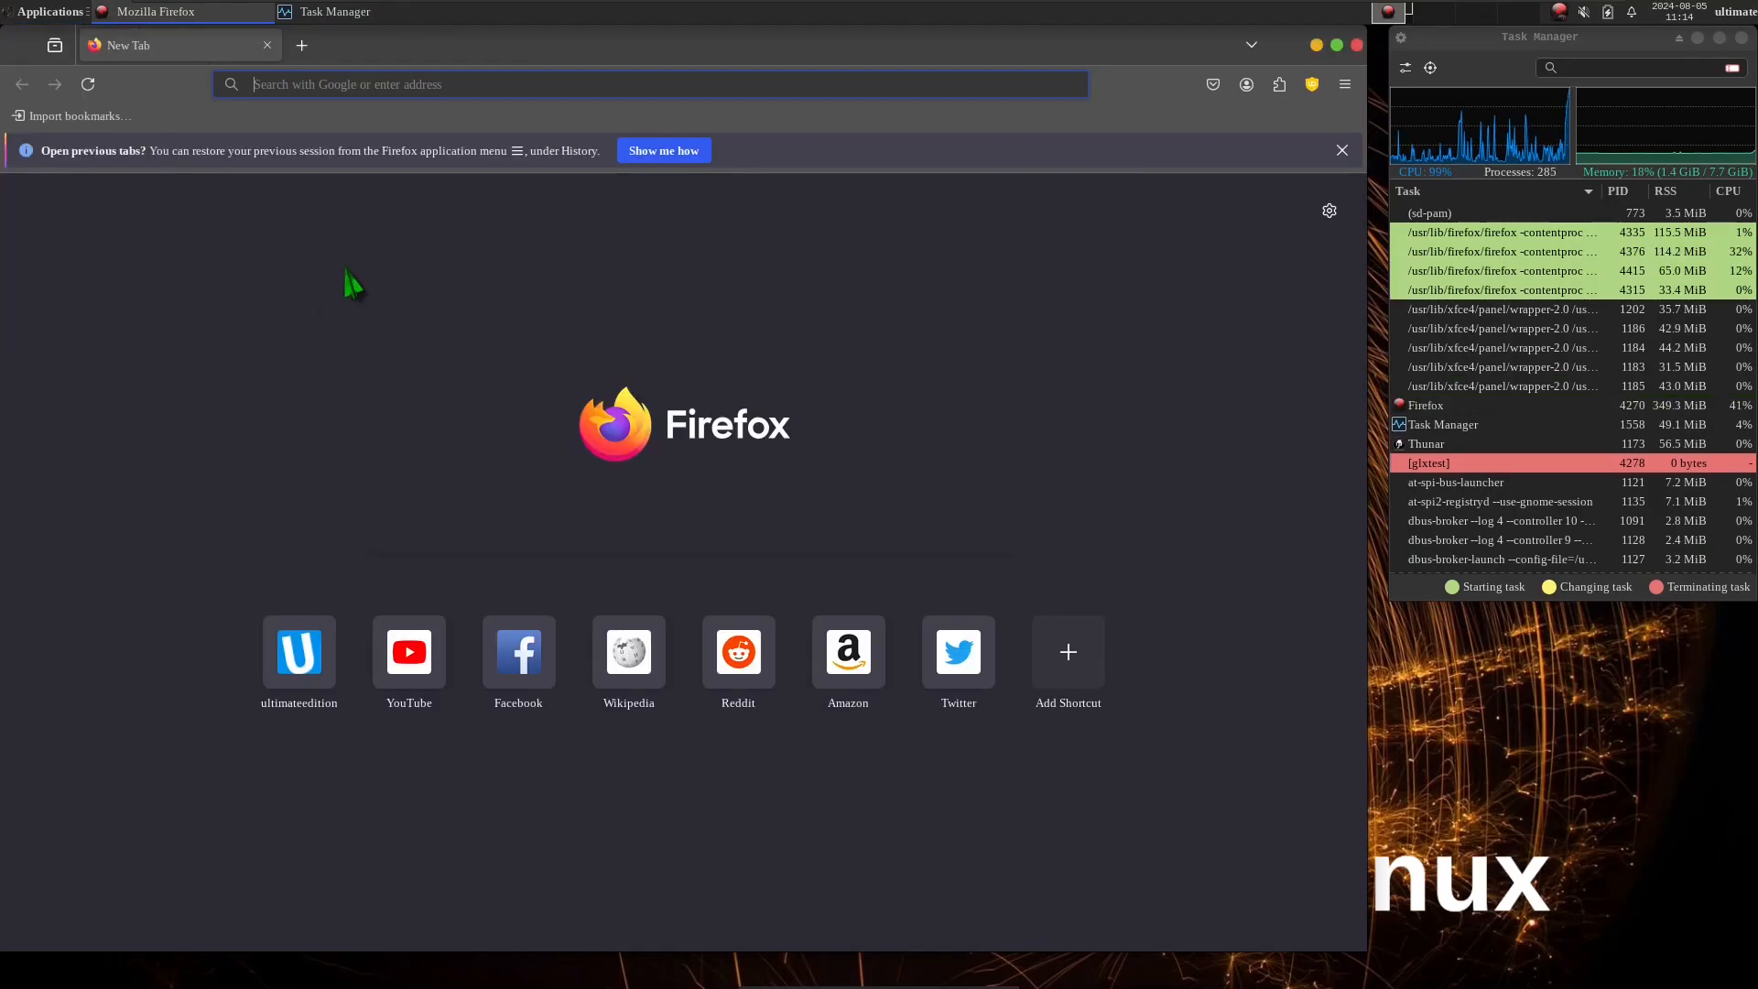
# Launch the Install System program and the Dictionary office application.
pyautogui.click(33, 18)
pyautogui.moveTo(55, 267)
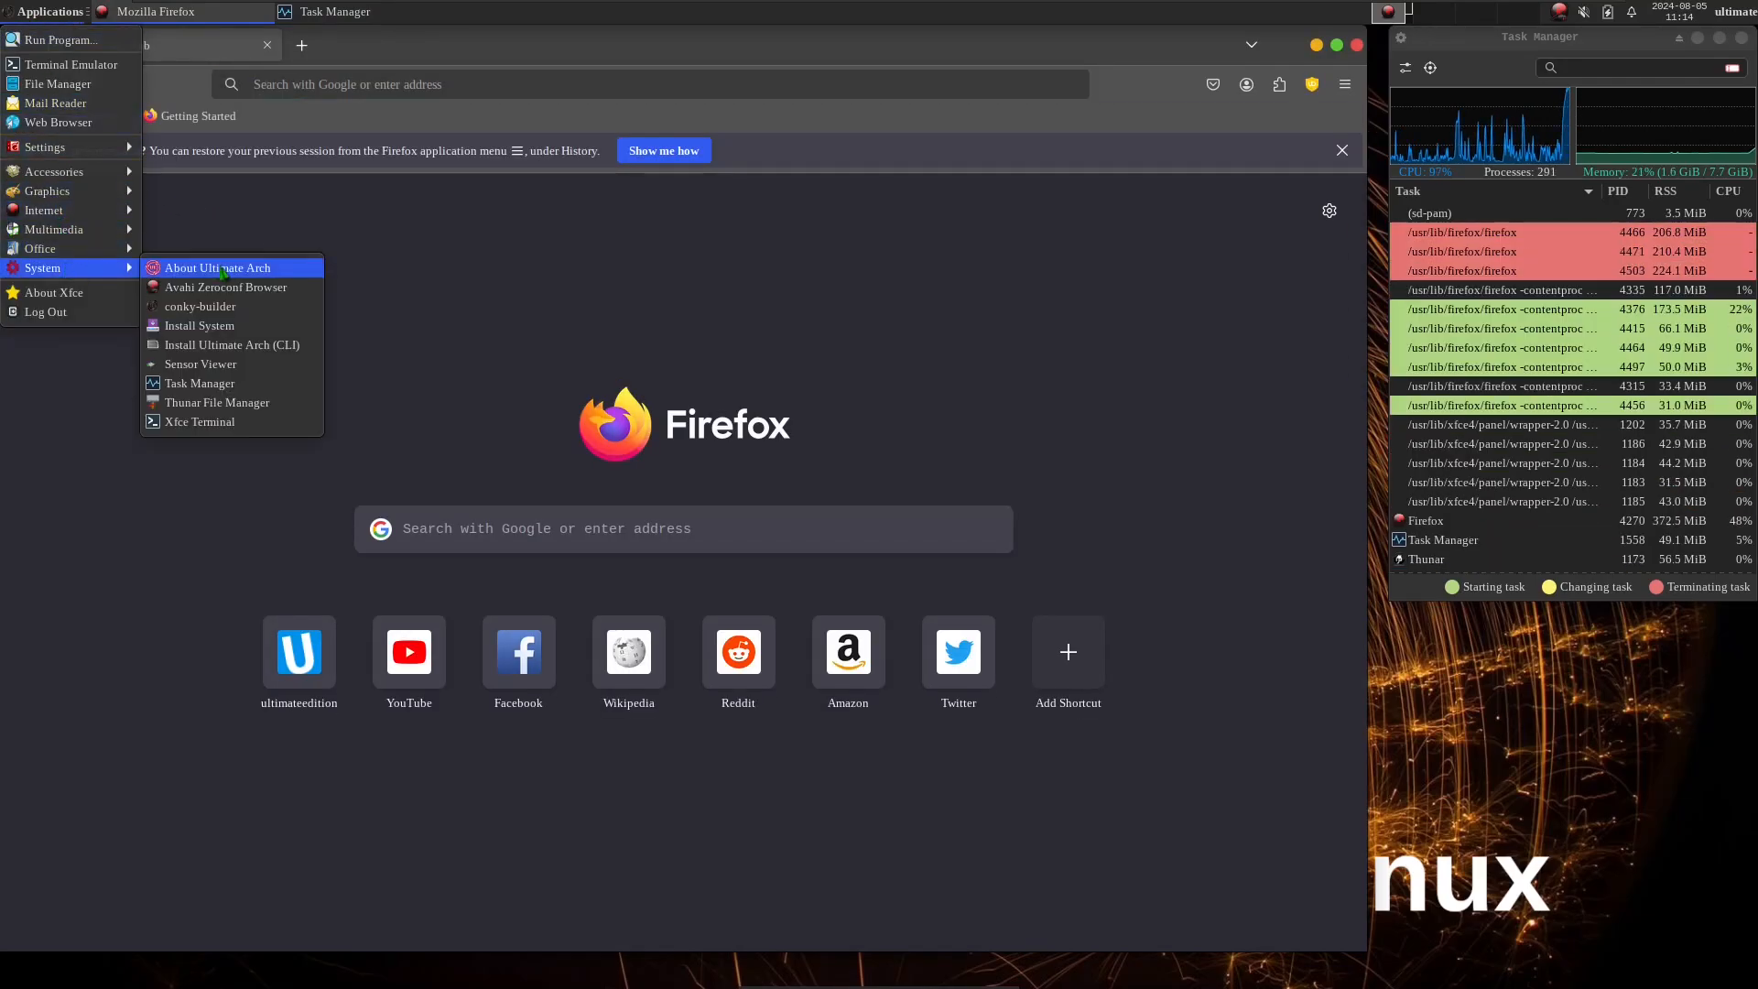
pyautogui.click(229, 328)
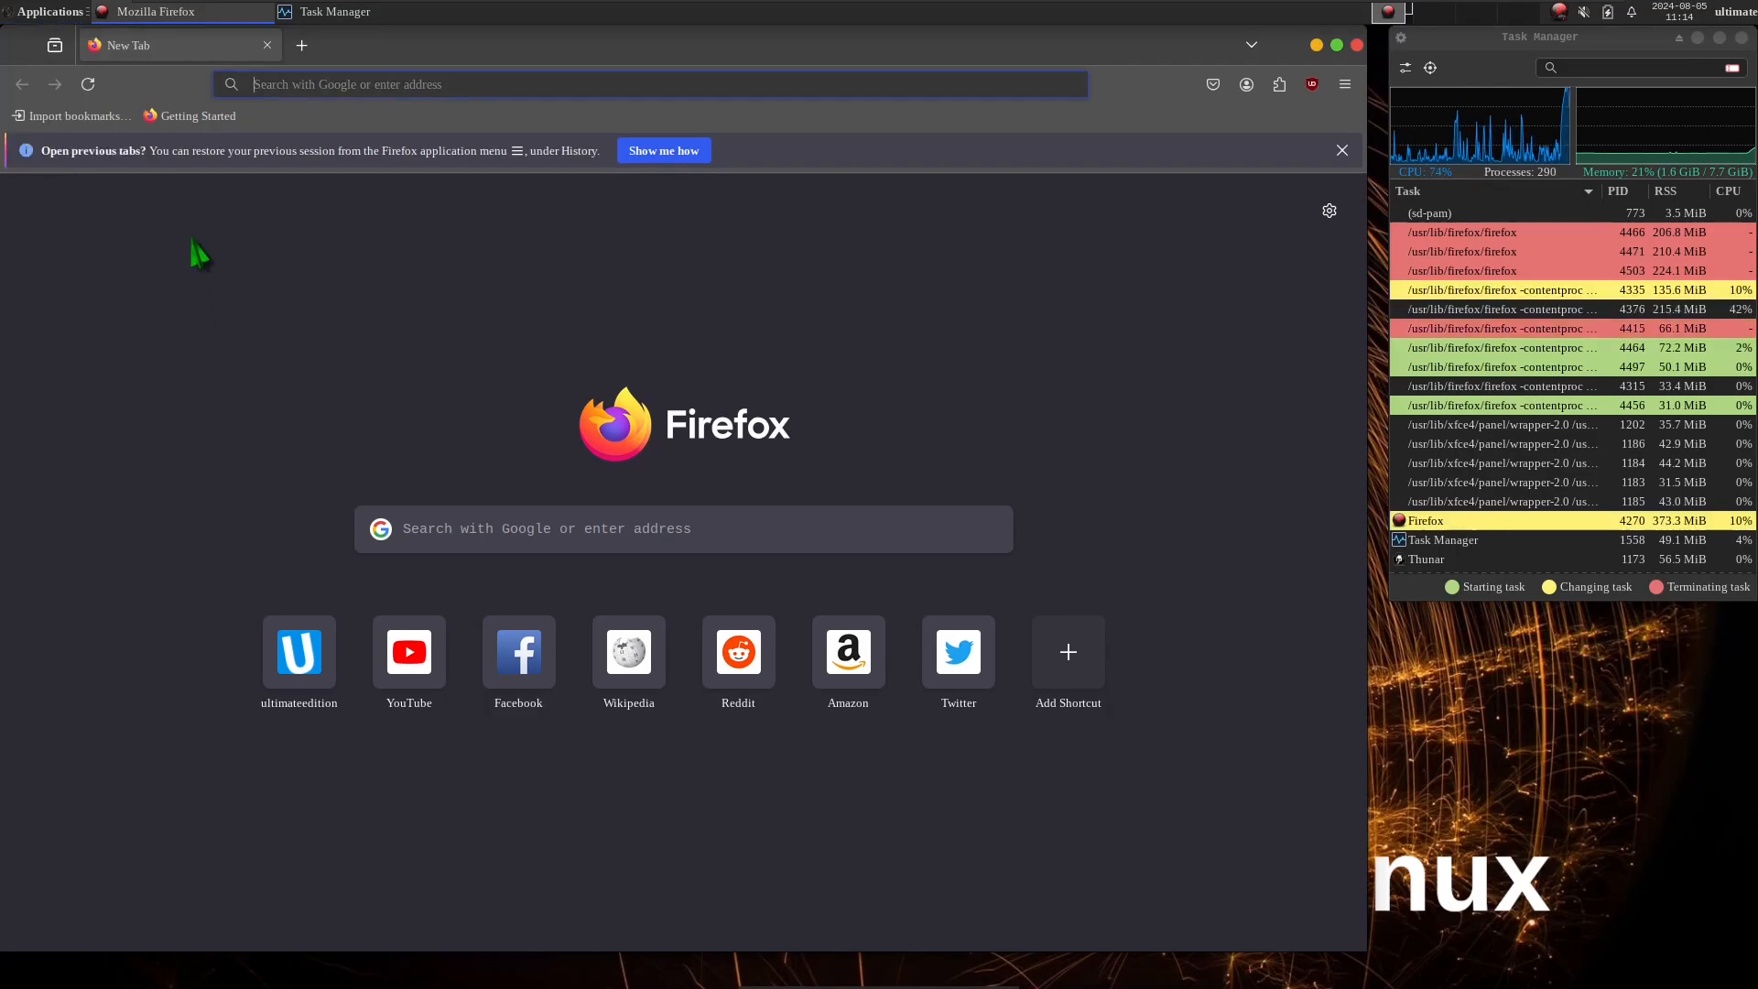
pyautogui.click(46, 13)
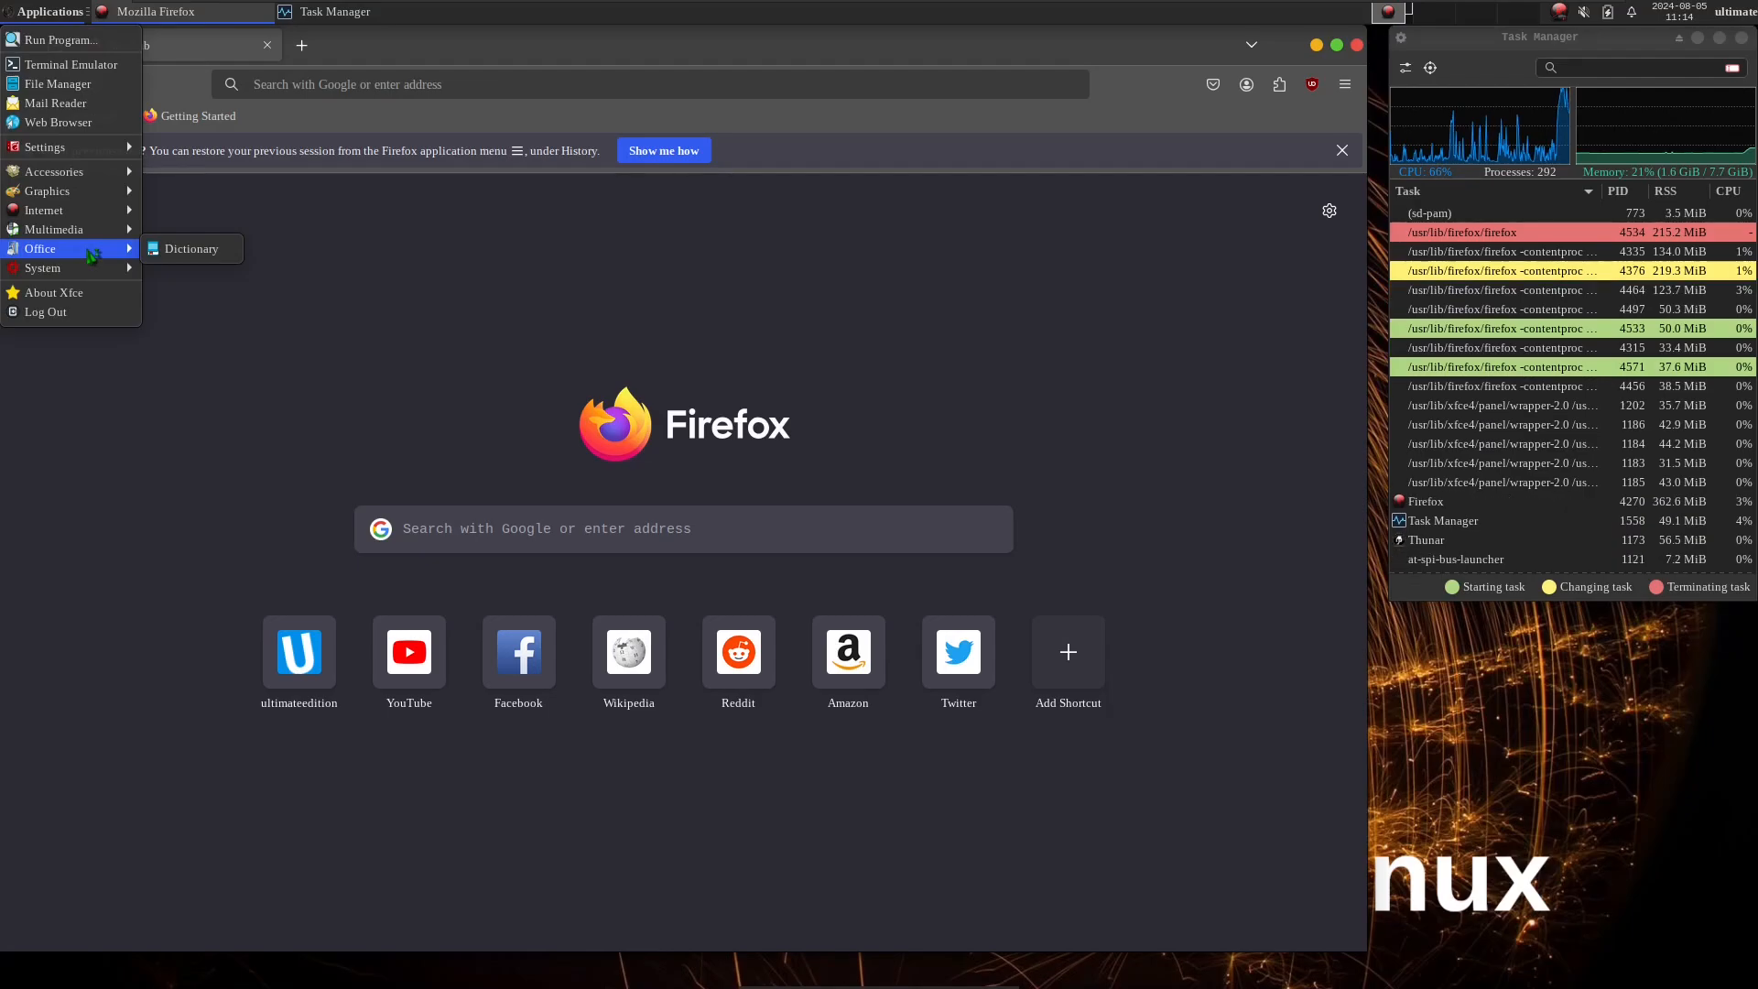
pyautogui.click(161, 244)
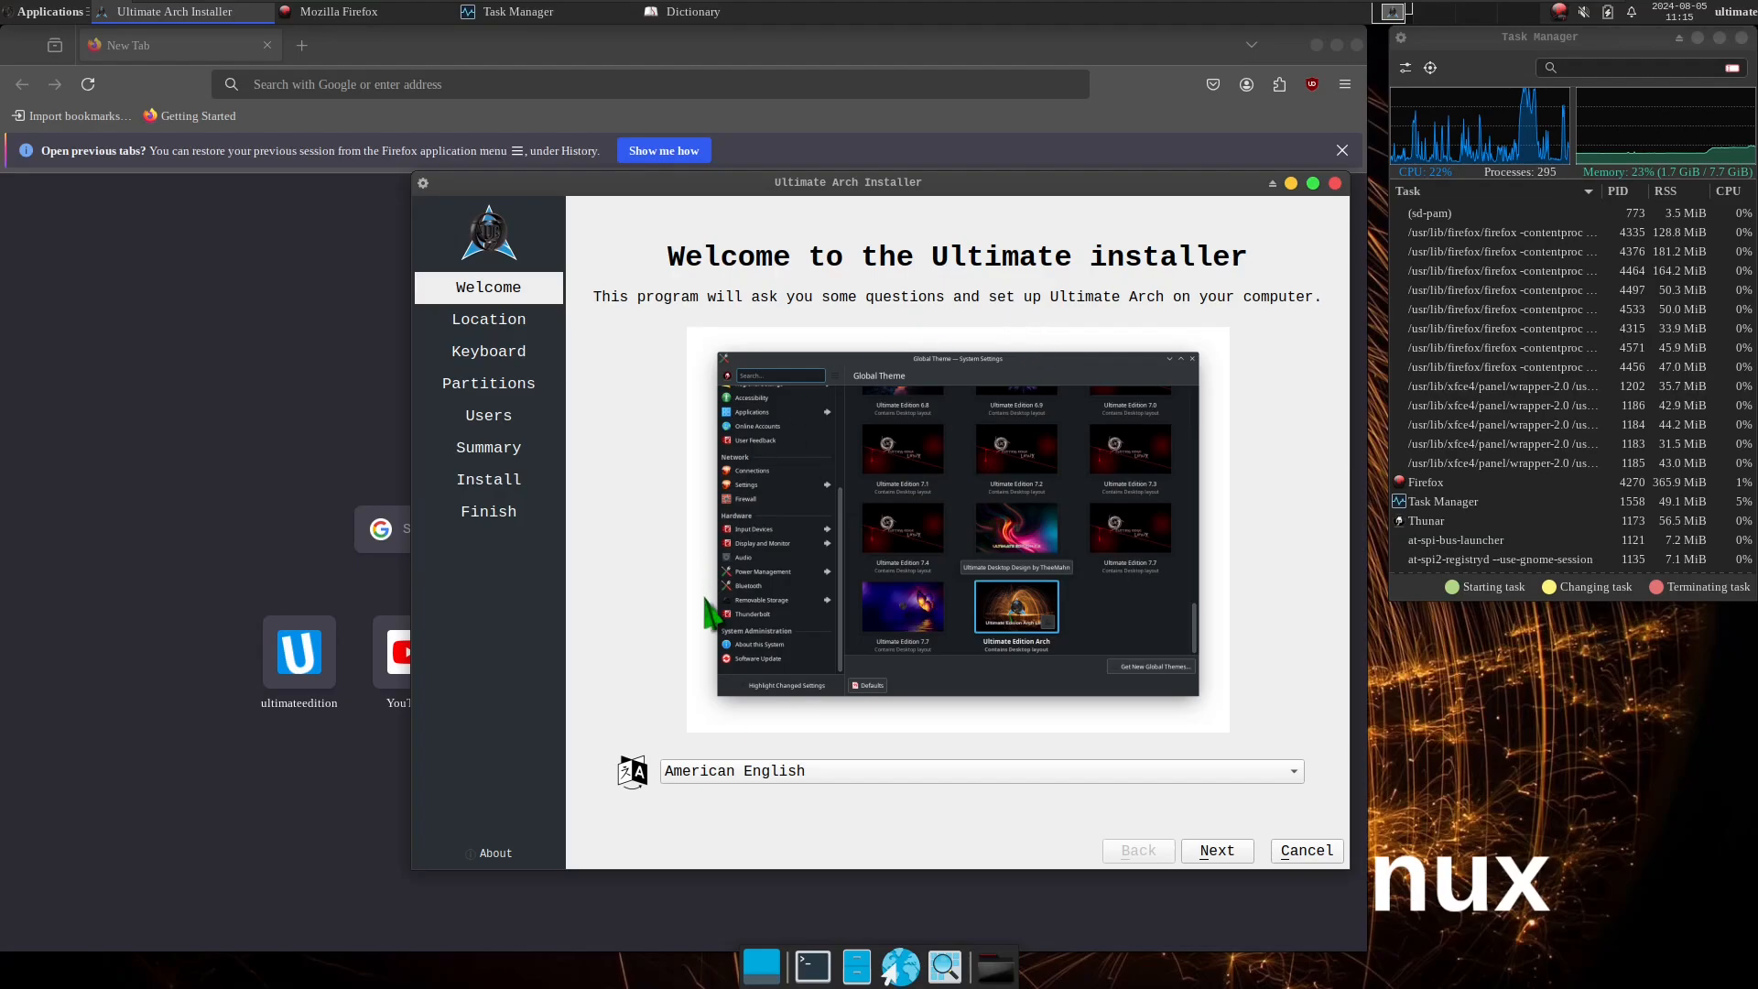
# Close Firefox, and bring up the Dictionary window to view it before closing it as well.
pyautogui.click(309, 396)
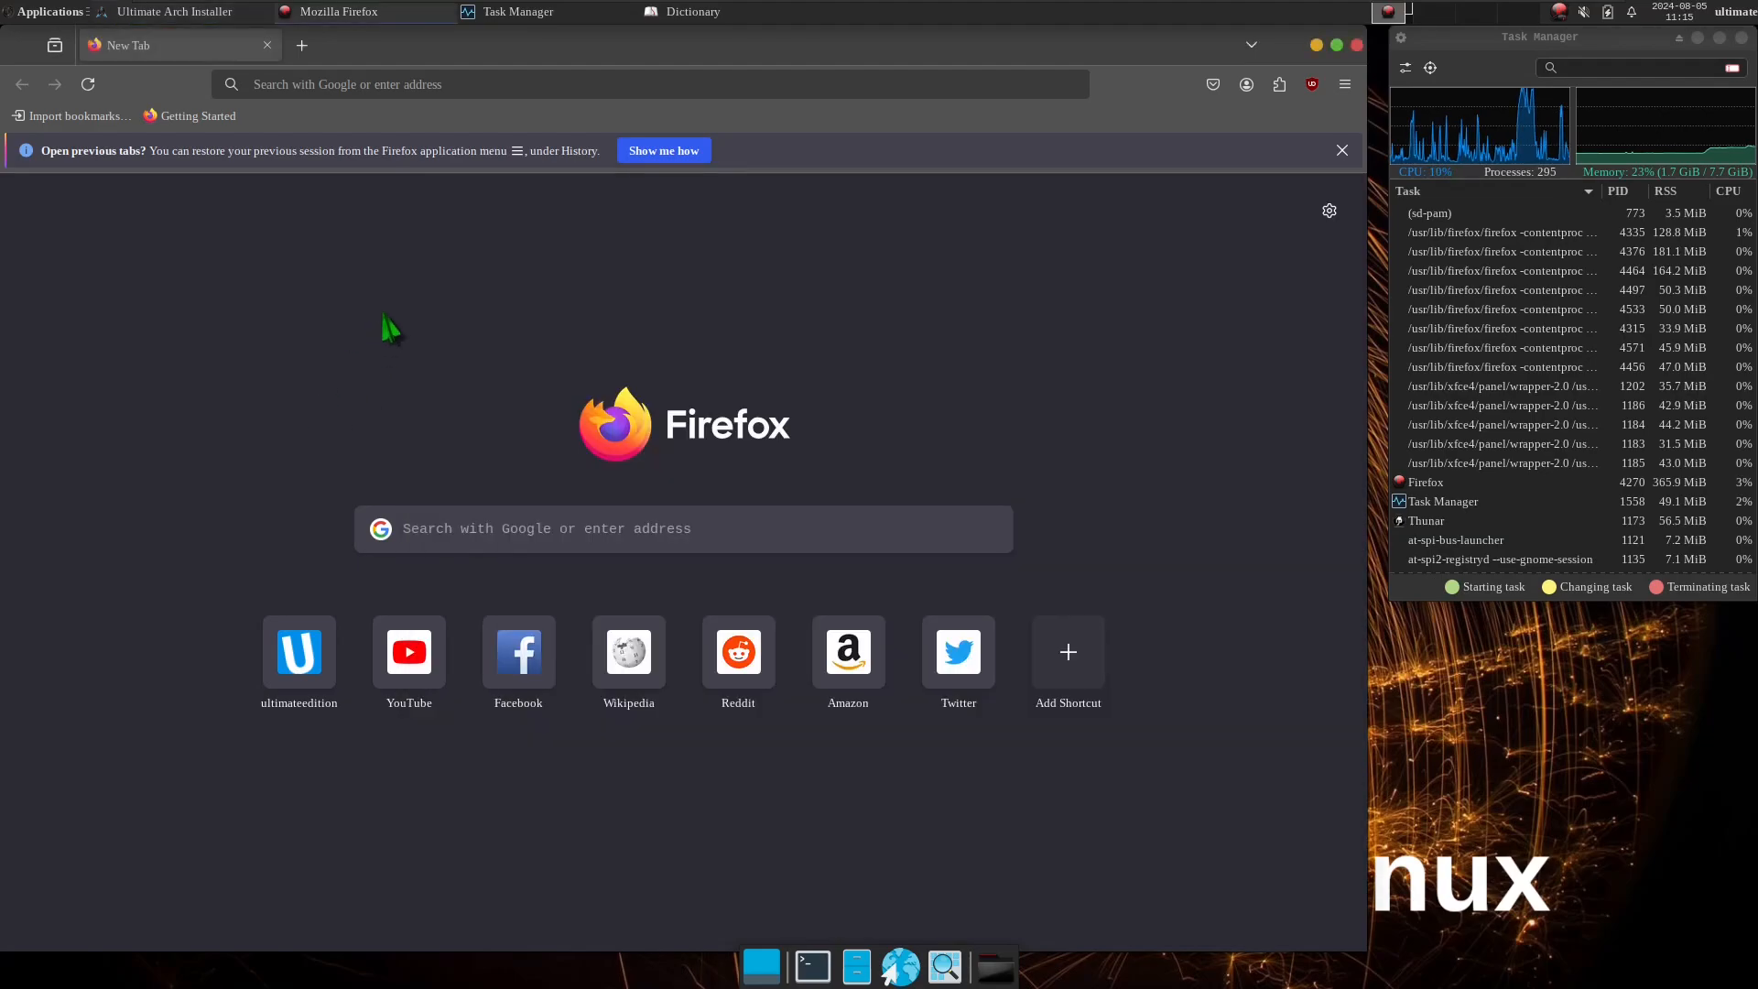
pyautogui.click(1357, 45)
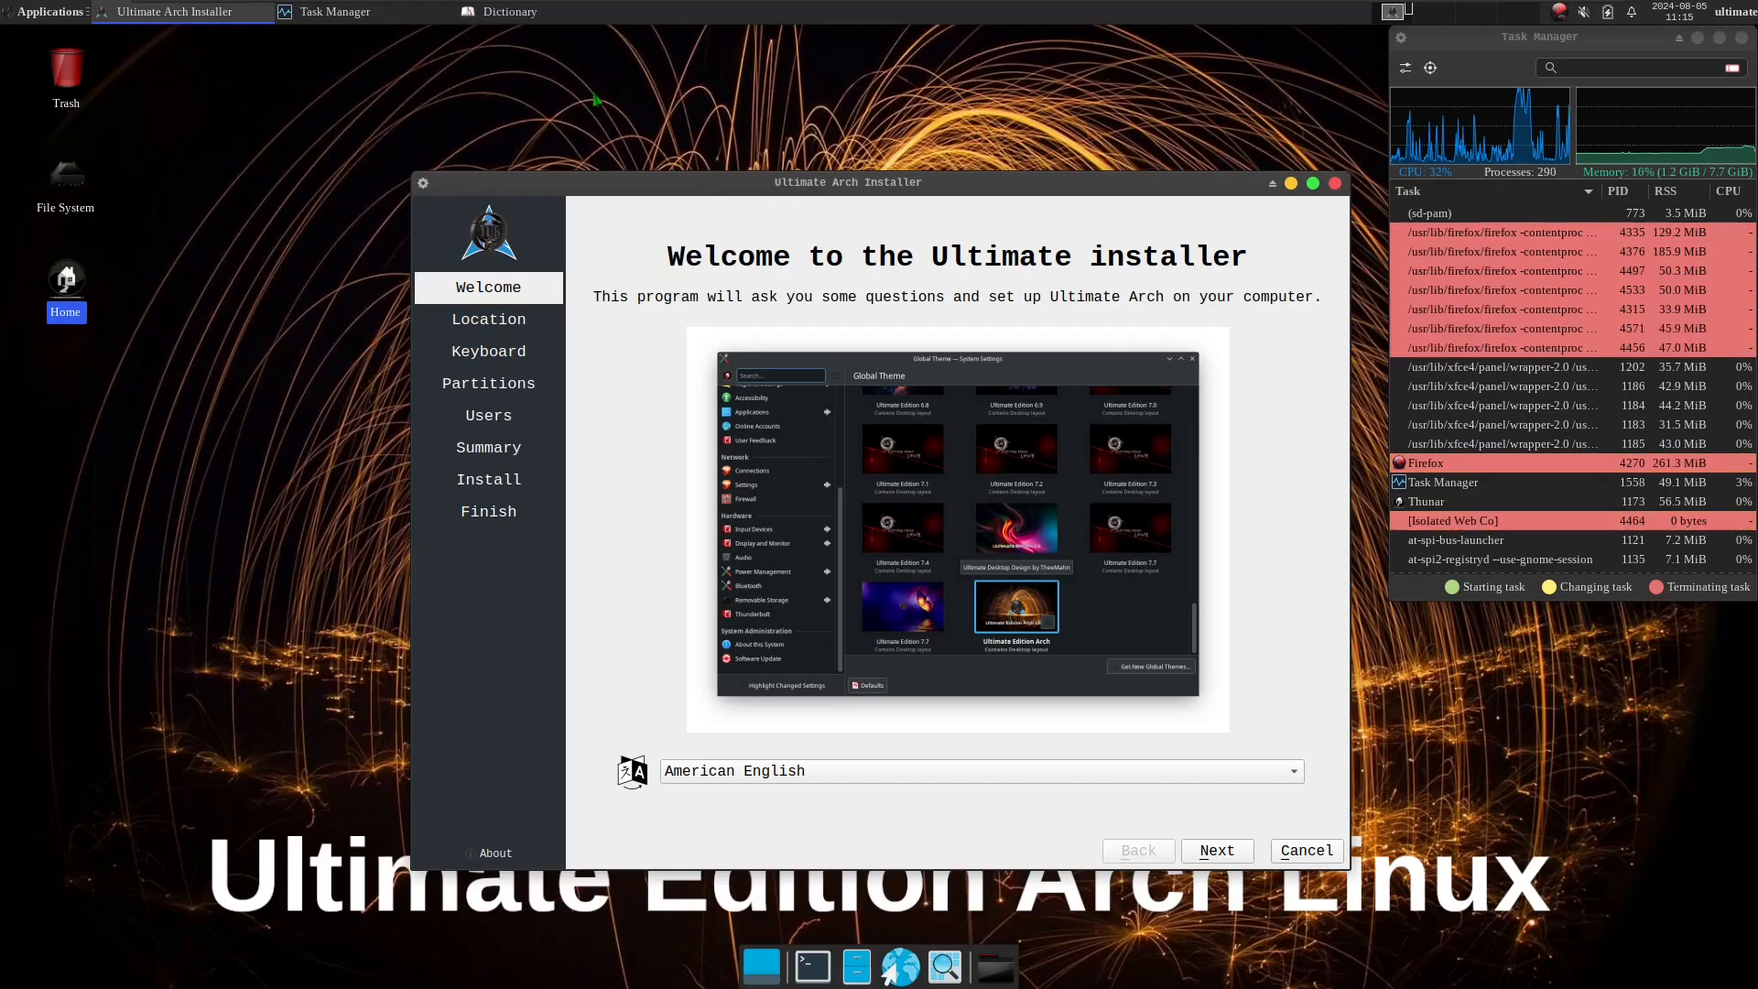
pyautogui.click(547, 13)
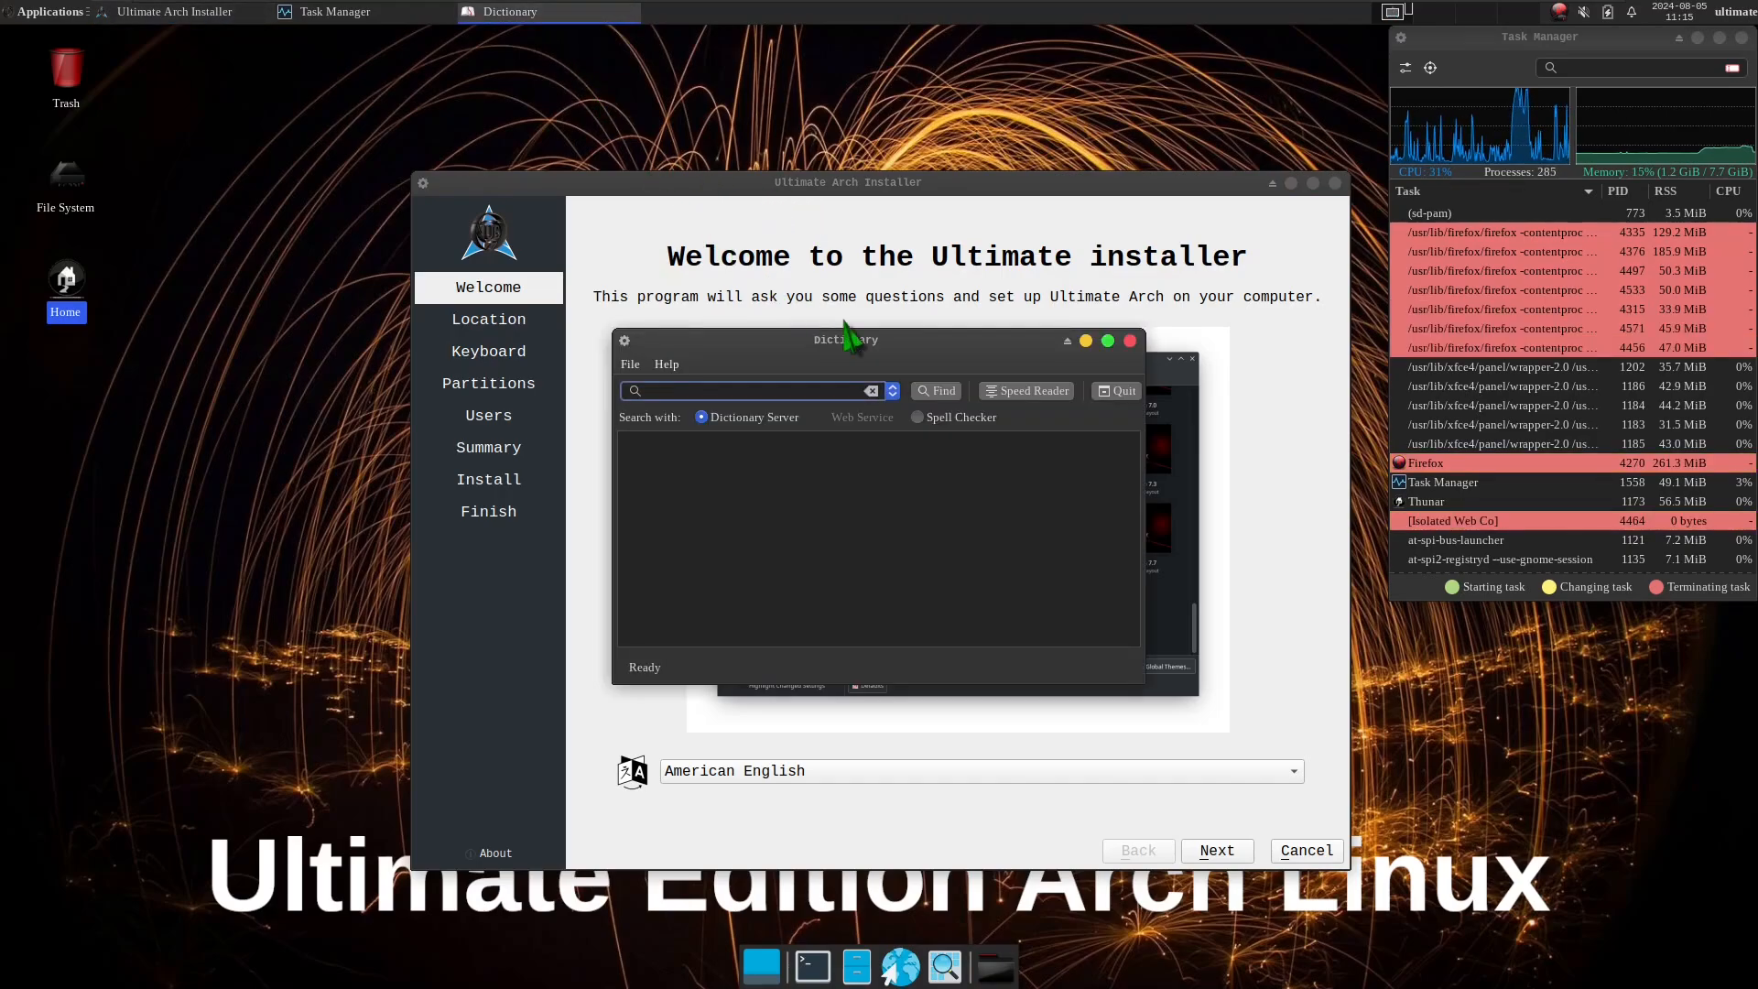
pyautogui.click(1131, 342)
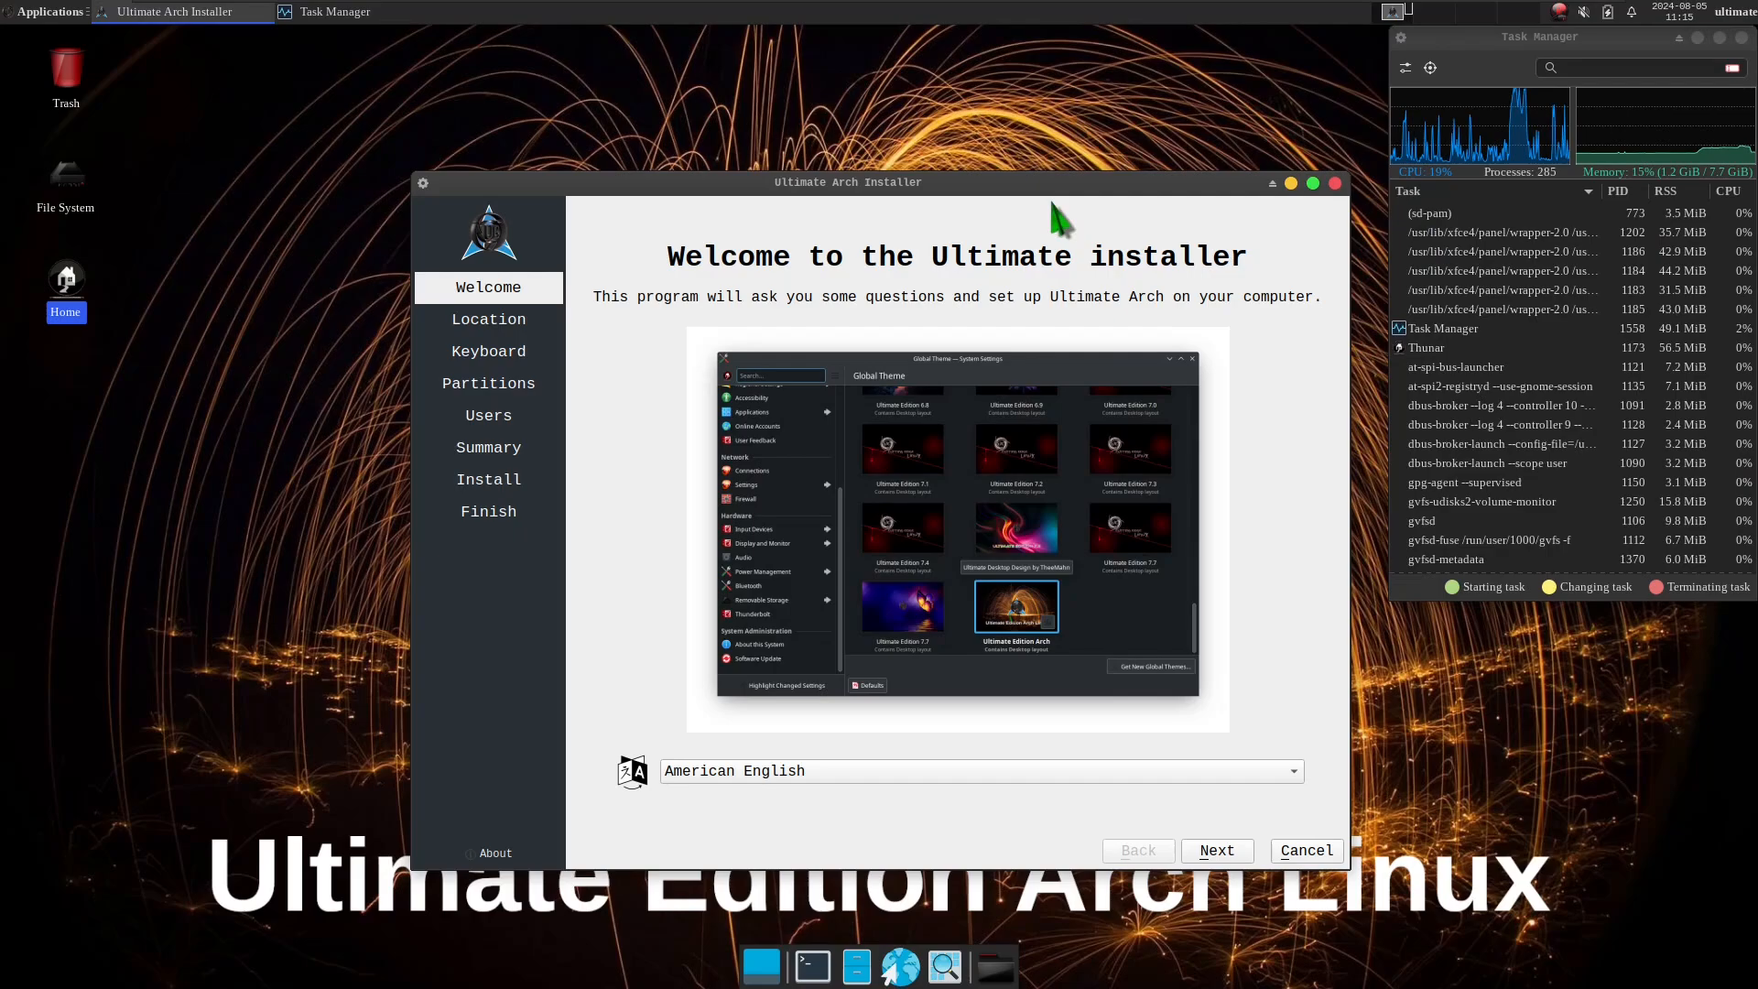
# Move the Ultimate Arch Installer window away from the Task Manager, view its About Calamares information, and close that dialog.
pyautogui.moveTo(1042, 190); pyautogui.dragTo(875, 149)
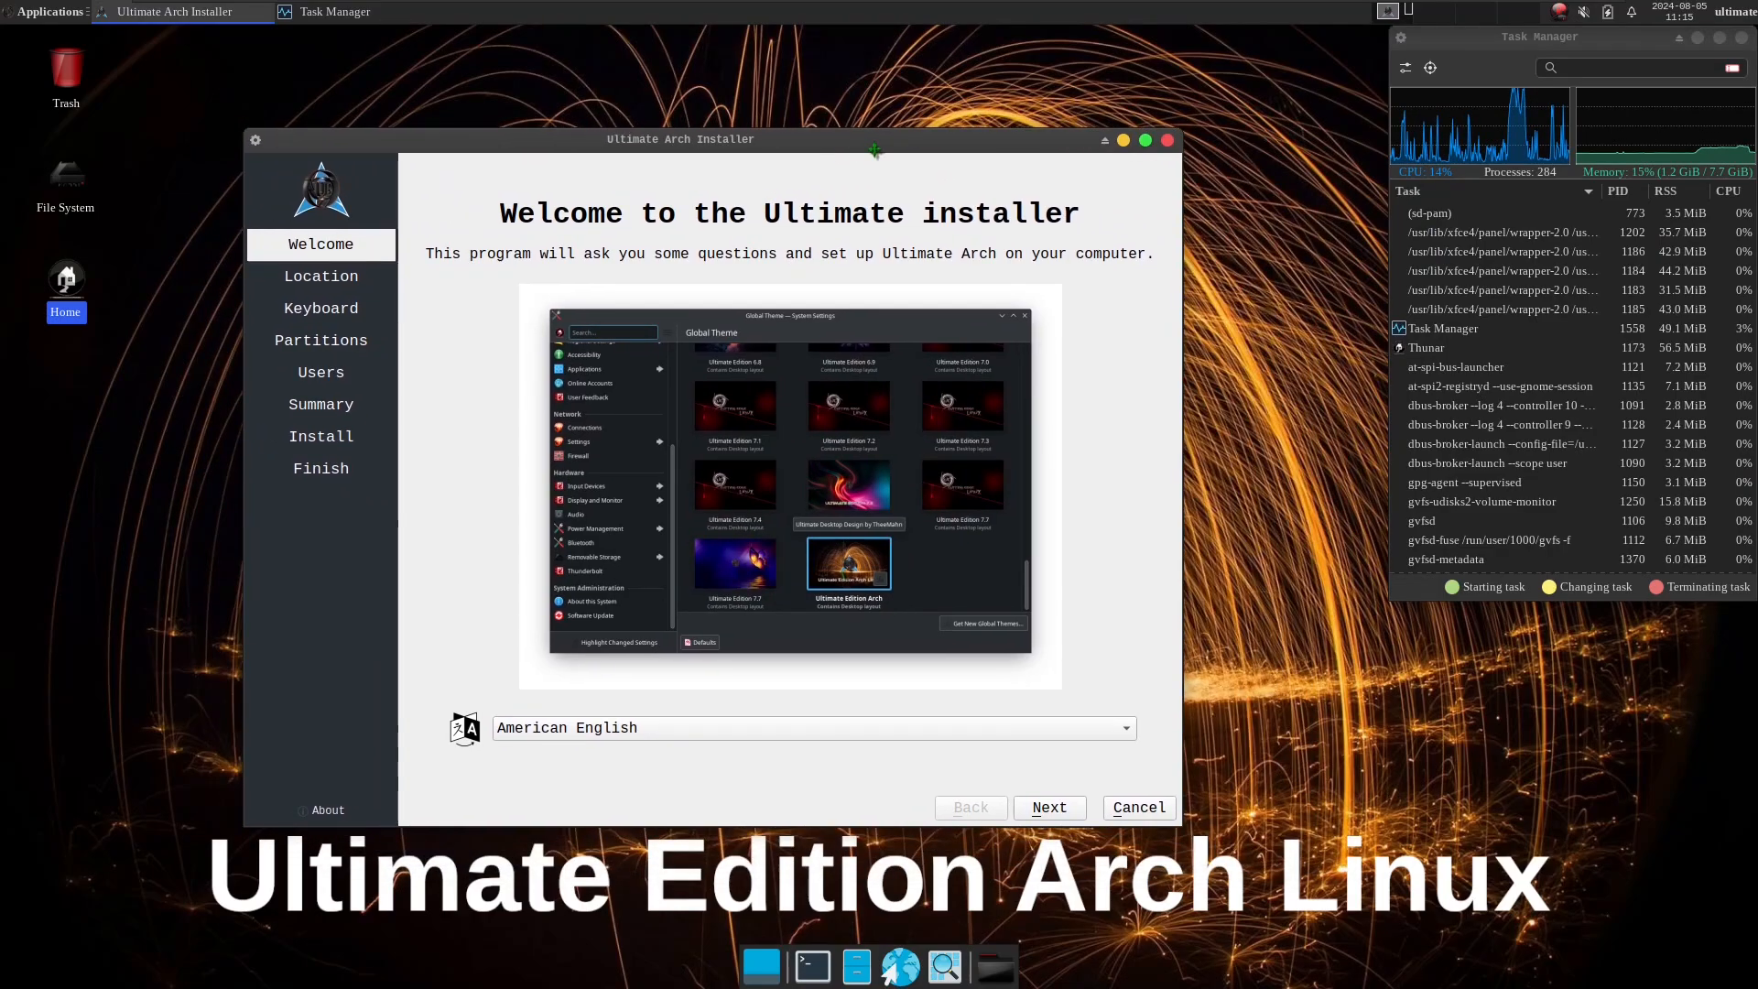
pyautogui.click(338, 808)
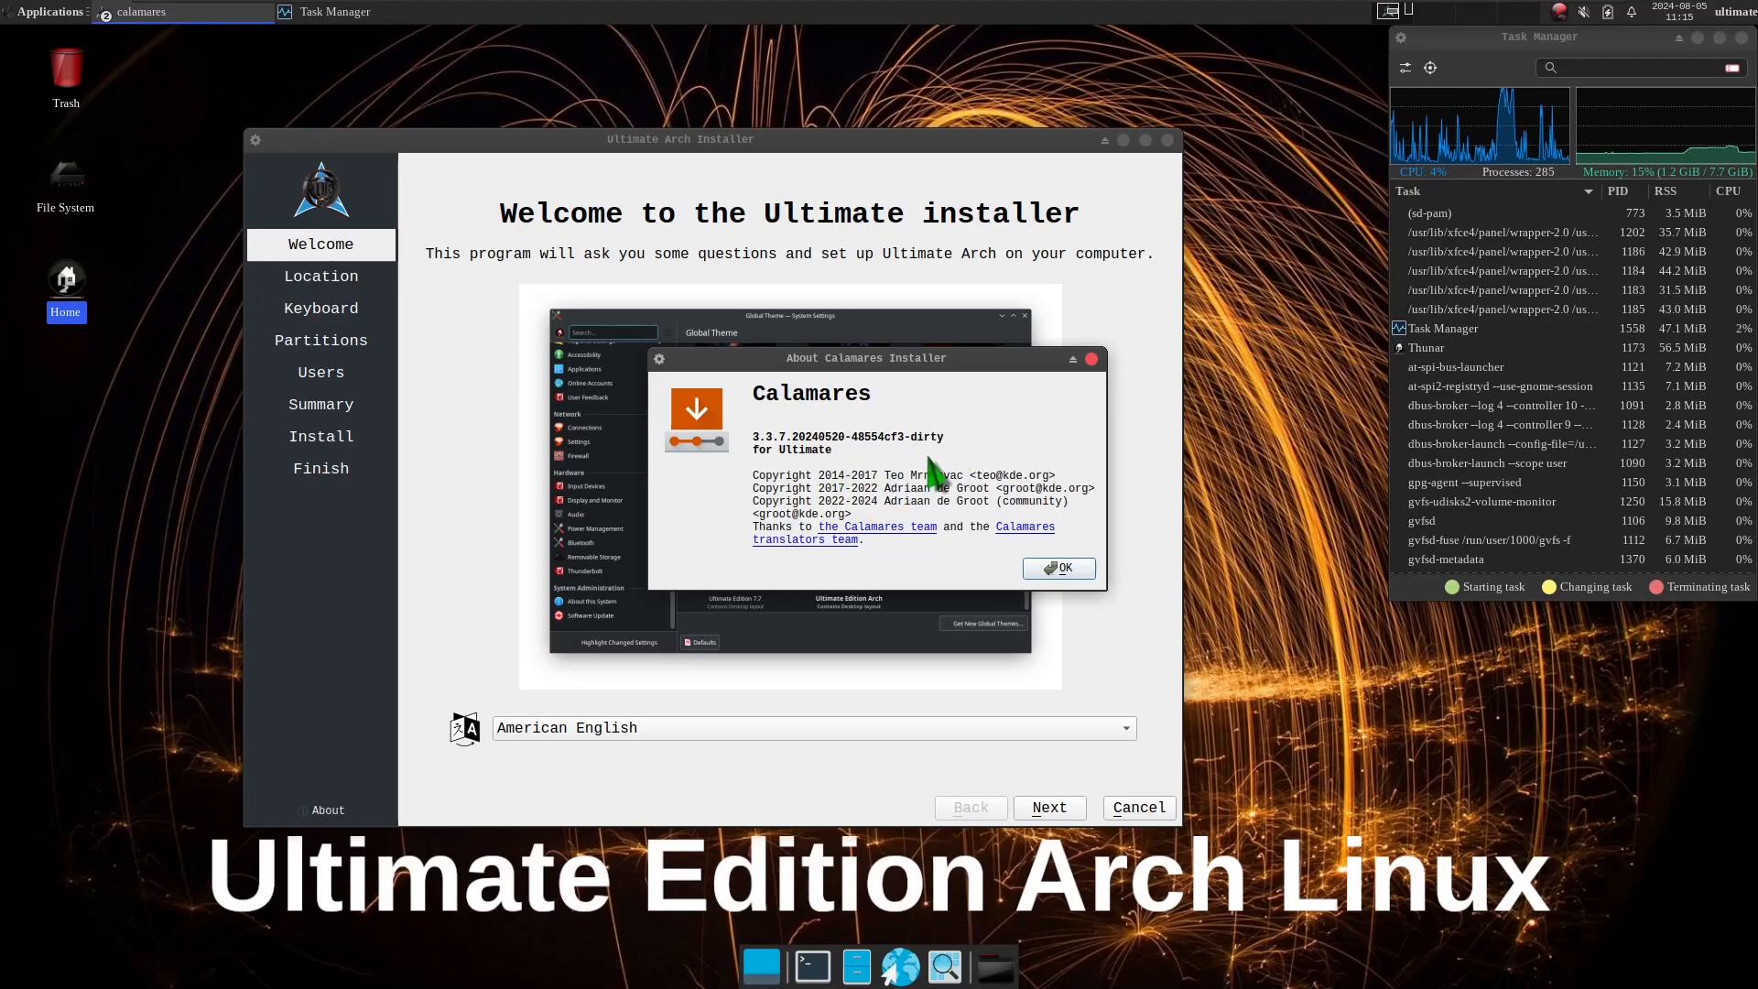
pyautogui.click(1055, 568)
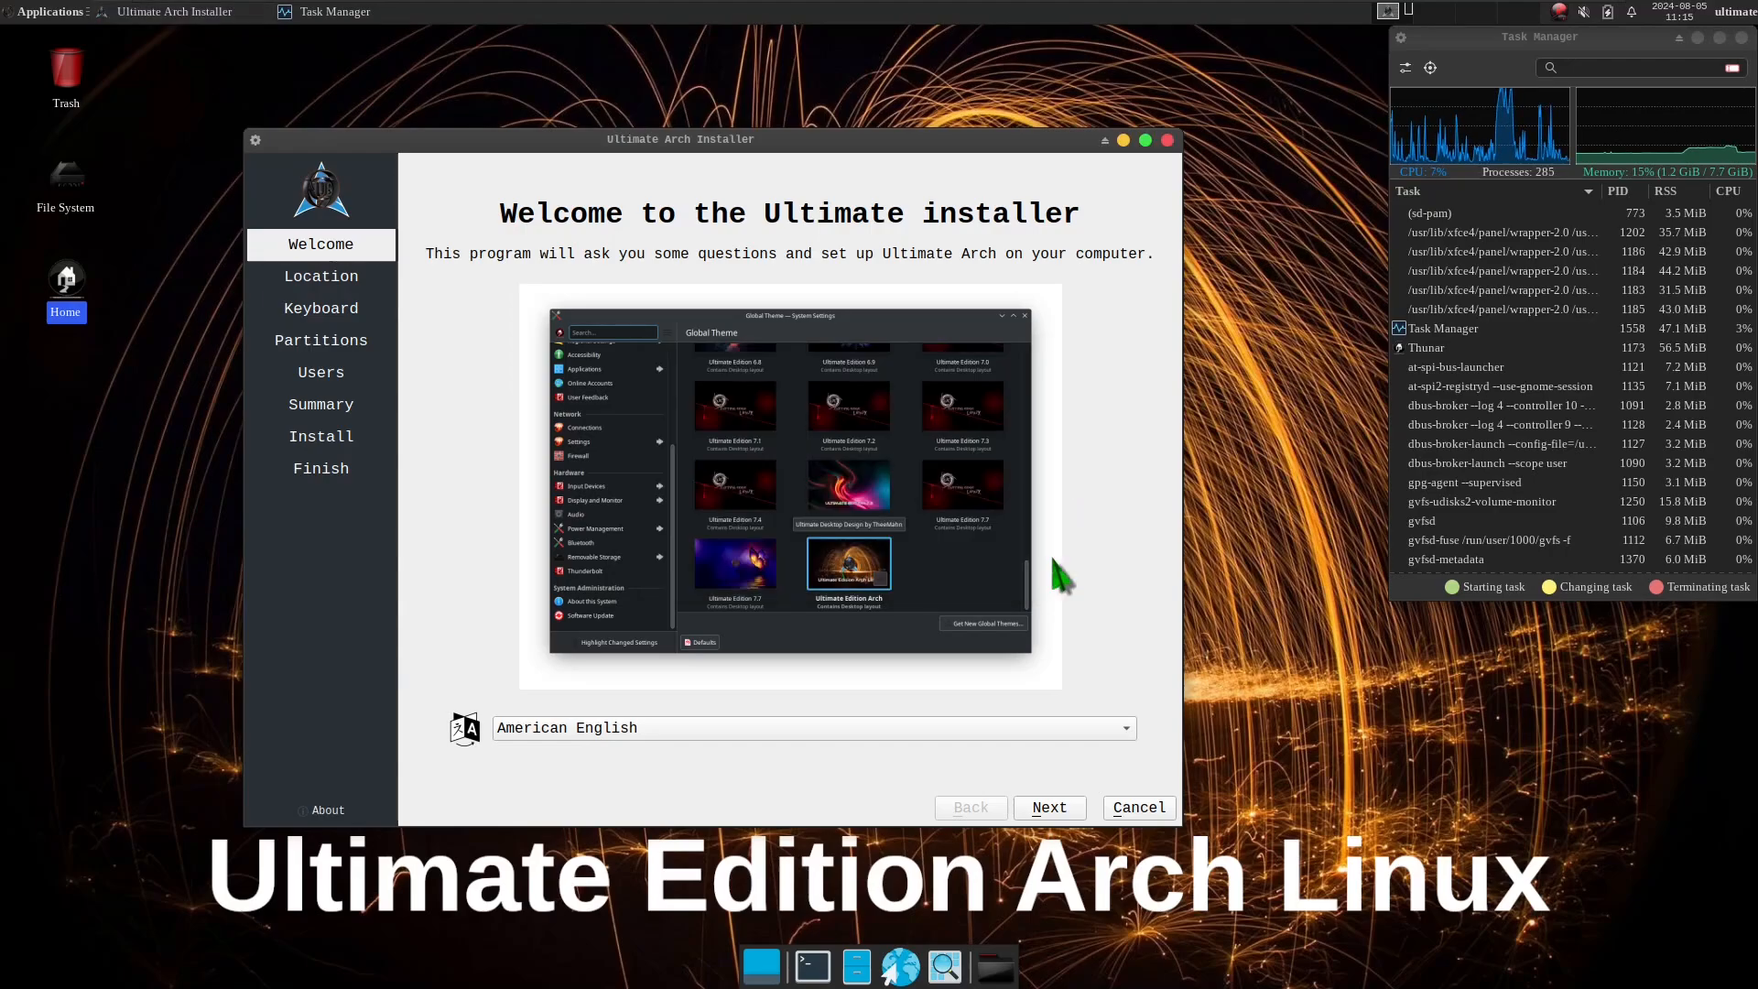
# Try Lithuanian as the installer language, look through the language list, and set the language back to American English.
pyautogui.click(564, 733)
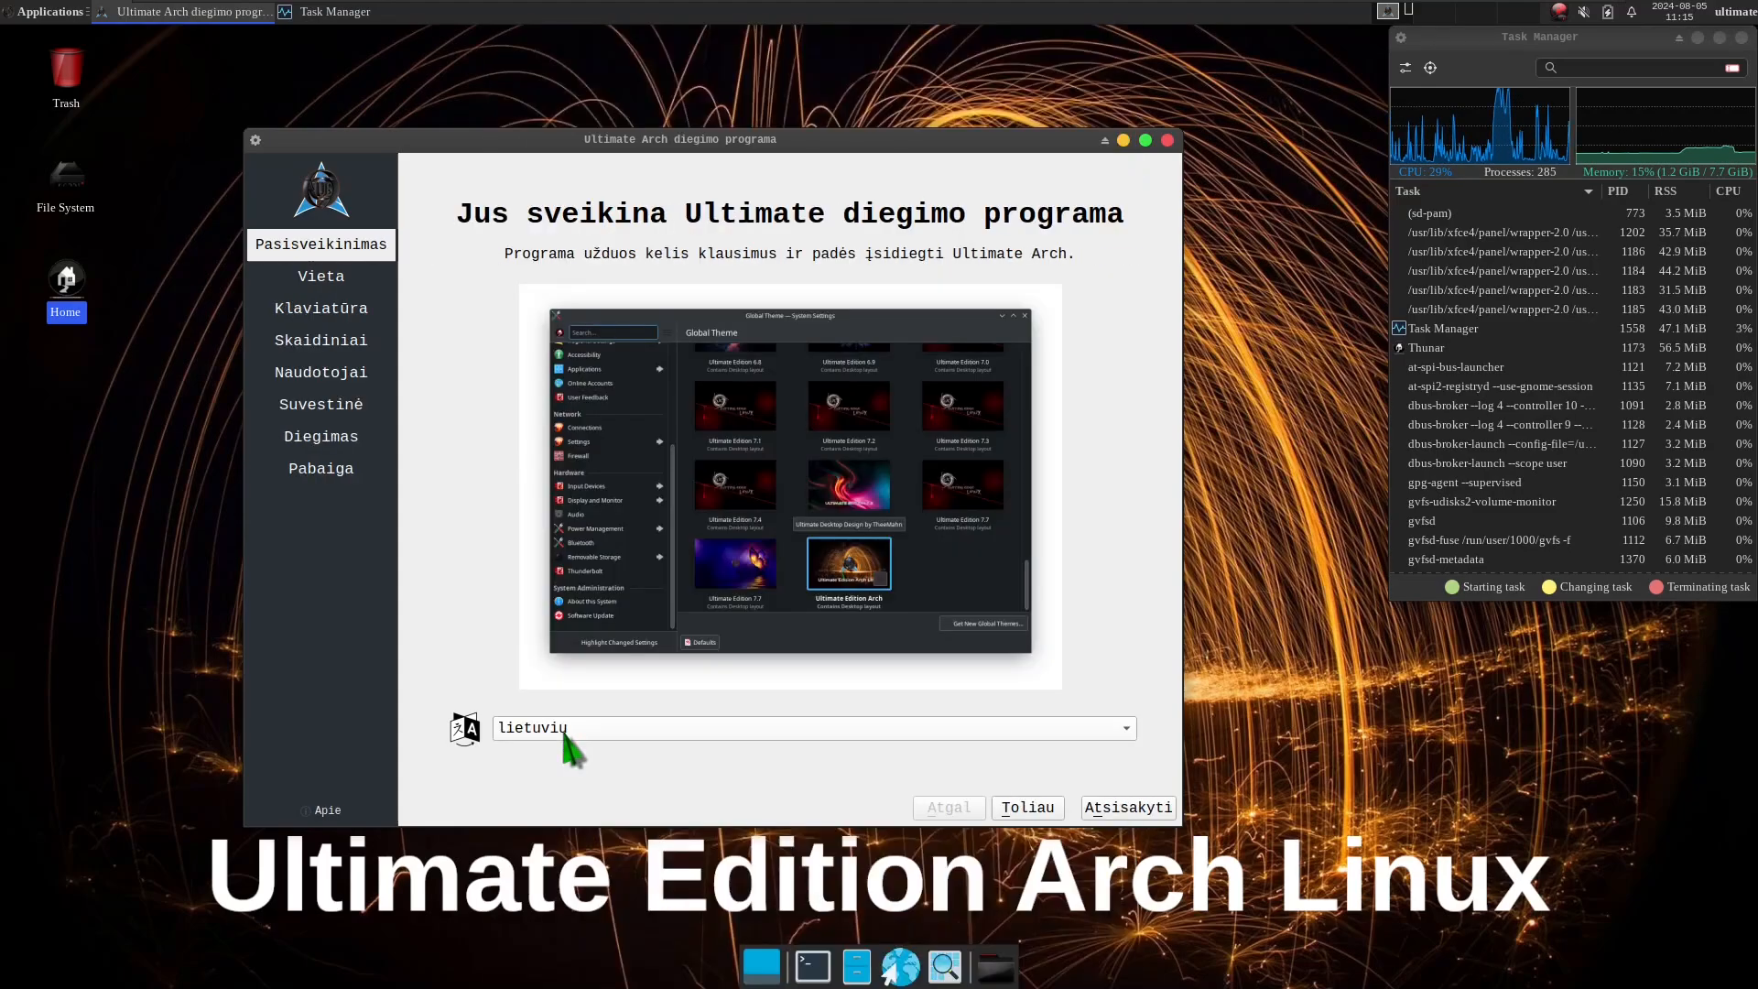
pyautogui.click(563, 730)
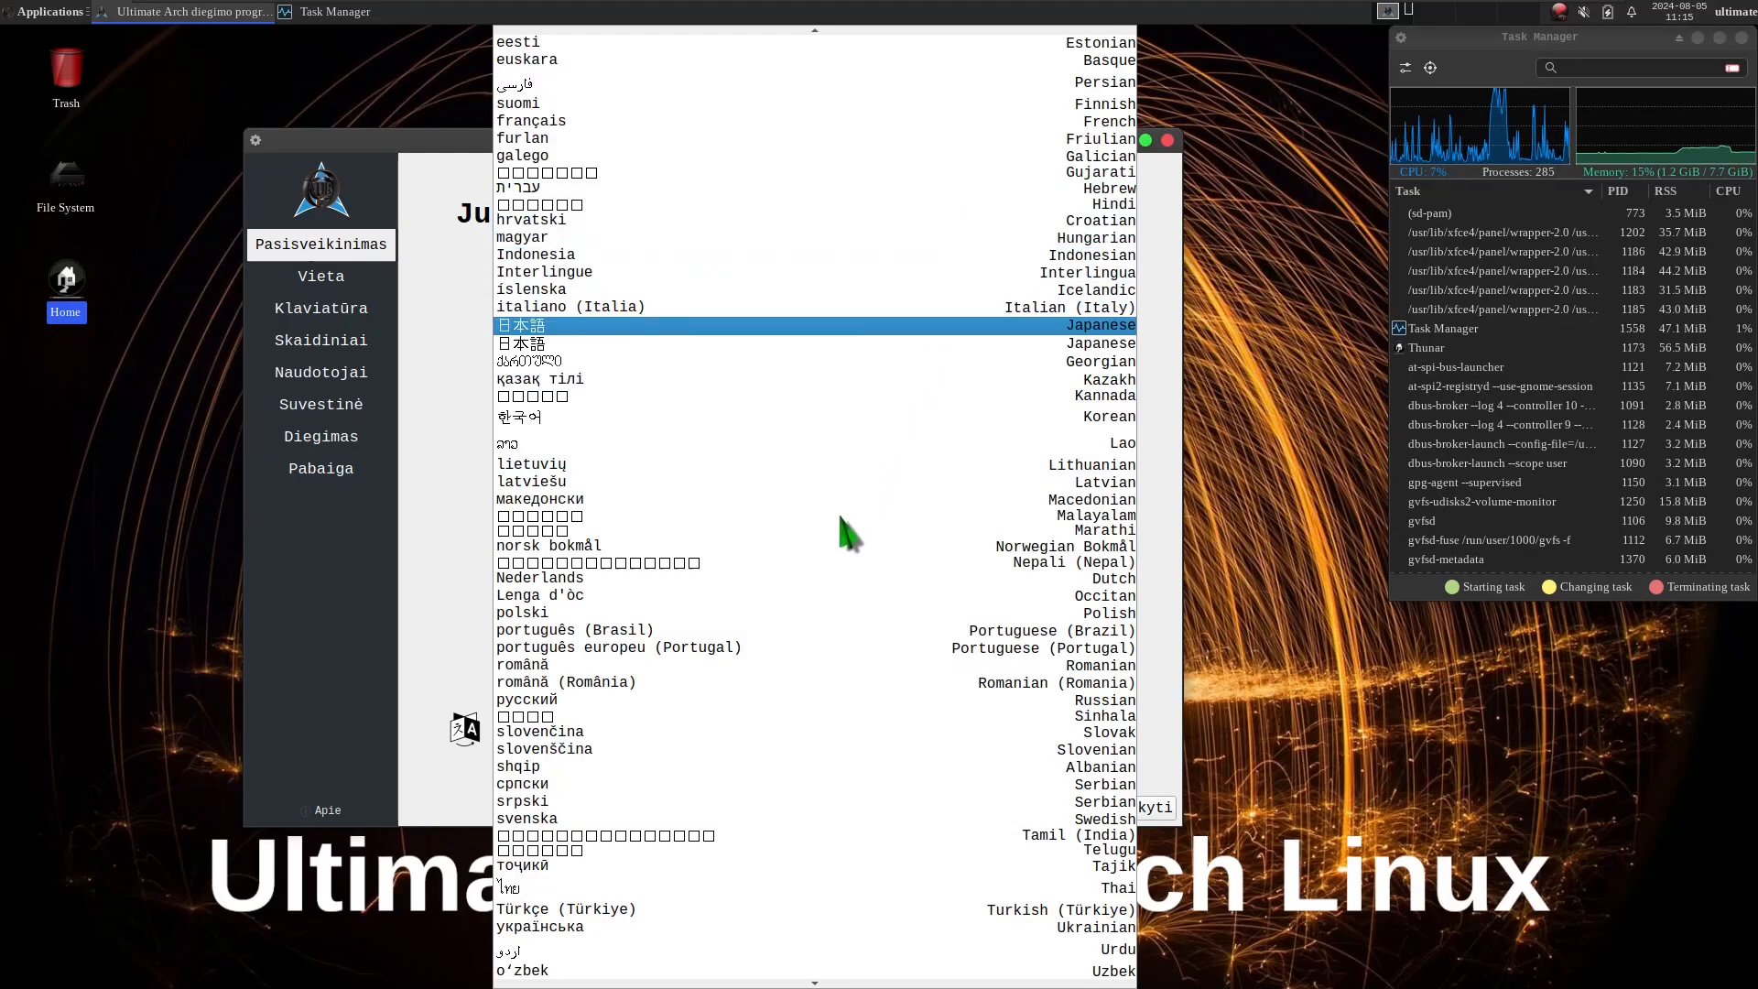
pyautogui.press('Up')
pyautogui.press('Up')
pyautogui.press('Up')
pyautogui.press('Up')
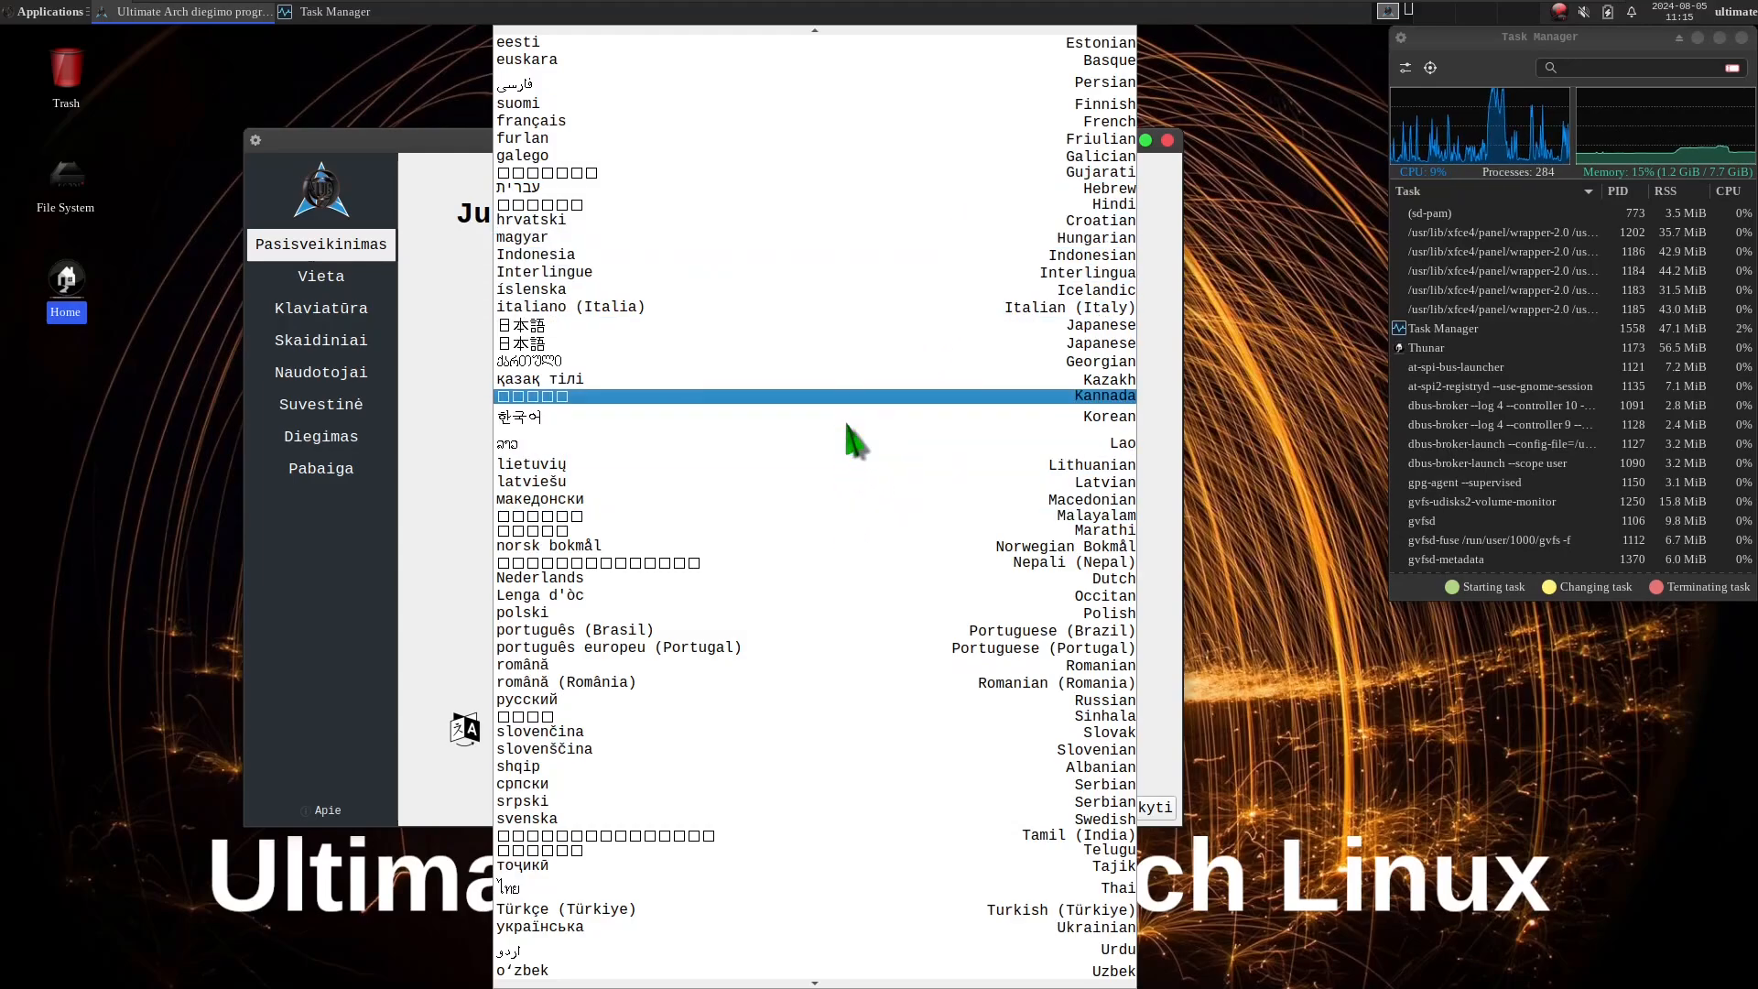
pyautogui.press('Up')
pyautogui.press('Up')
pyautogui.press('Up')
pyautogui.press('Up')
pyautogui.press('Up')
pyautogui.press('Up')
pyautogui.press('Up')
pyautogui.press('Up')
pyautogui.press('Up')
pyautogui.press('Up')
pyautogui.press('Up')
pyautogui.press('Up')
pyautogui.press('Up')
pyautogui.press('Up')
pyautogui.press('Up')
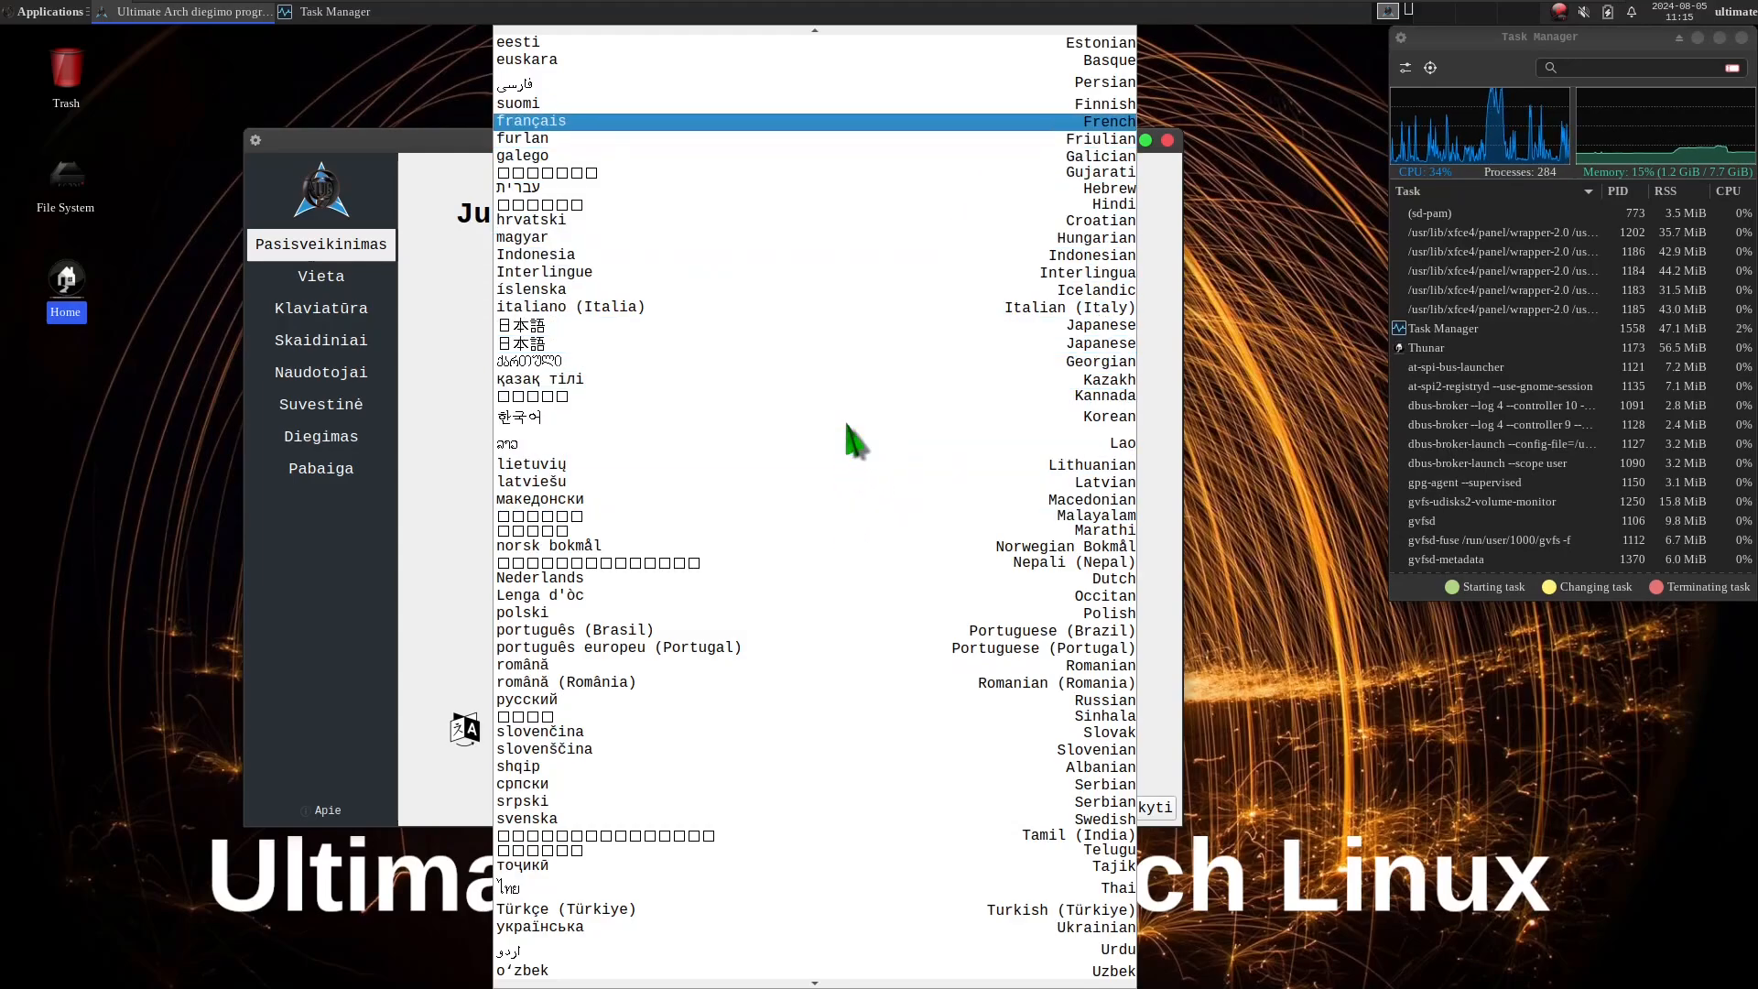
pyautogui.press('Up')
pyautogui.press('Up')
pyautogui.press('Up')
pyautogui.press('Up')
pyautogui.press('Up')
pyautogui.press('Up')
pyautogui.press('Up')
pyautogui.press('Up')
pyautogui.press('Up')
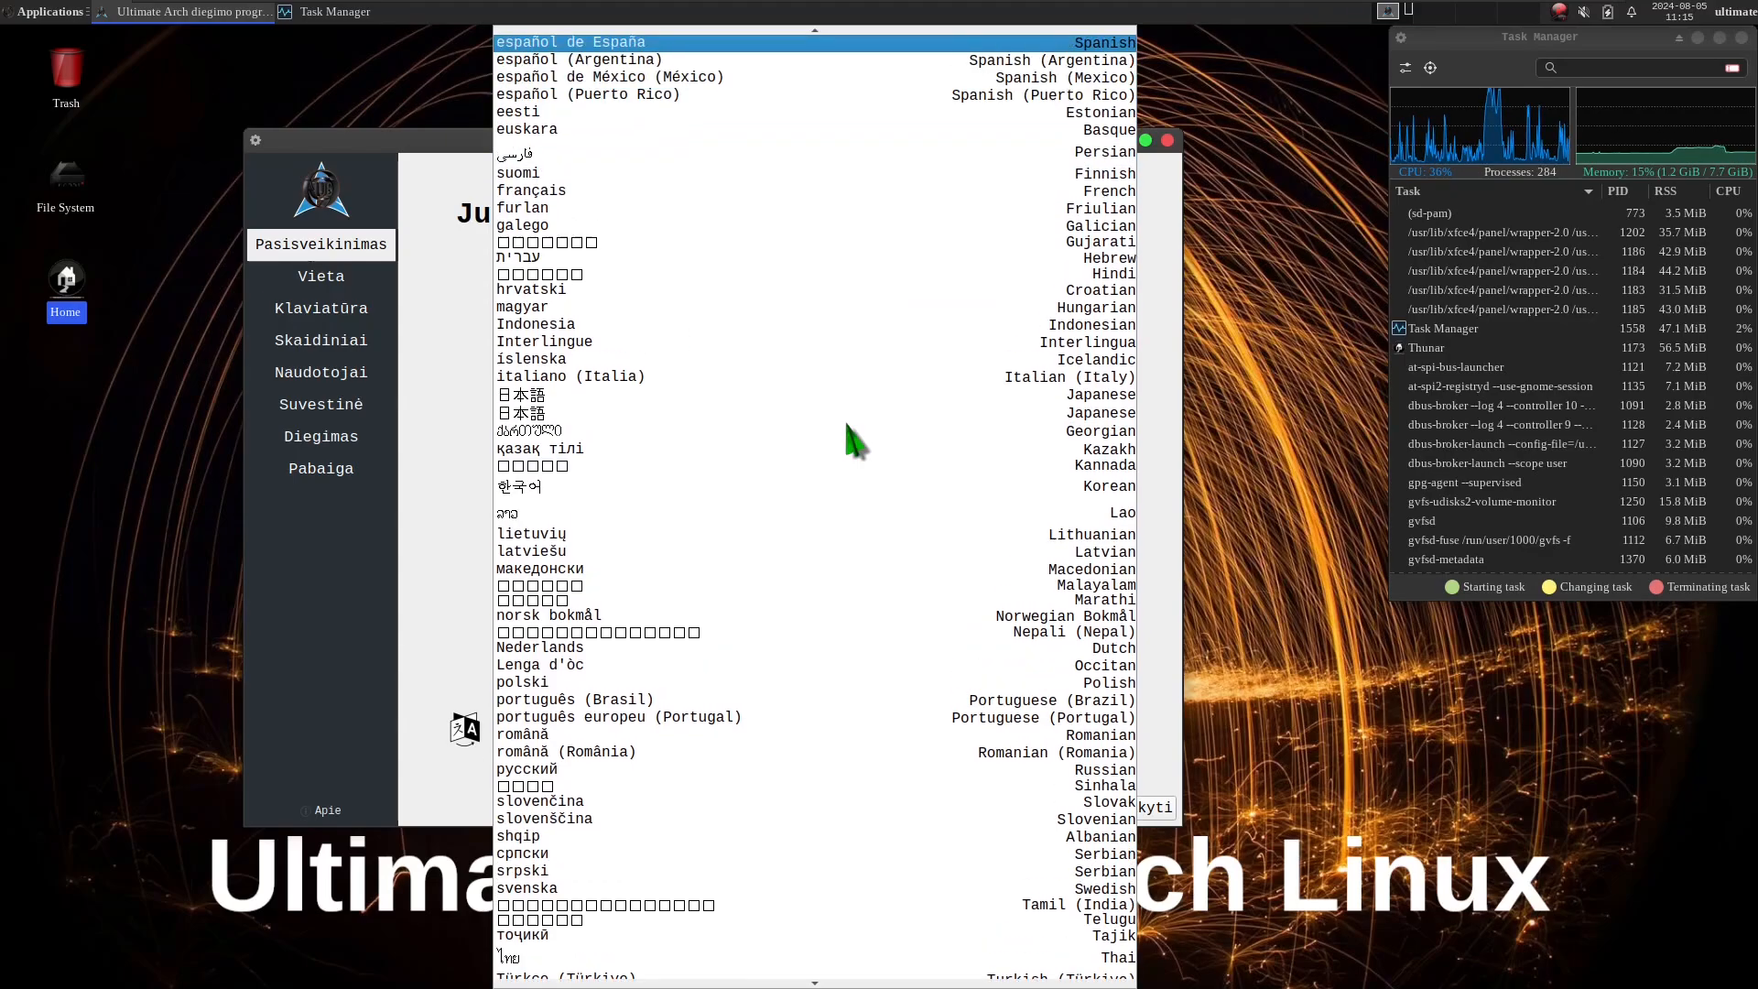
pyautogui.press('Up')
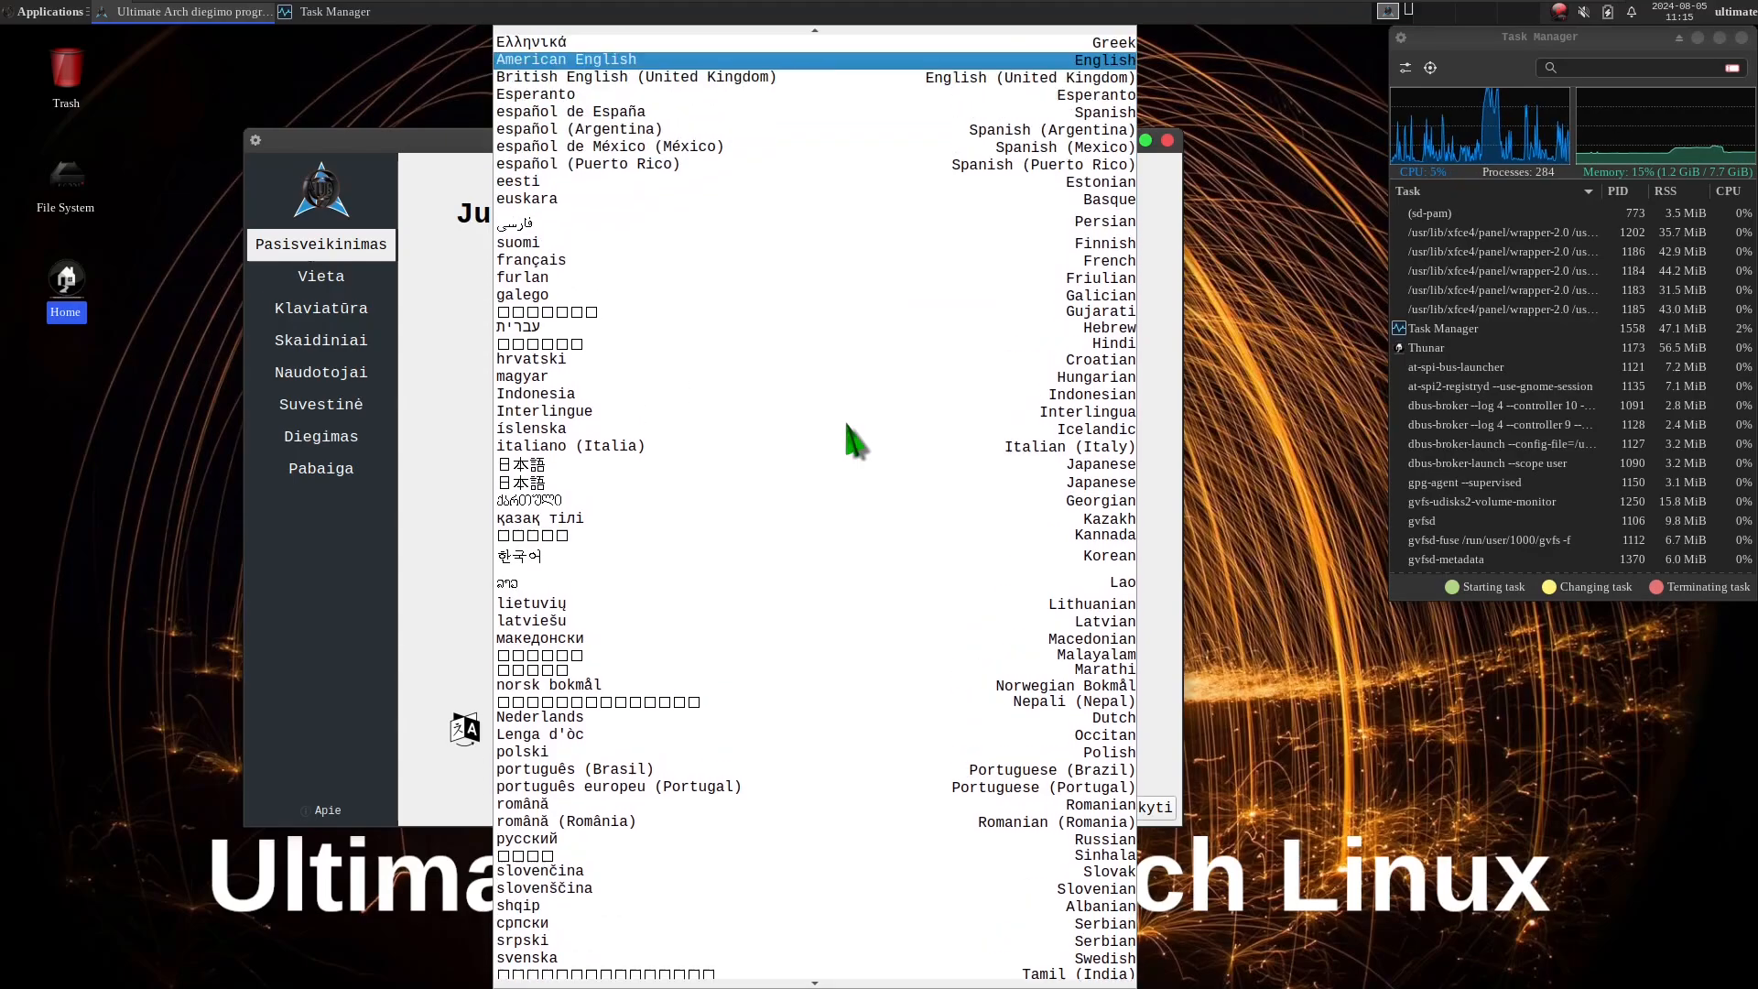
pyautogui.press('Return')
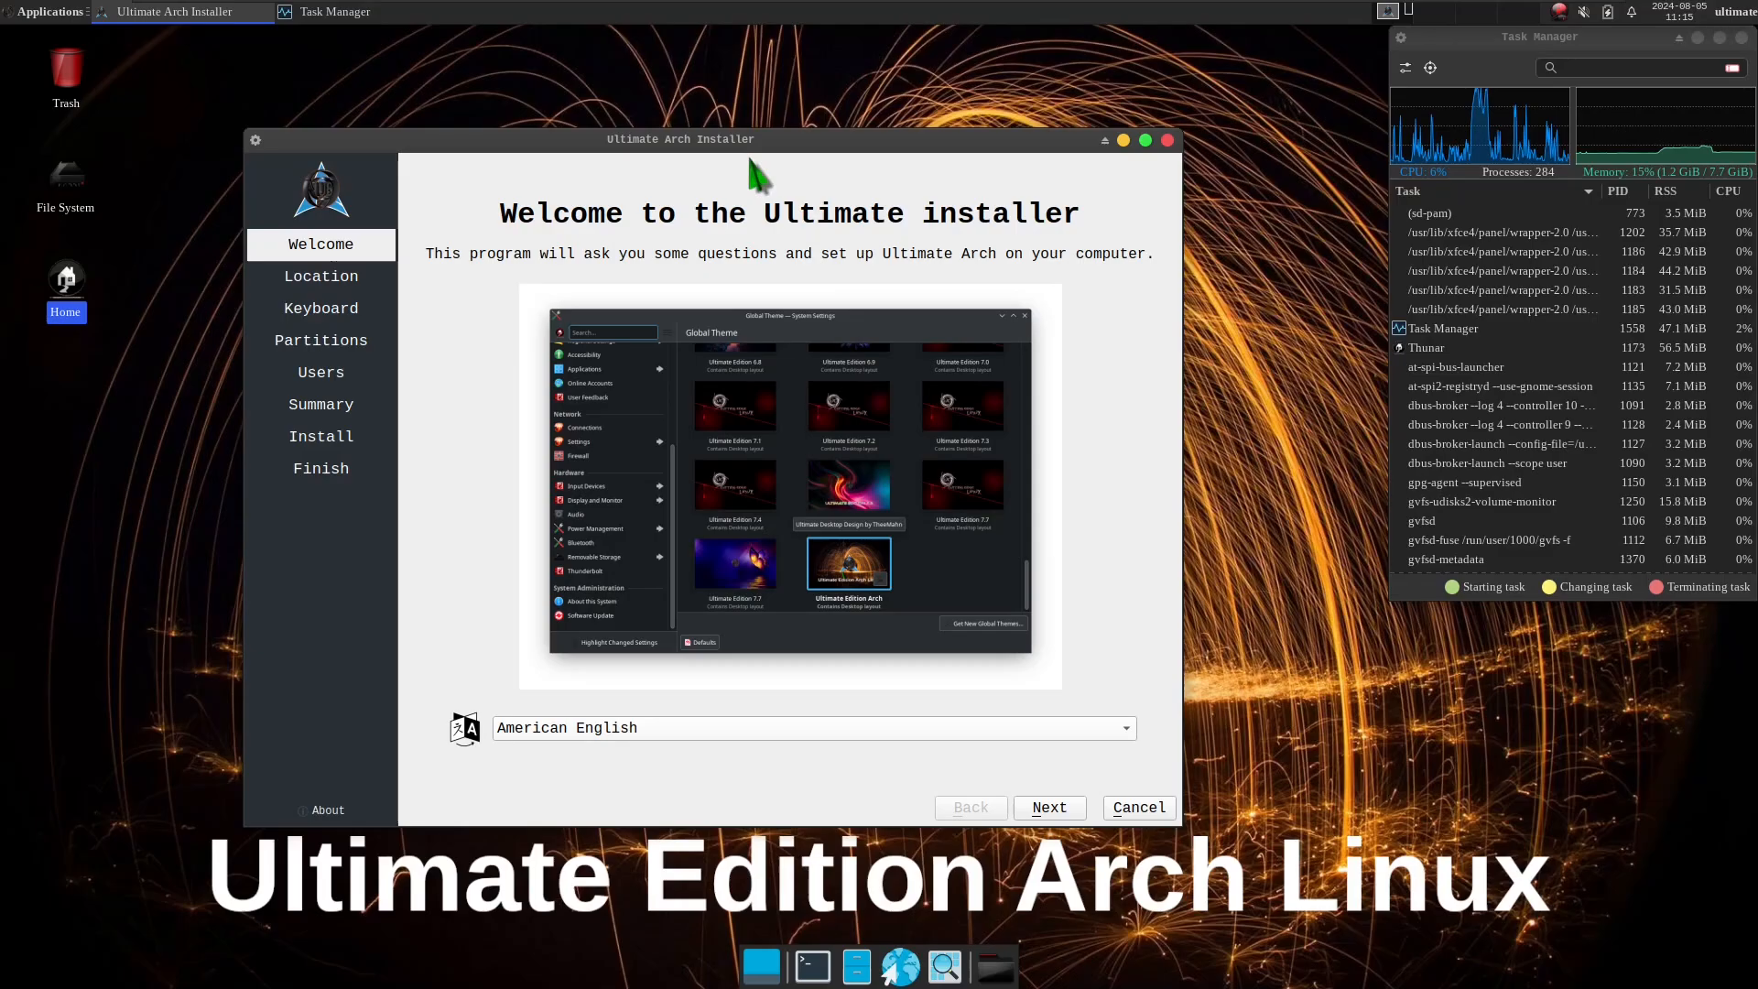
# Reposition the installer window, view the language list while keeping American English, and continue to the Location page.
pyautogui.moveTo(742, 140); pyautogui.dragTo(828, 139)
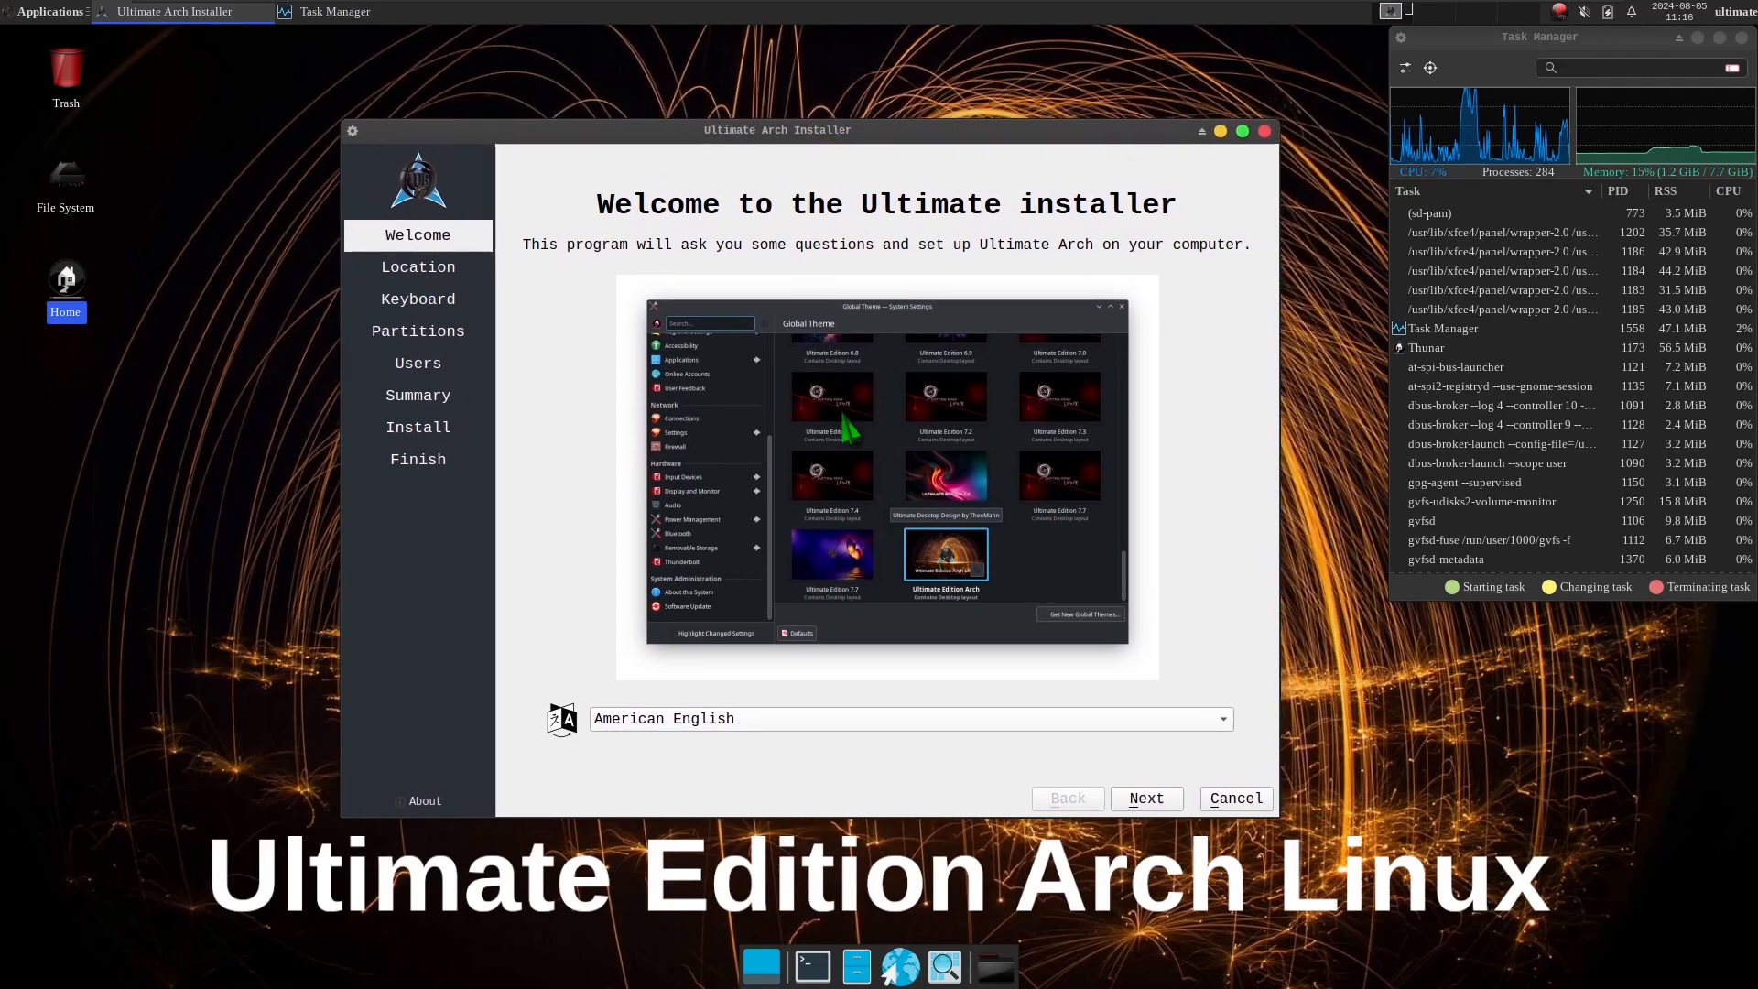
pyautogui.click(730, 720)
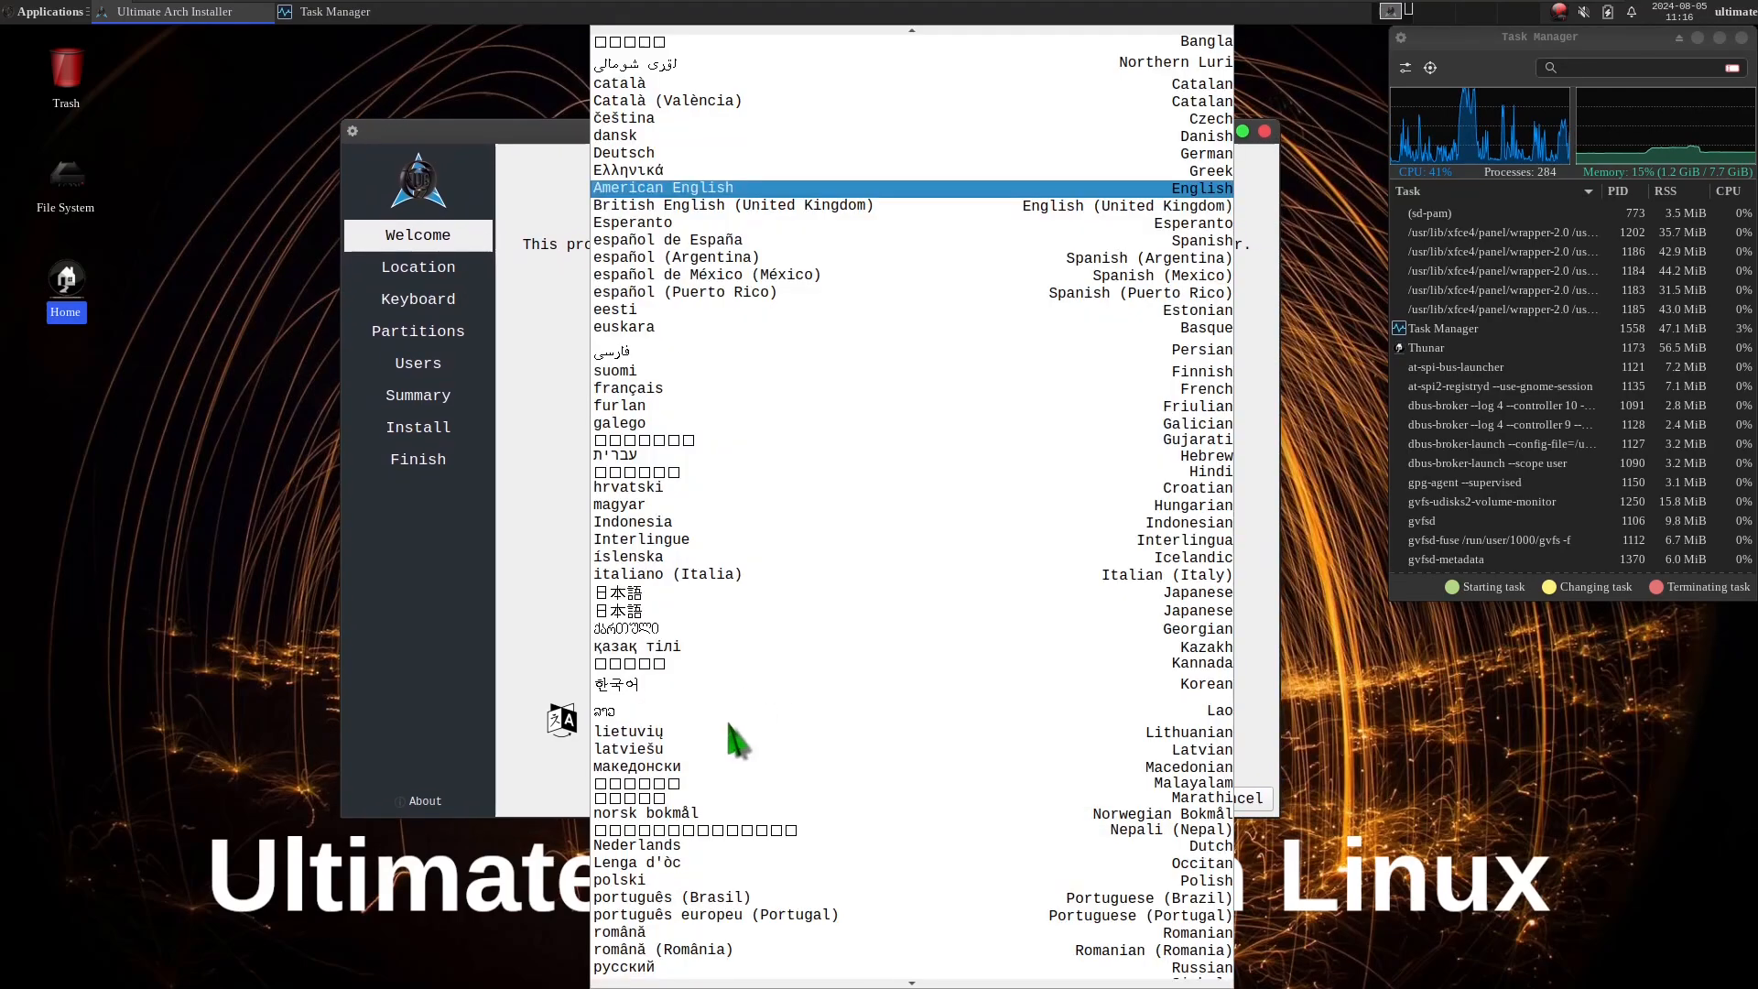
pyautogui.click(543, 381)
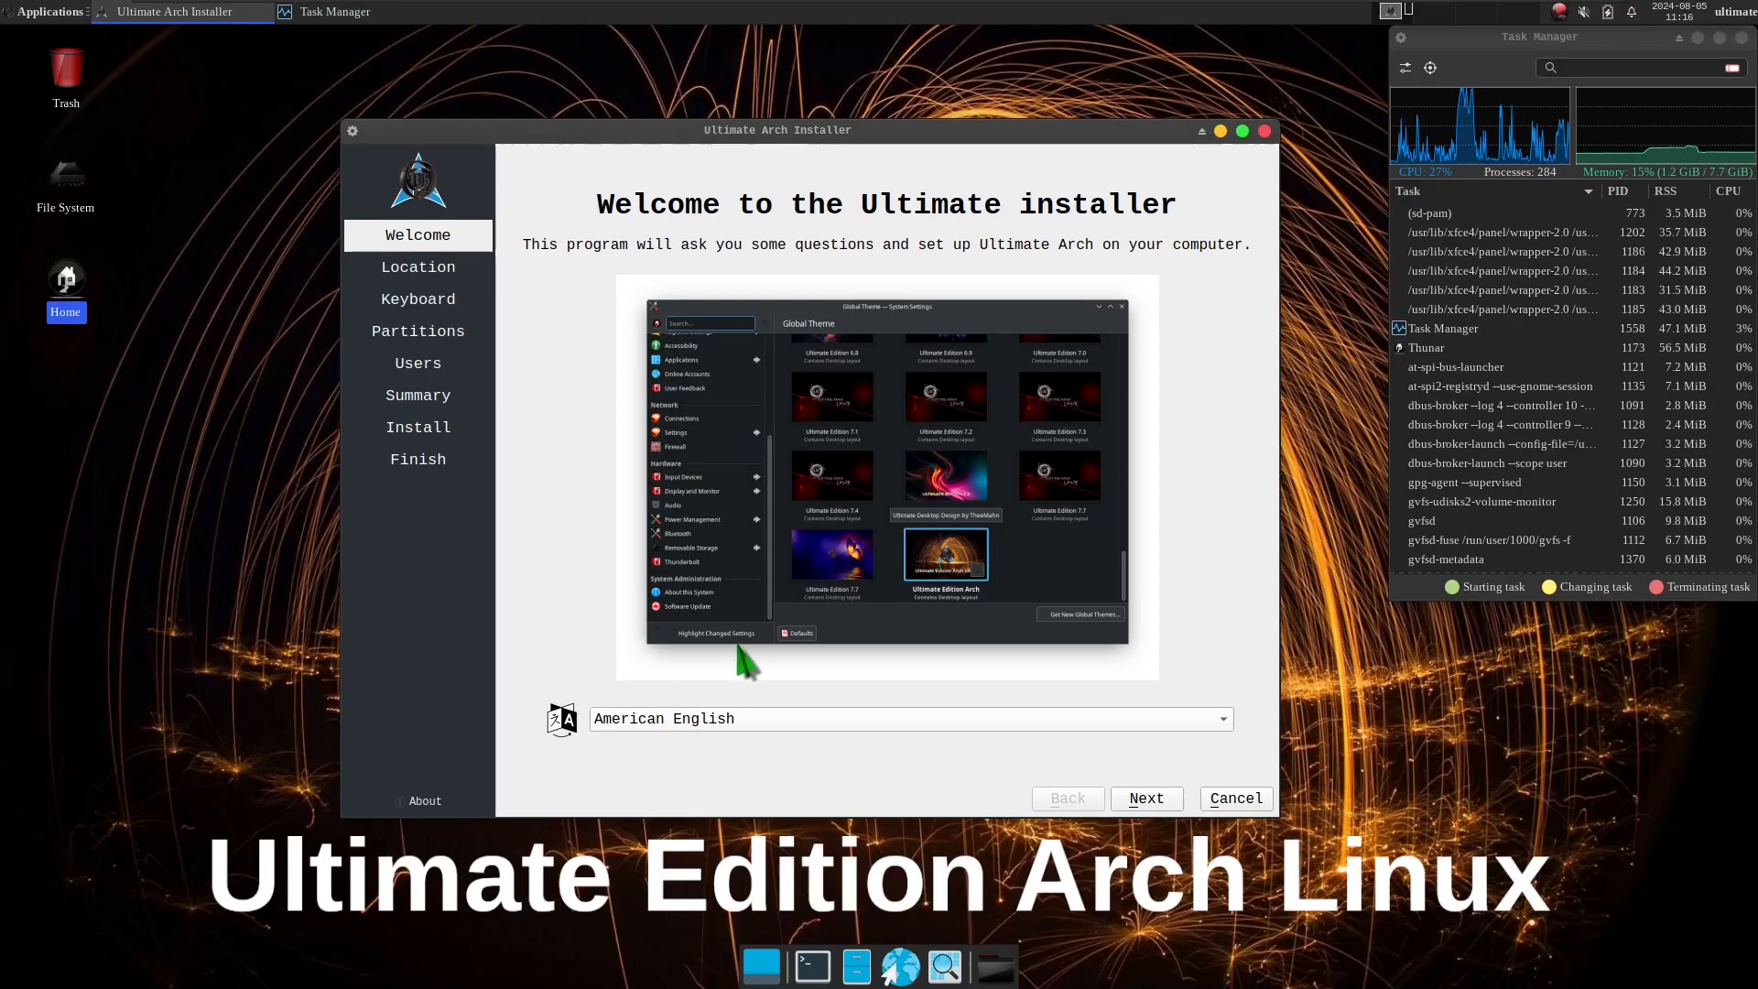
pyautogui.click(1145, 798)
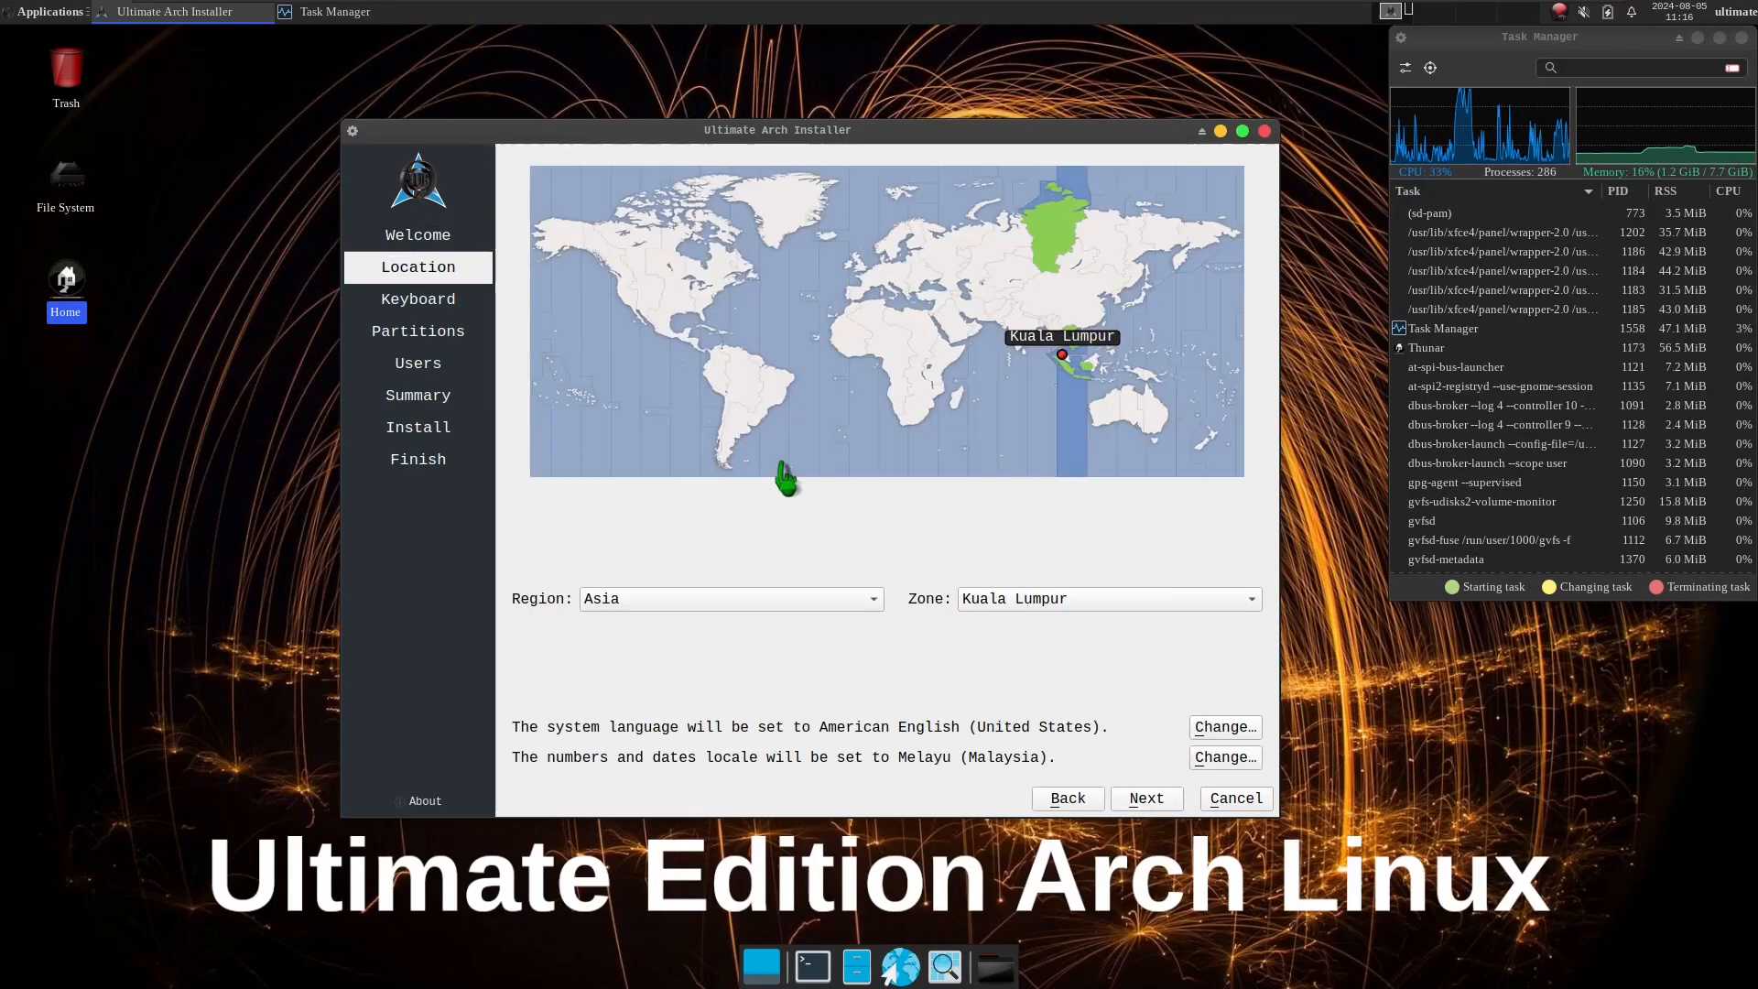
# Set the location to Los Angeles, America on the world map, and view the available regions and zones.
pyautogui.click(632, 309)
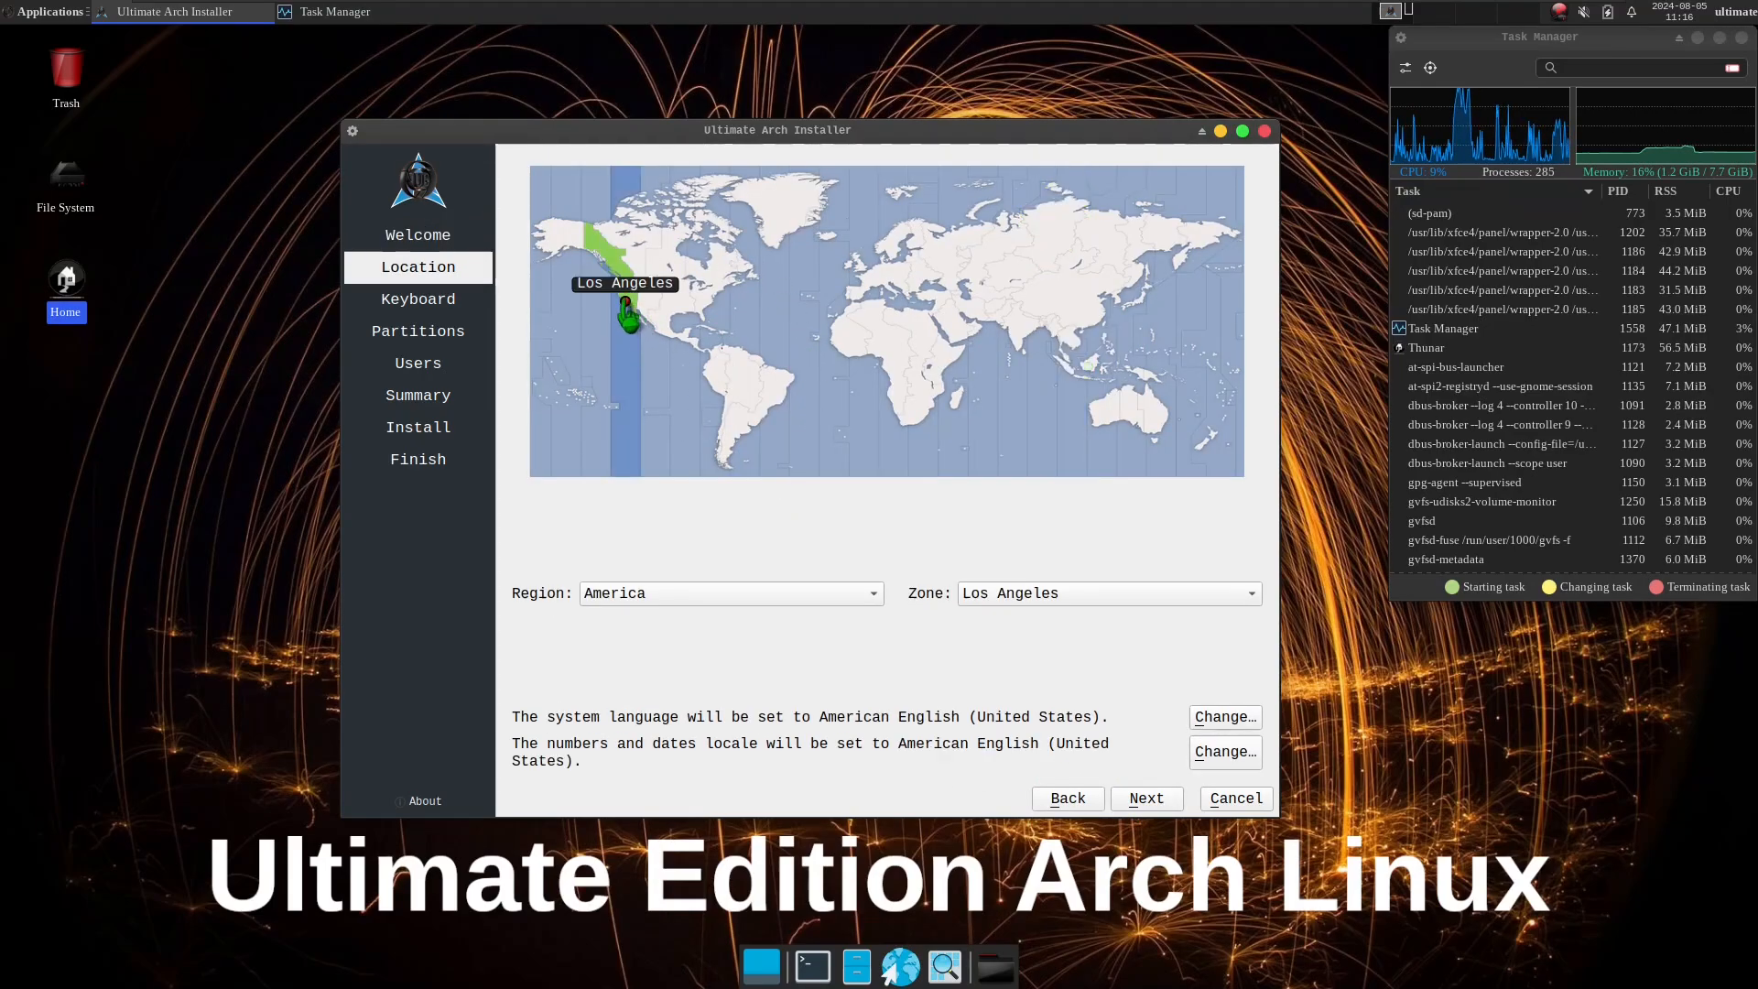
pyautogui.click(828, 597)
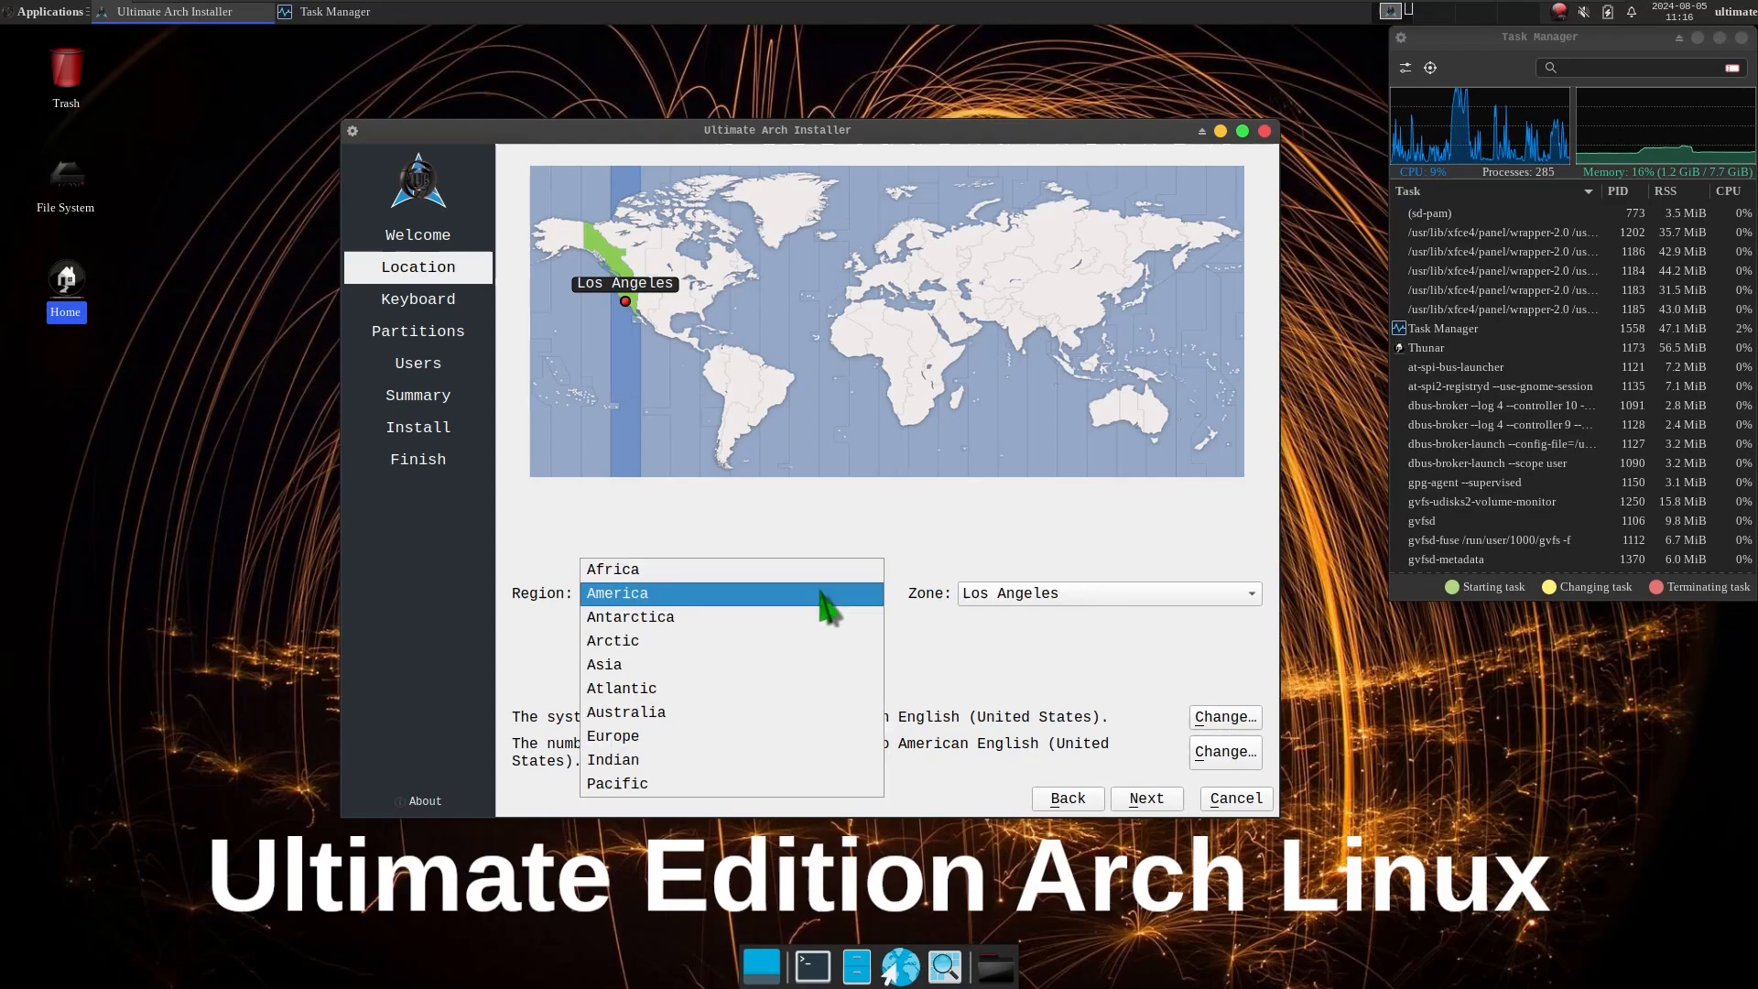
pyautogui.click(938, 548)
pyautogui.click(1062, 594)
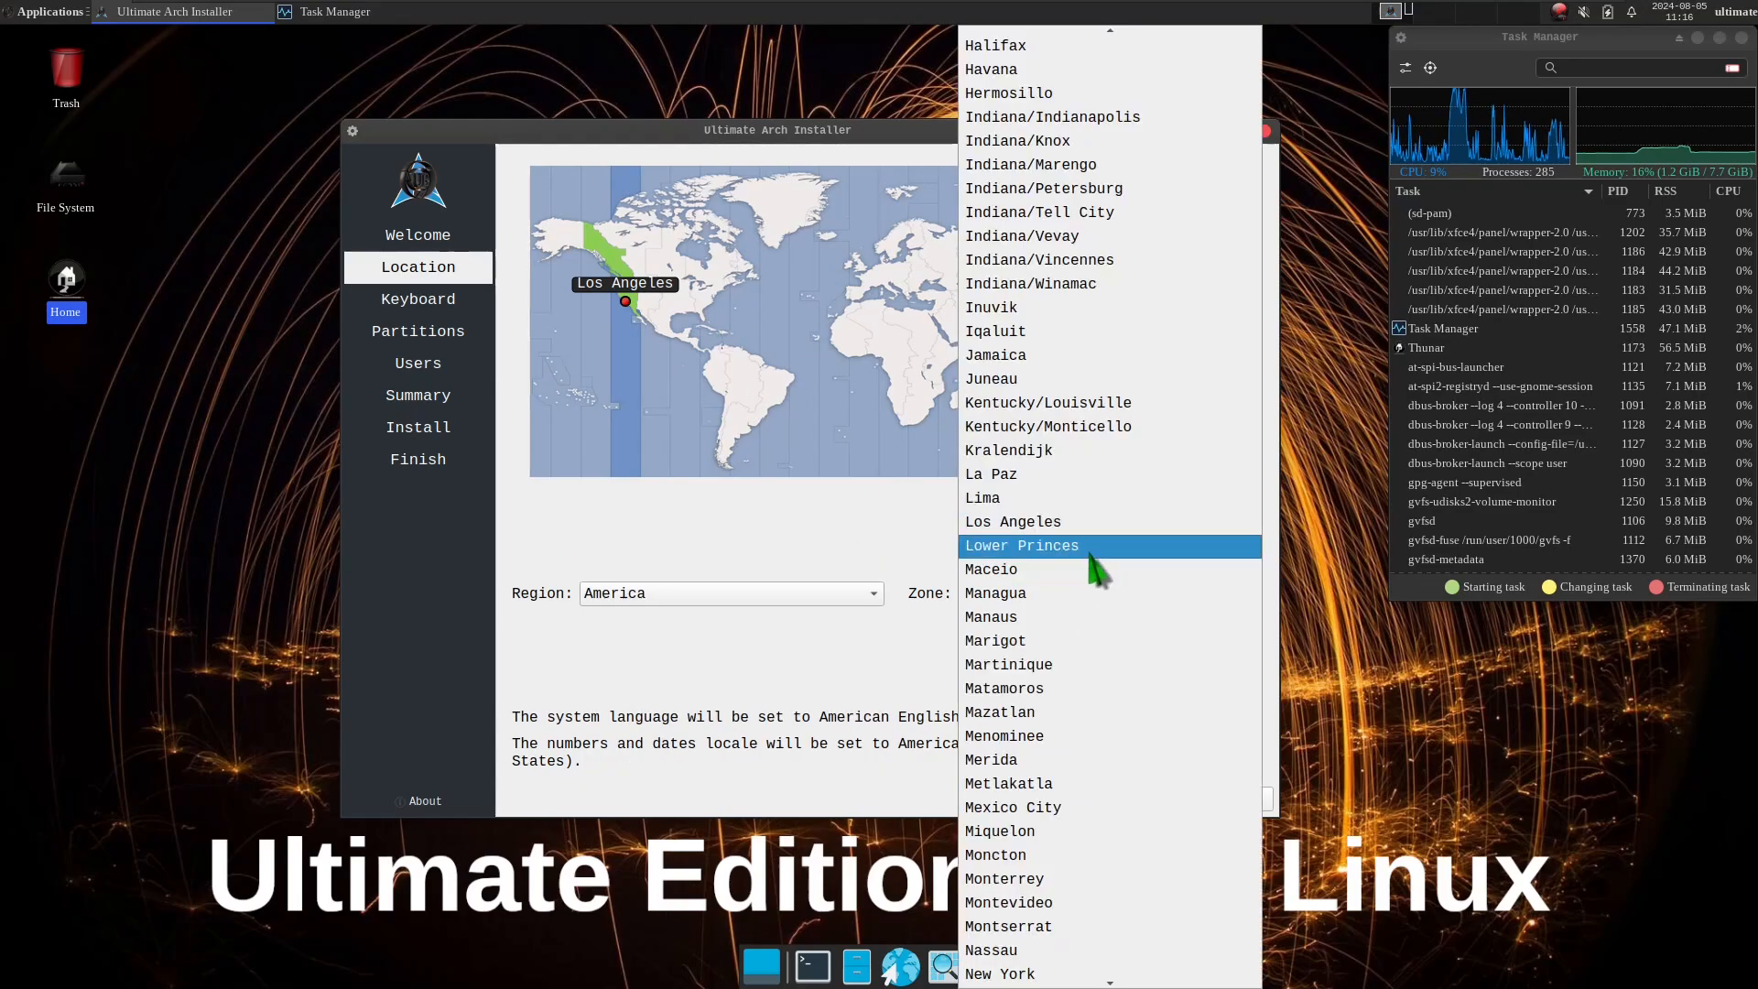
pyautogui.click(833, 554)
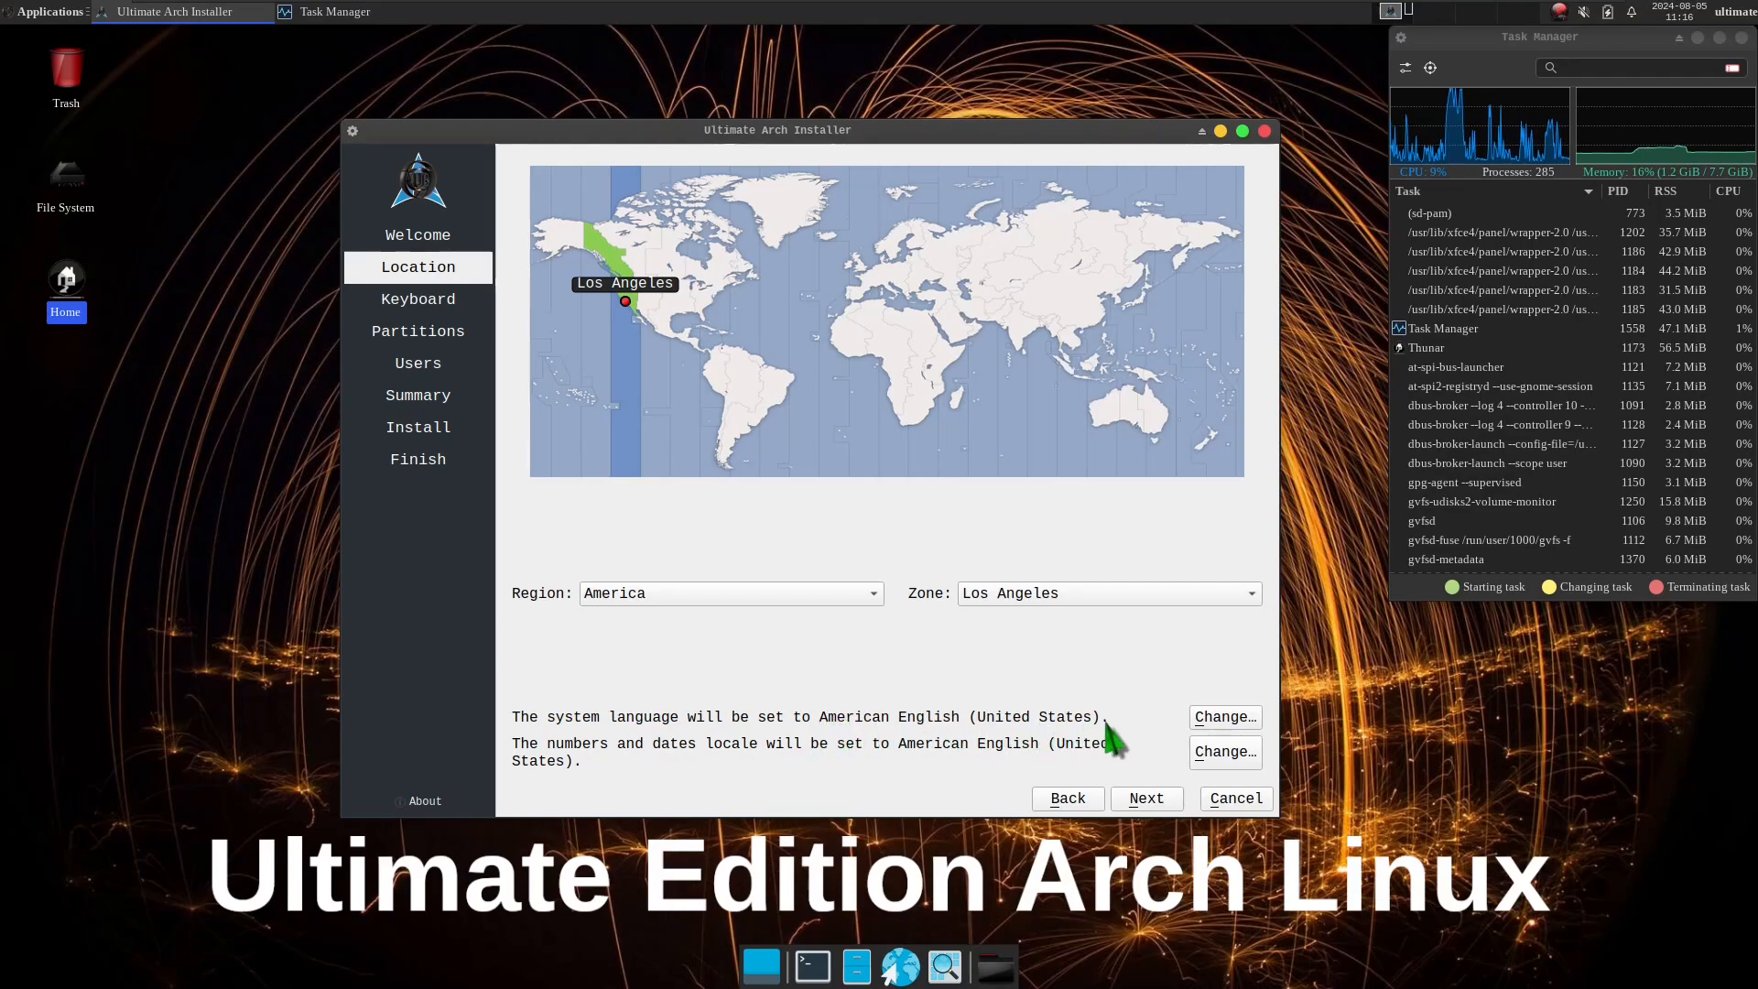
# View the system language and the numbers and dates locale lists, cancelling both without changes, and continue to the Keyboard page.
pyautogui.click(1225, 717)
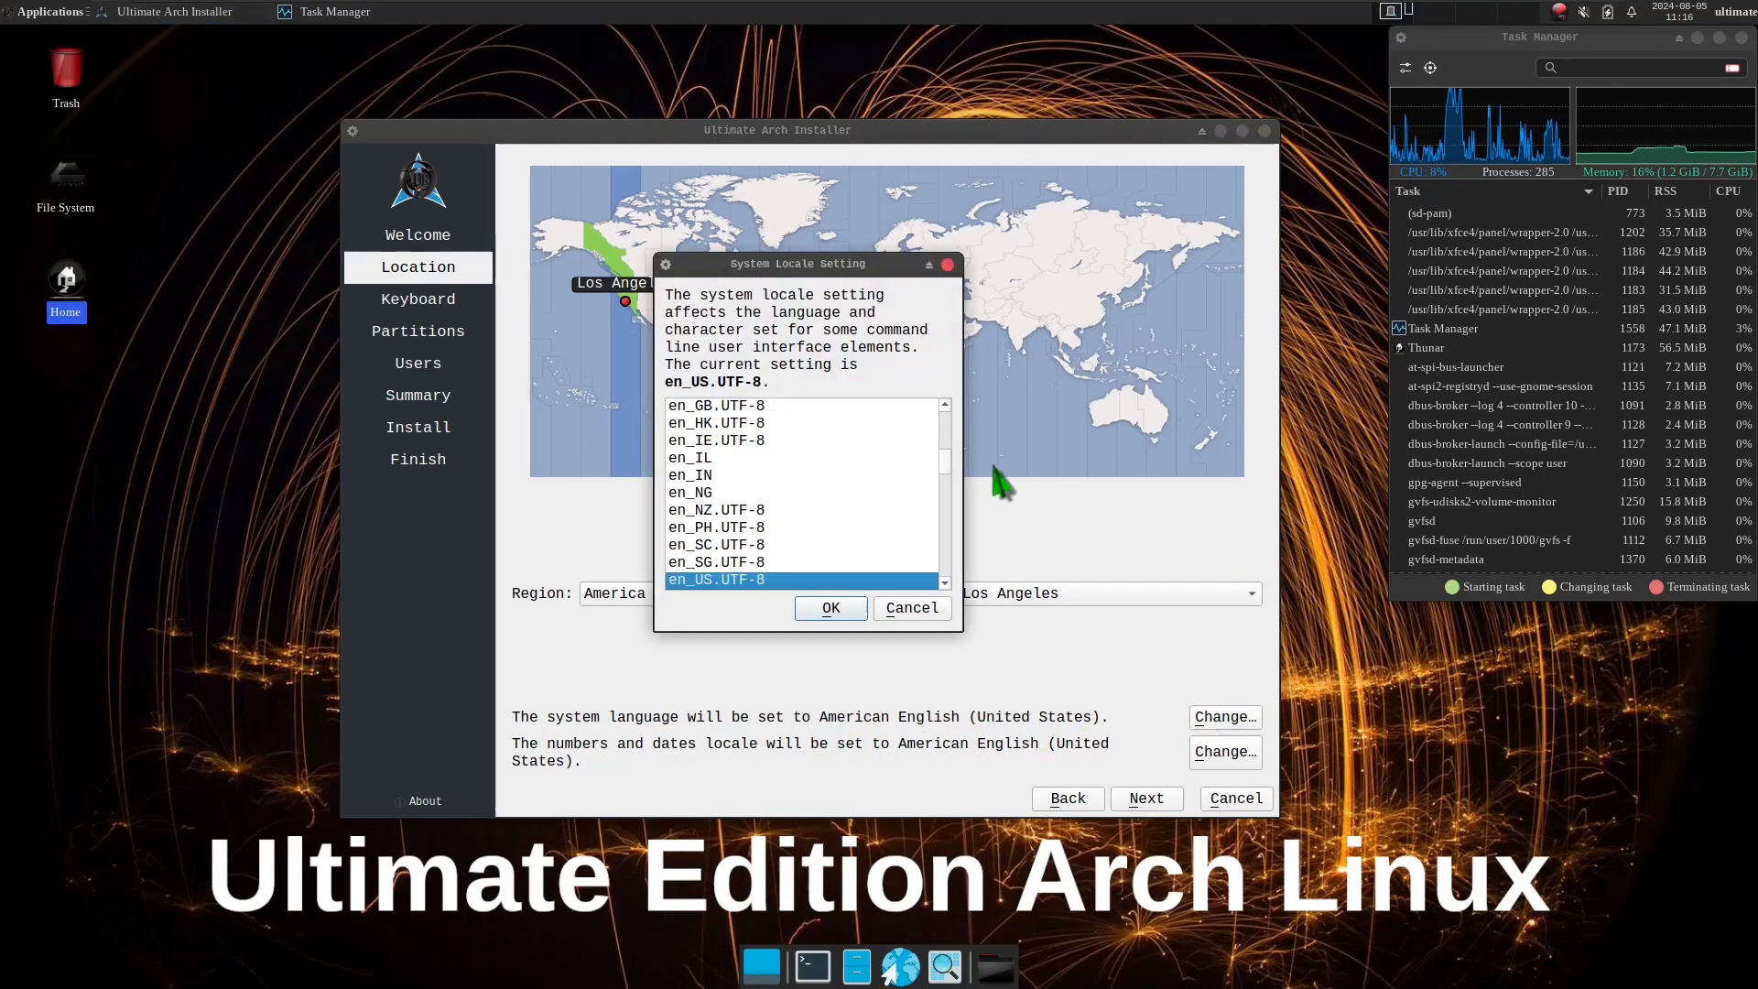
pyautogui.click(912, 608)
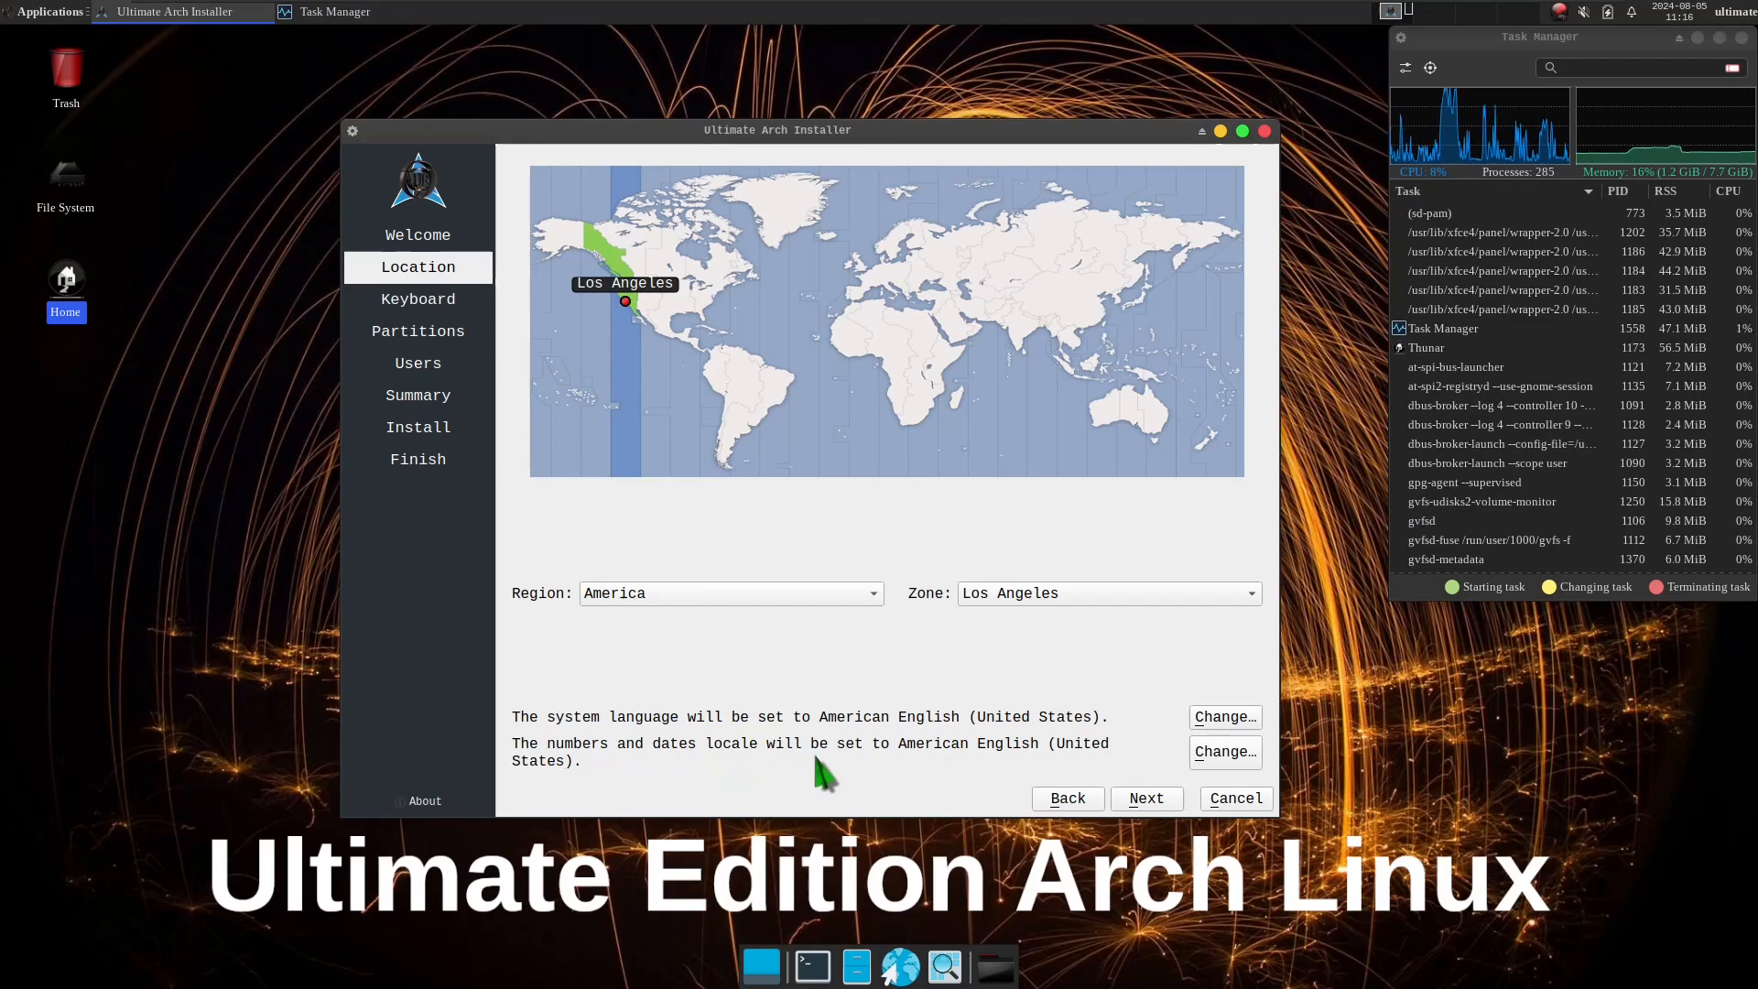
pyautogui.click(1217, 751)
pyautogui.scroll(-3, 946, 513)
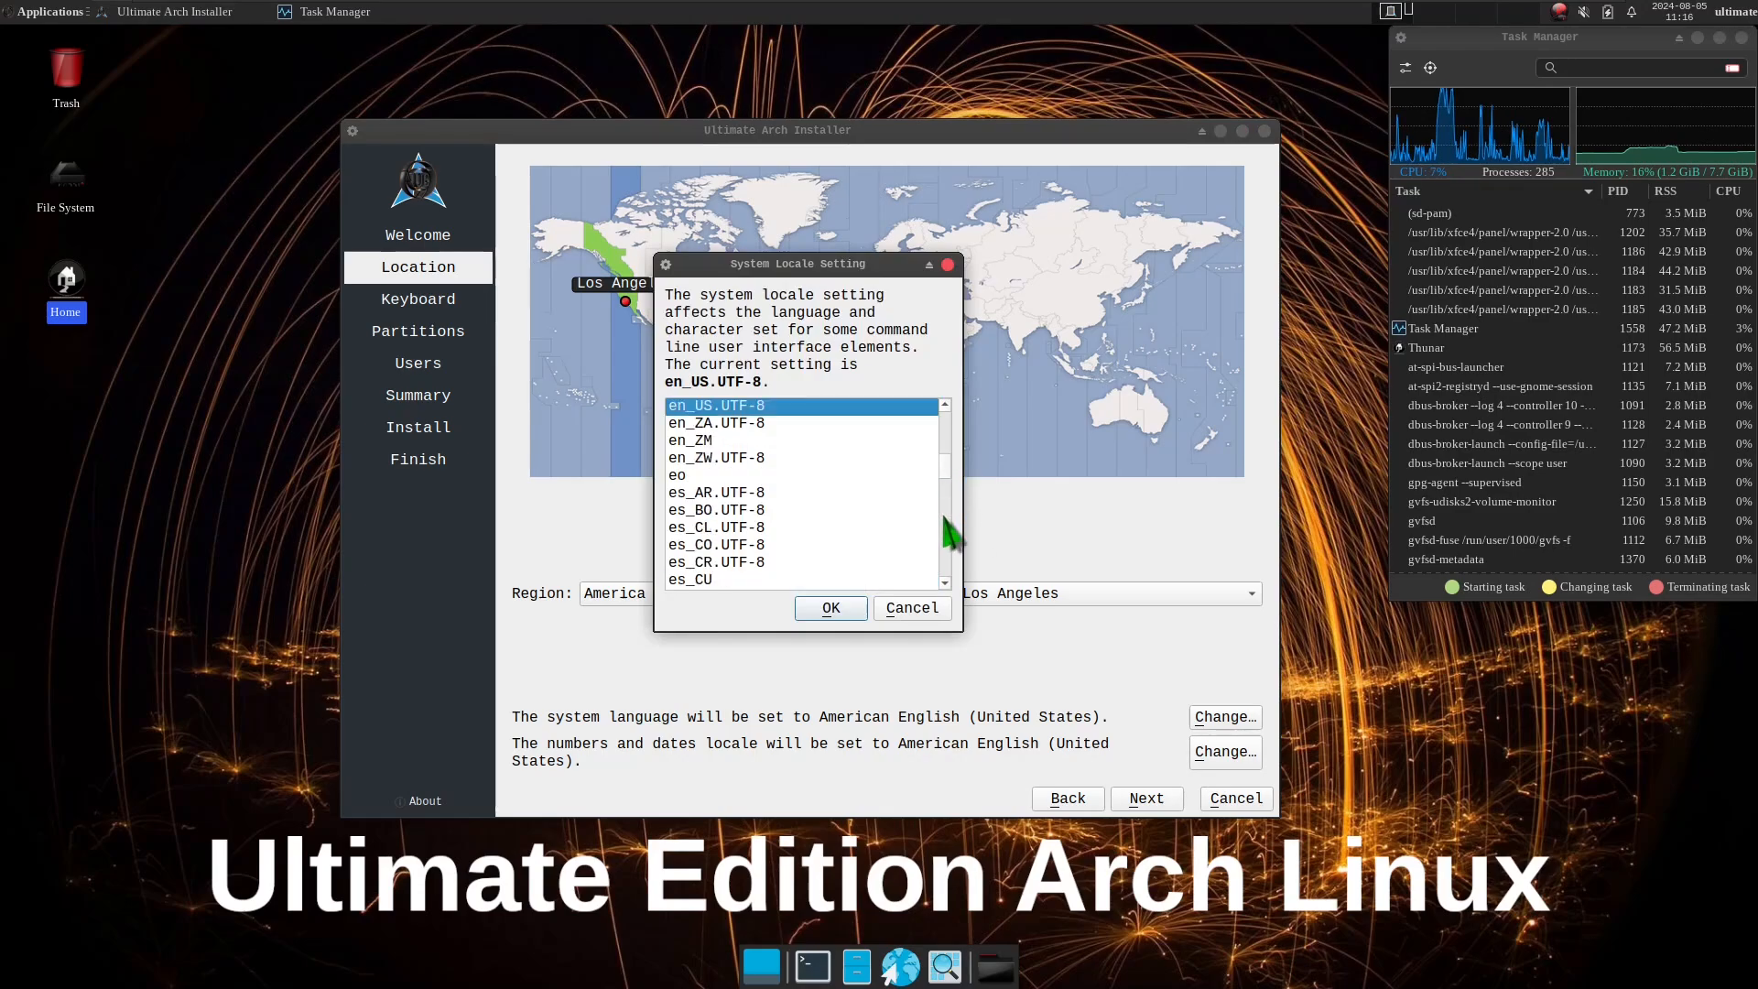
pyautogui.click(918, 608)
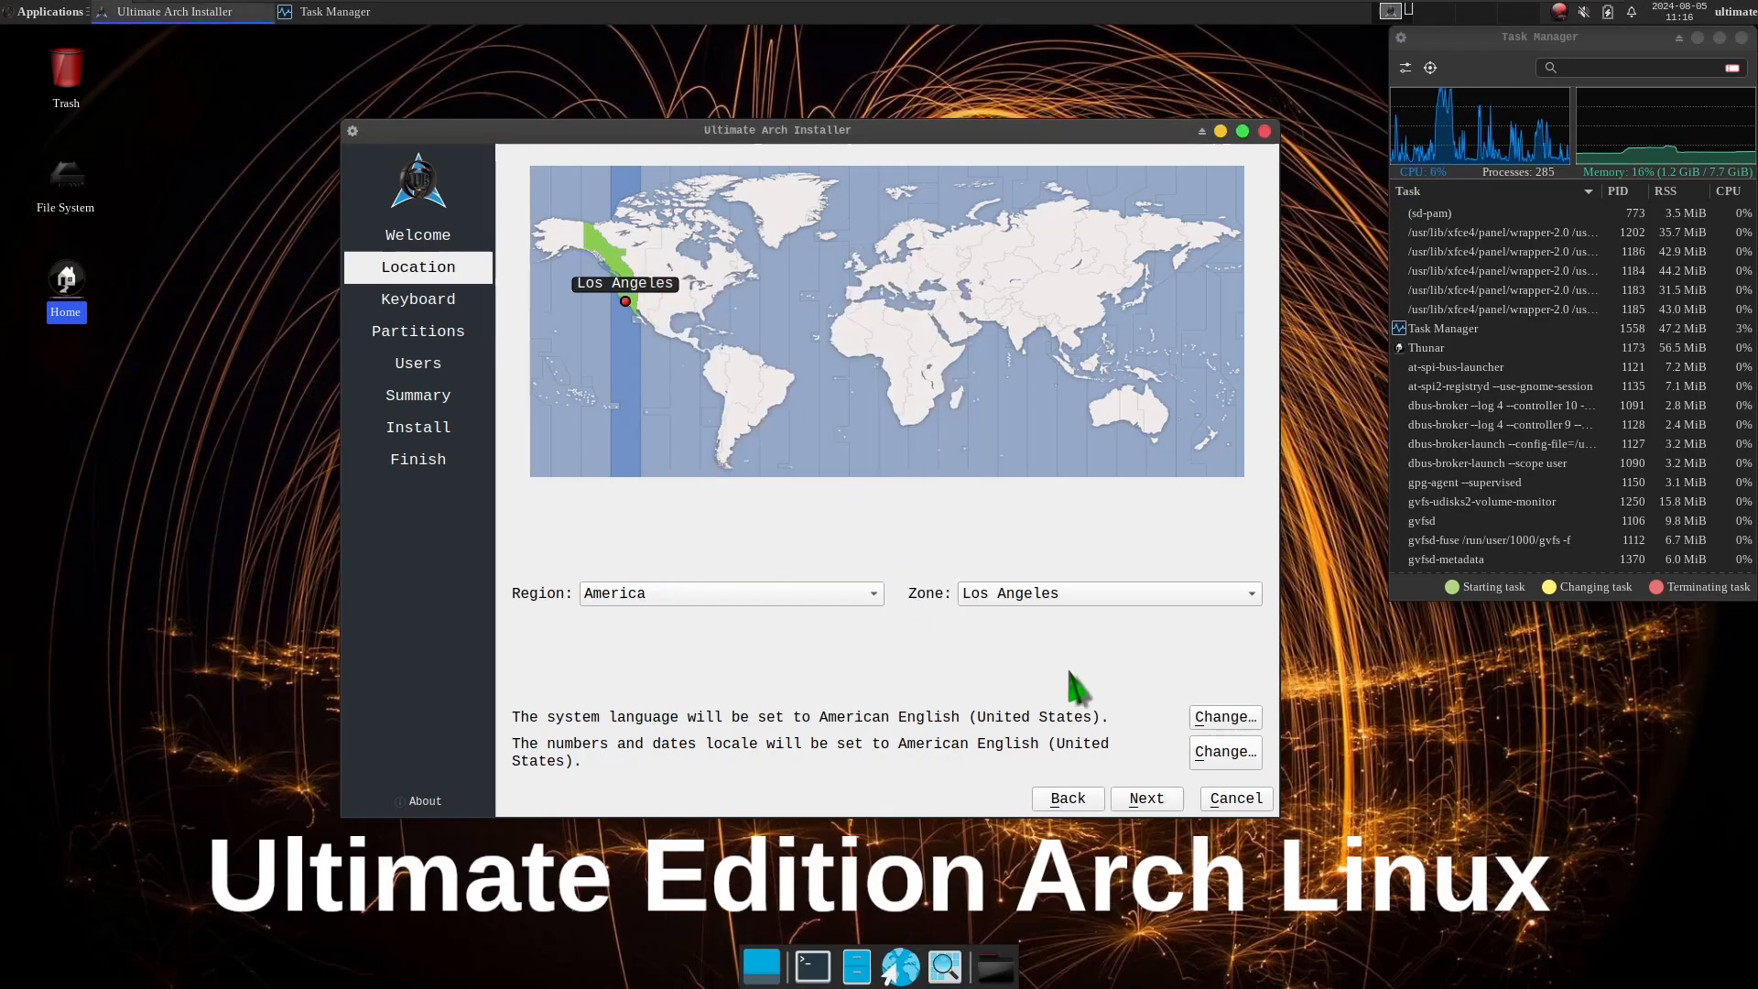
pyautogui.click(1150, 798)
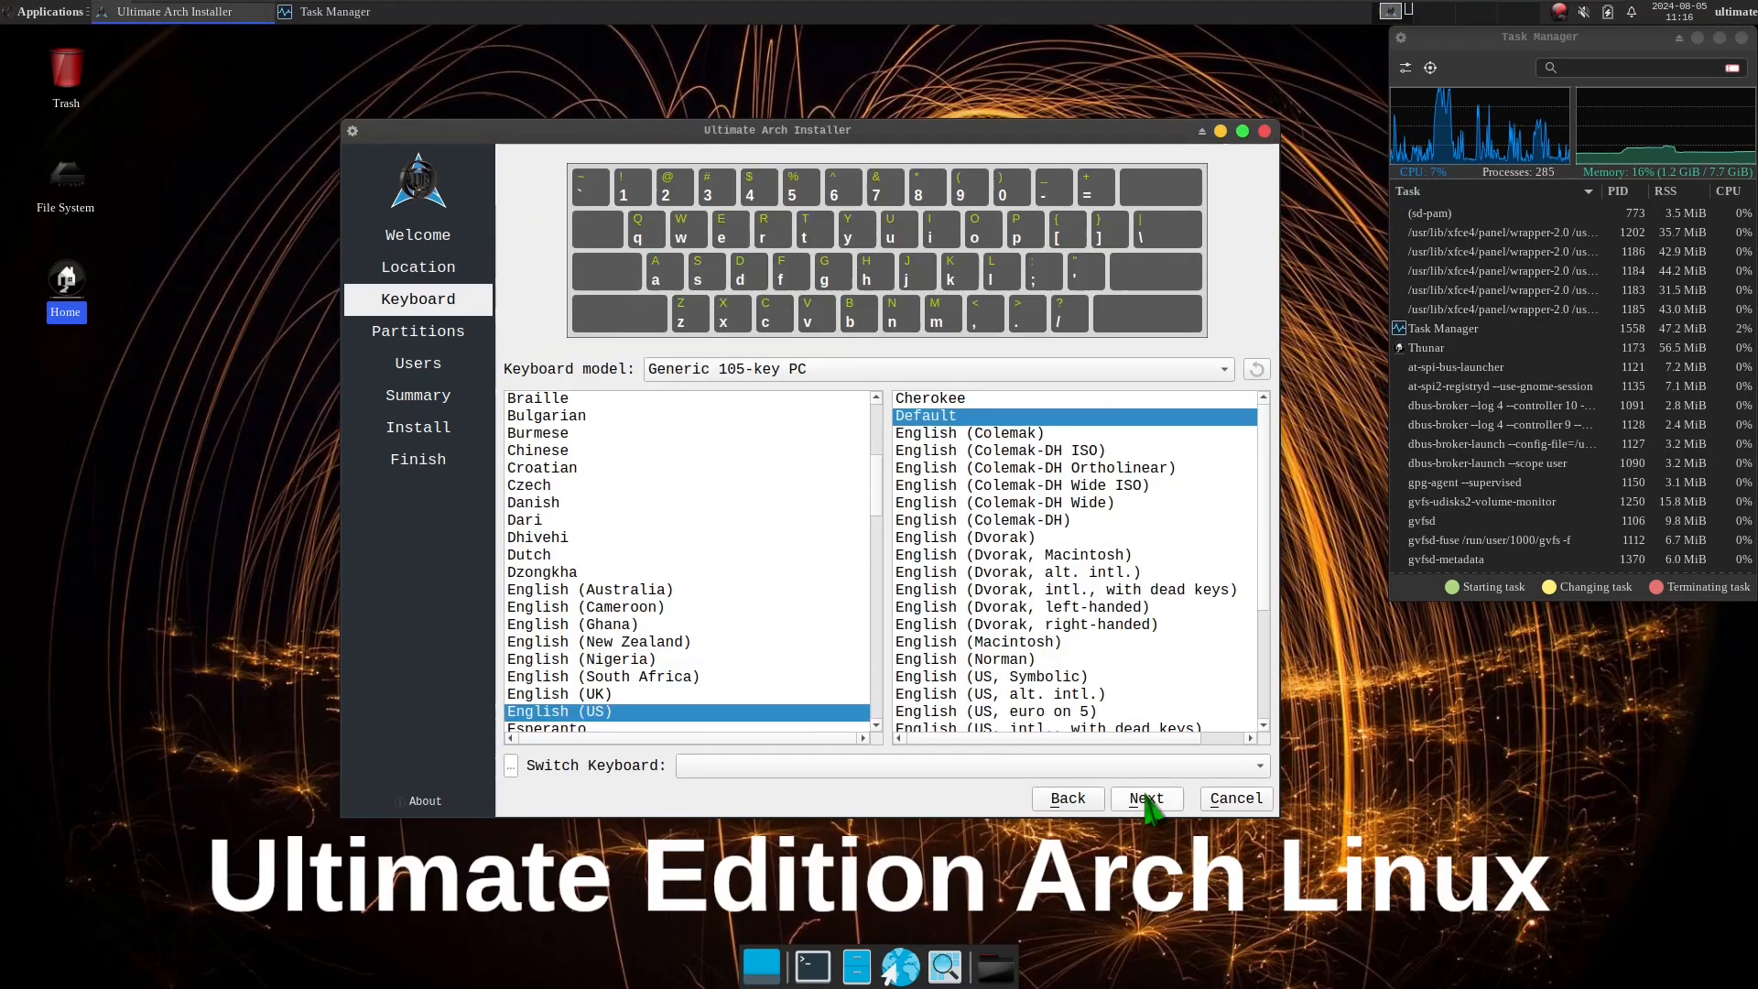
# Set the keyboard model to Dell and look through the list of keyboard layouts.
pyautogui.click(835, 371)
pyautogui.click(779, 96)
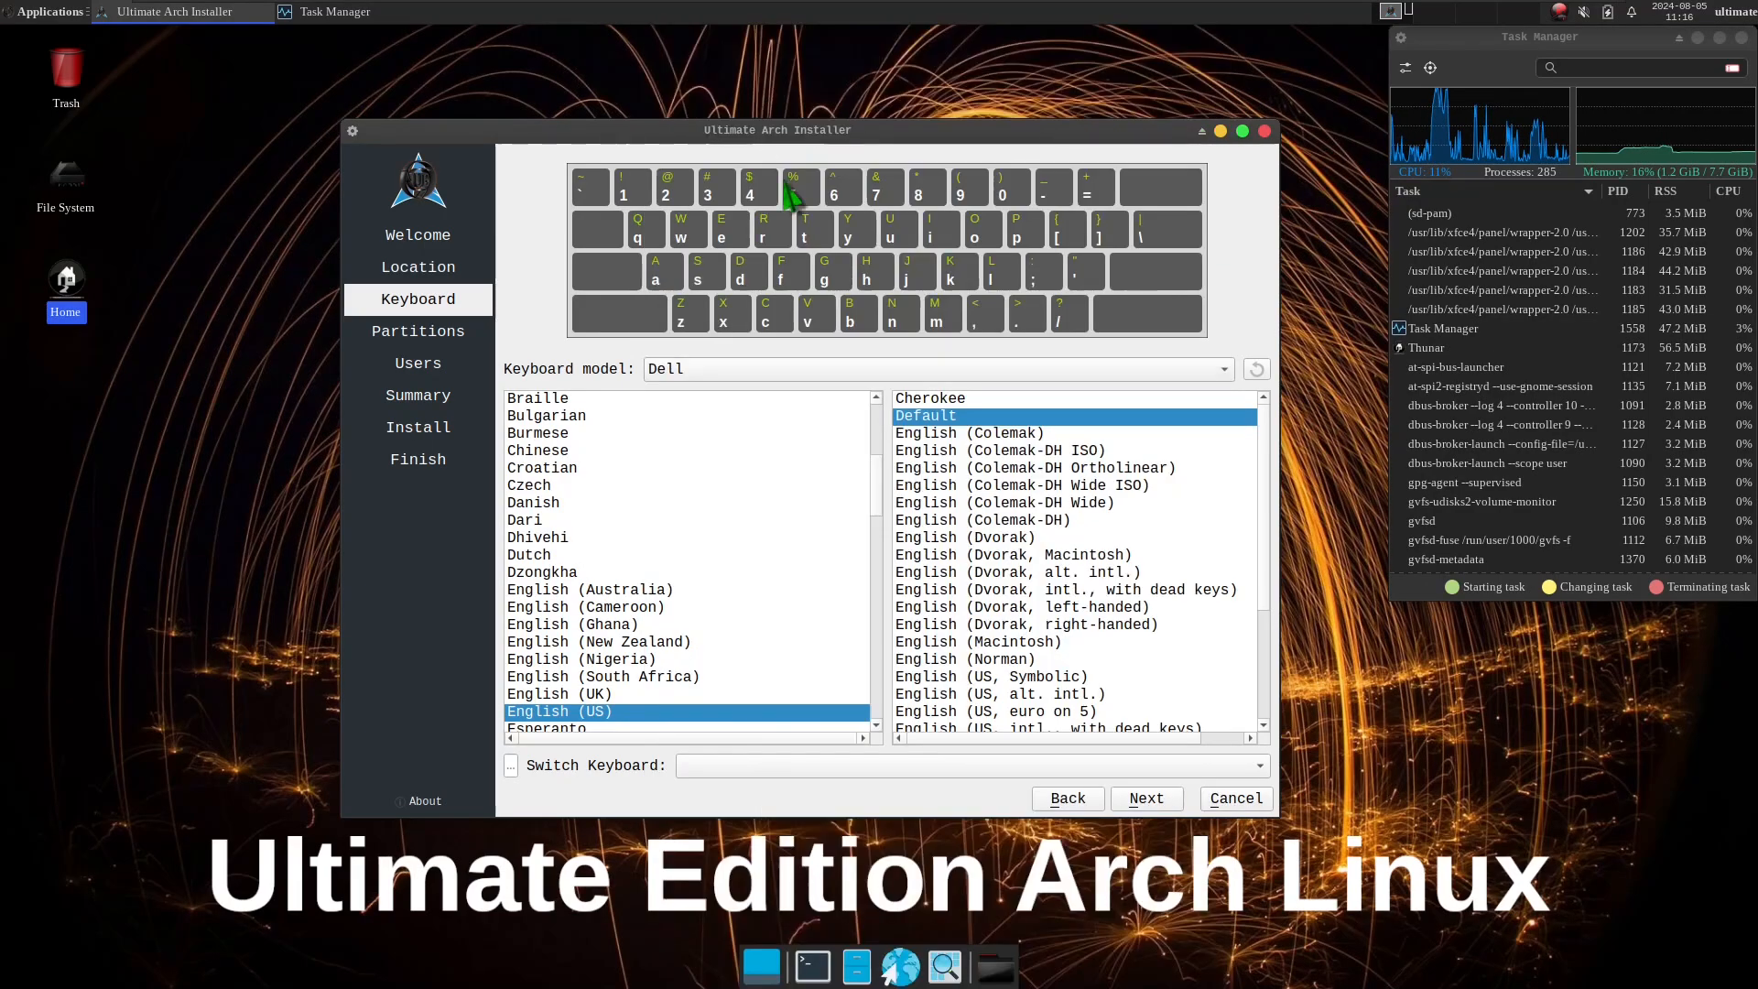
pyautogui.scroll(-2, 878, 496)
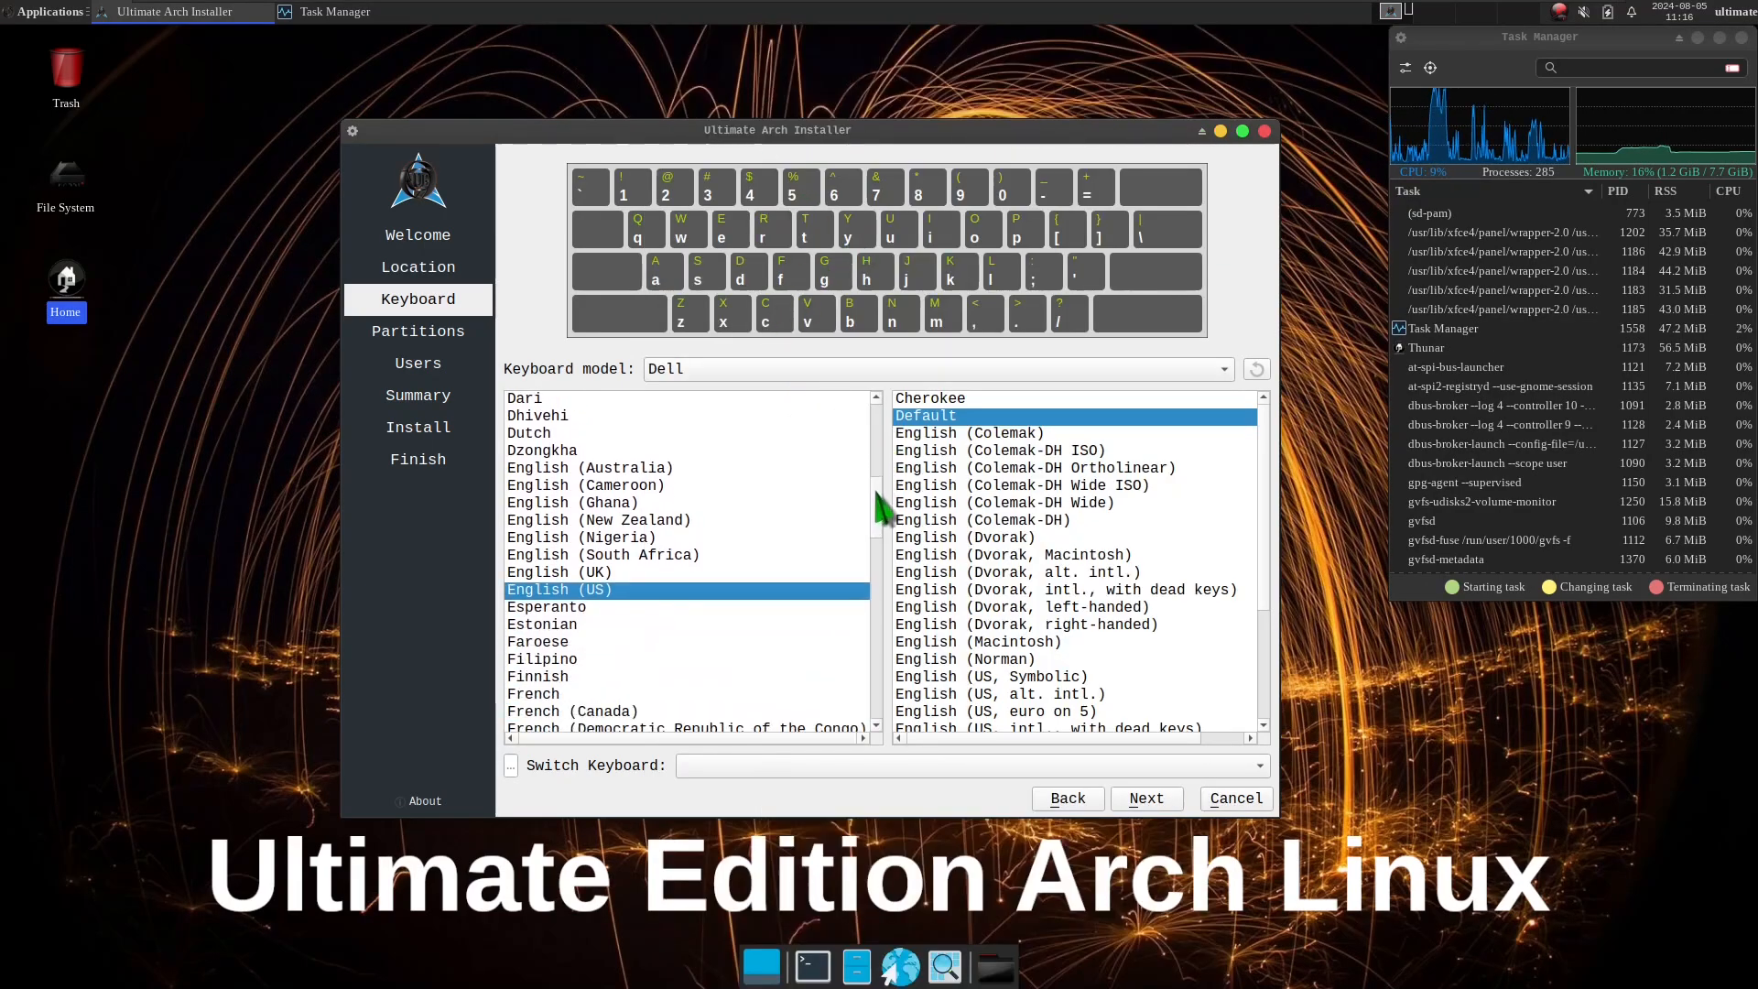
pyautogui.scroll(-1, 877, 496)
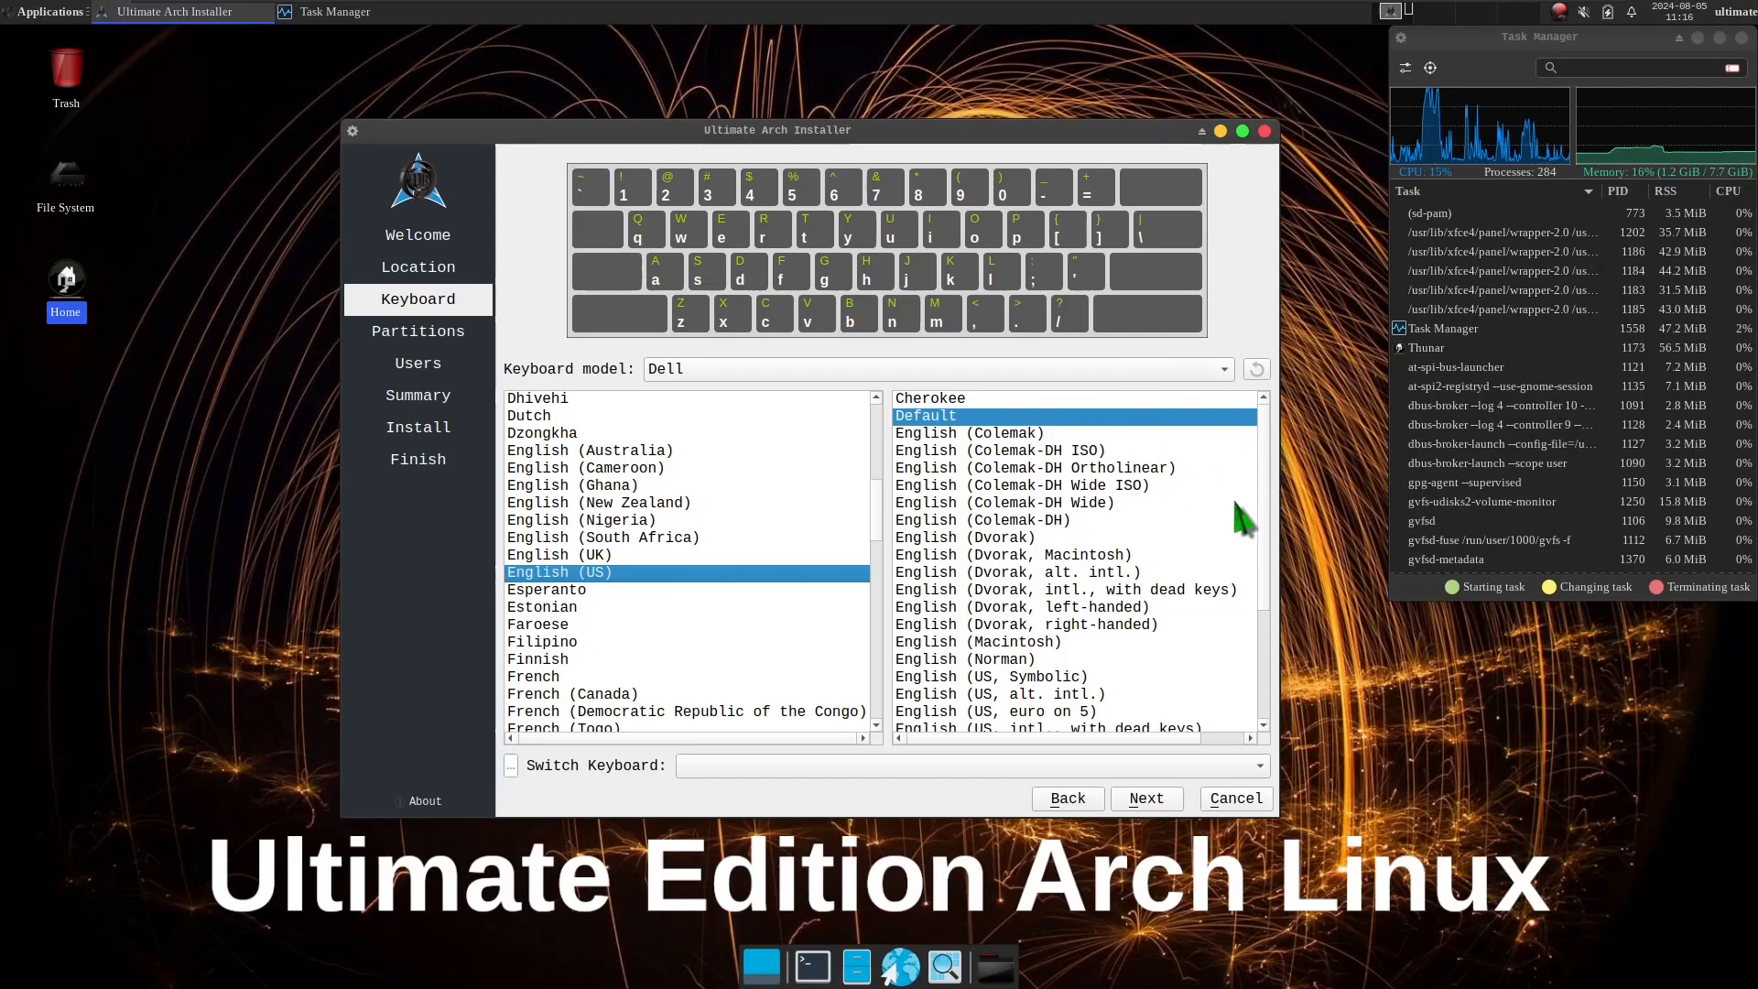
# View the Switch Keyboard shortcut options without choosing one, and continue to the Partitions page.
pyautogui.click(513, 766)
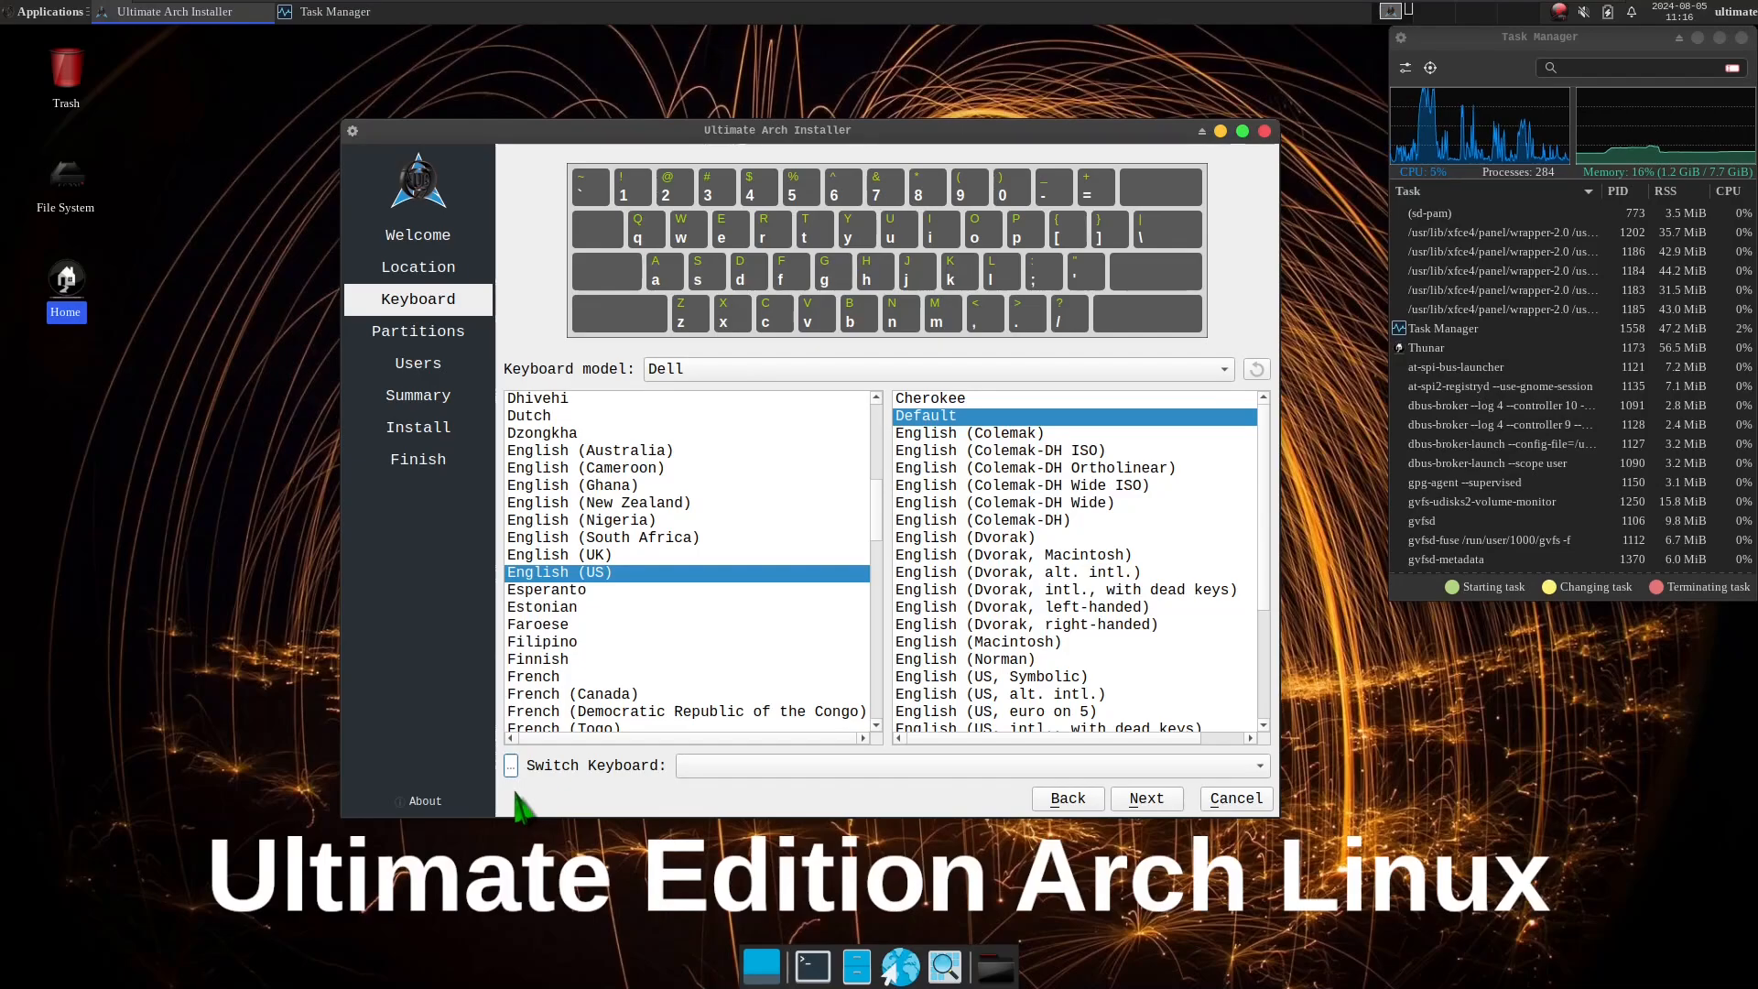
pyautogui.click(783, 765)
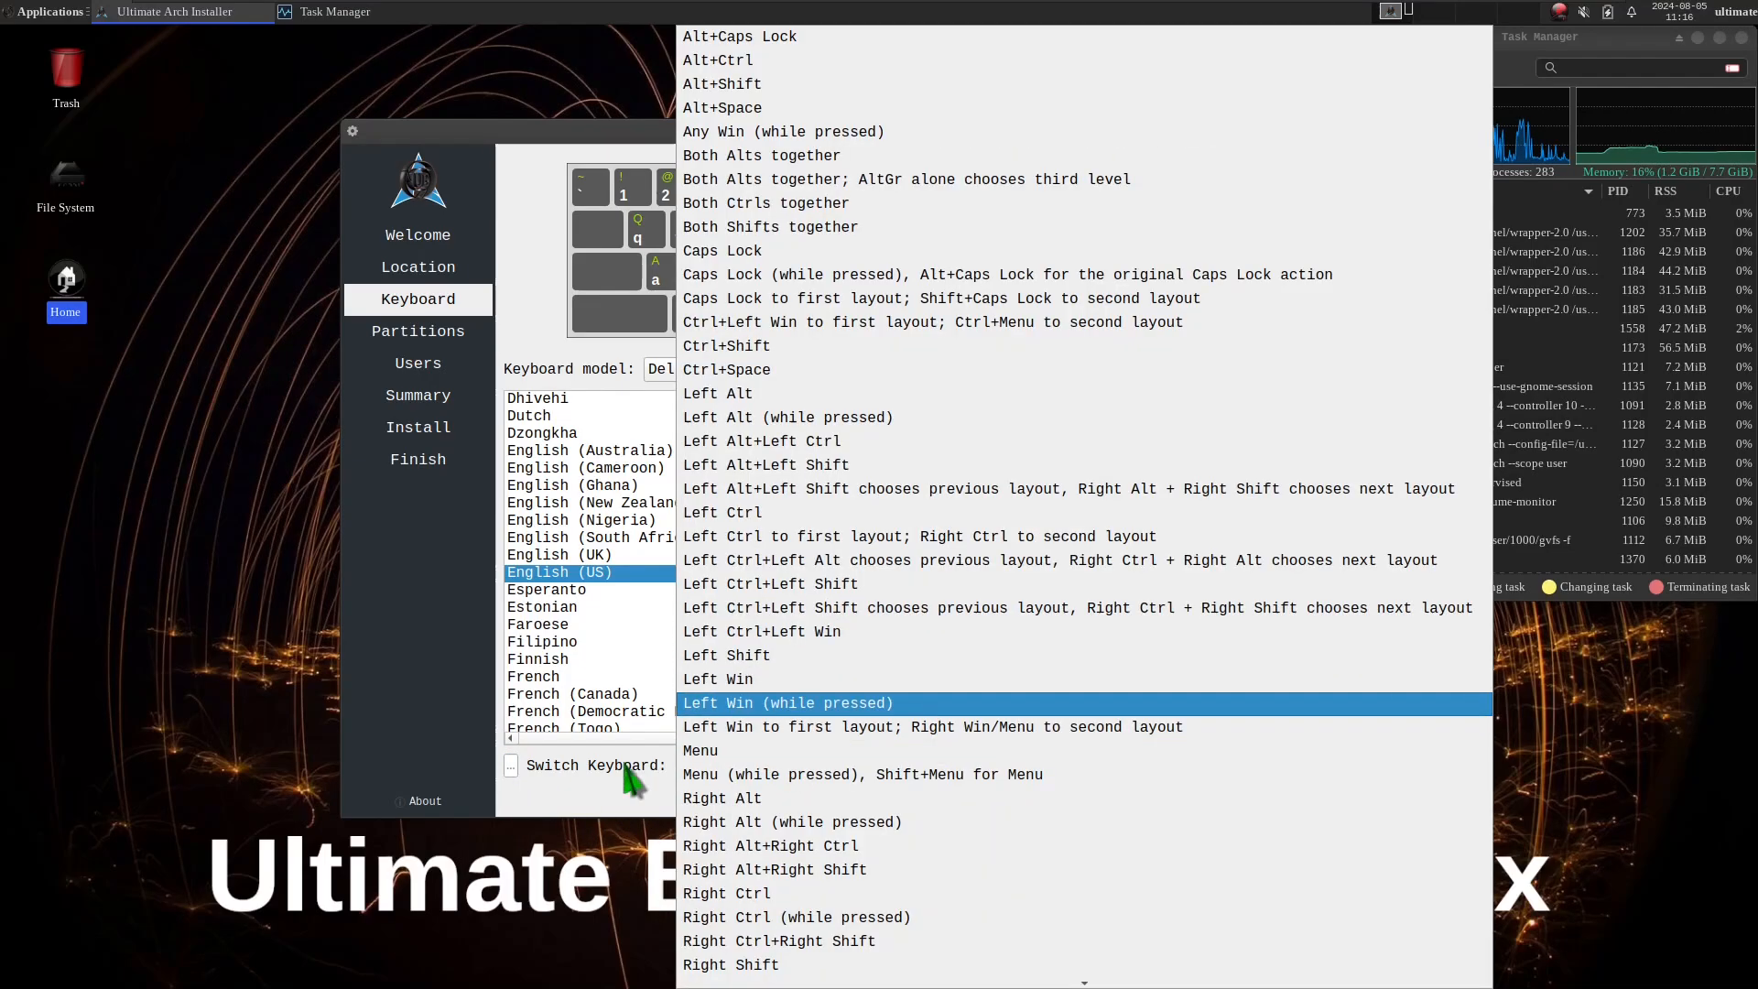
pyautogui.click(582, 809)
pyautogui.click(1156, 799)
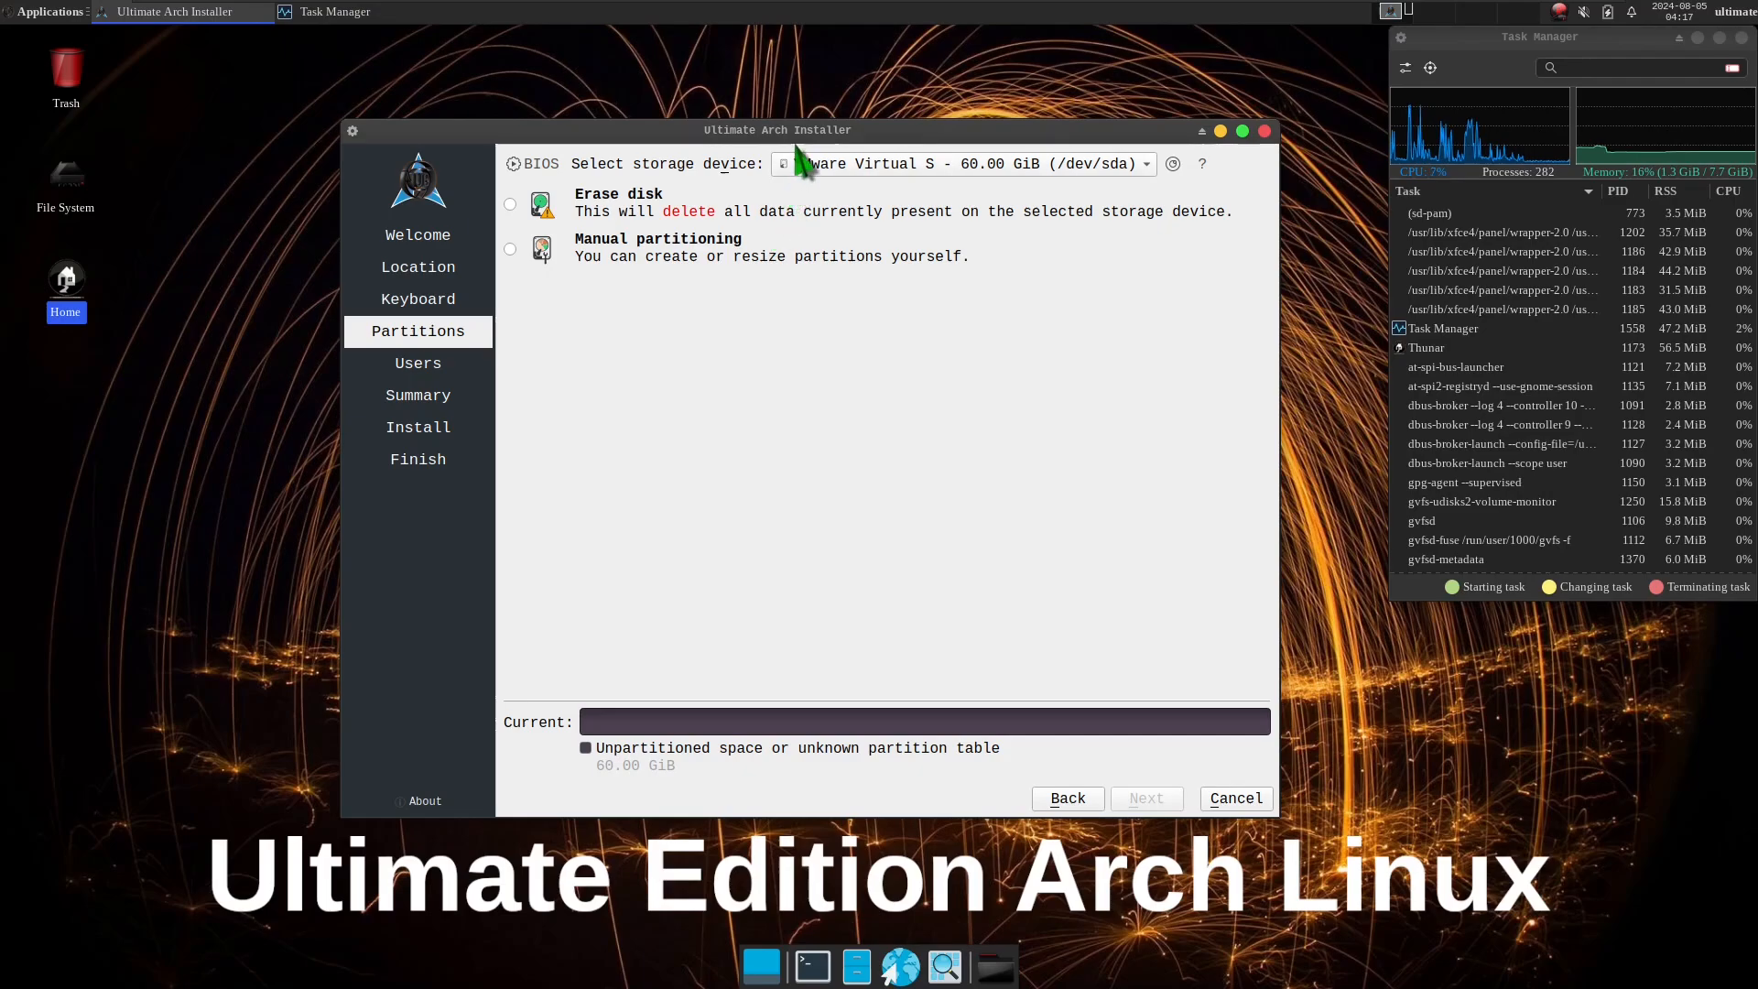
# Reposition the installer window and select Erase disk for the VMware Virtual S storage device (/dev/sda), viewing the device list.
pyautogui.moveTo(795, 131); pyautogui.dragTo(652, 140)
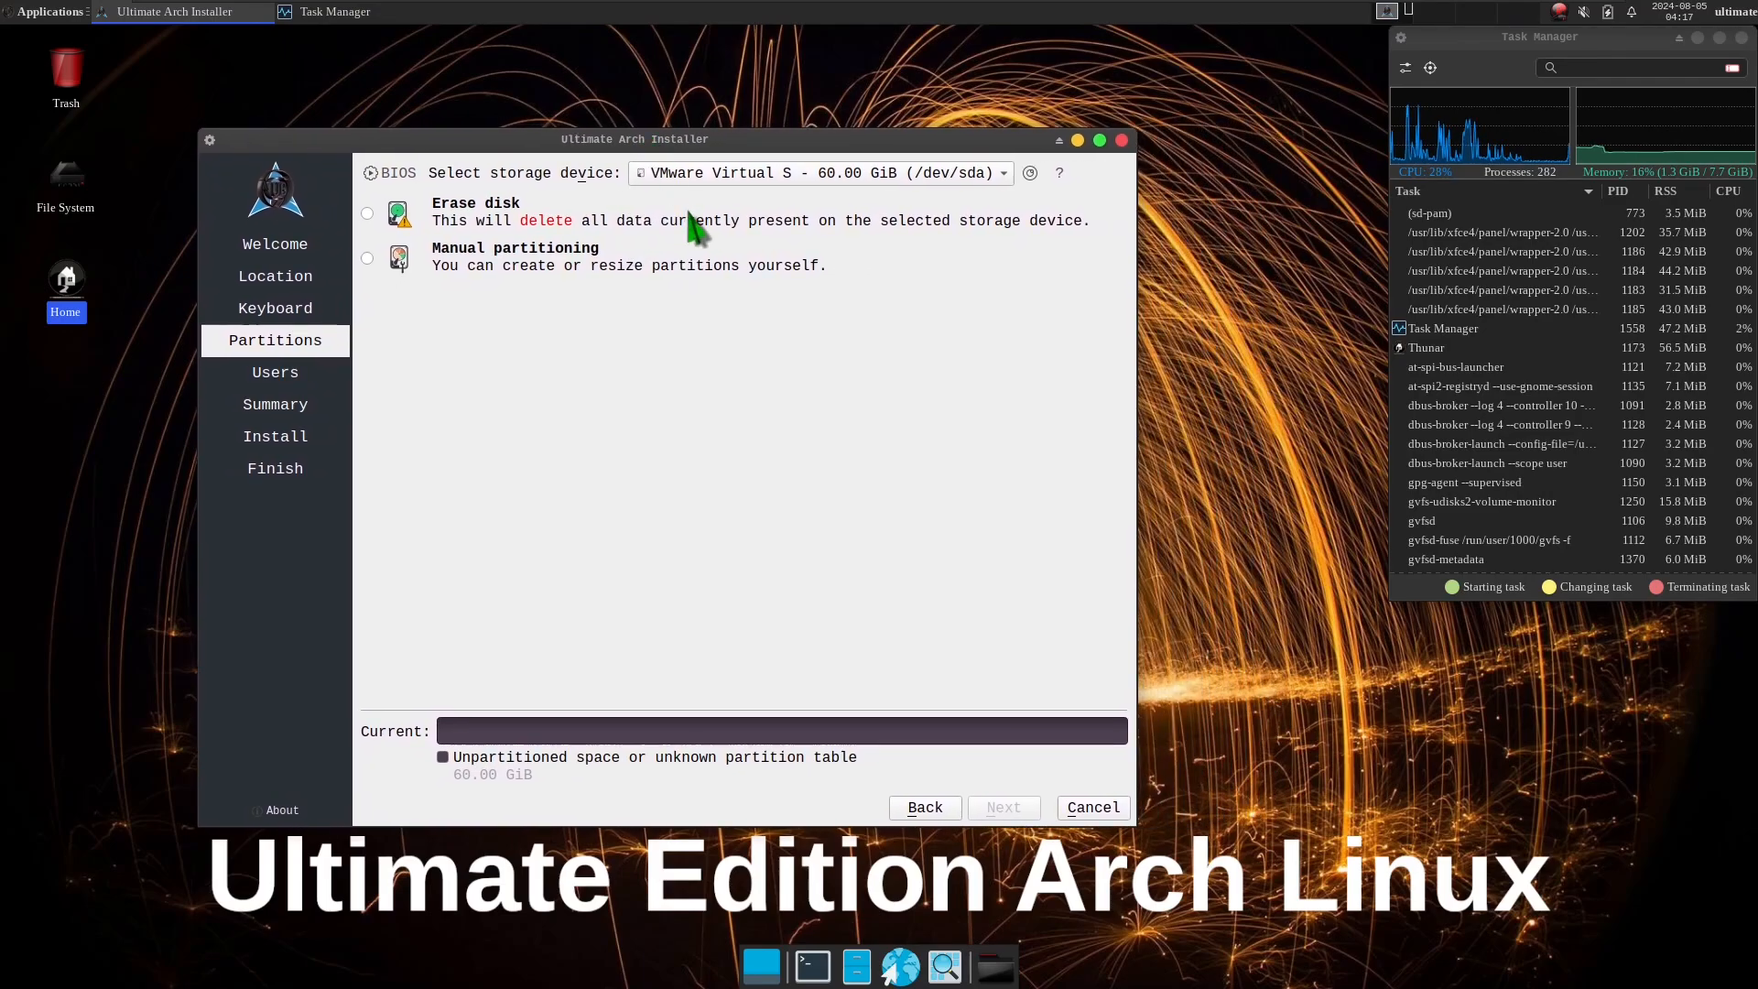
pyautogui.click(738, 178)
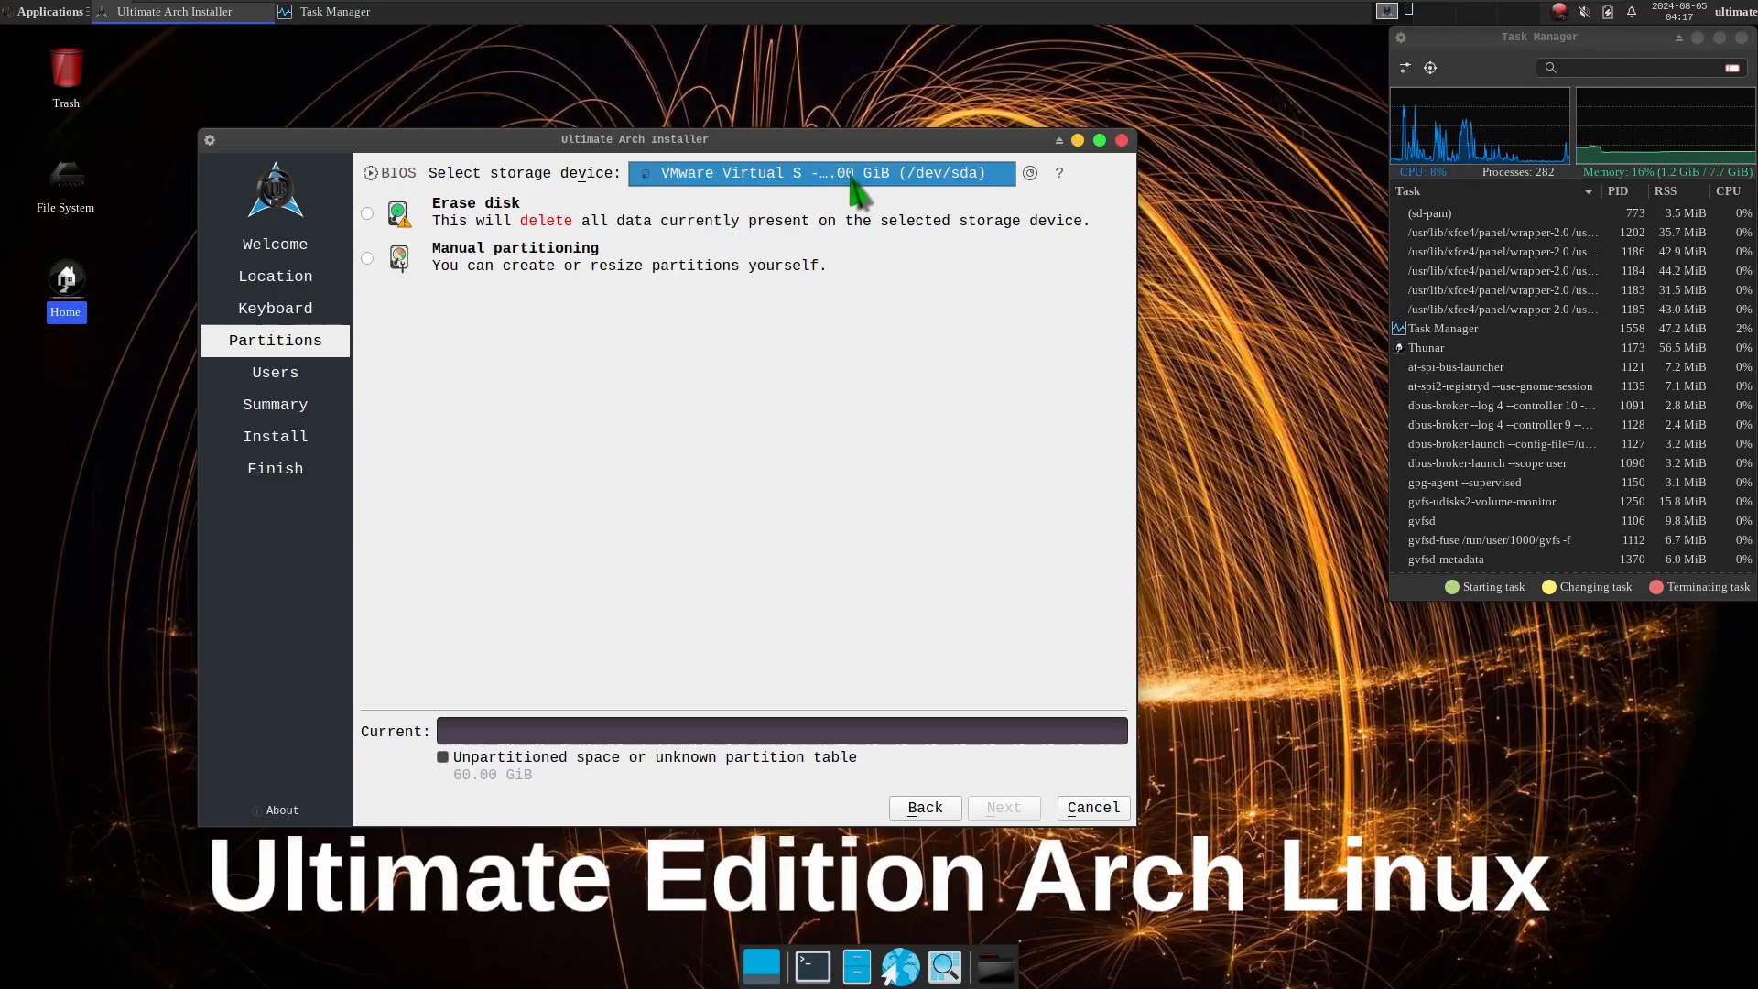
pyautogui.click(371, 218)
pyautogui.click(367, 214)
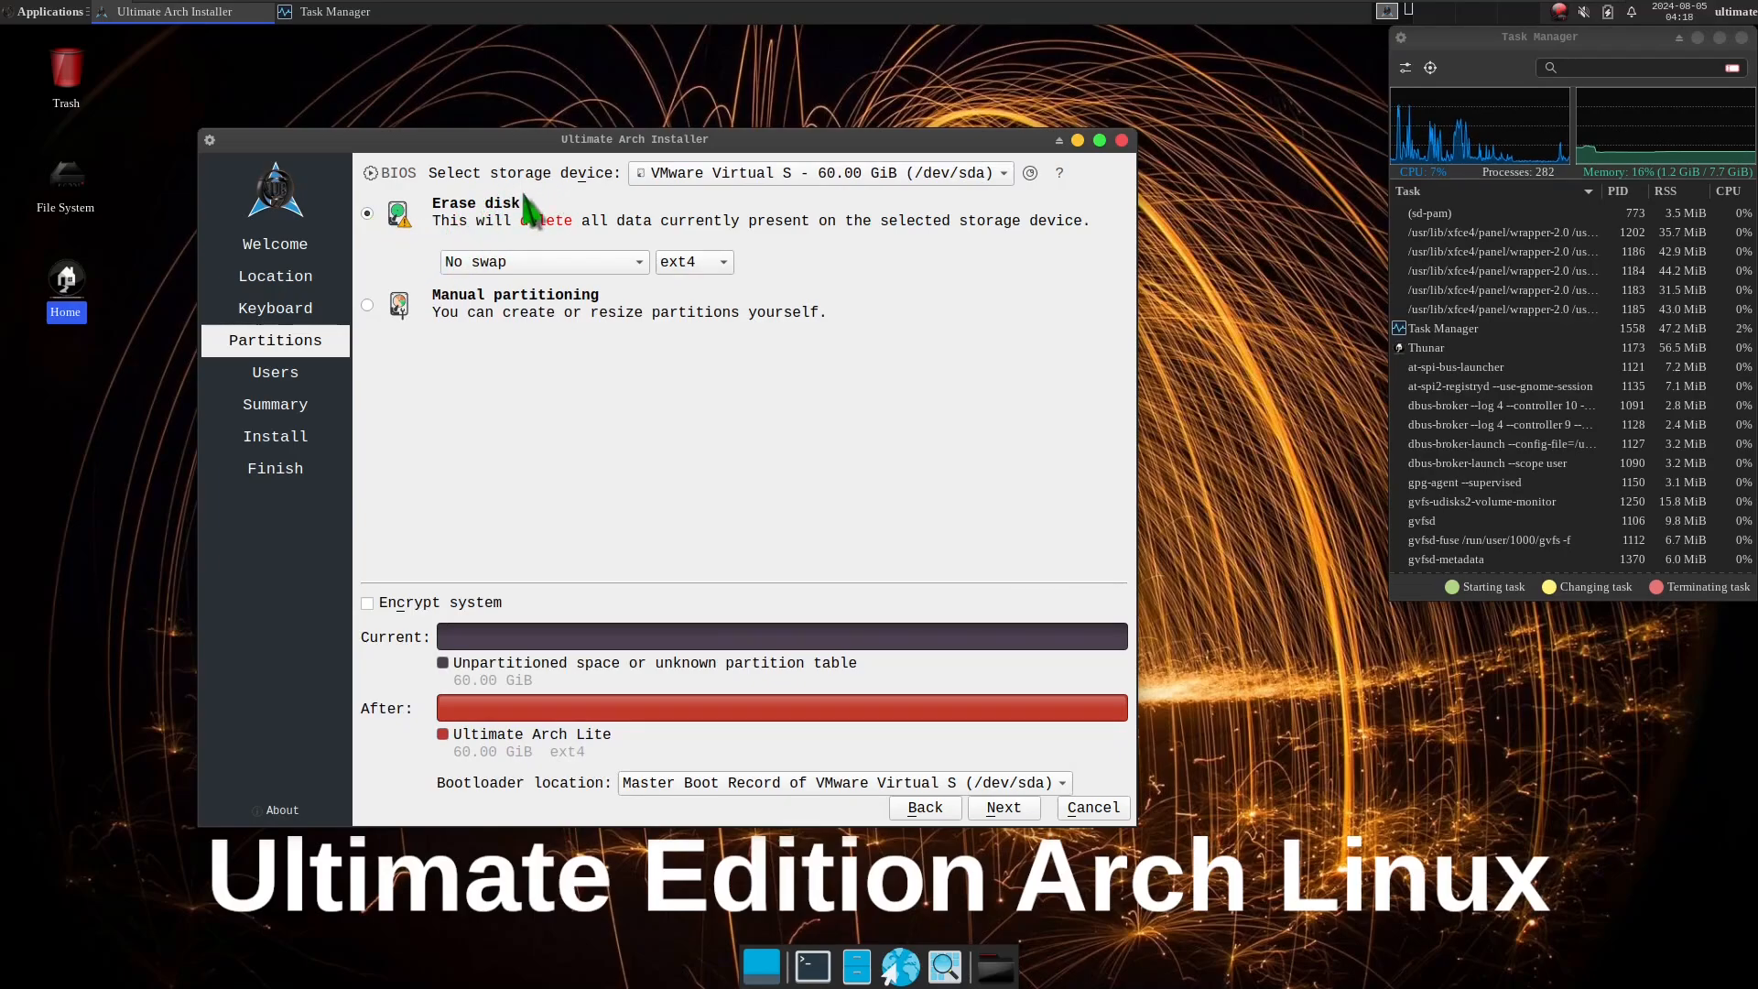
pyautogui.click(858, 179)
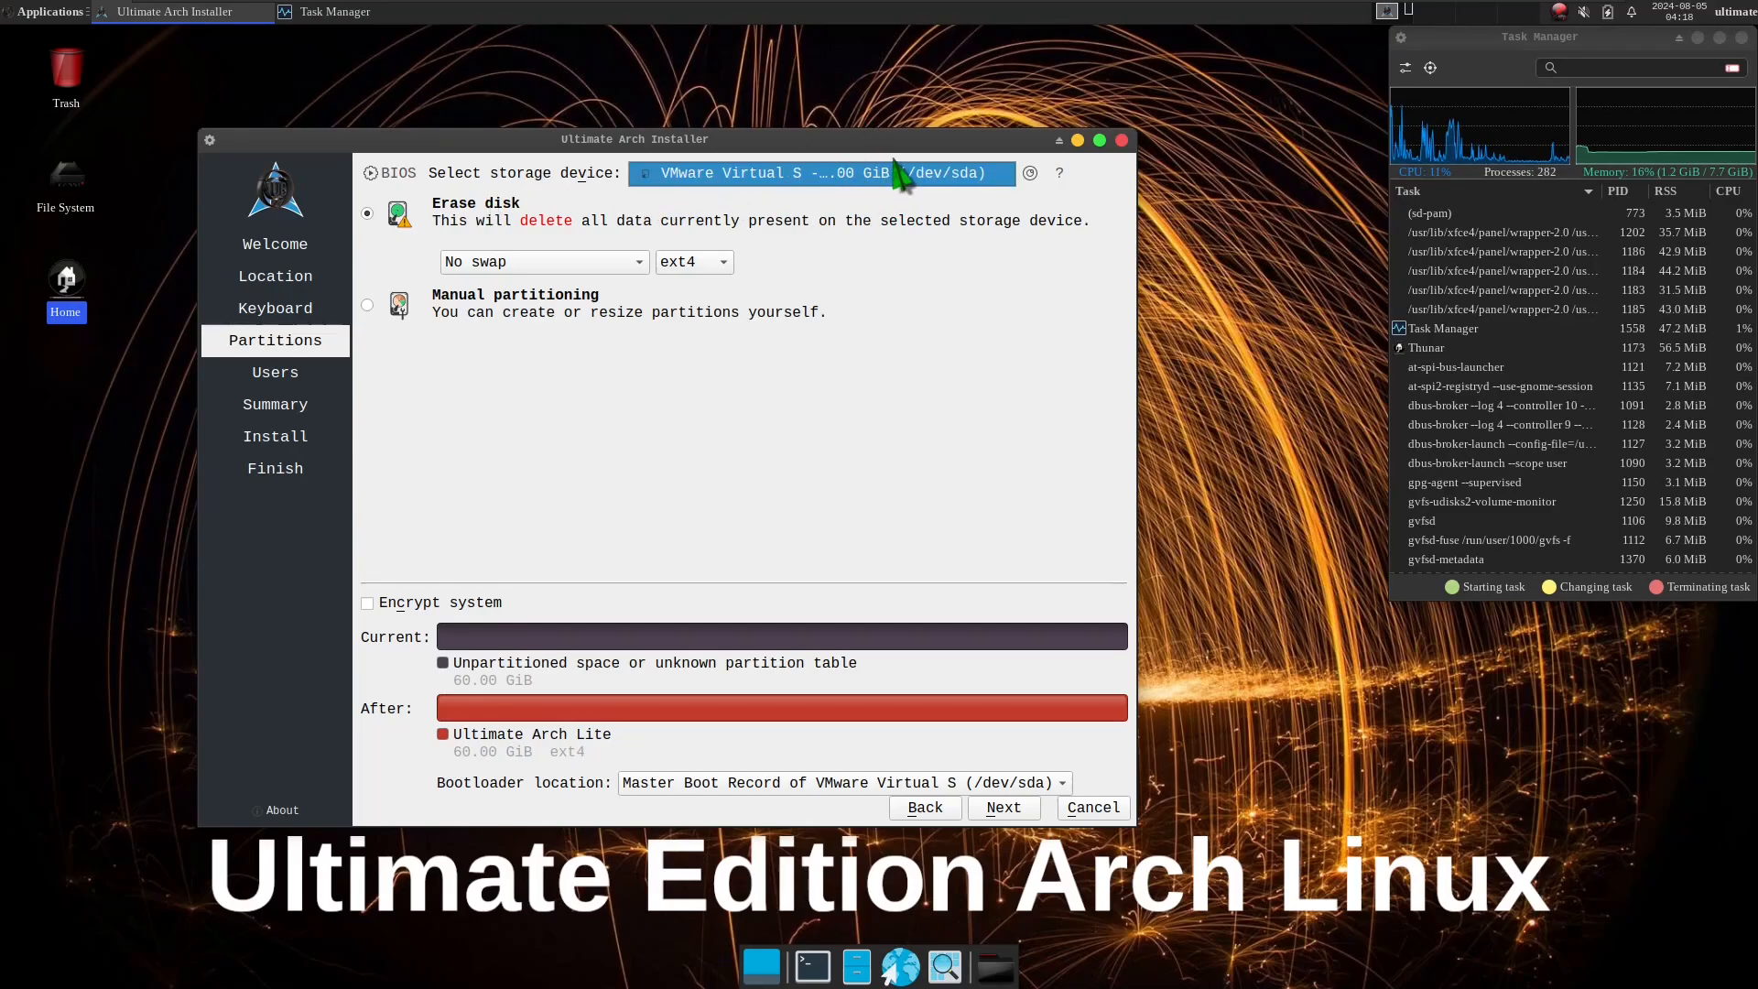
pyautogui.click(826, 348)
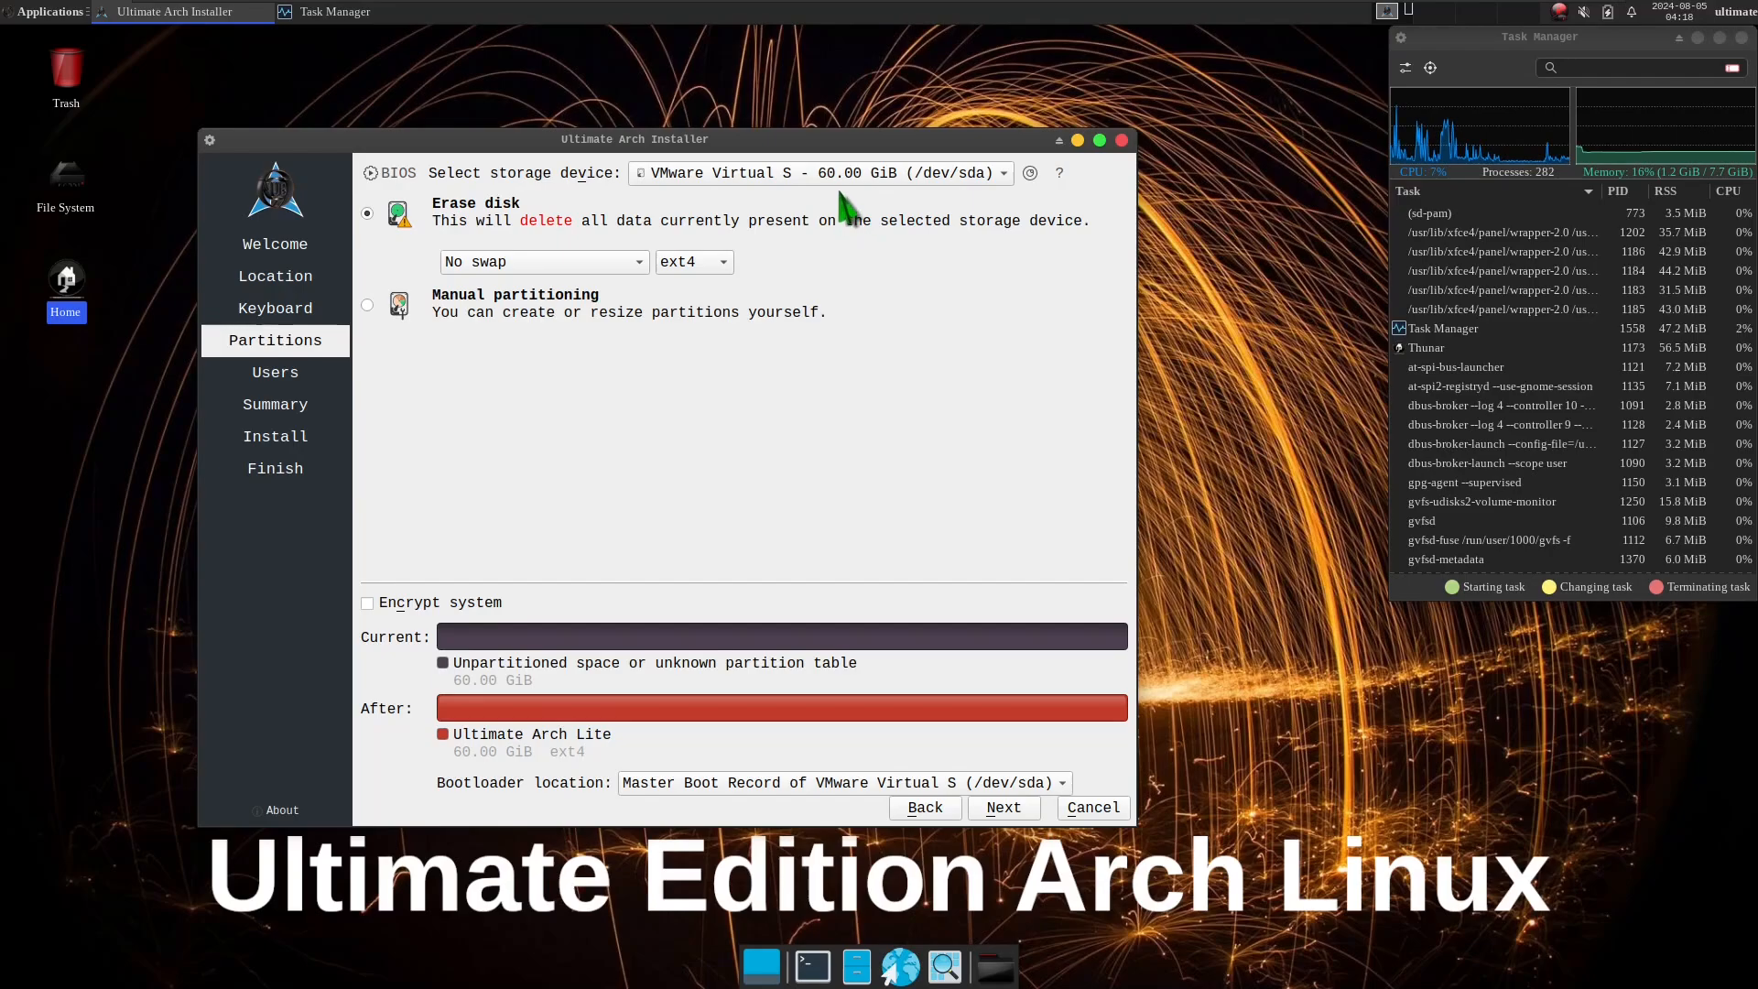
# View the swap and file system choices for erasing the disk, keeping No swap and ext4.
pyautogui.click(551, 259)
pyautogui.click(909, 260)
pyautogui.click(720, 264)
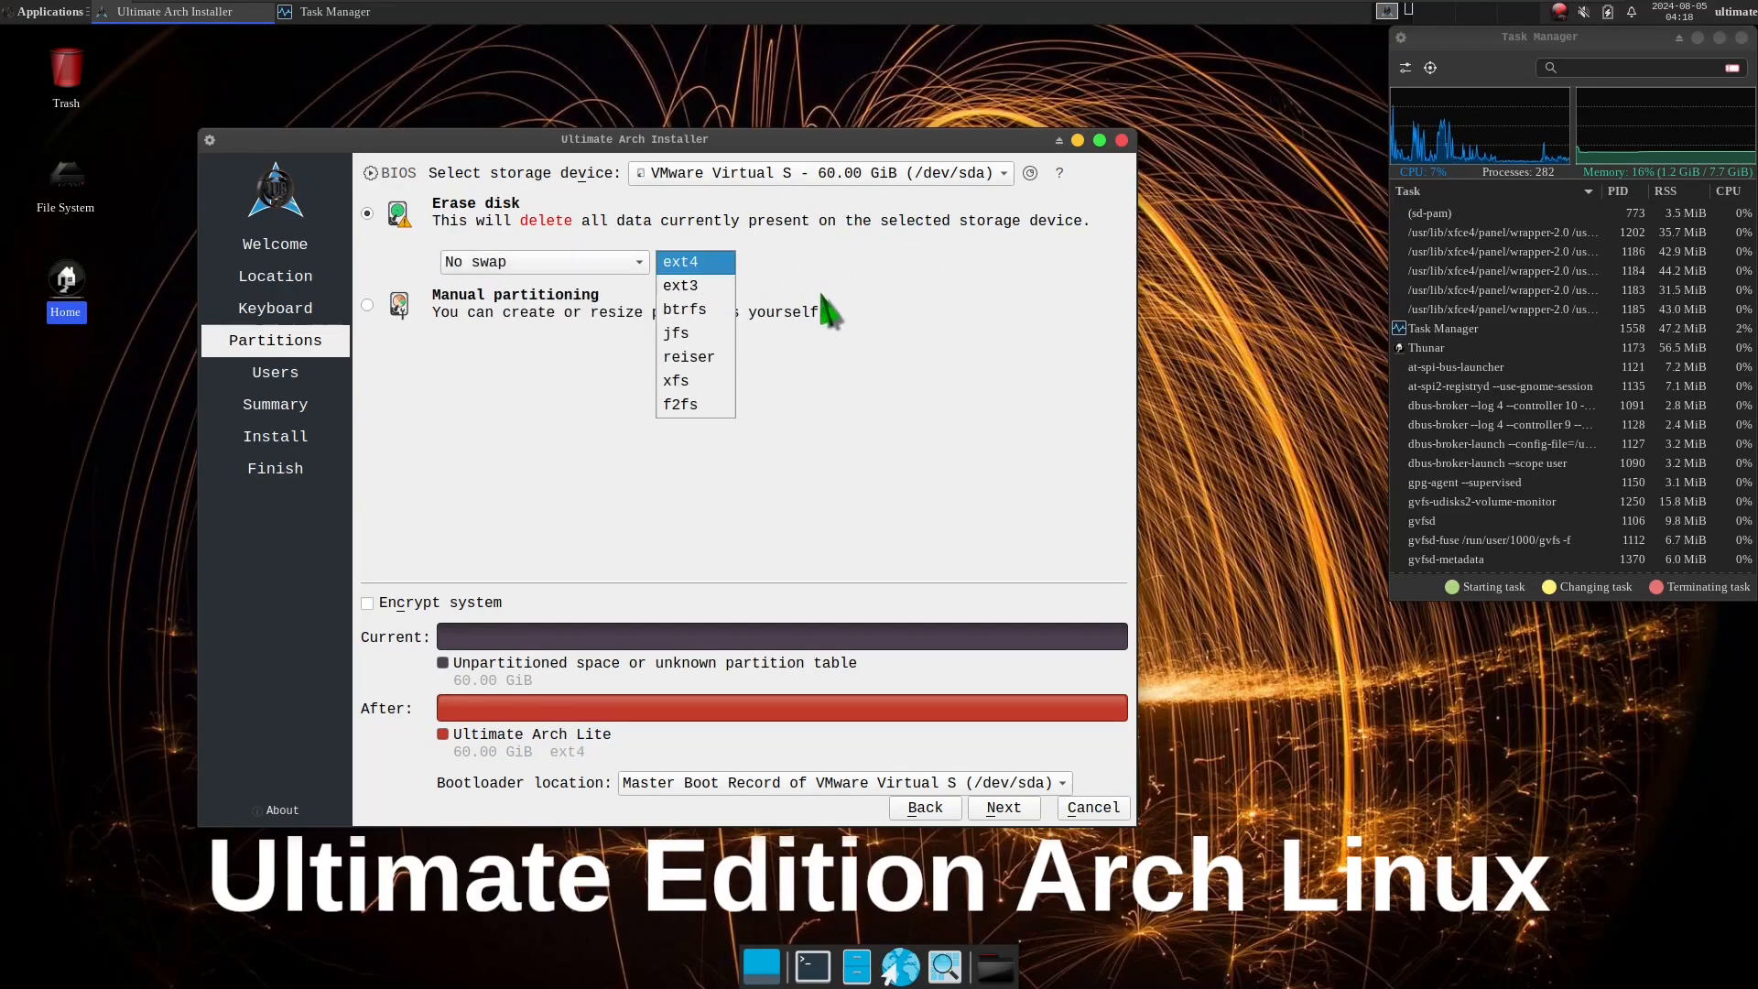
pyautogui.click(822, 296)
# Try the Manual partitioning option, view its storage device list, and switch back to Erase disk.
pyautogui.click(367, 305)
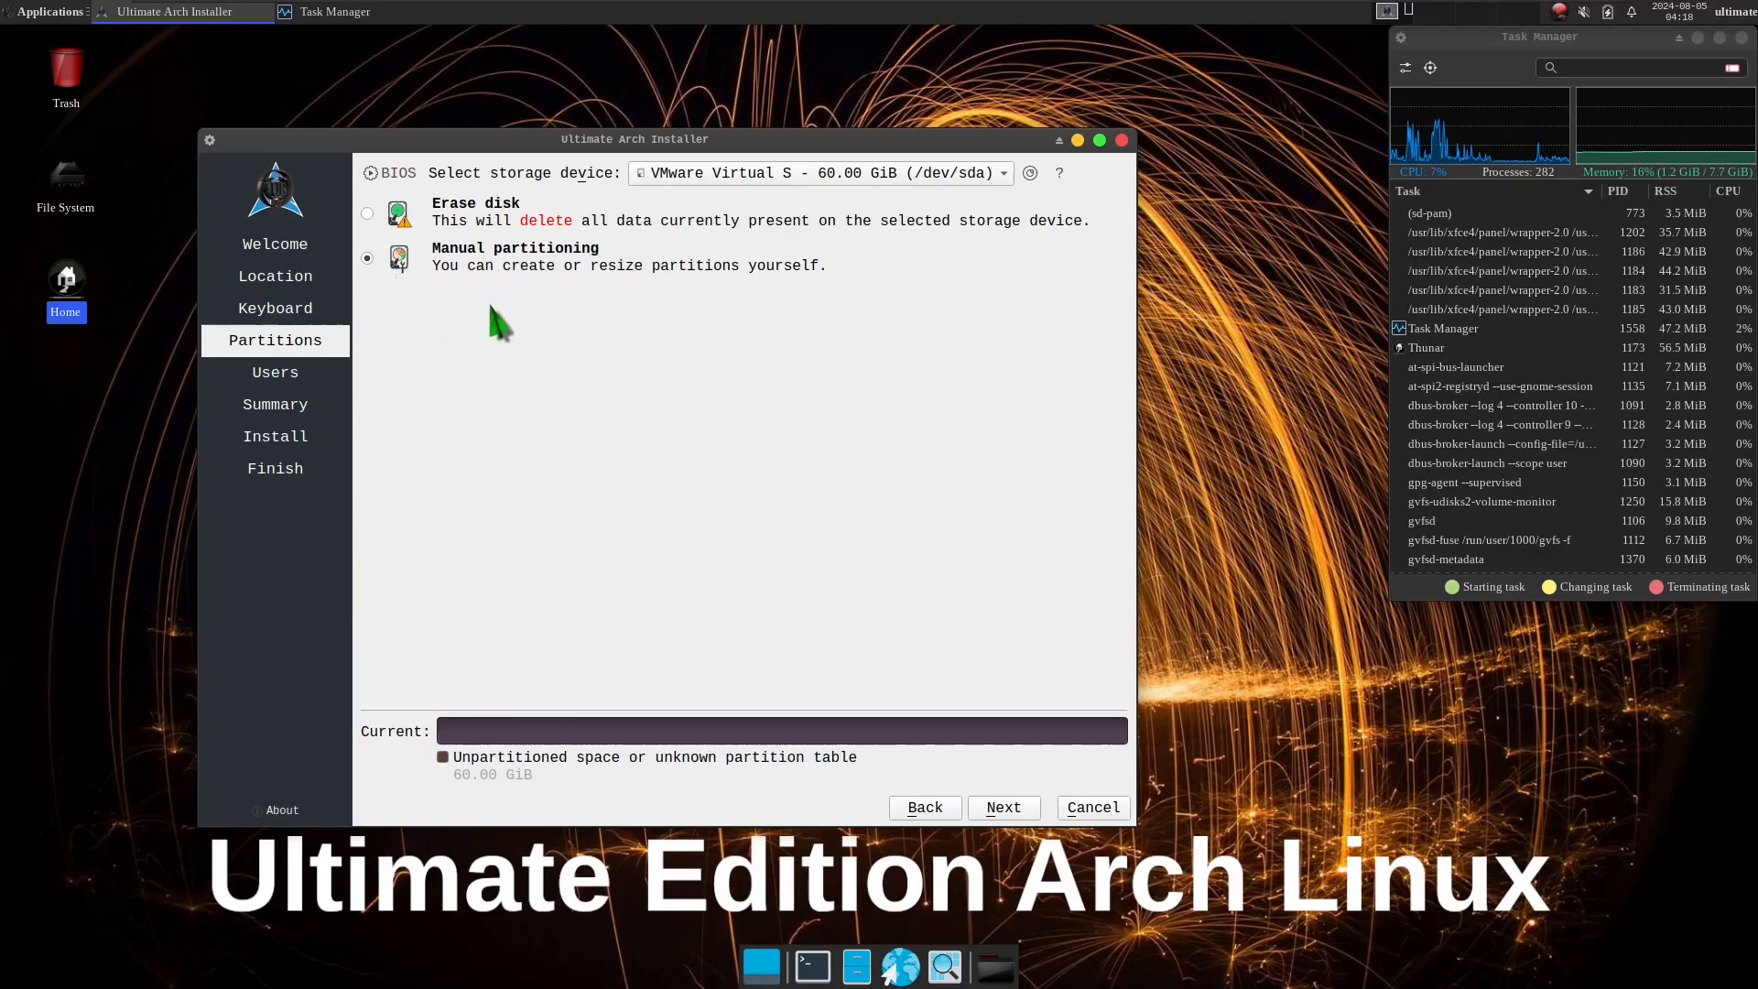
pyautogui.click(793, 183)
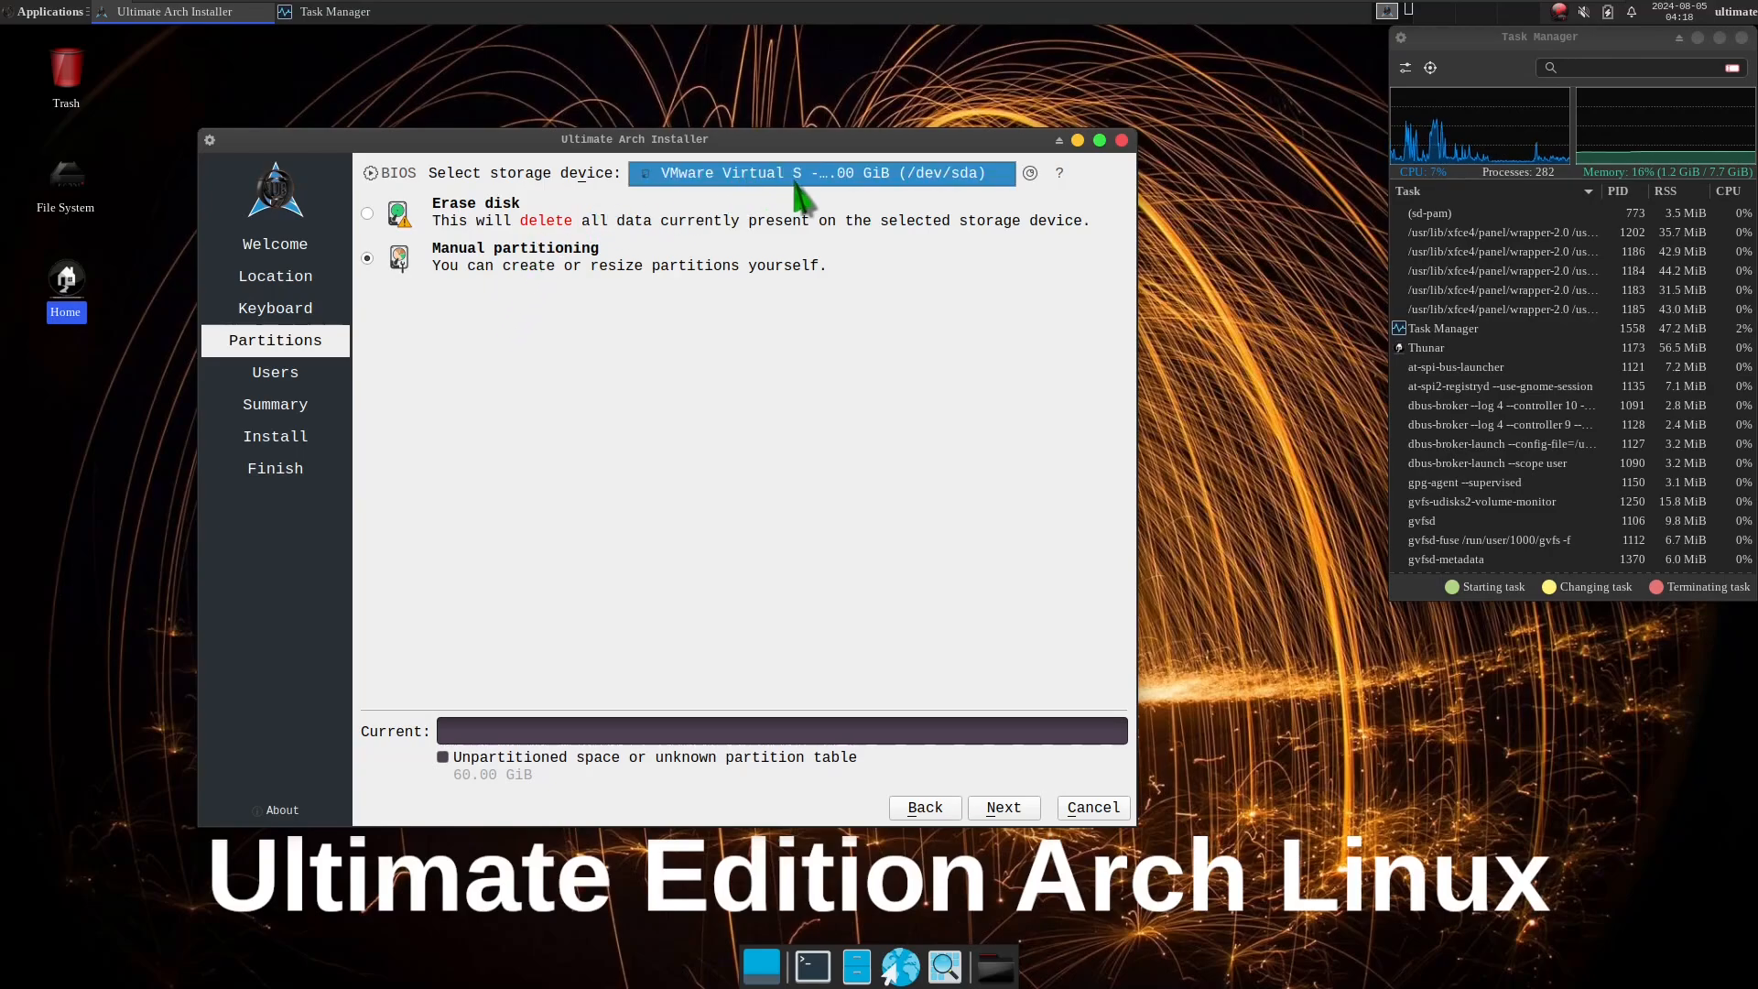
pyautogui.click(765, 312)
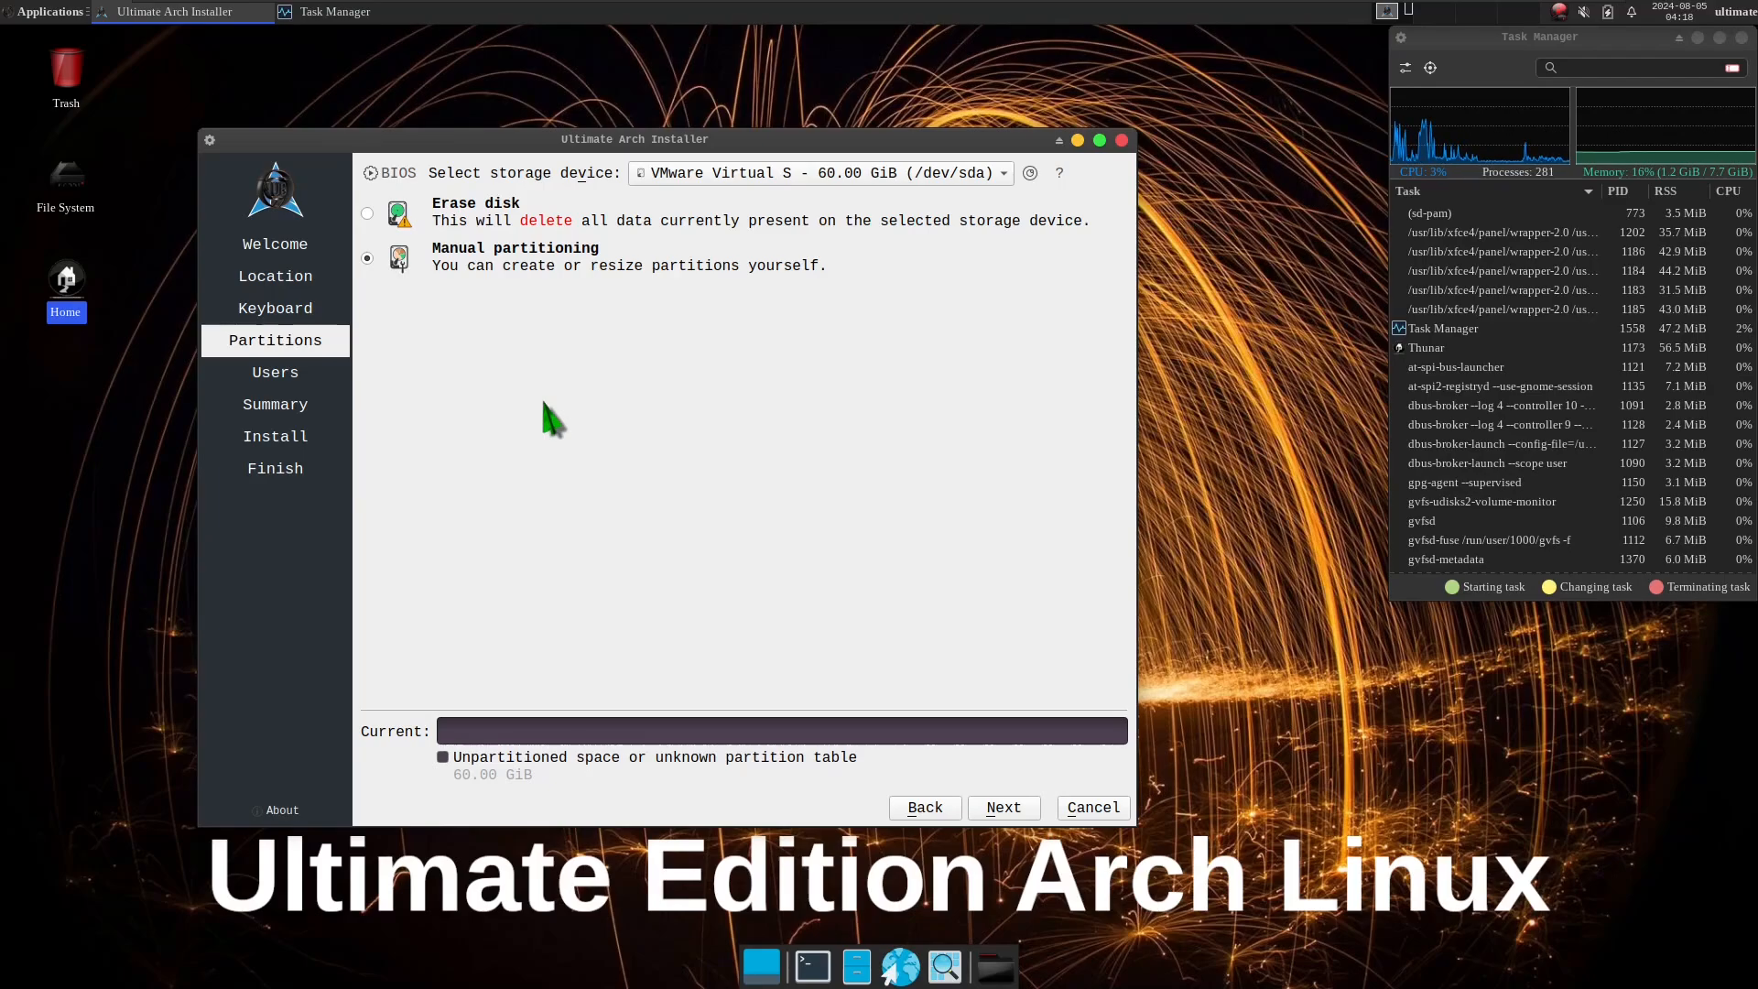
pyautogui.click(367, 213)
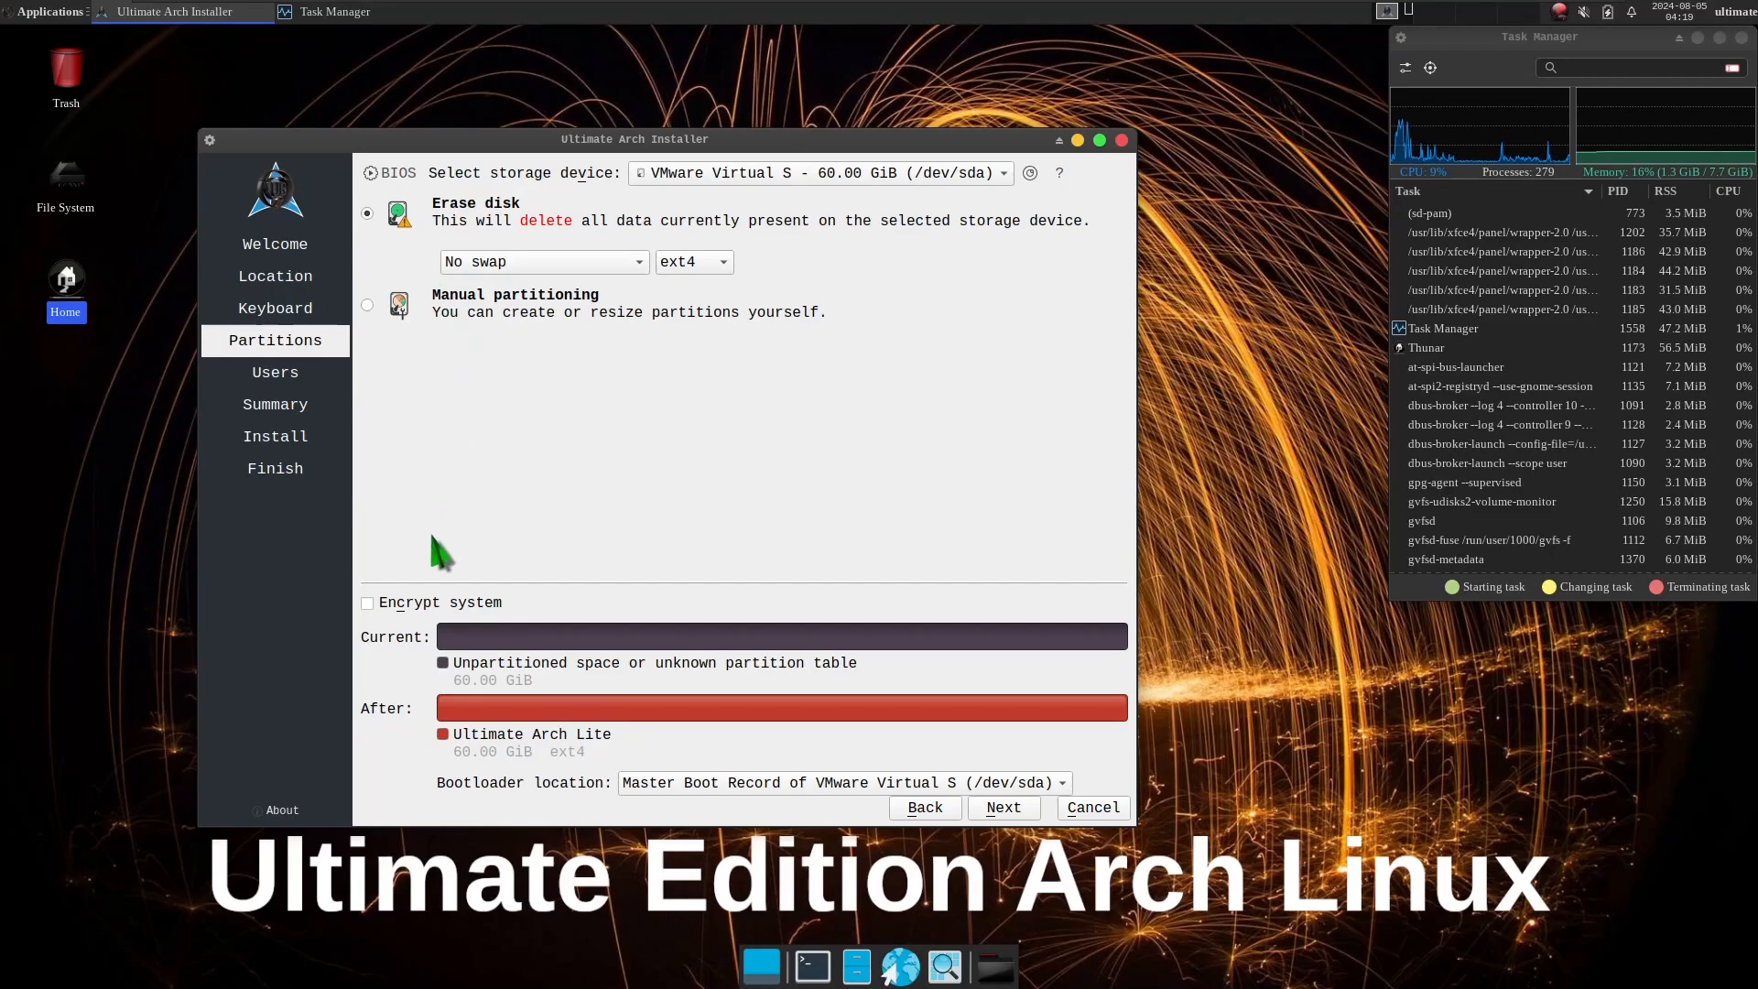
# Turn on Encrypt system to view the empty passphrase and confirmation fields, and turn encryption off again.
pyautogui.click(425, 607)
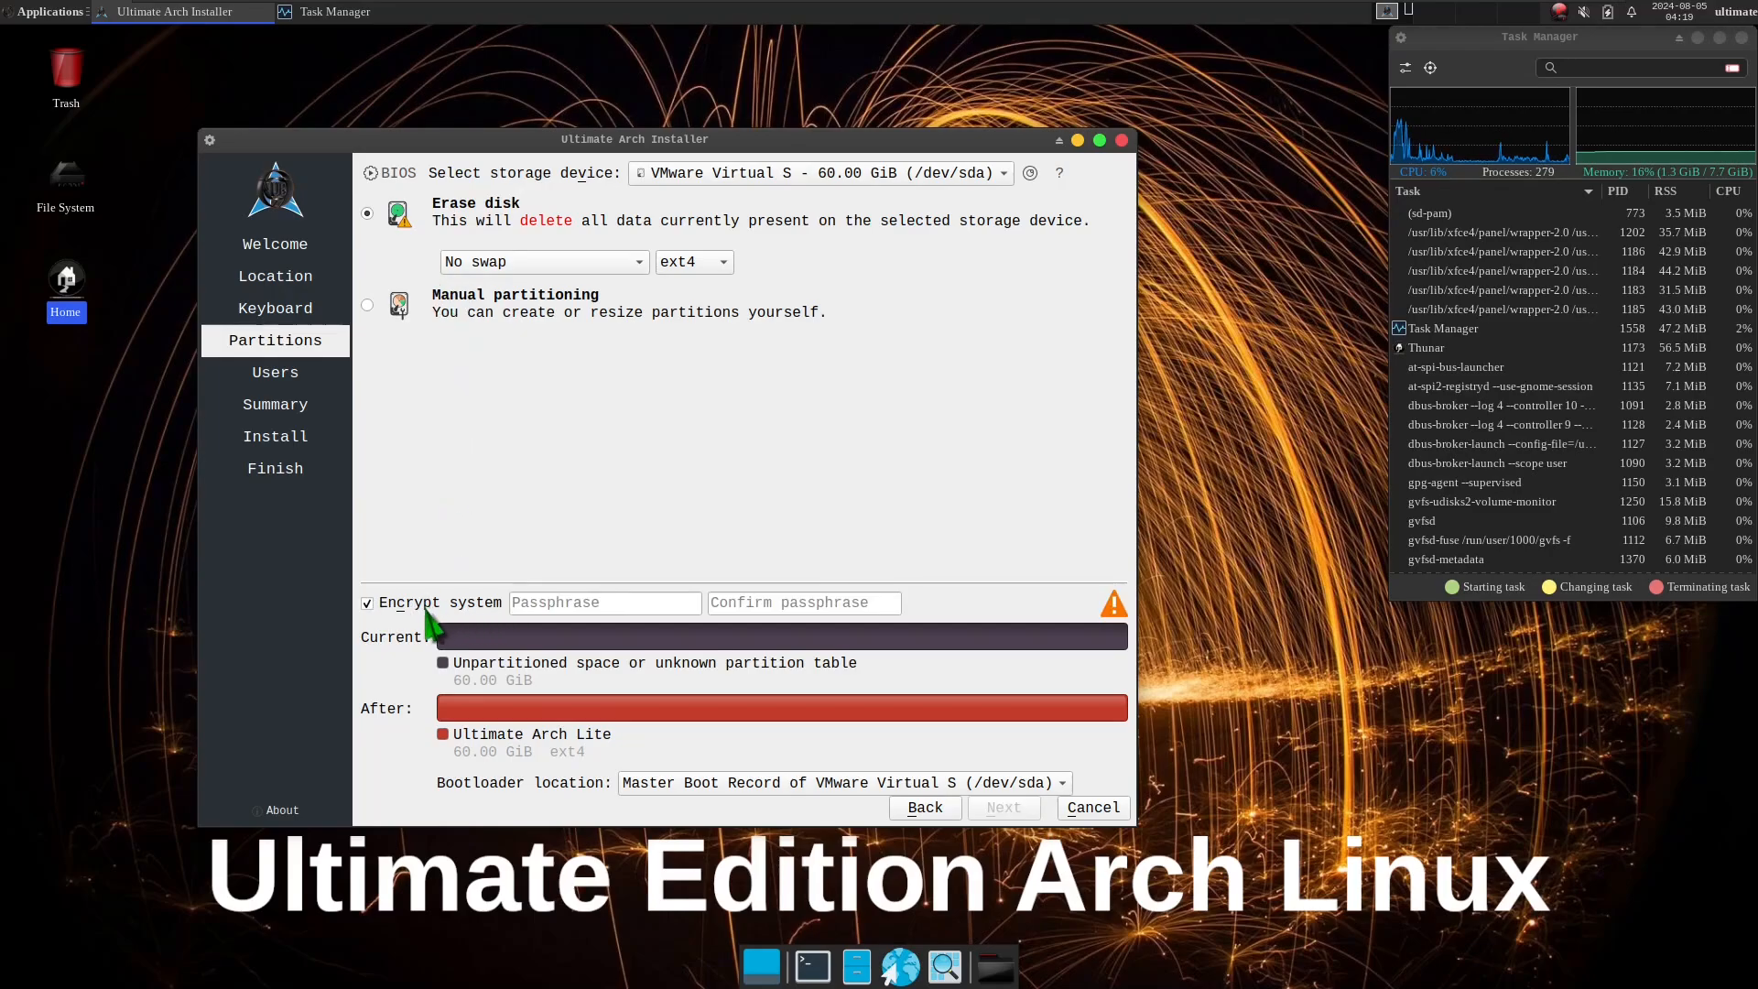
pyautogui.click(567, 599)
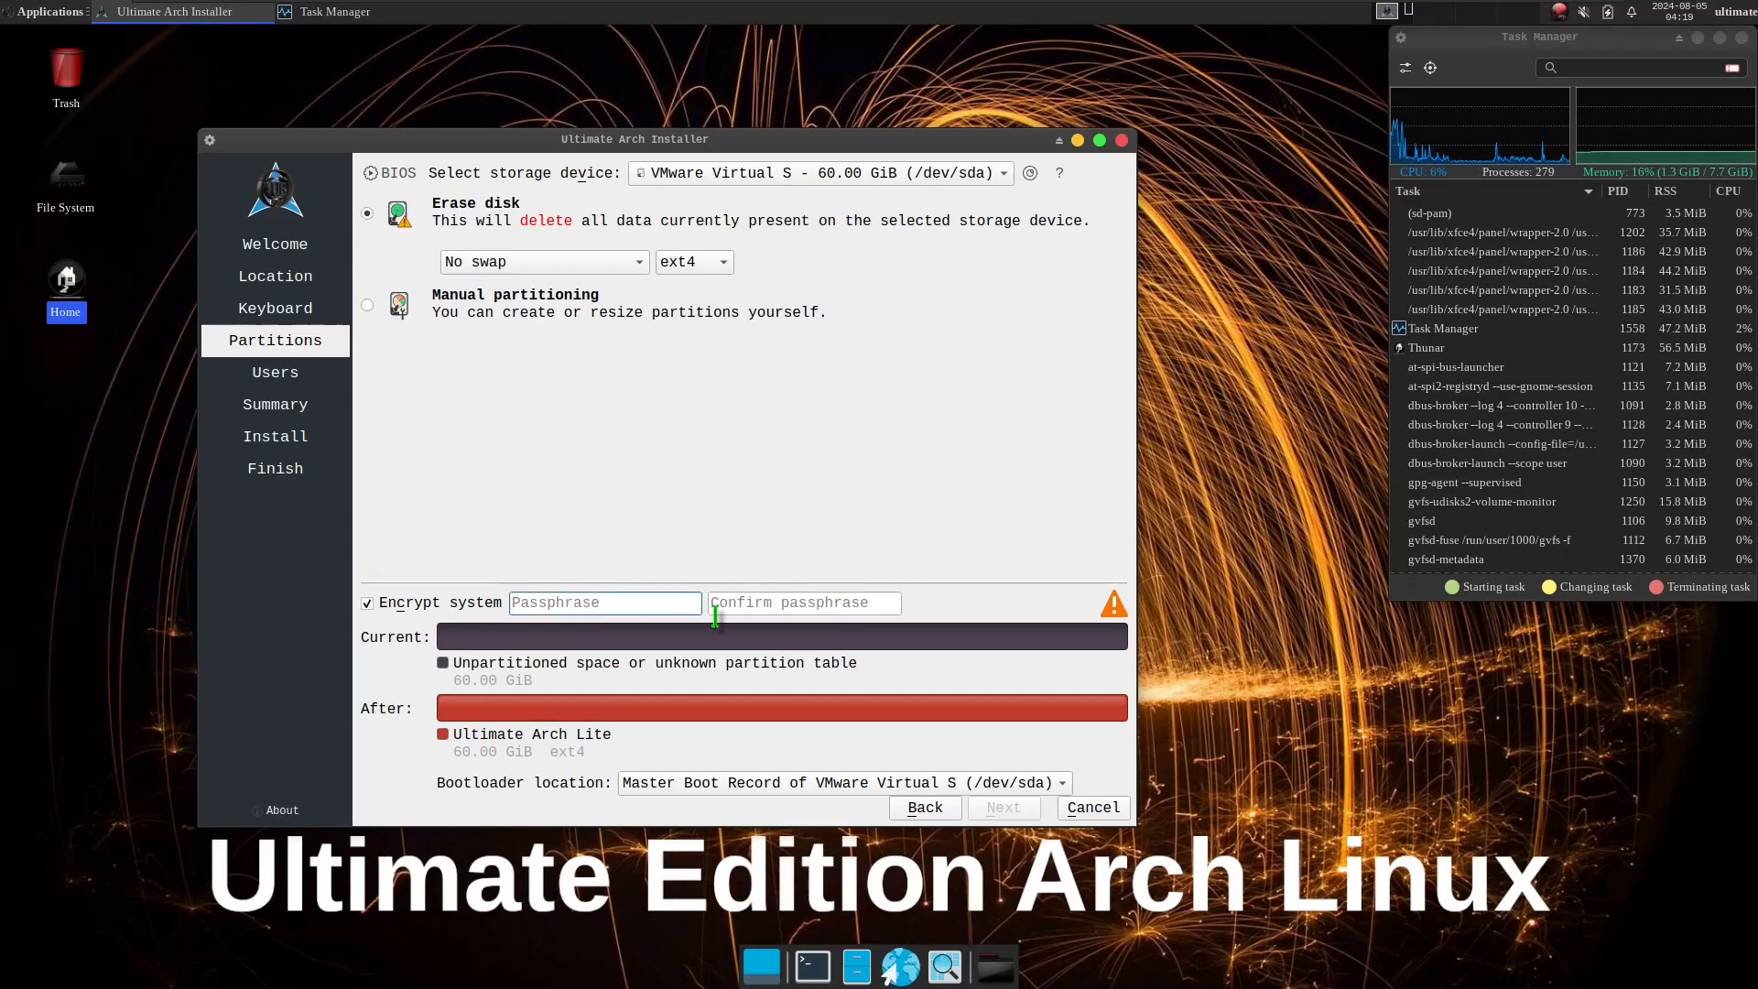
pyautogui.click(799, 600)
pyautogui.click(598, 602)
pyautogui.click(724, 610)
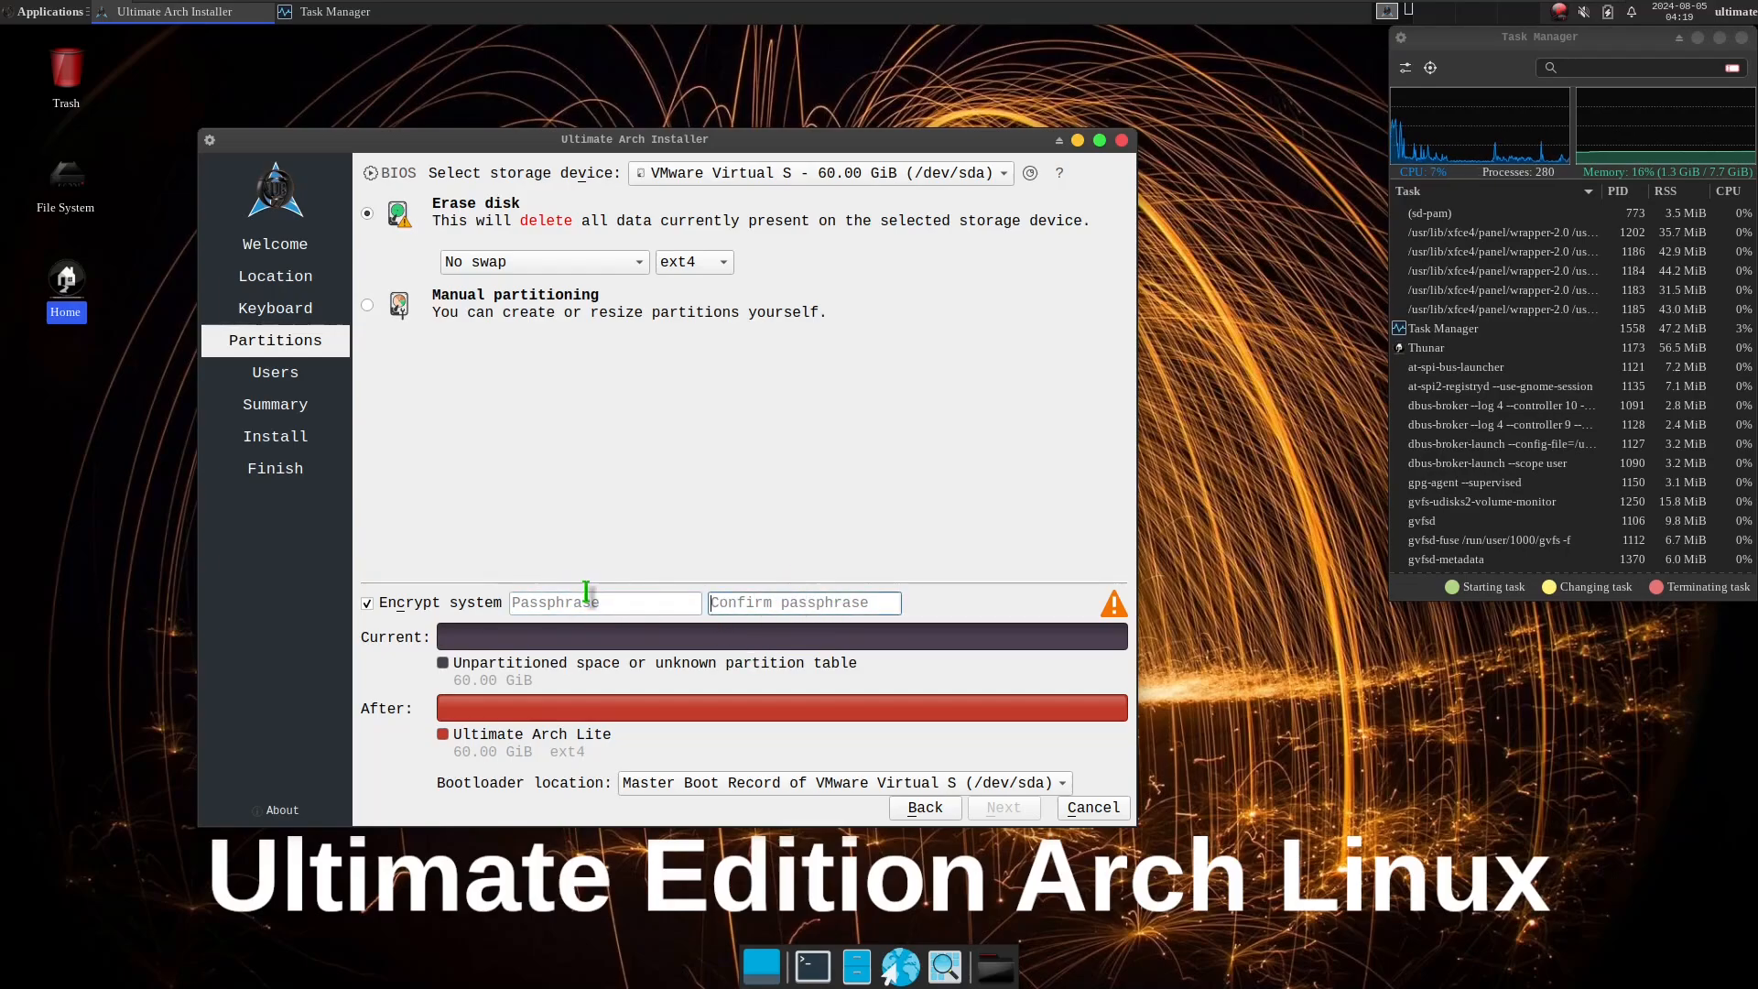
pyautogui.click(422, 601)
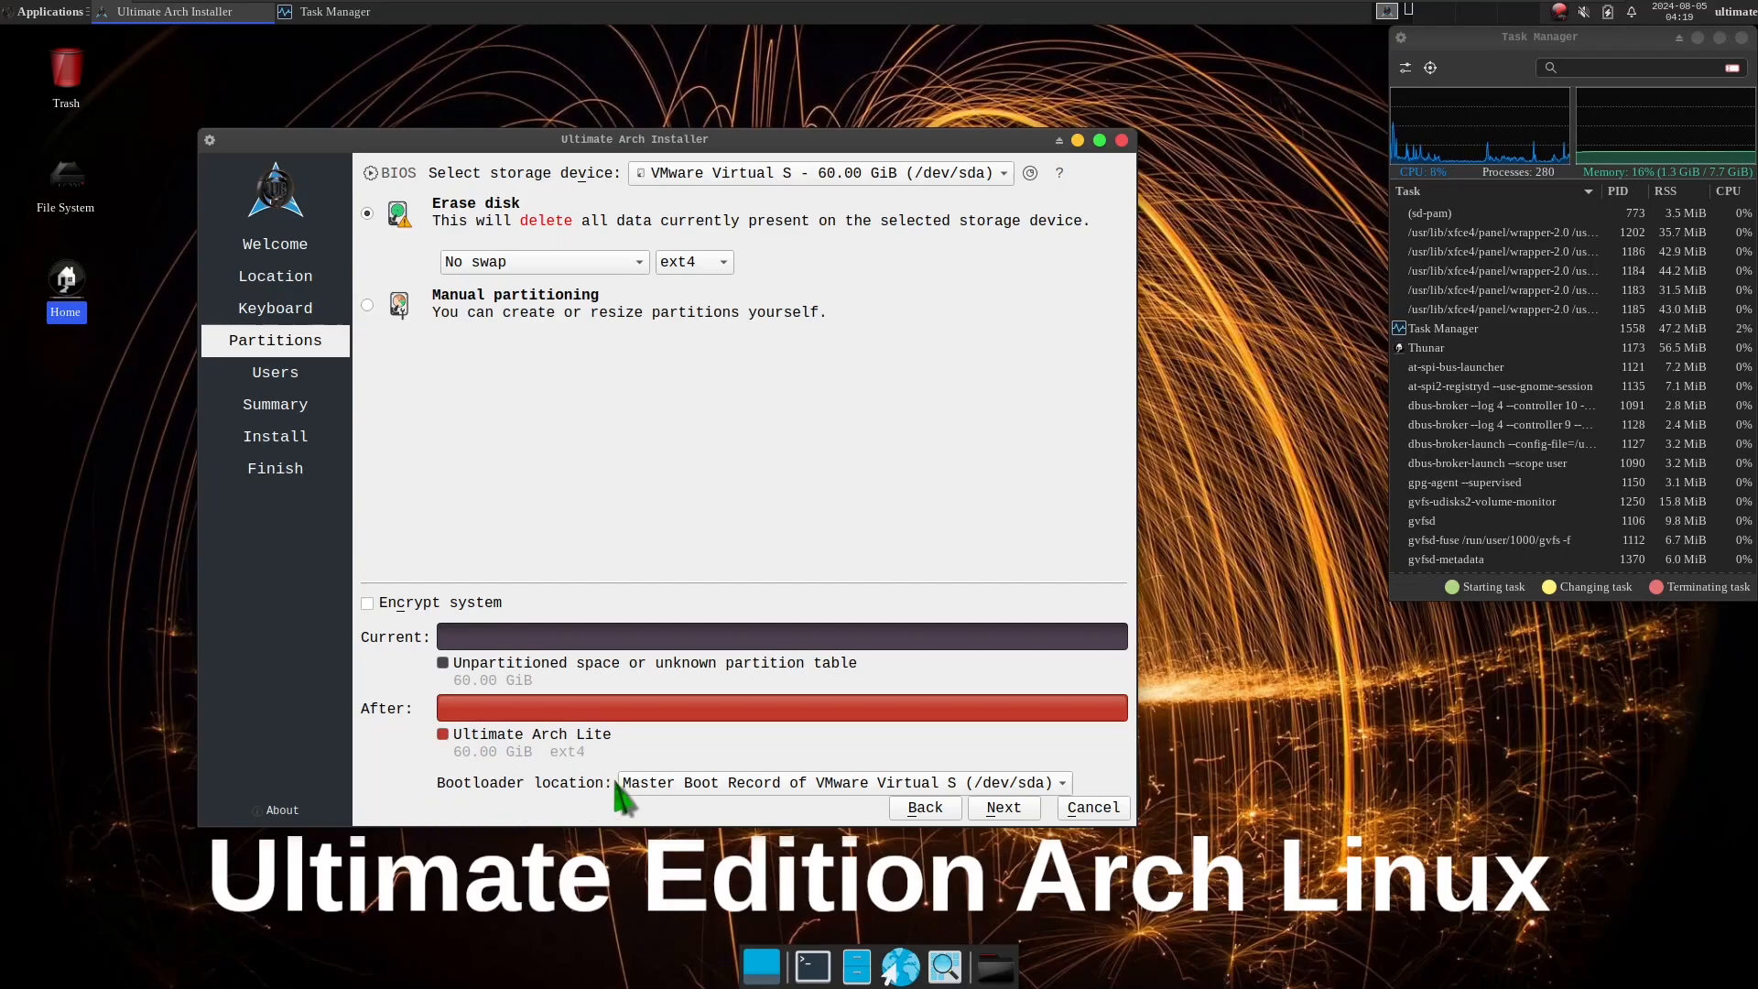
# View the bootloader location options and keep the Master Boot Record of VMware Virtual S (/dev/sda).
pyautogui.click(678, 784)
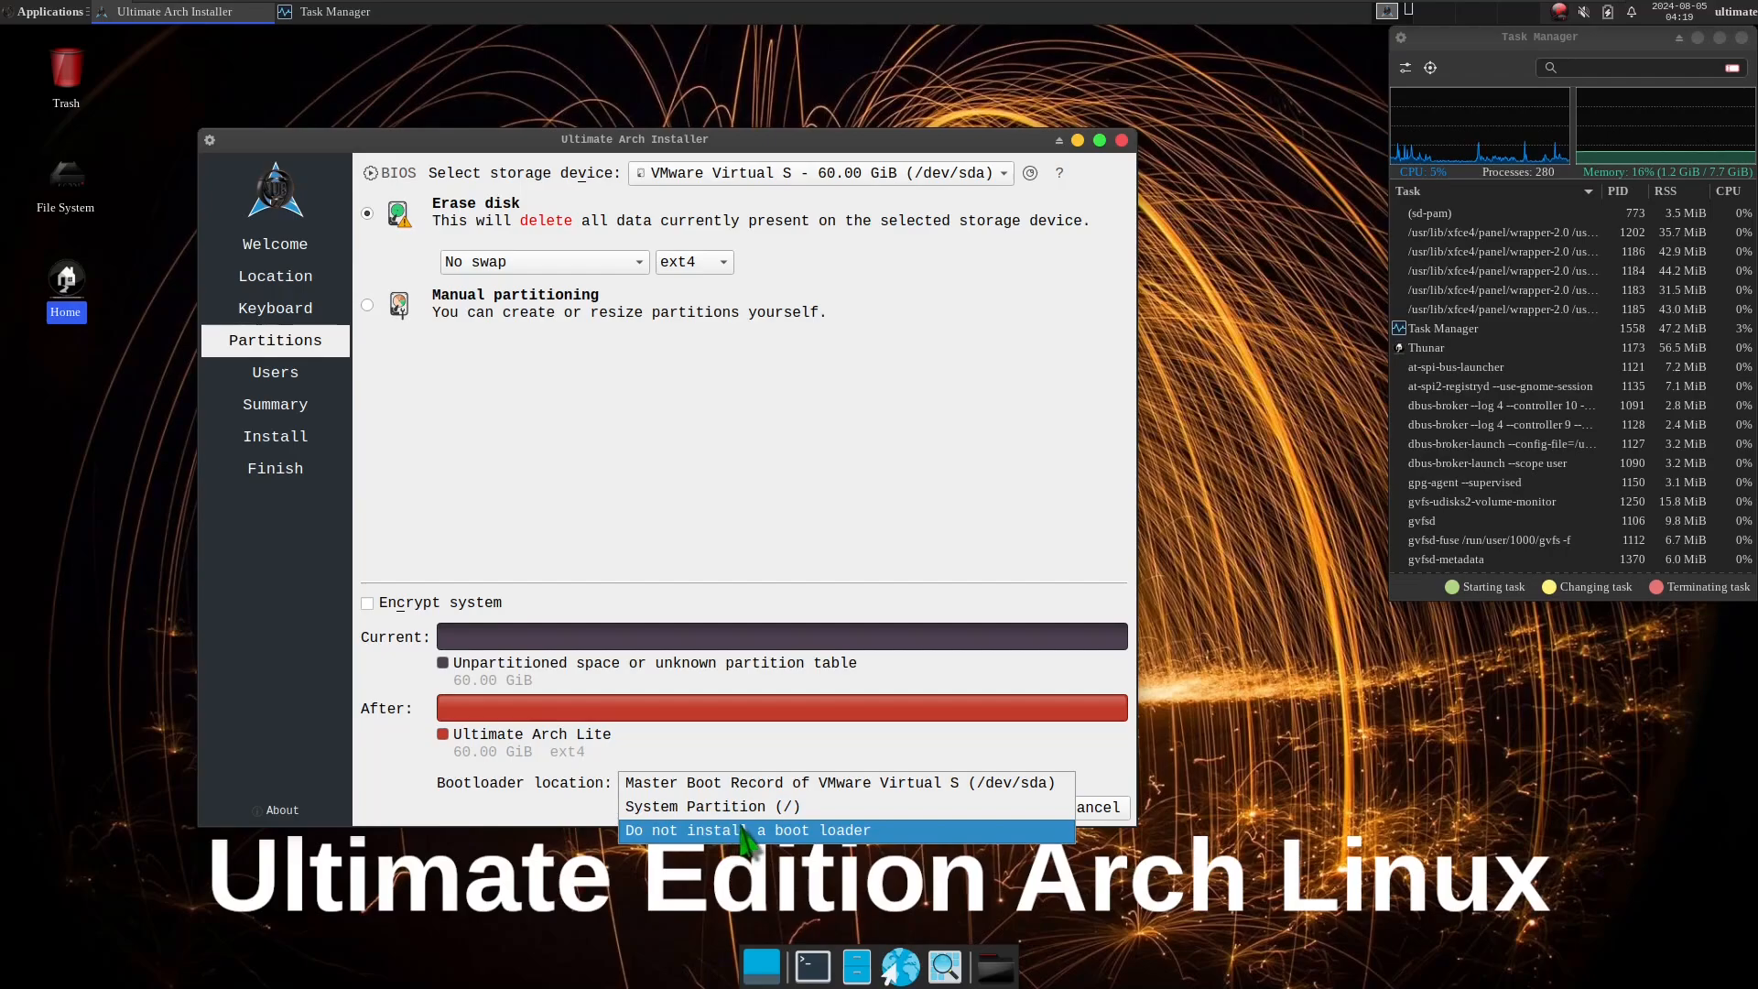
pyautogui.click(855, 550)
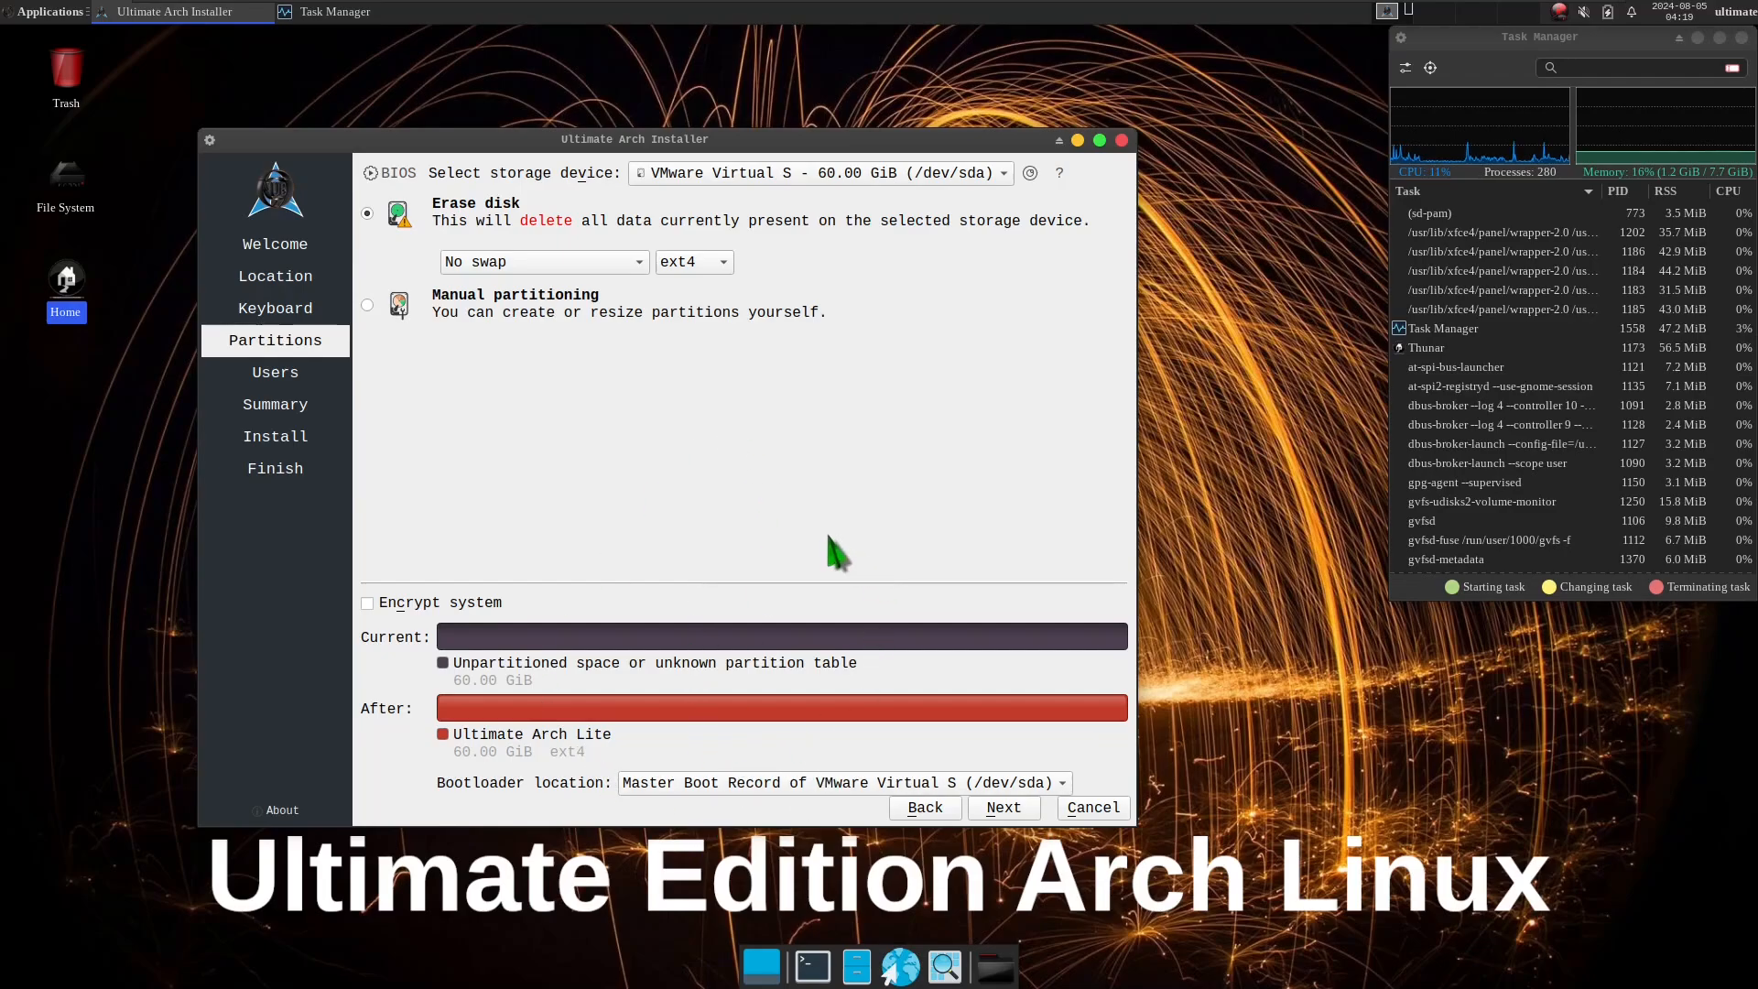
# Continue from Partitions to the Users page and enter 9to5linux as the full name.
pyautogui.click(1006, 808)
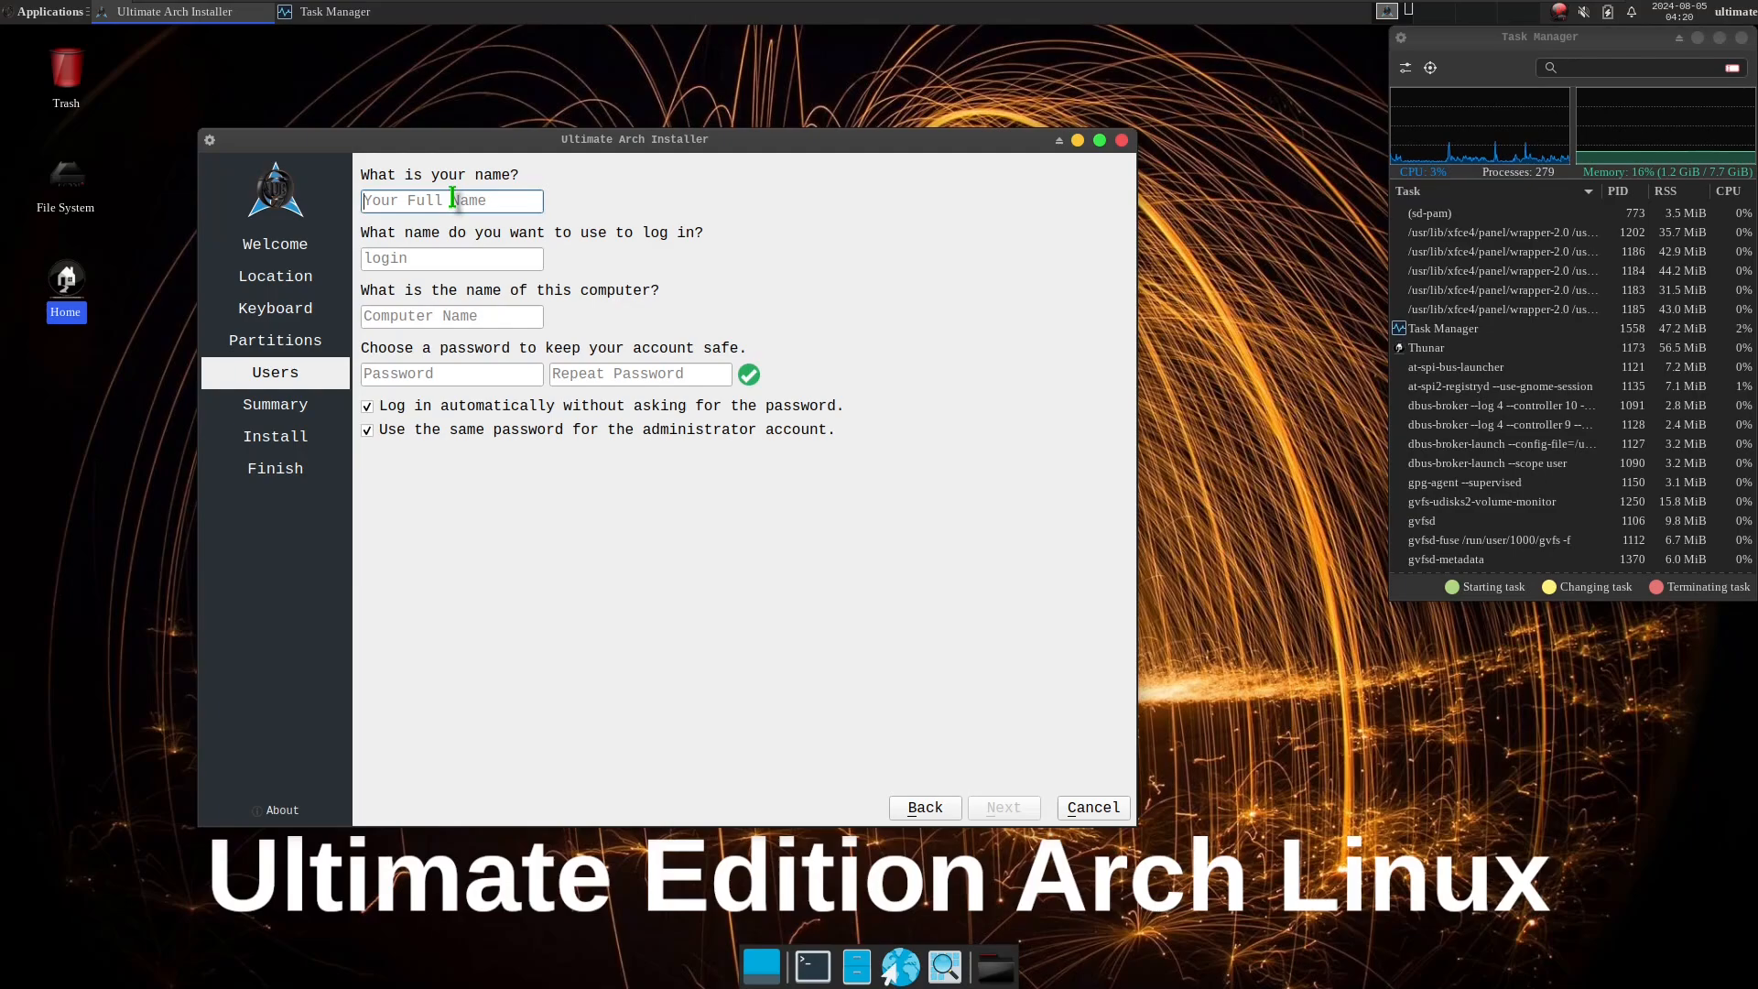
pyautogui.write('9to5lin')
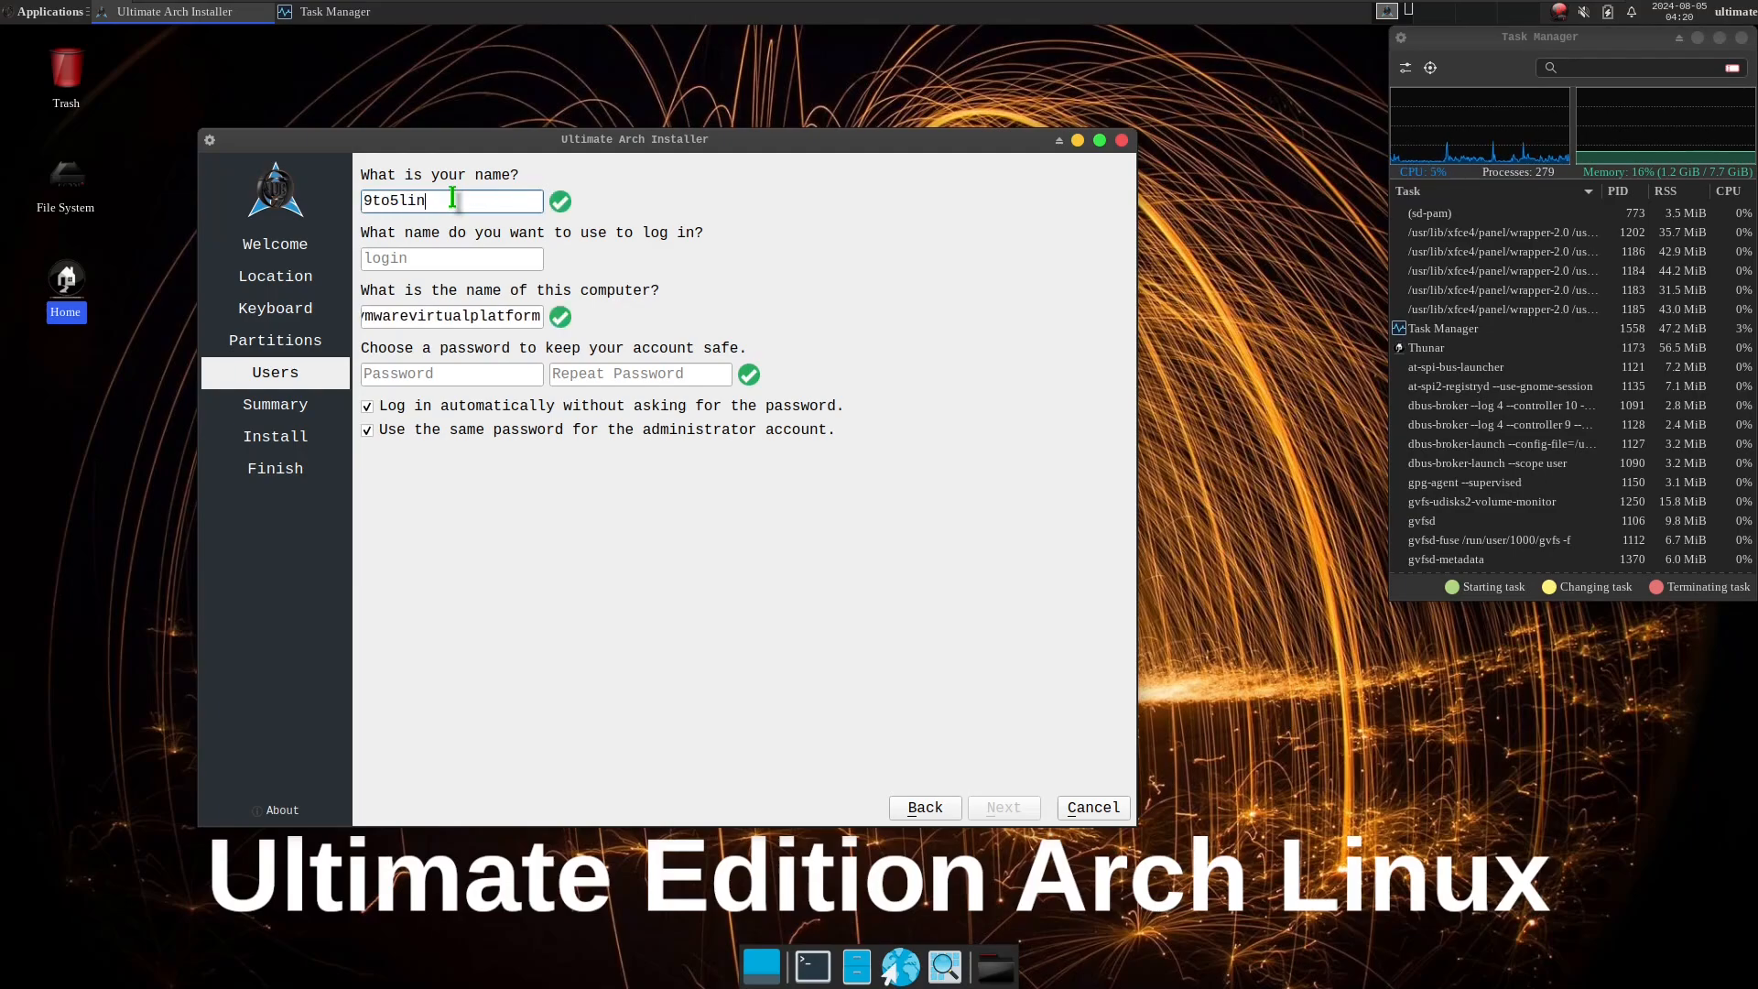
pyautogui.write('ux')
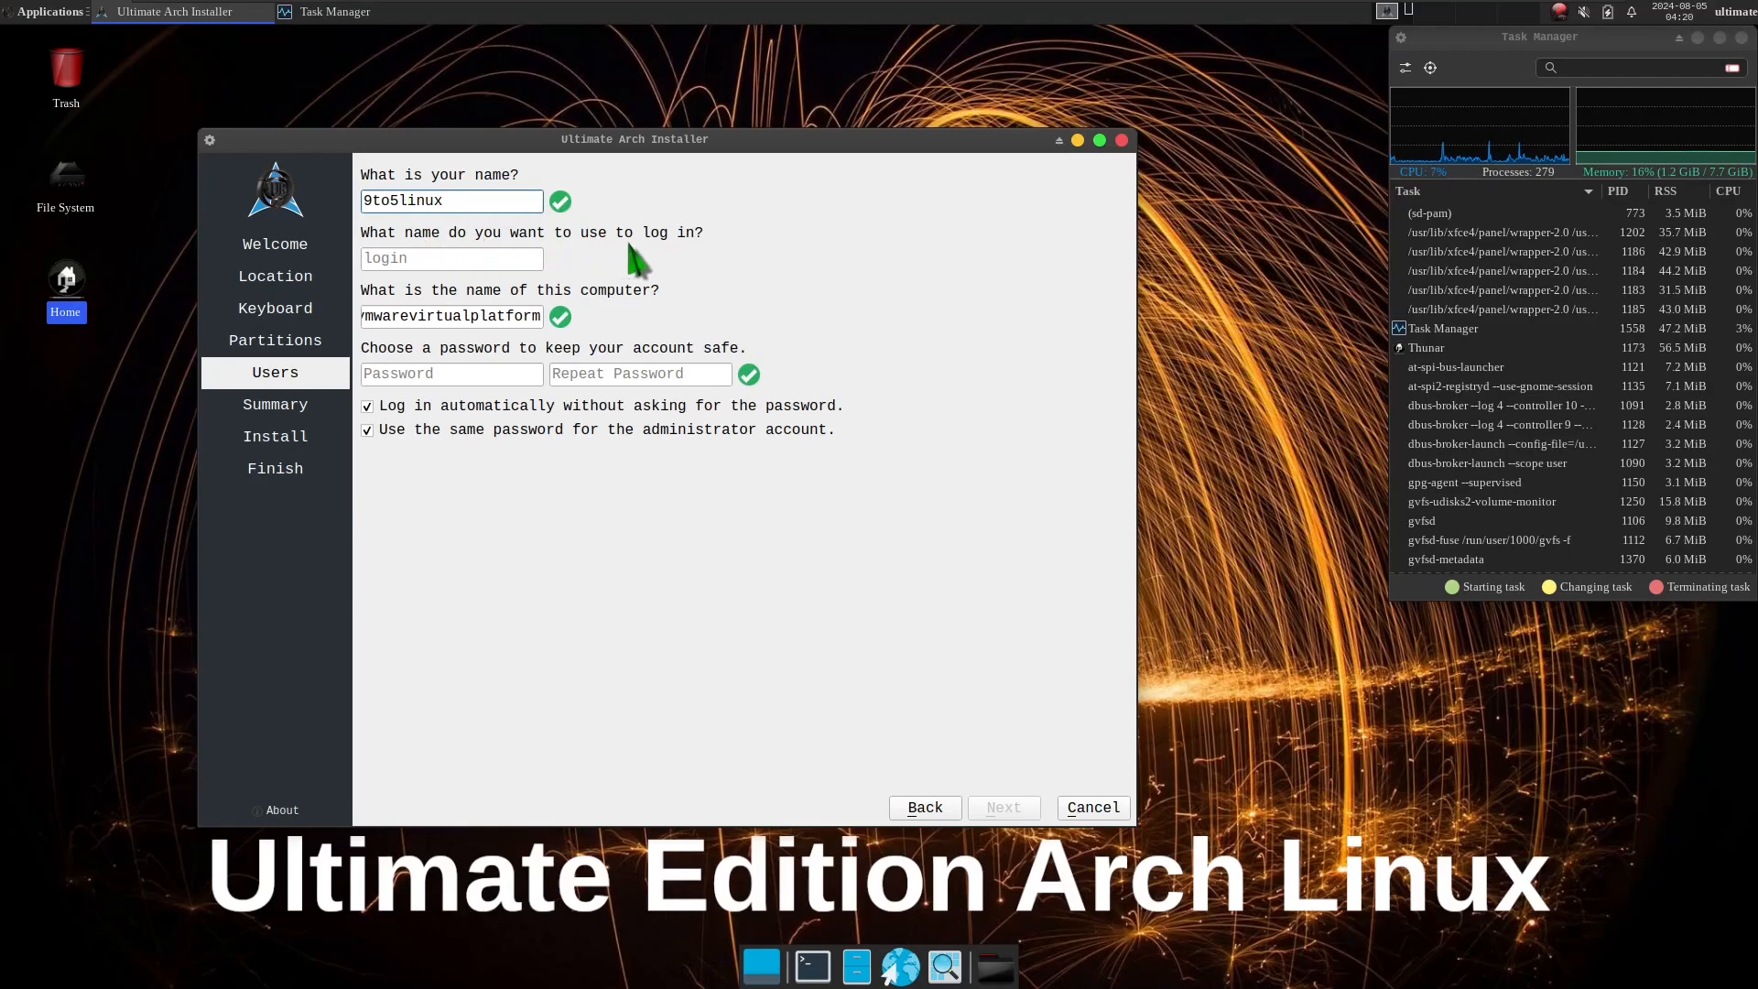
# Try 1 as the login name, and replace it with runbpxing.
pyautogui.click(429, 253)
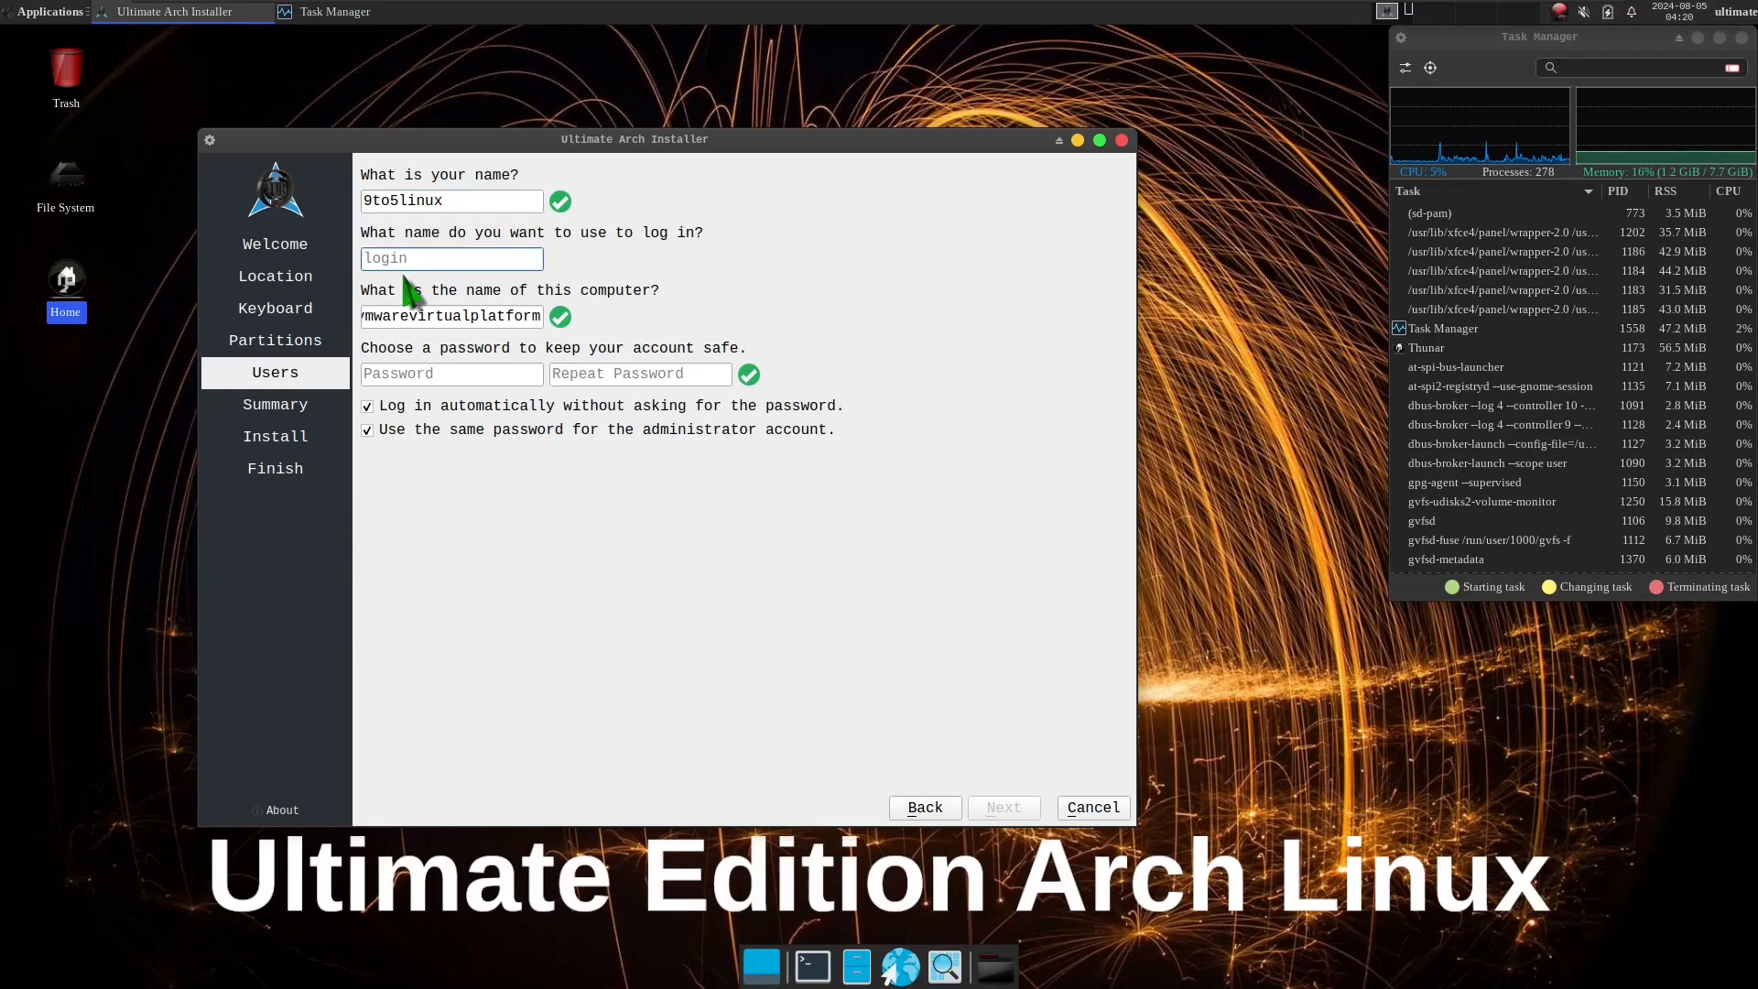
pyautogui.write('1')
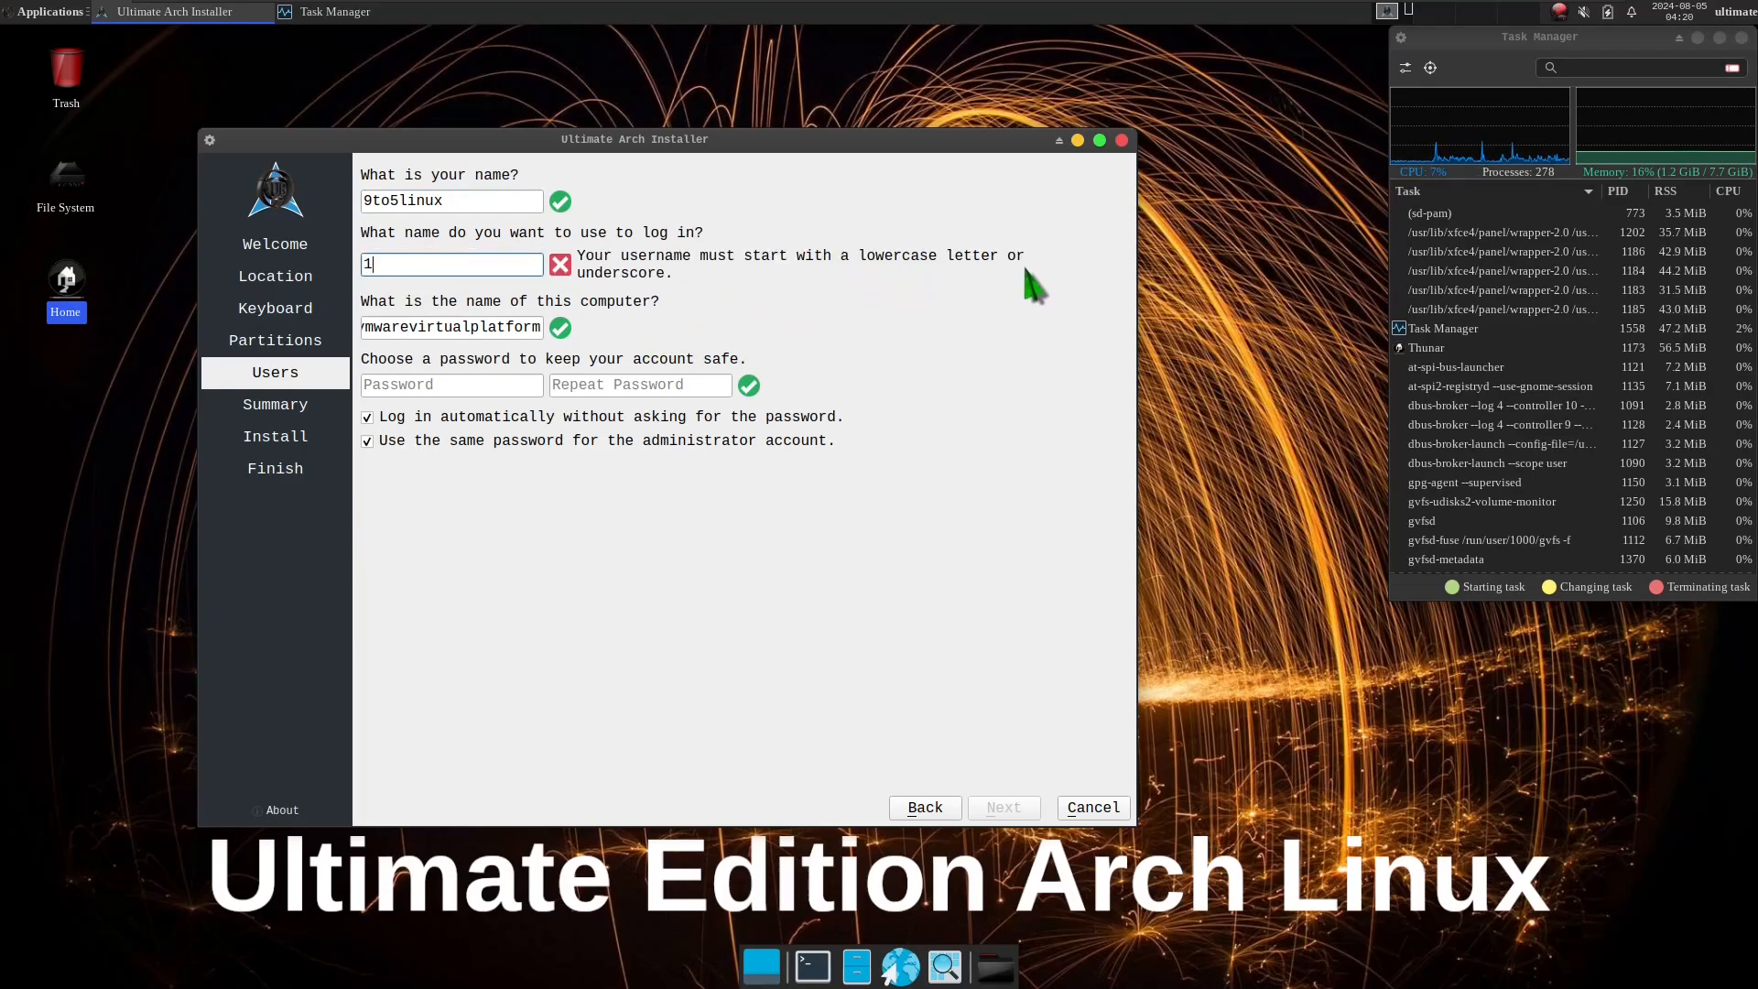
pyautogui.doubleClick(394, 265)
pyautogui.write('r')
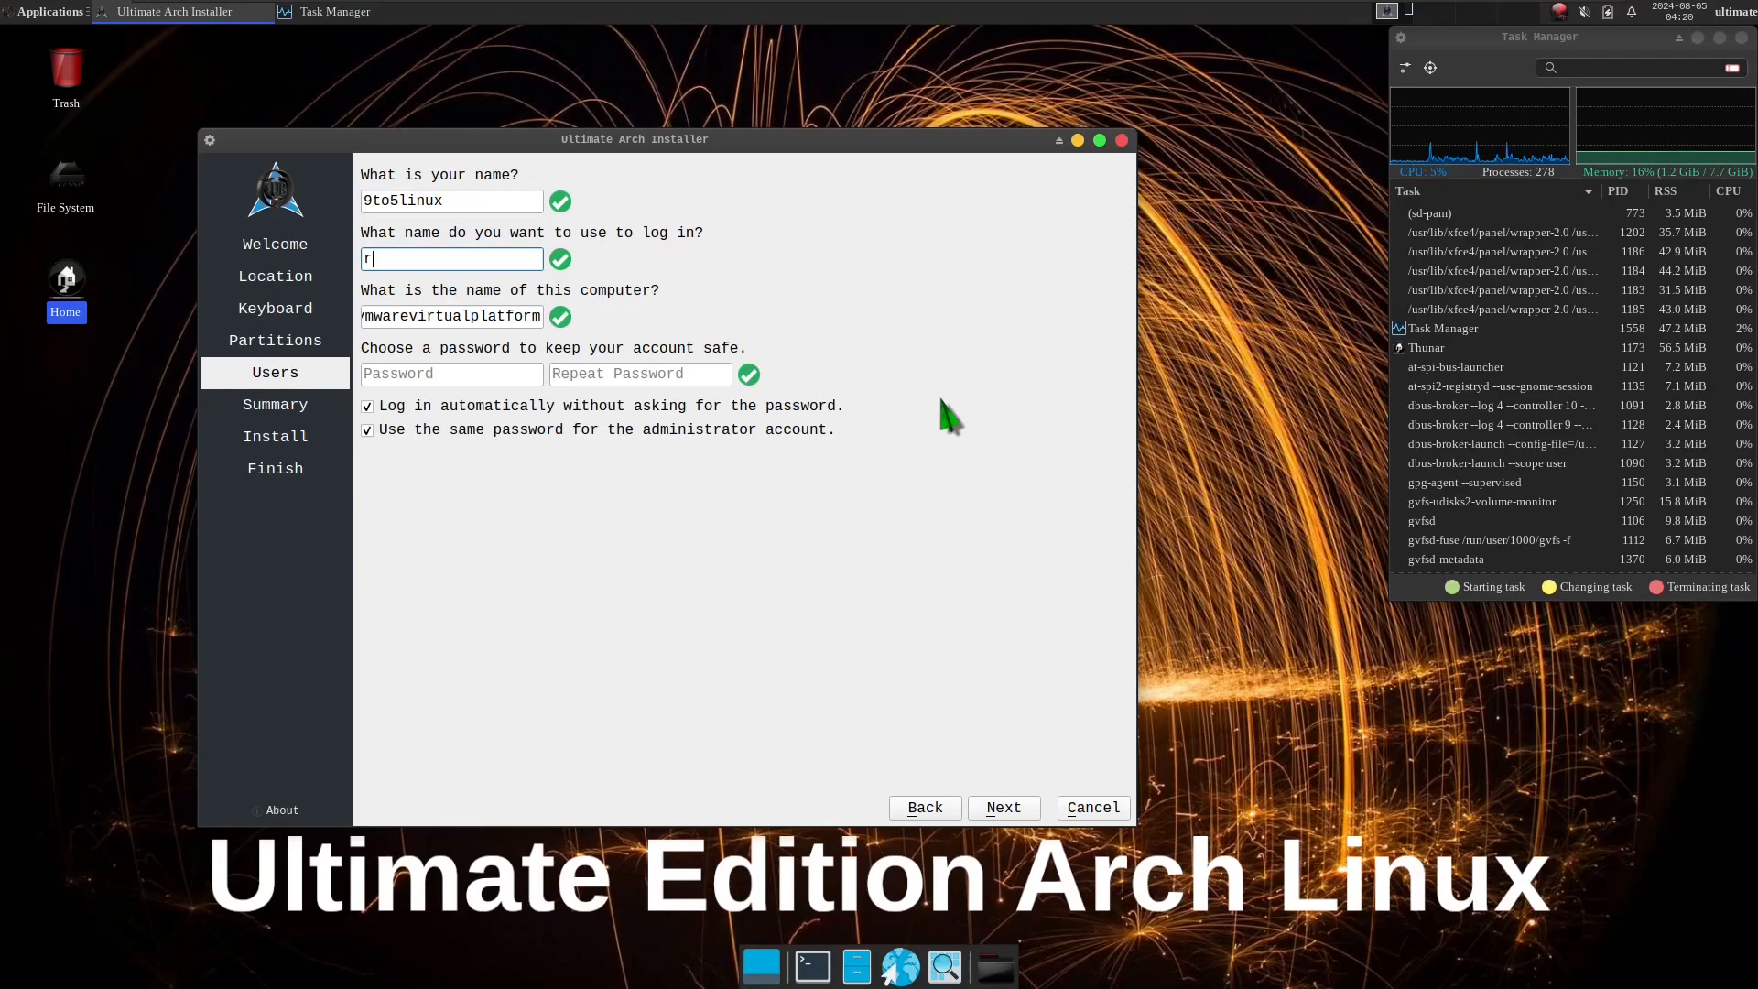
pyautogui.write('unbpxing')
# Replace the suggested computer name with 9to5linux.
pyautogui.moveTo(399, 316); pyautogui.dragTo(705, 346)
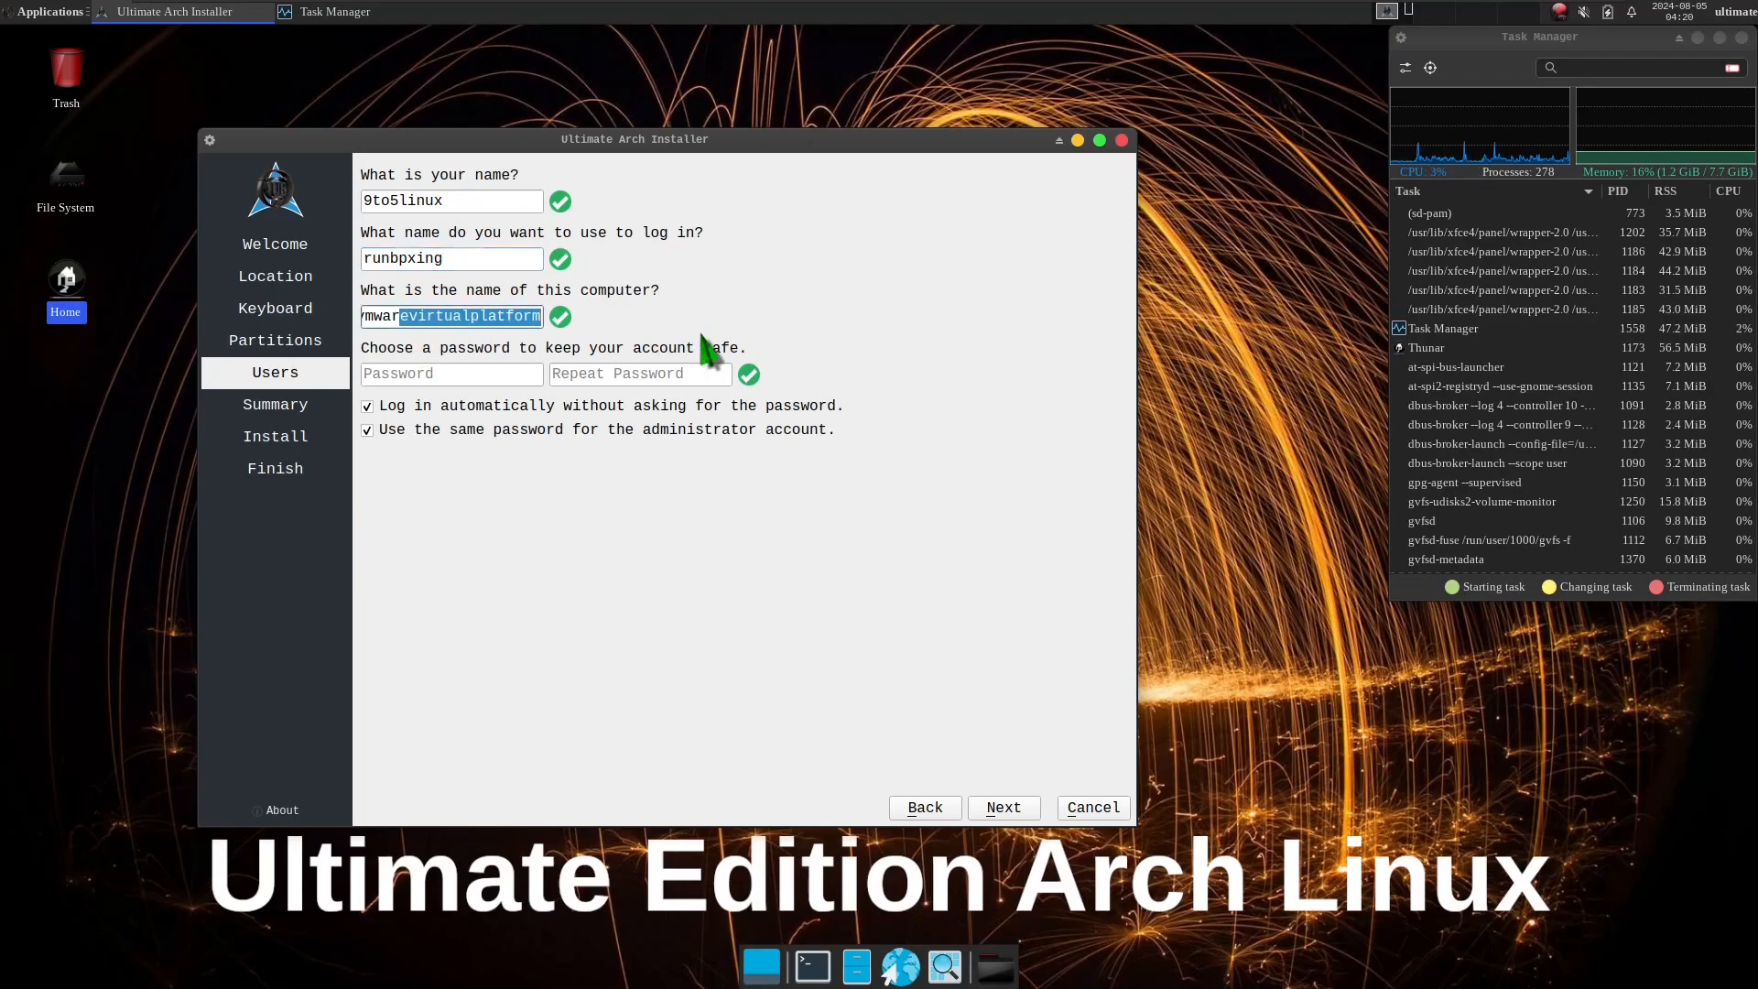
pyautogui.press('BackSpace')
pyautogui.press('BackSpace')
pyautogui.press('BackSpace')
pyautogui.press('BackSpace')
pyautogui.press('BackSpace')
pyautogui.press('BackSpace')
pyautogui.press('BackSpace')
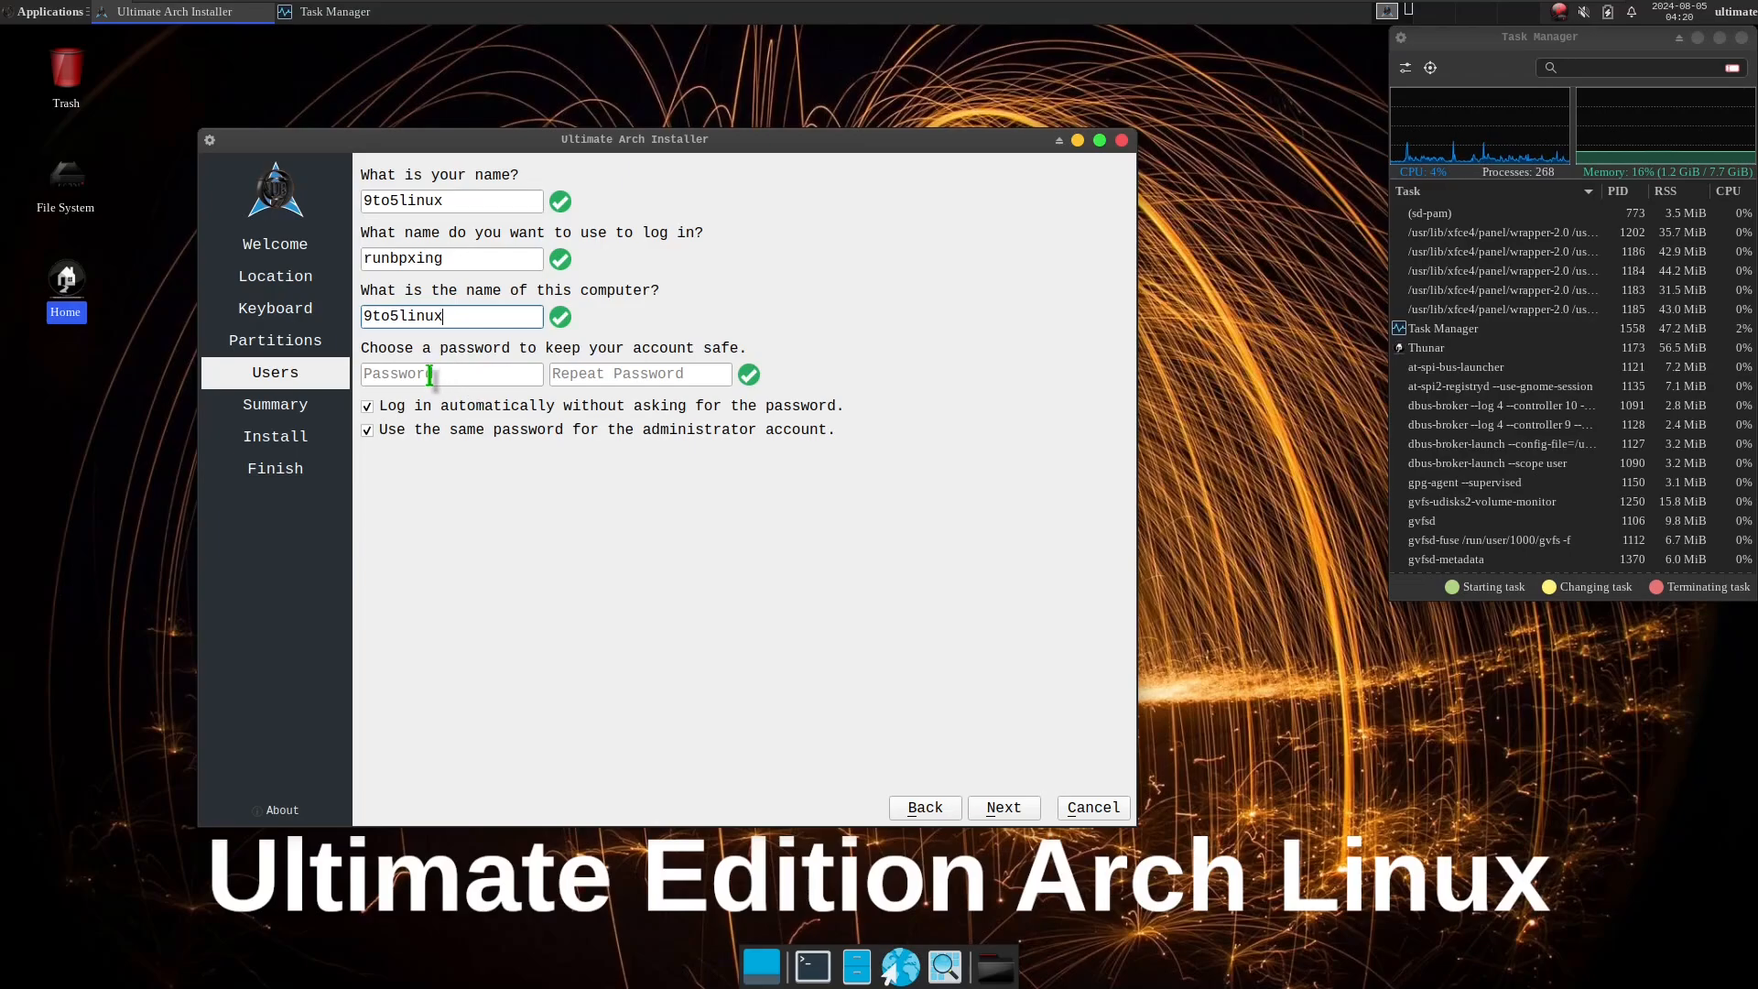
# Enter the account password and repeat it in the confirmation field.
pyautogui.click(445, 374)
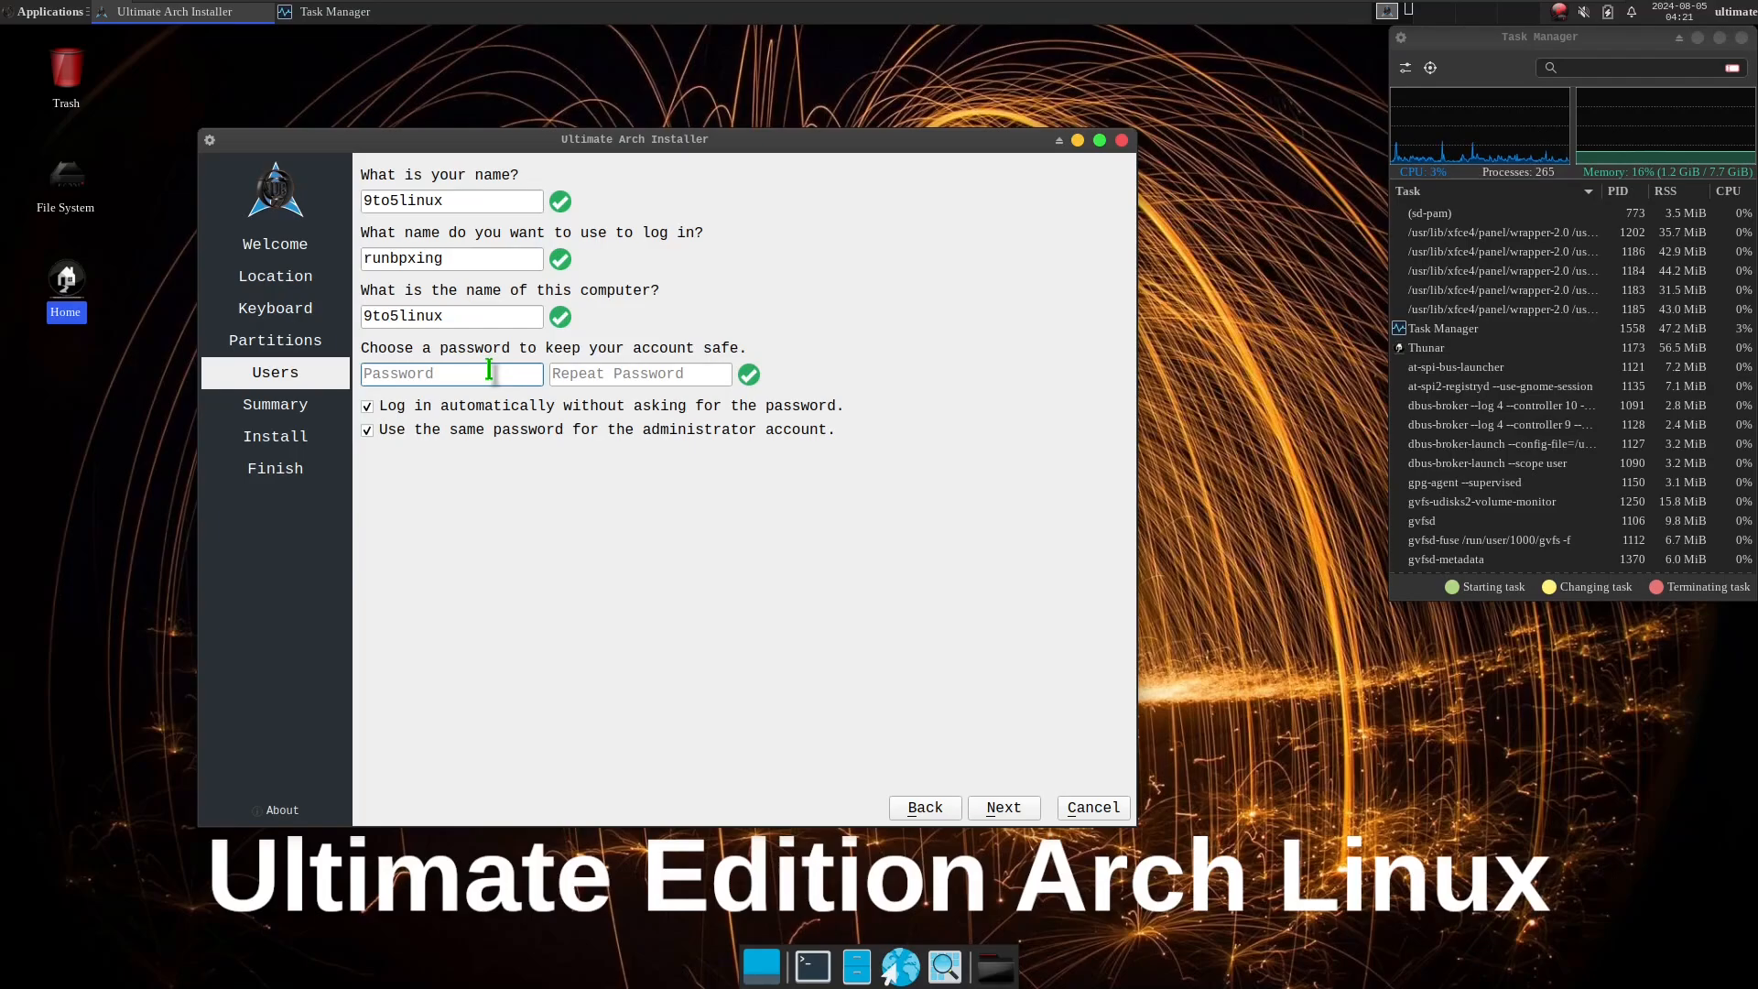
pyautogui.write('•••••')
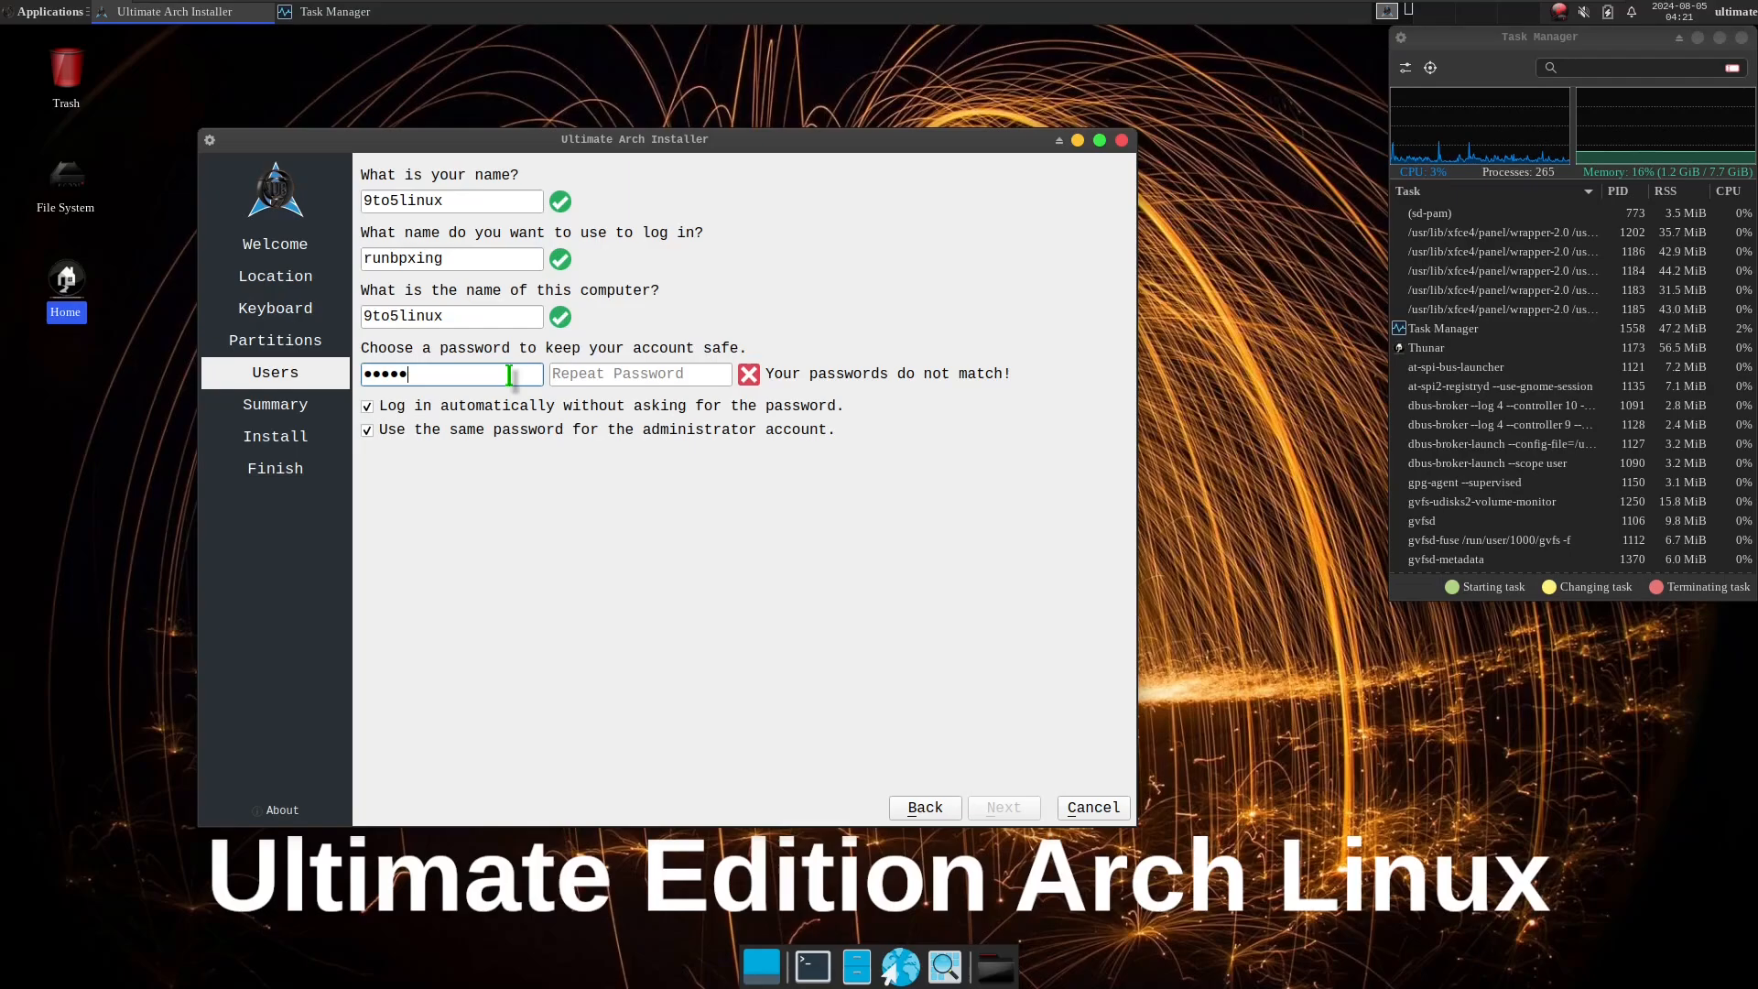
pyautogui.click(573, 382)
pyautogui.write('•••••')
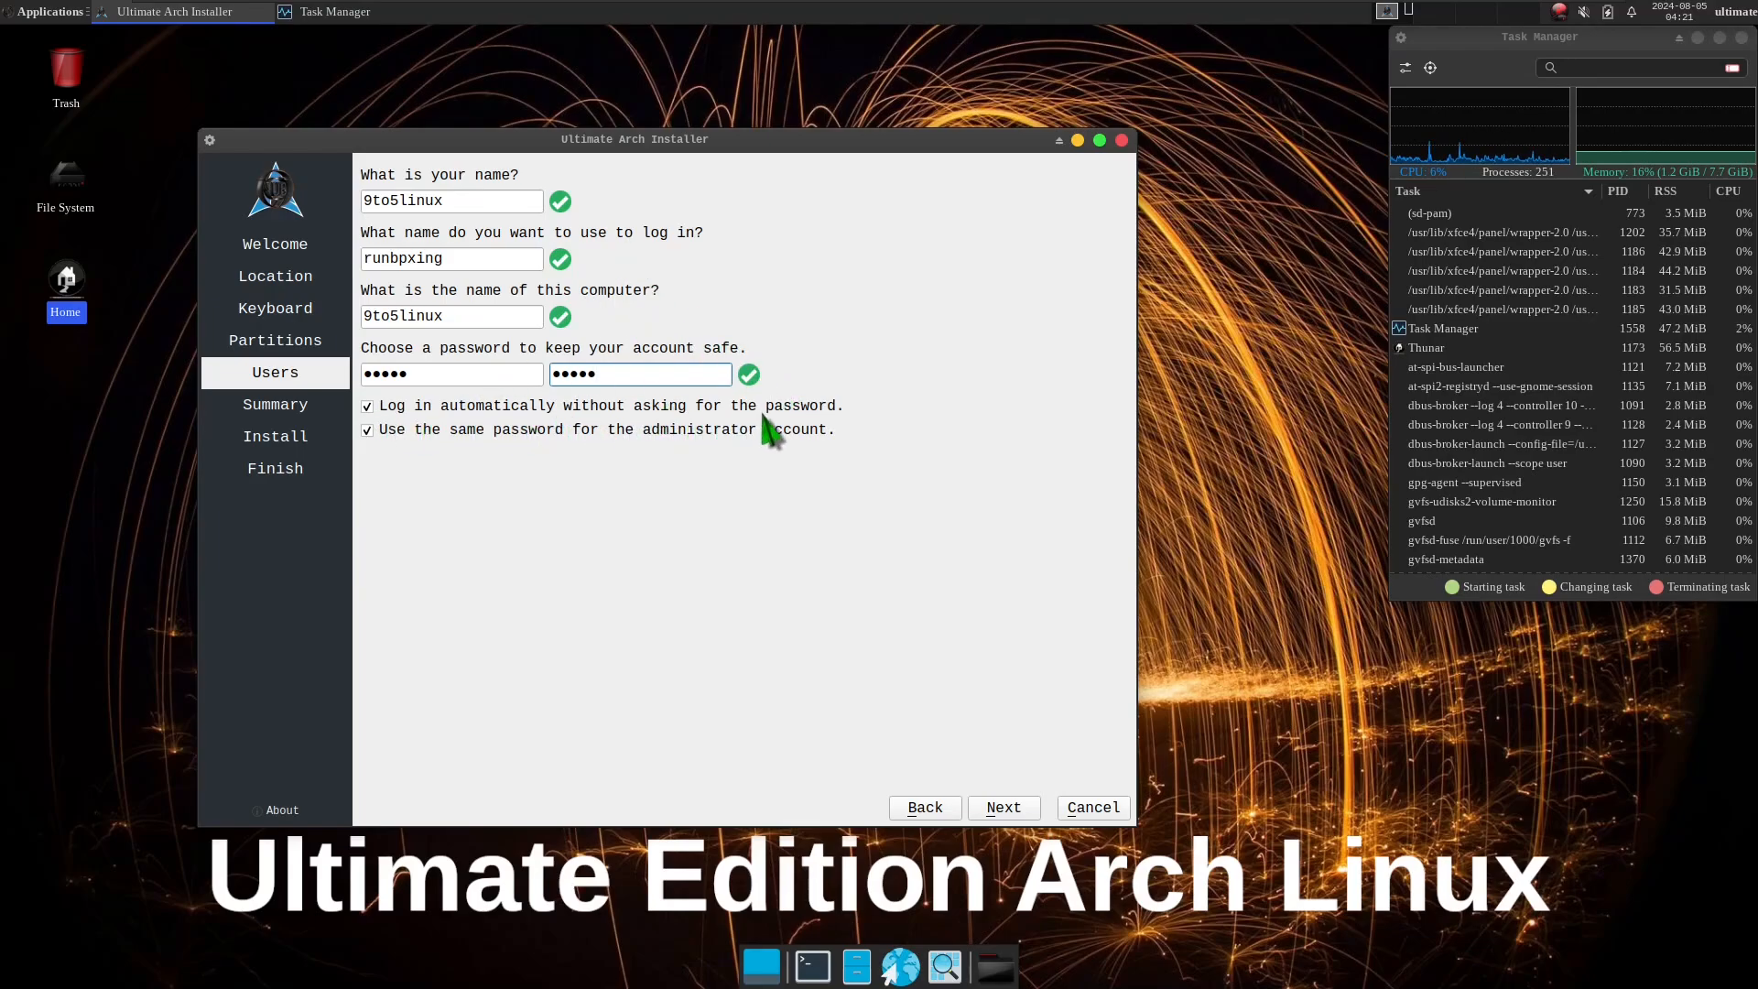
# Check the automatic login option, turn off the shared administrator password to view its separate password fields, and turn it back on.
pyautogui.click(395, 408)
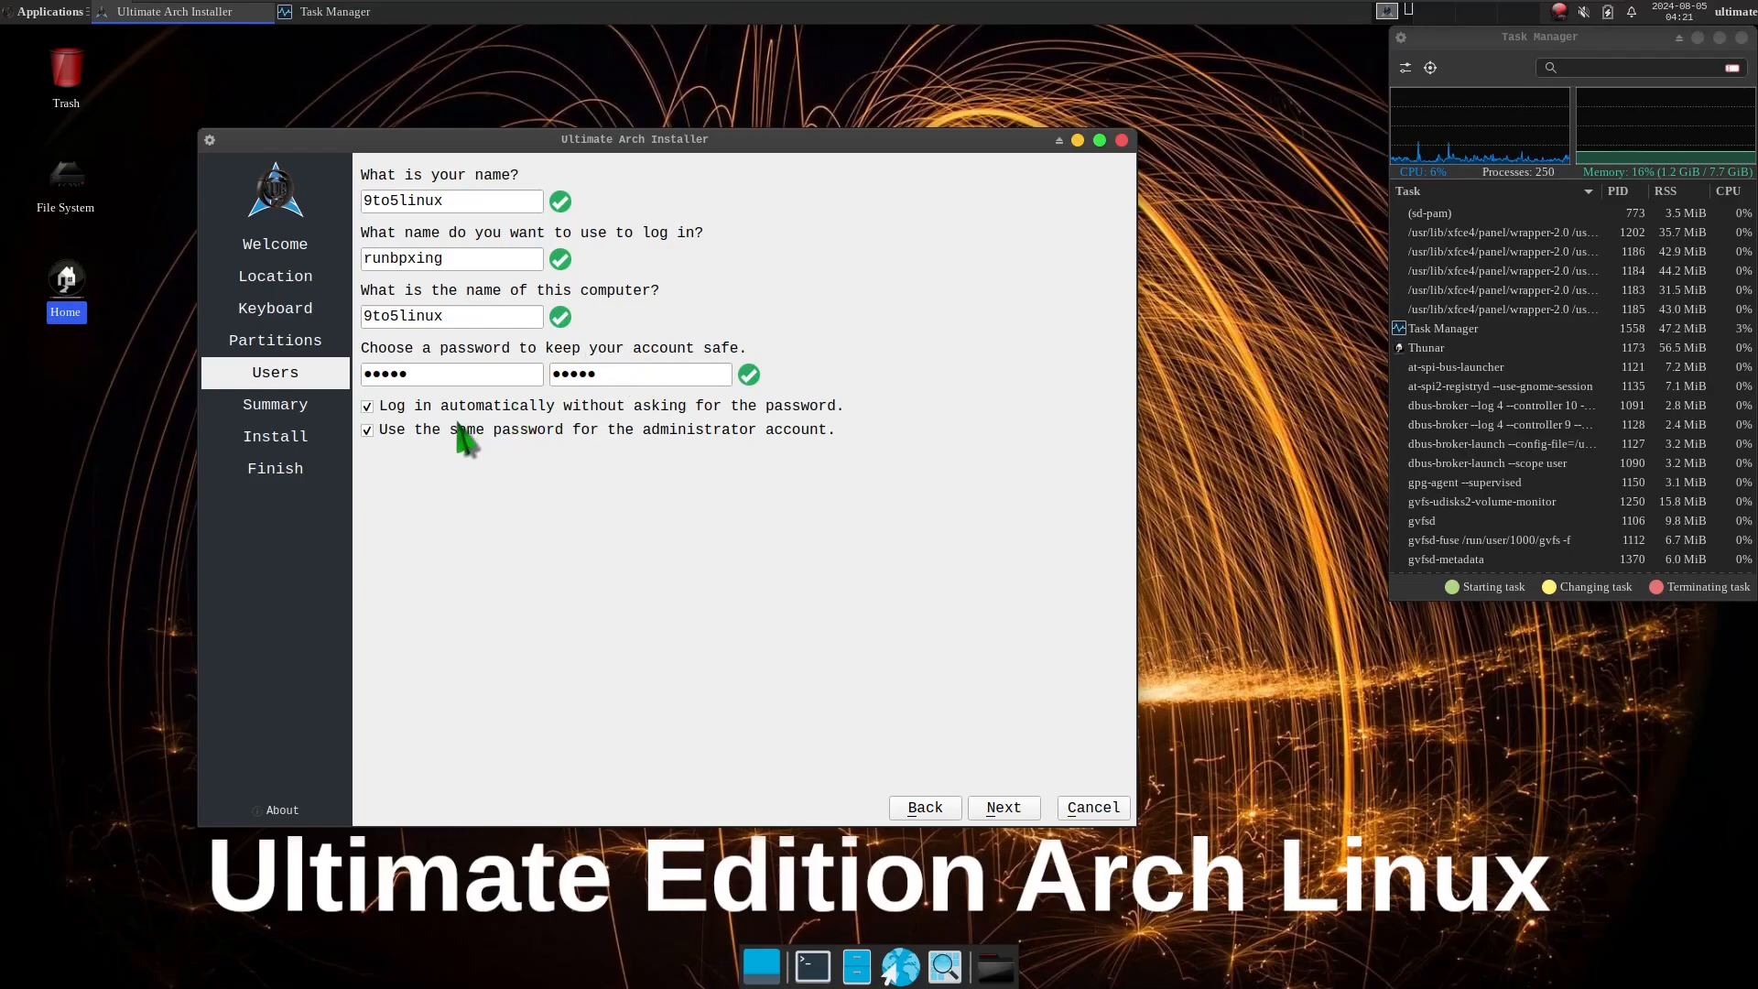
pyautogui.click(407, 430)
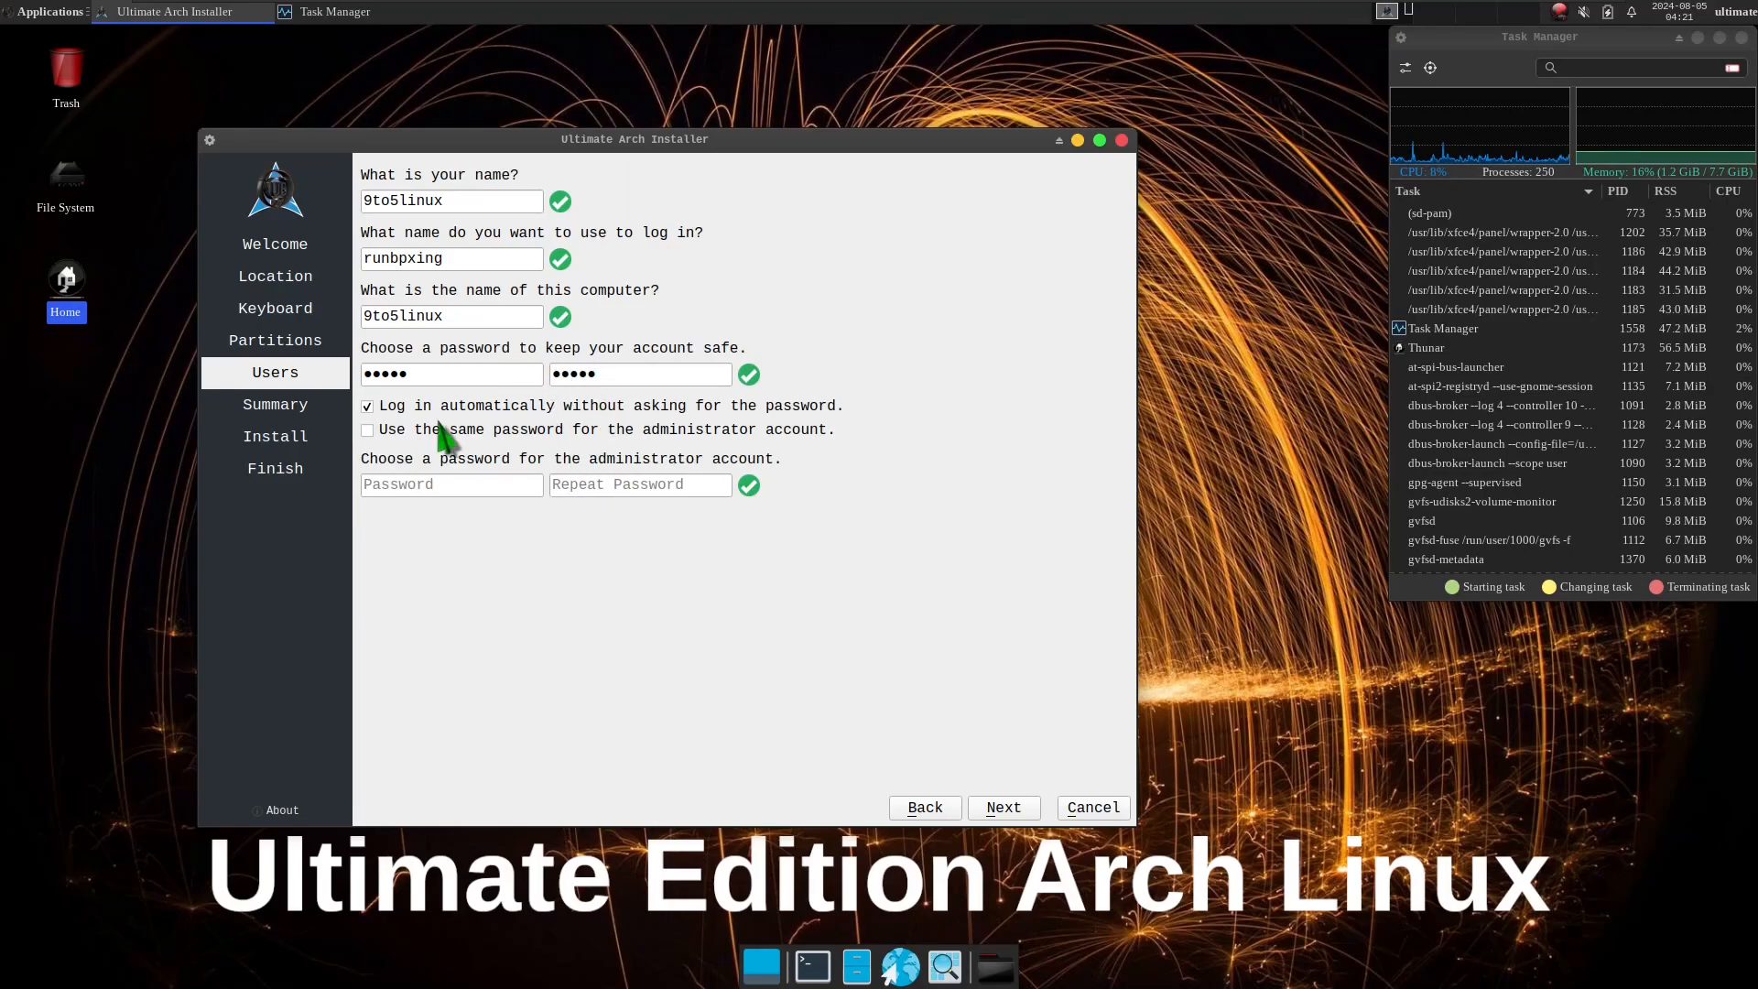
pyautogui.click(372, 432)
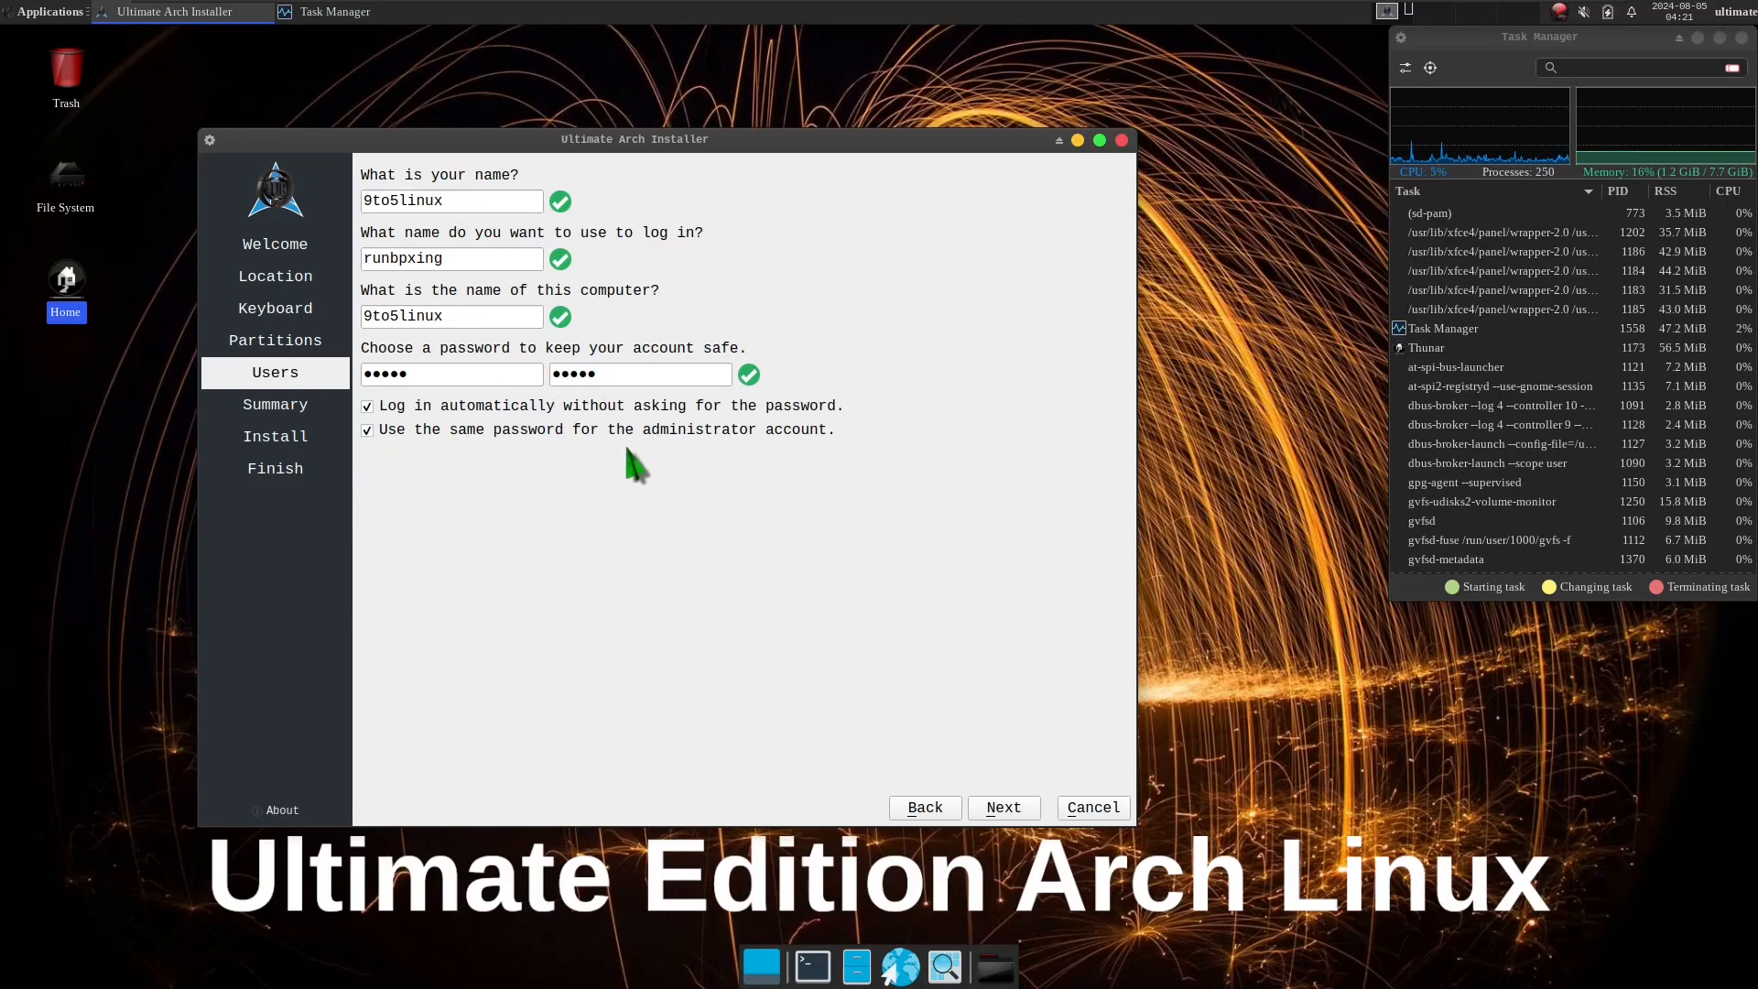
# View the installation summary, return briefly to the Users page, and reopen the summary to review the planned location, keyboard and partition changes.
pyautogui.click(1008, 807)
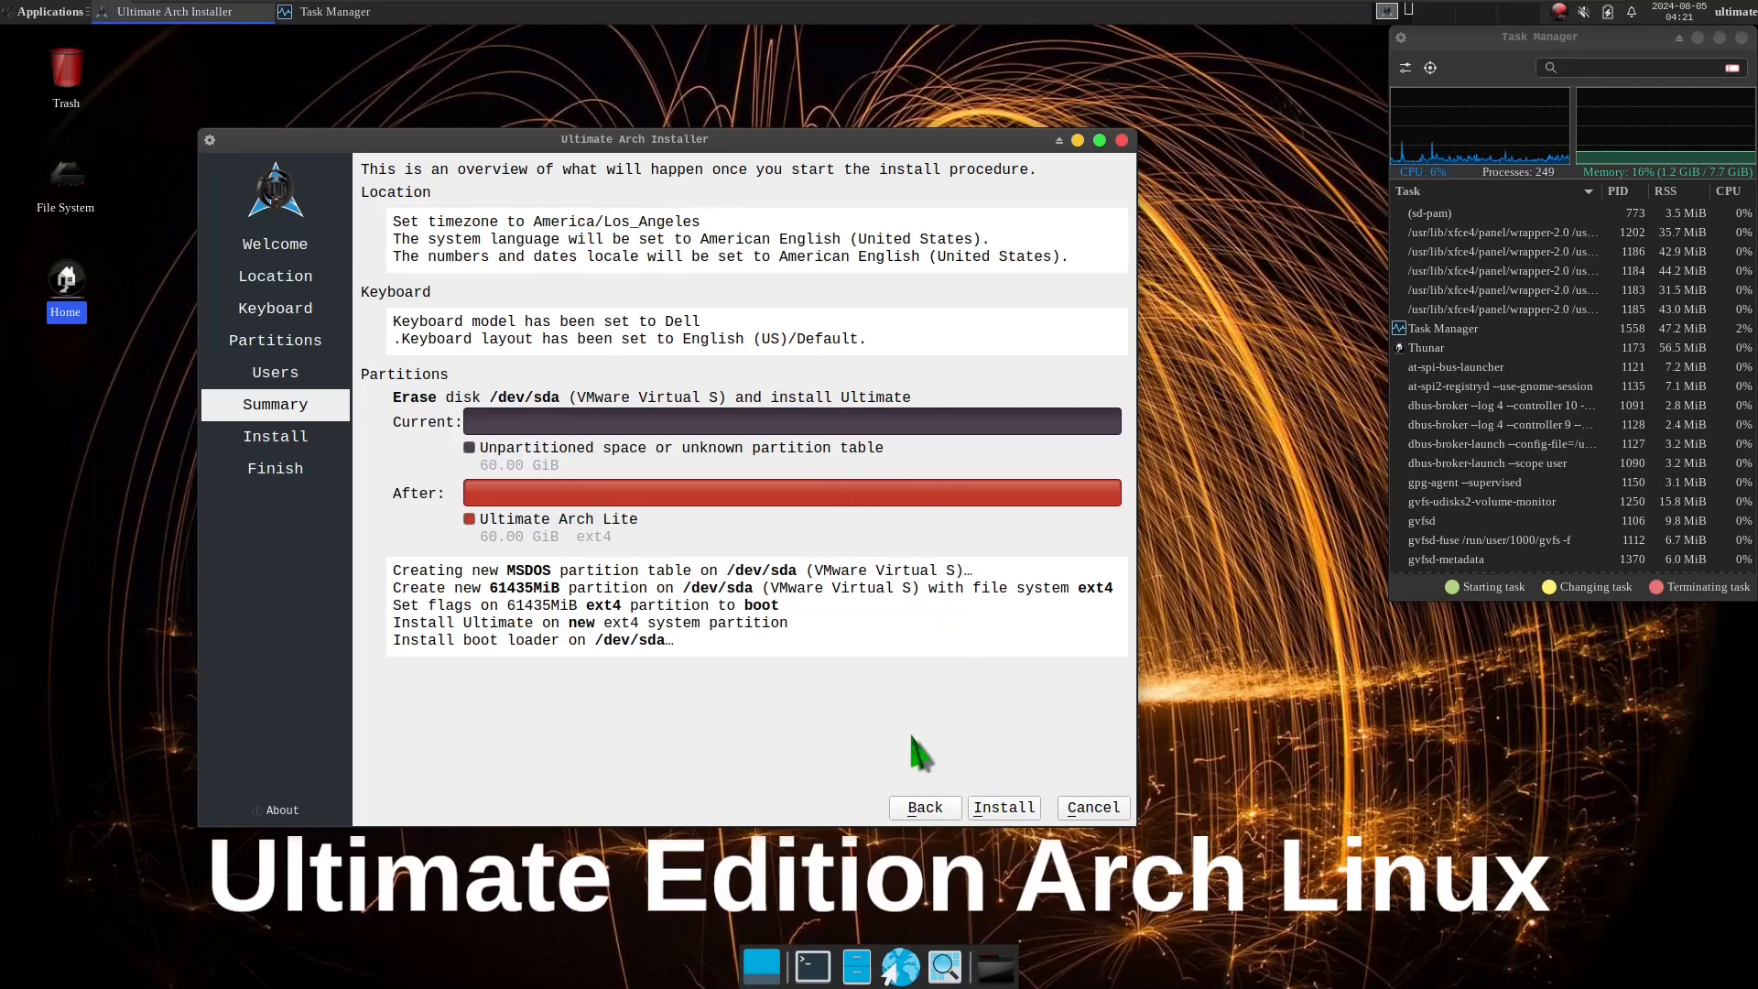
pyautogui.click(925, 807)
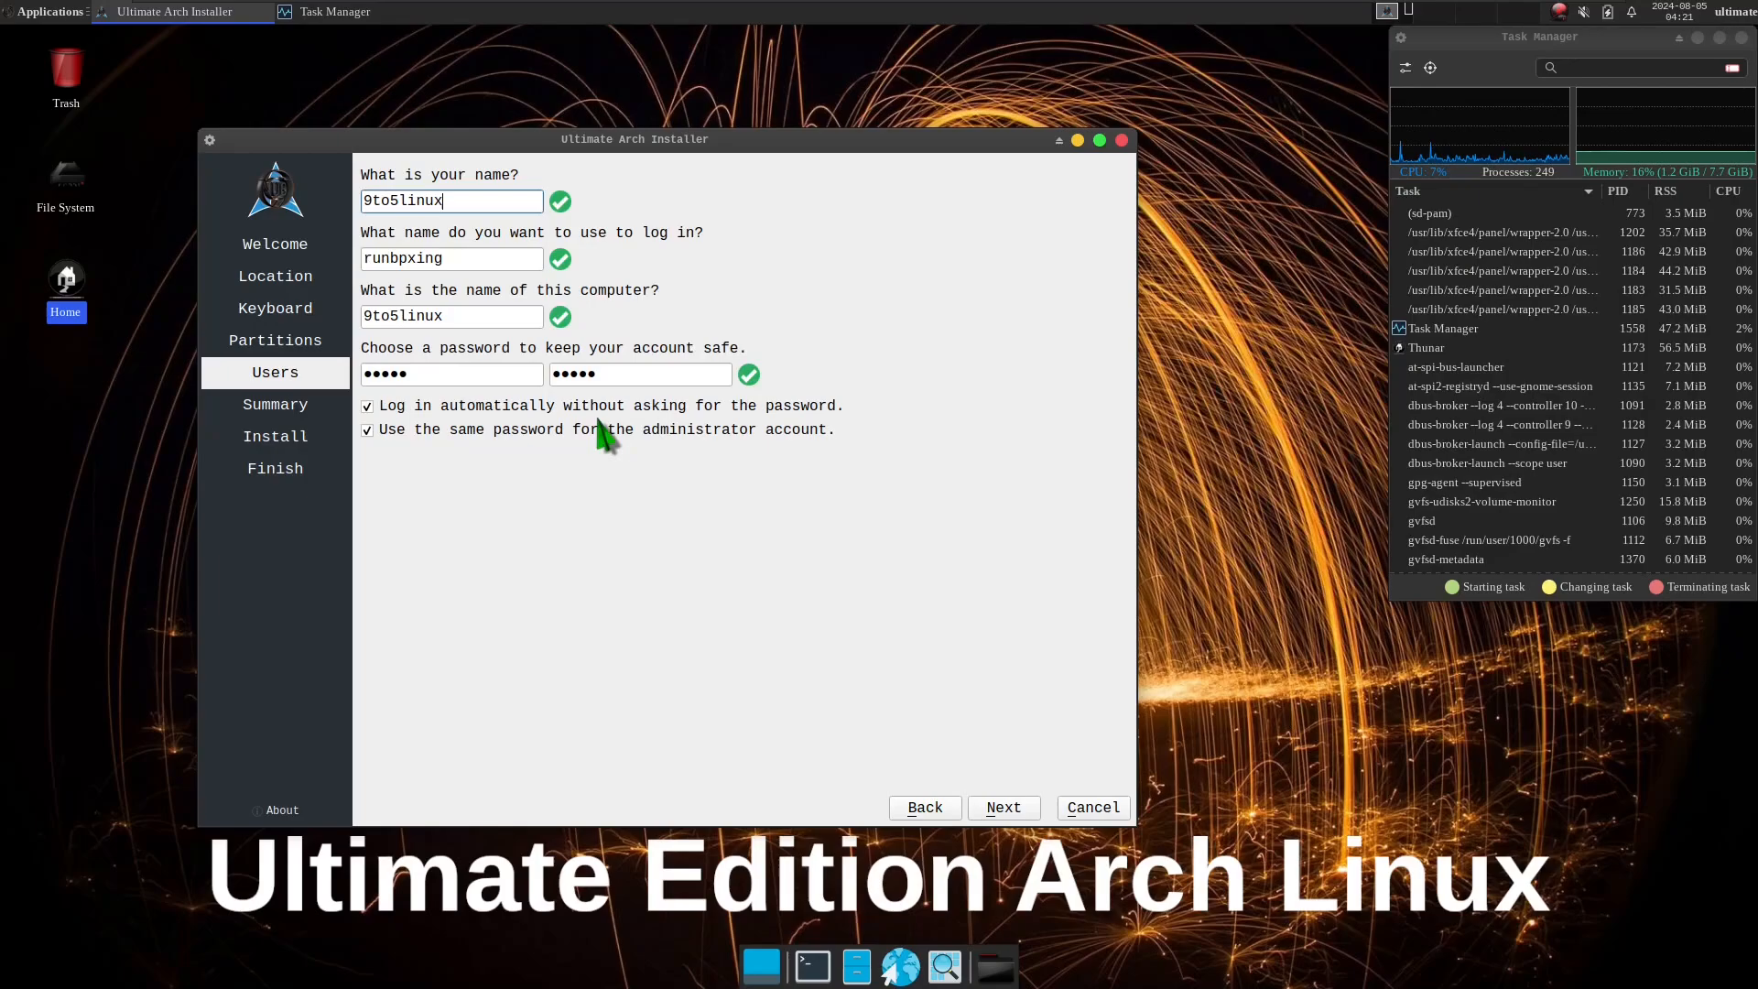
pyautogui.click(998, 811)
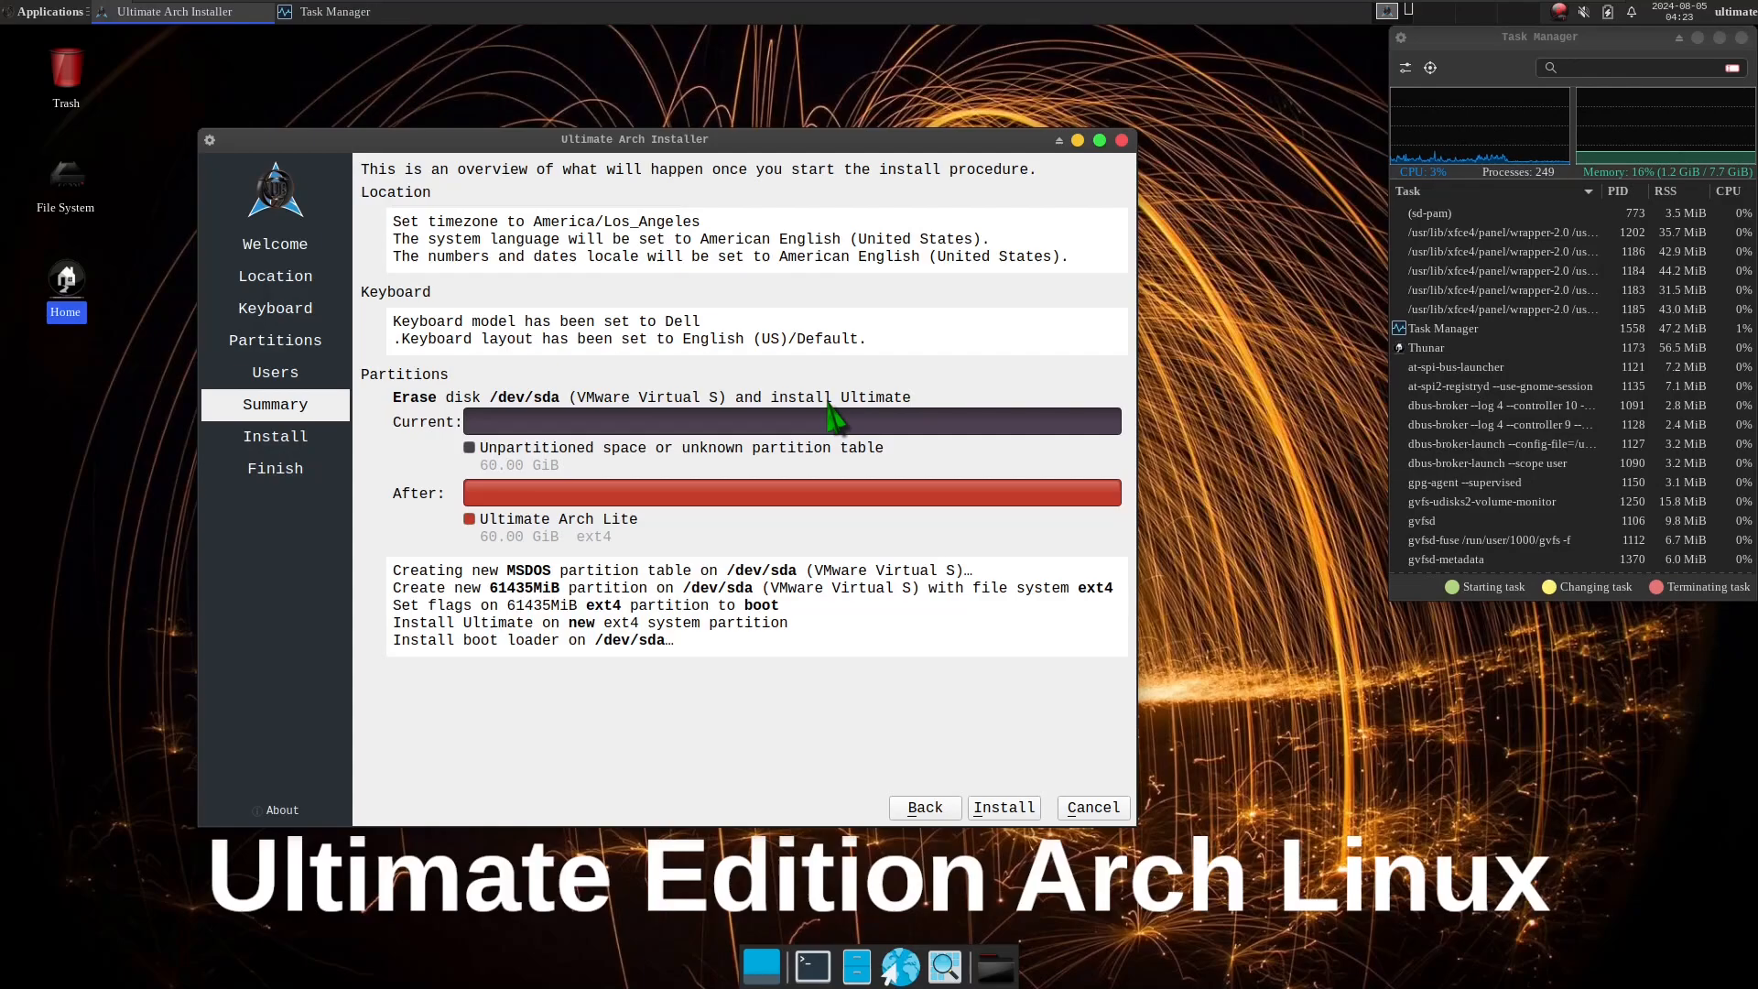
# Close the Ultimate Arch Installer from the Summary page without installing, and confirm the cancellation.
pyautogui.click(1123, 140)
pyautogui.click(769, 503)
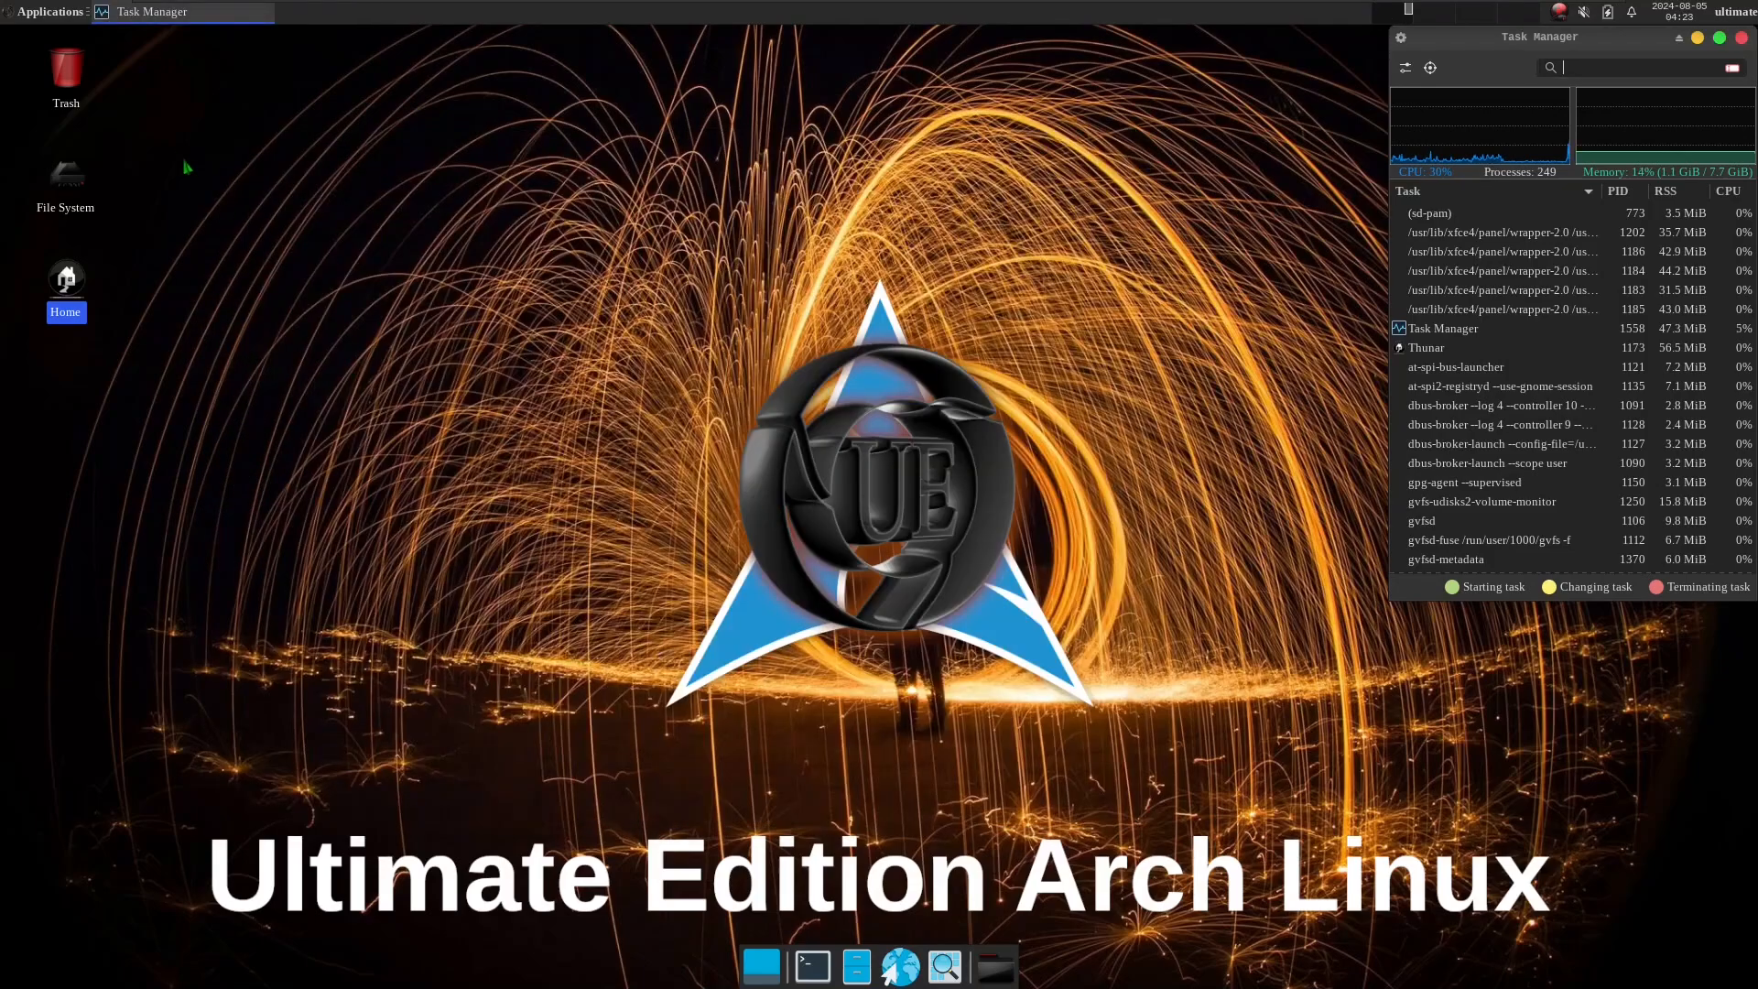